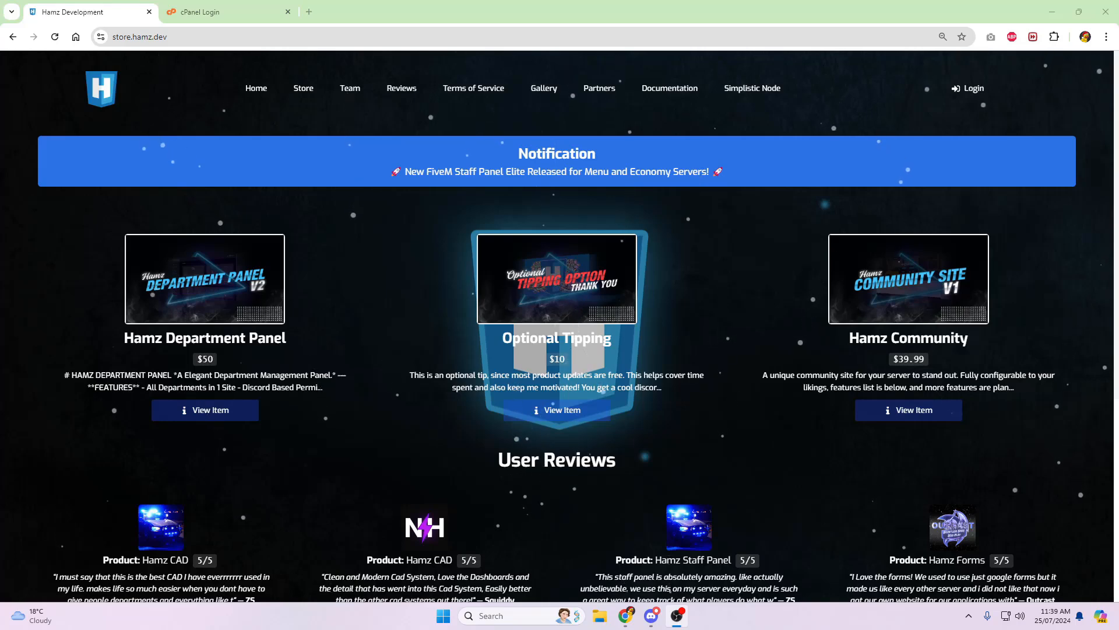
- Look over the product documentation, then return to the store's product listing
left_click(670, 88)
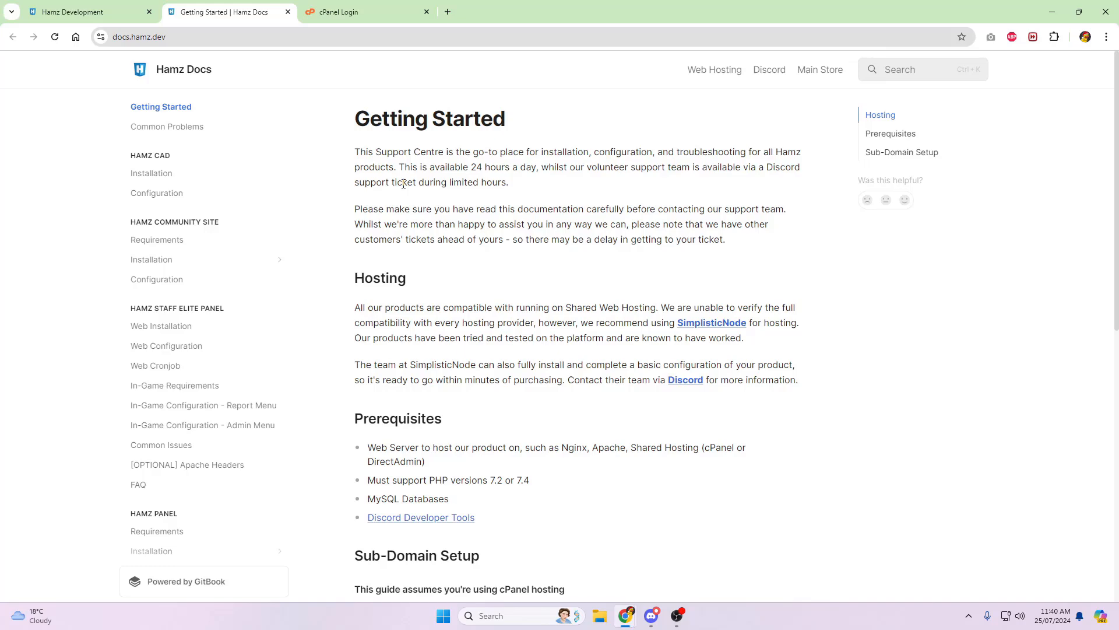
left_click(288, 12)
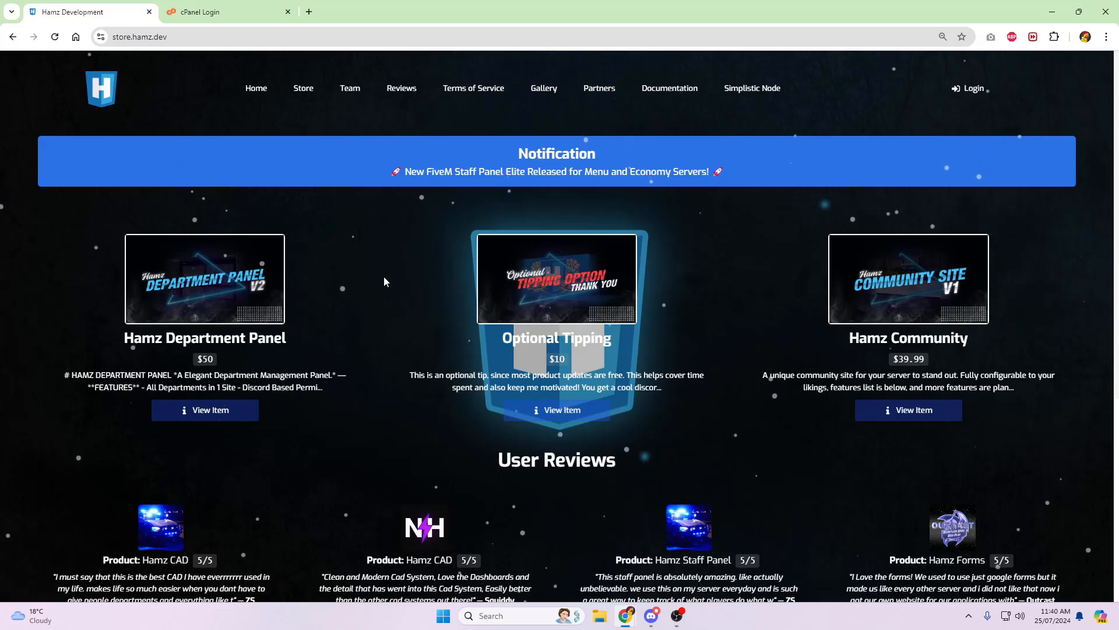
left_click(312, 91)
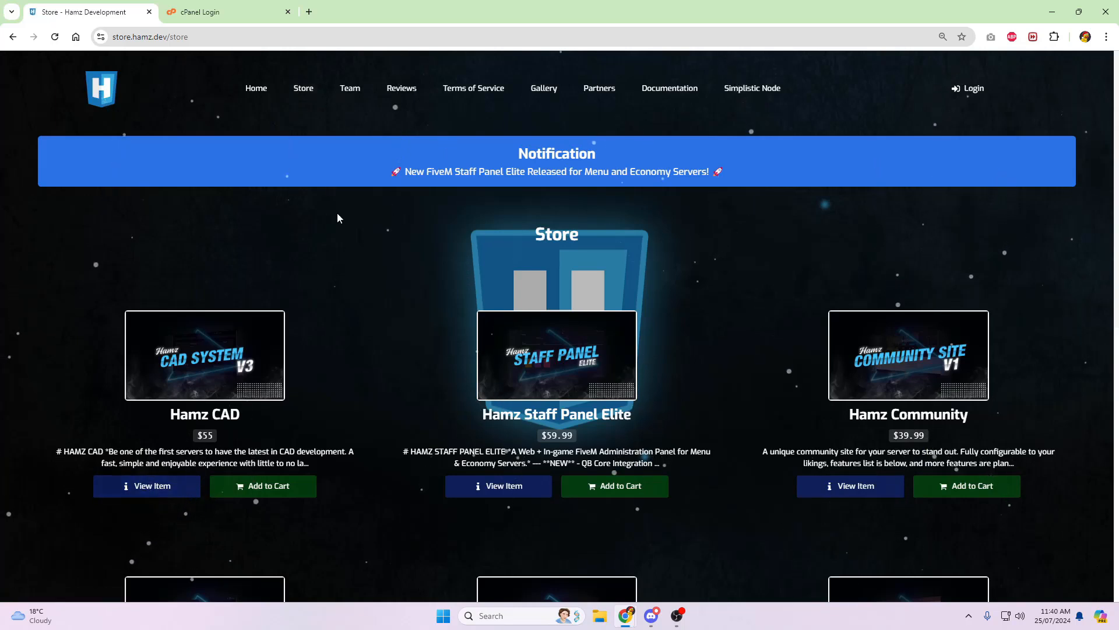
- Sign in with Discord and download the latest Hamz CAD release from My Downloads
left_click(970, 89)
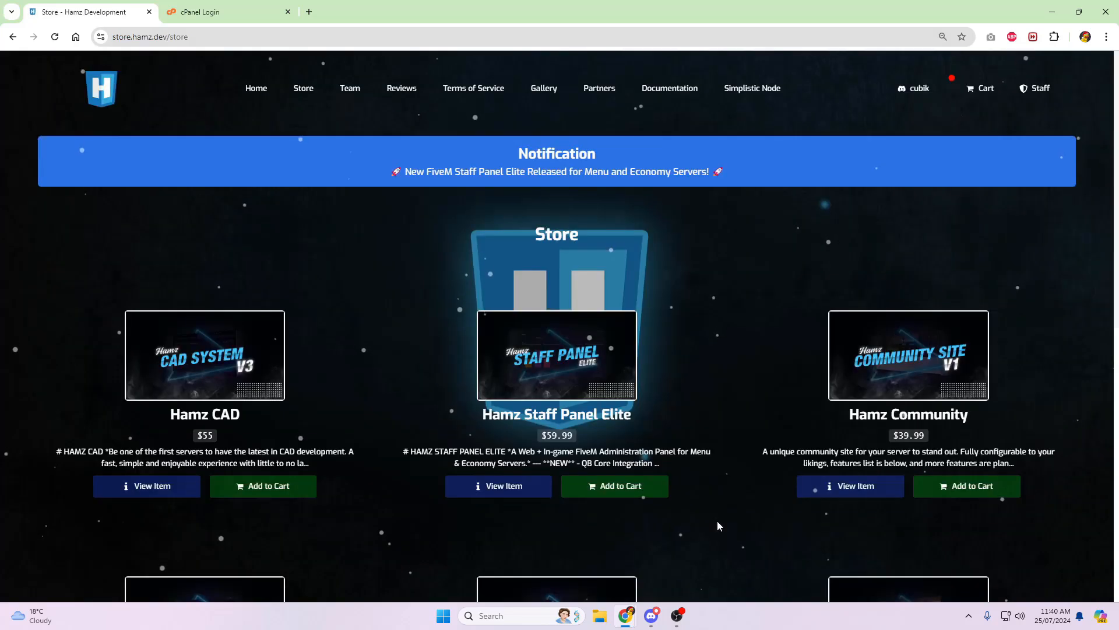
mouse_move(933, 95)
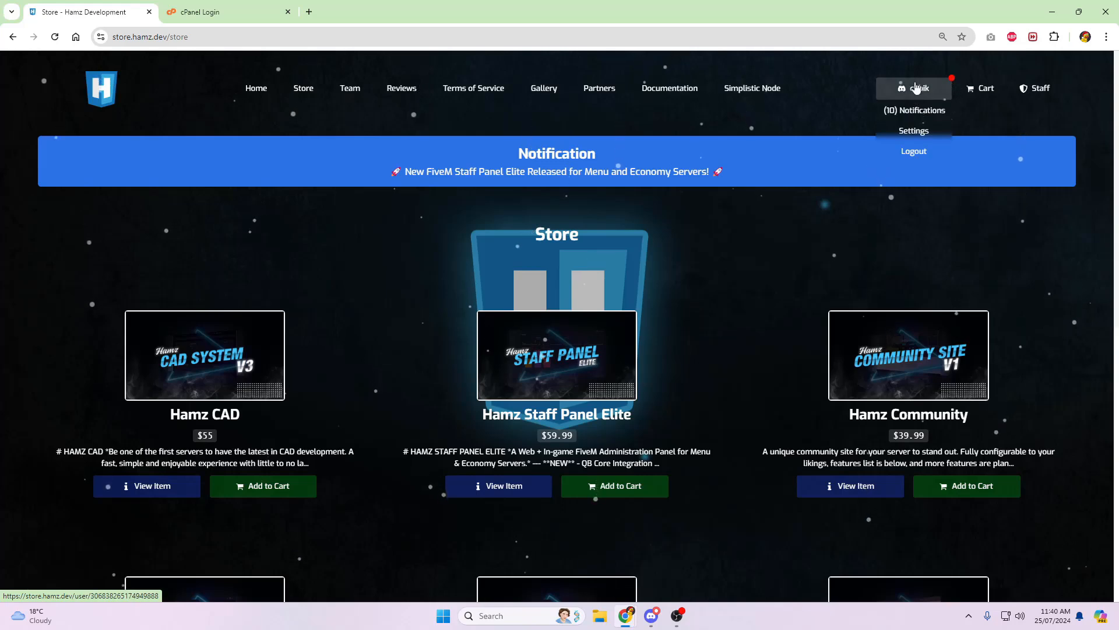
left_click(891, 95)
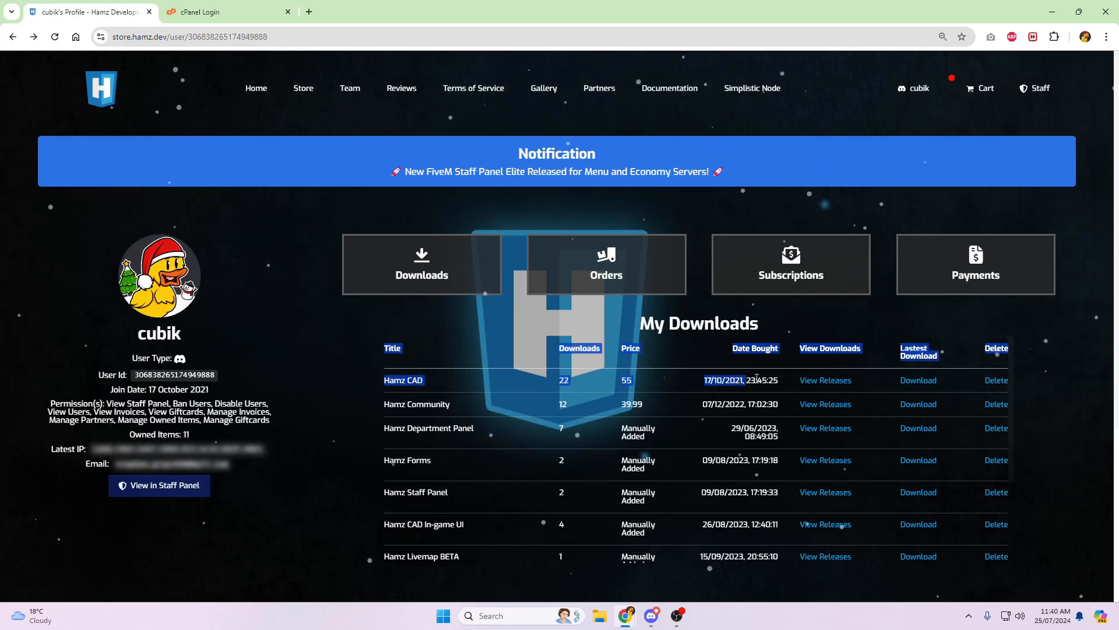
left_click(920, 382)
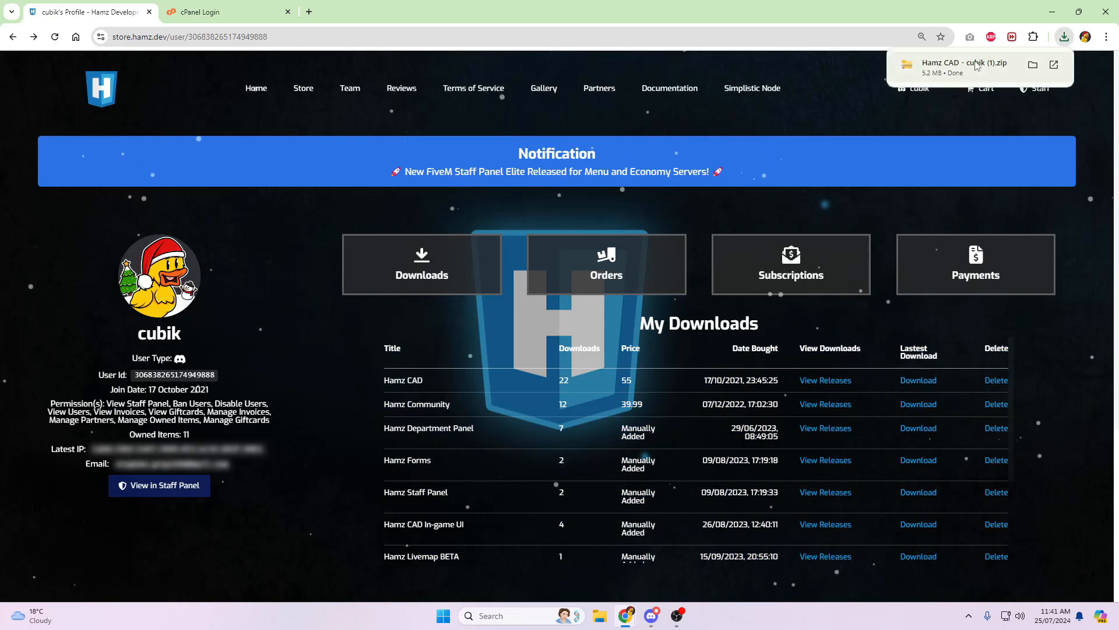
- Extract the downloaded Hamz CAD zip to the suggested folder and open HAMZ CAD V3
left_click(939, 77)
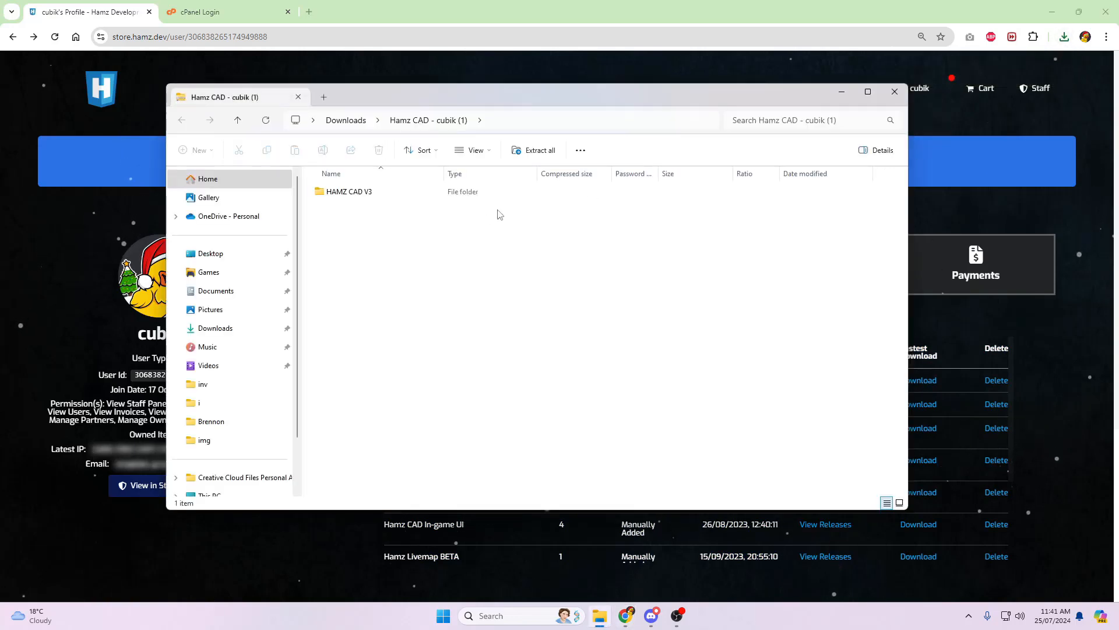
left_click(536, 150)
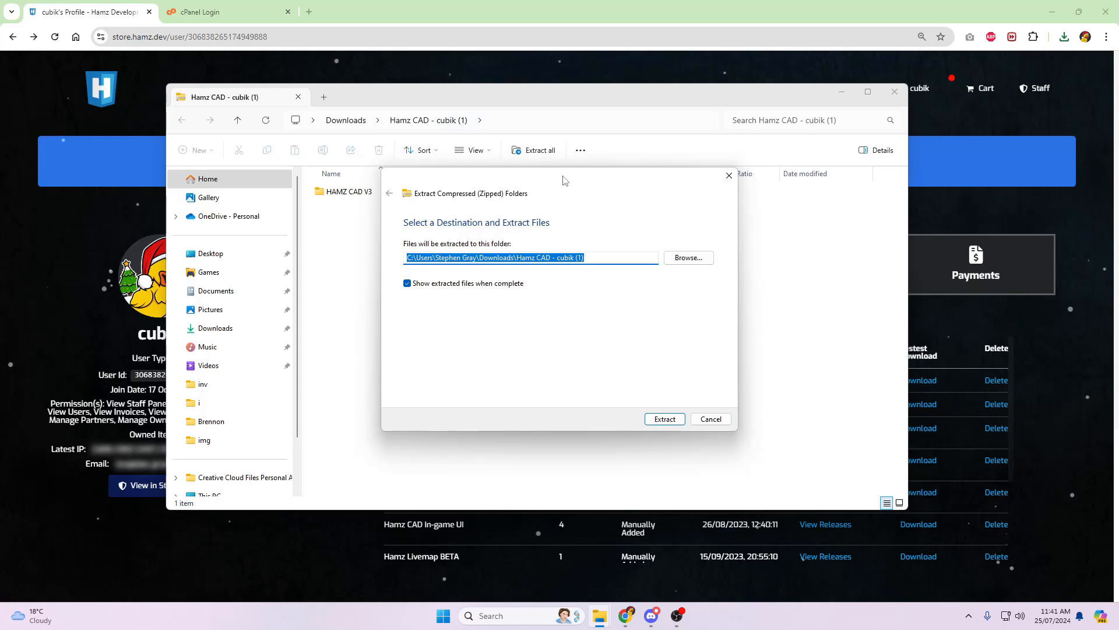
left_click(666, 419)
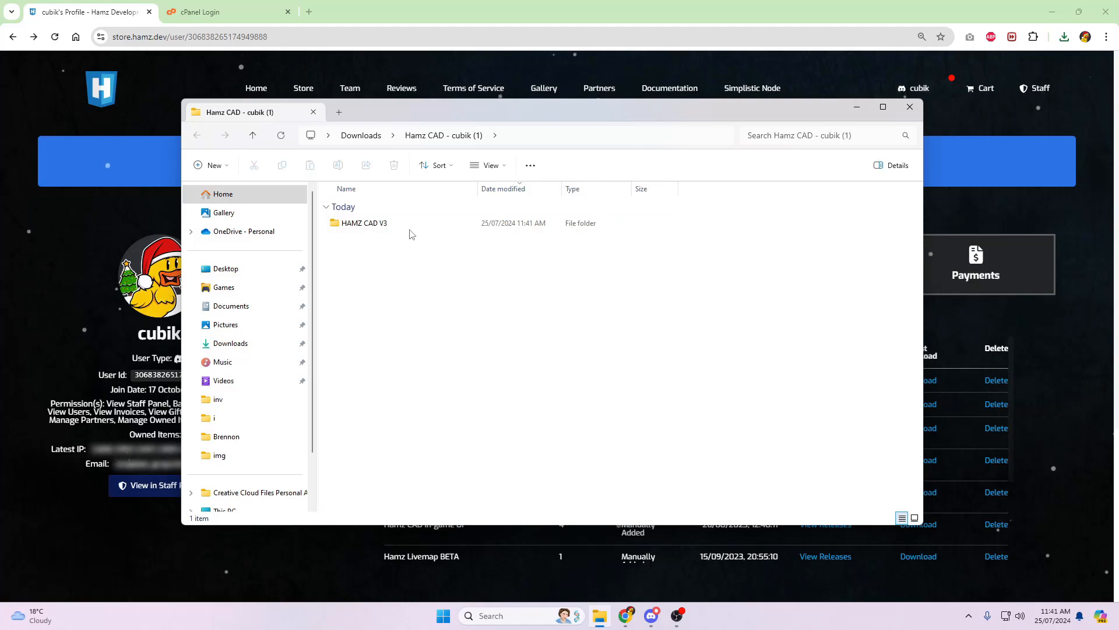
double_click(410, 229)
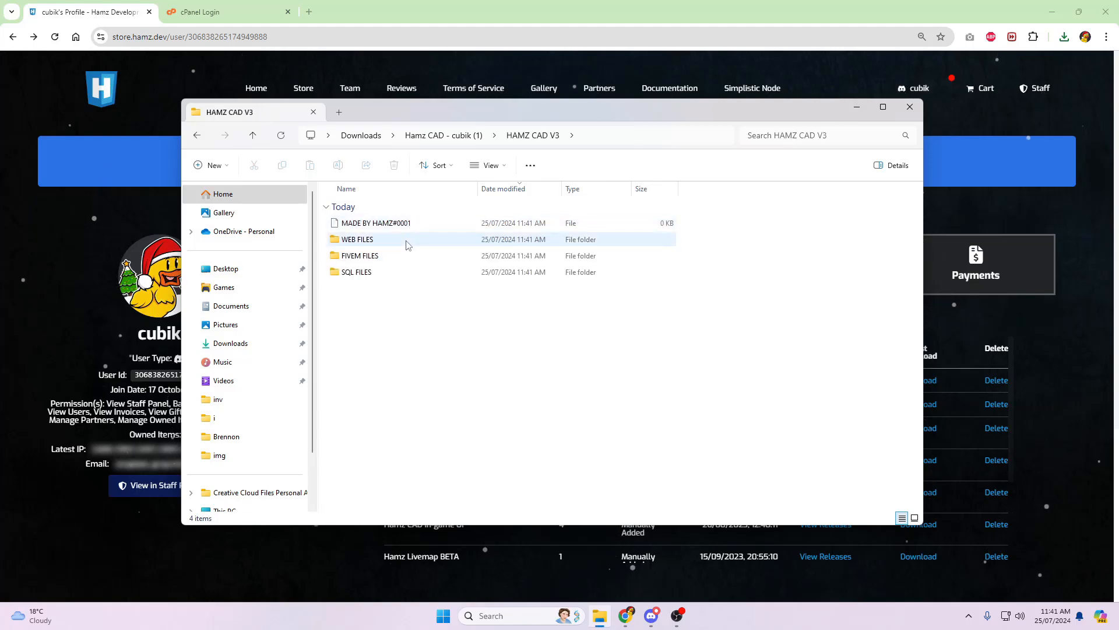
- Browse the WEB FILES, FIVEM FILES and SQL FILES folders, then return to cPanel's login page
double_click(407, 240)
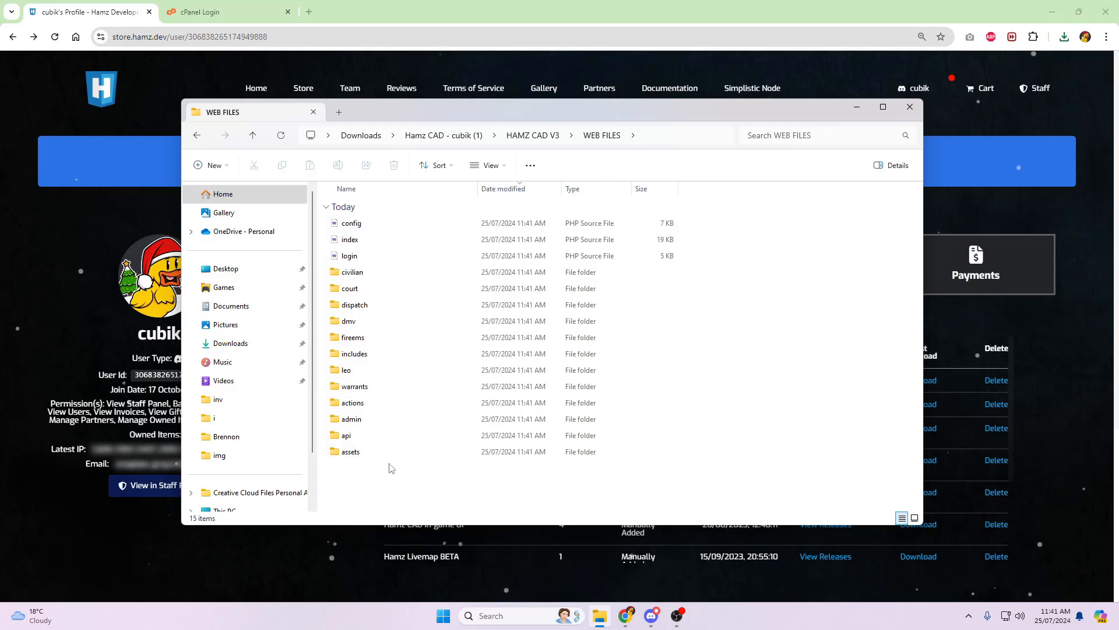
left_click_drag(409, 484, 415, 235)
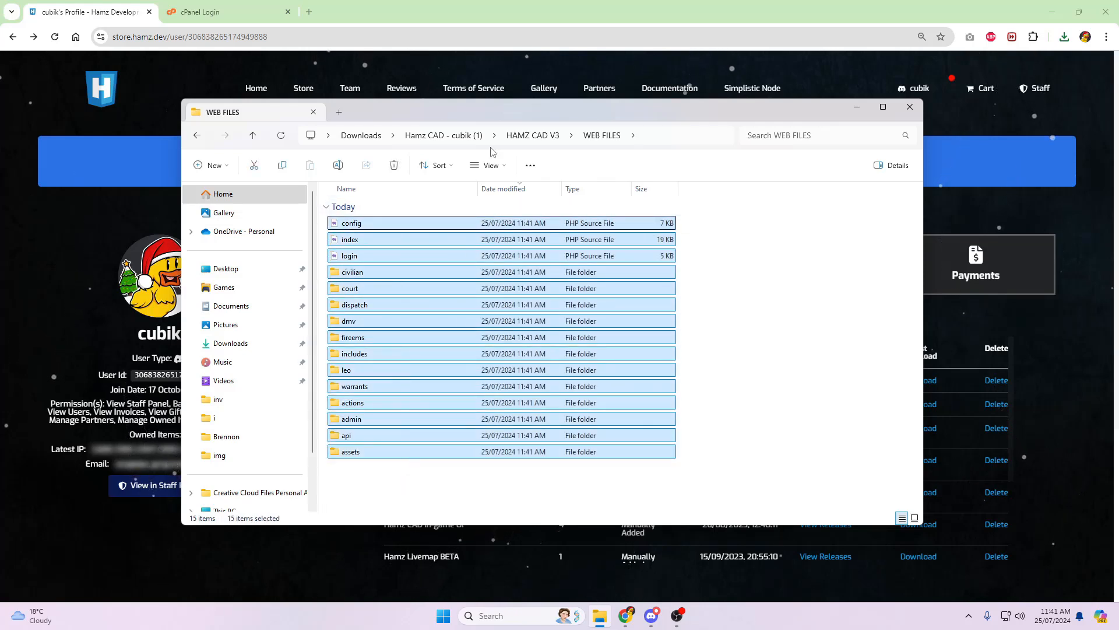
left_click(533, 136)
double_click(426, 260)
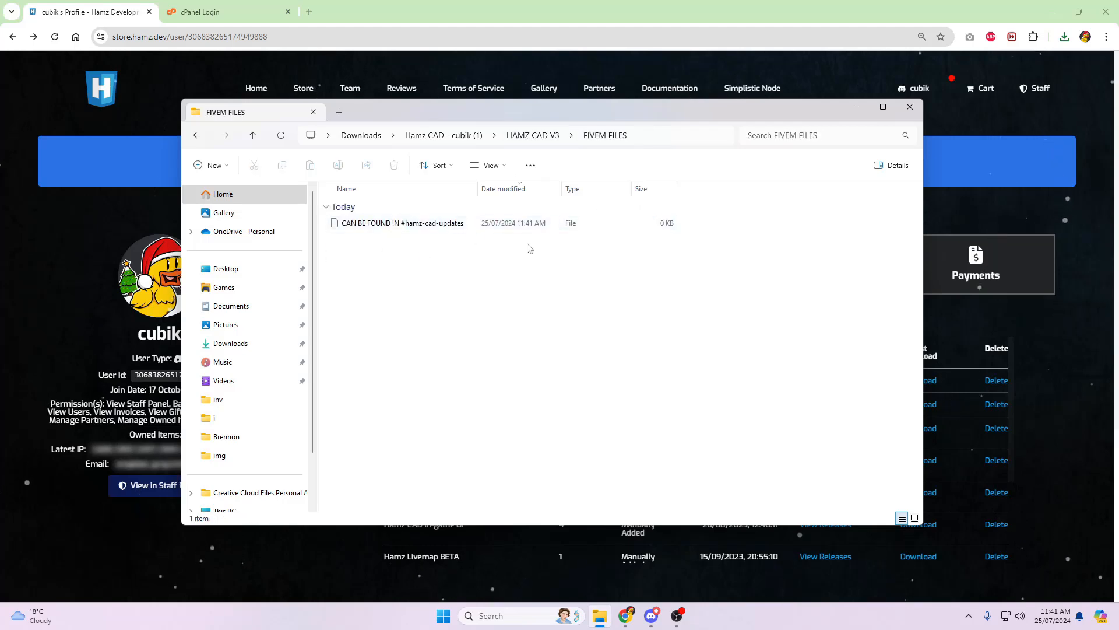
left_click(521, 137)
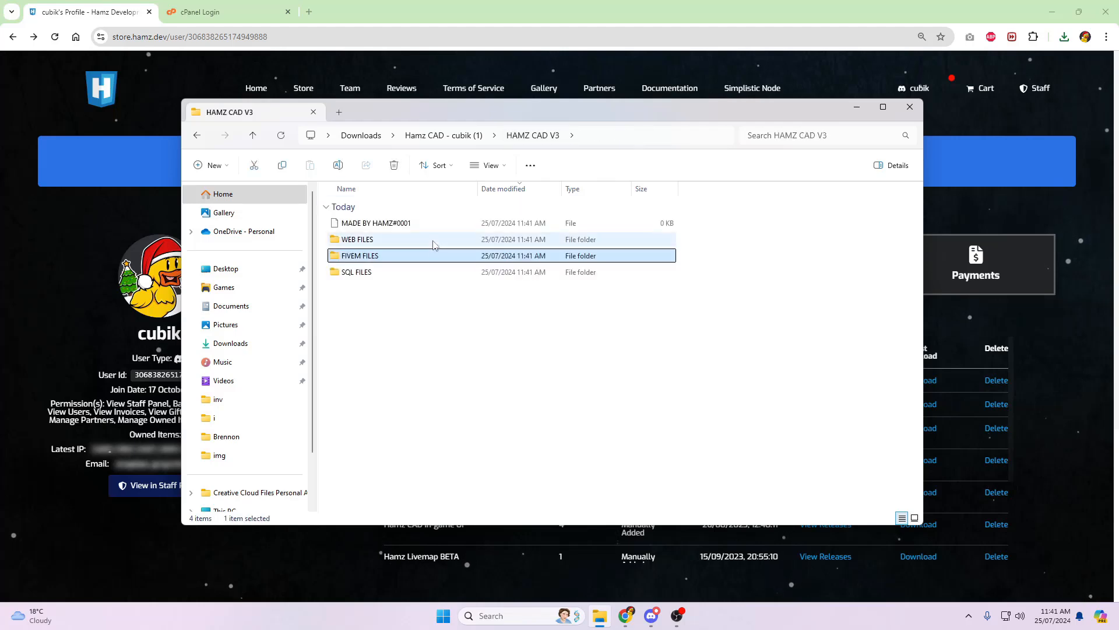
double_click(416, 272)
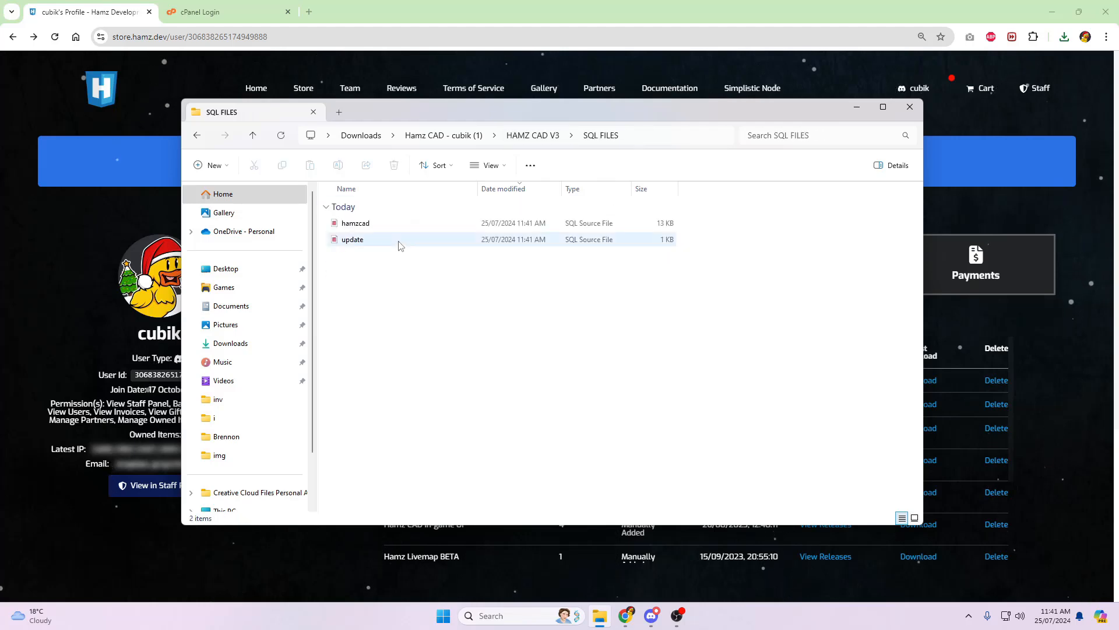
left_click(517, 139)
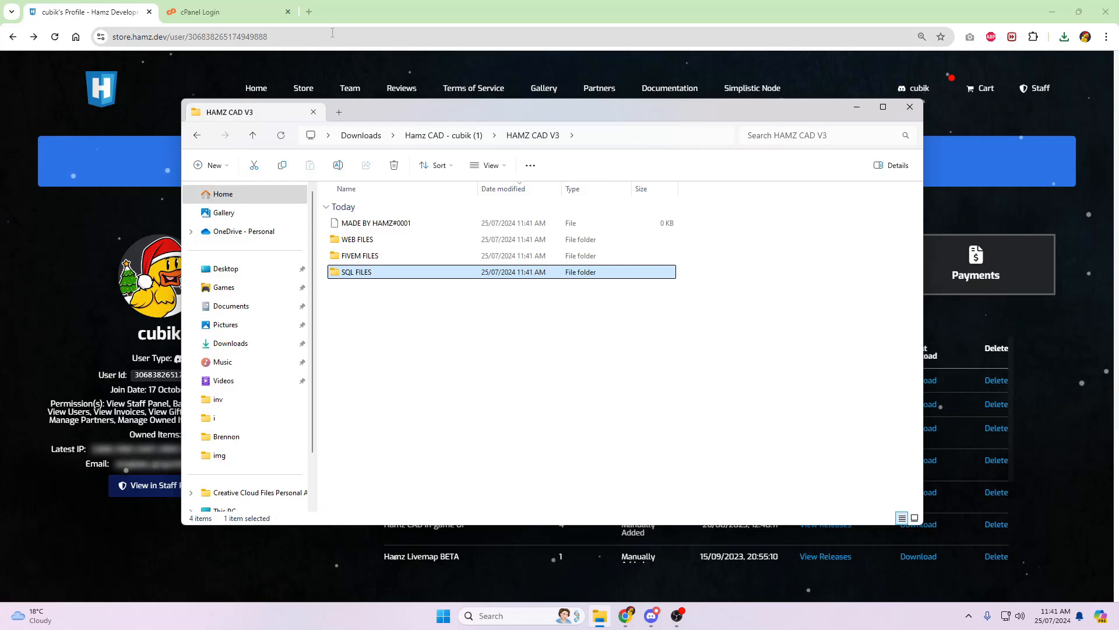
left_click(254, 18)
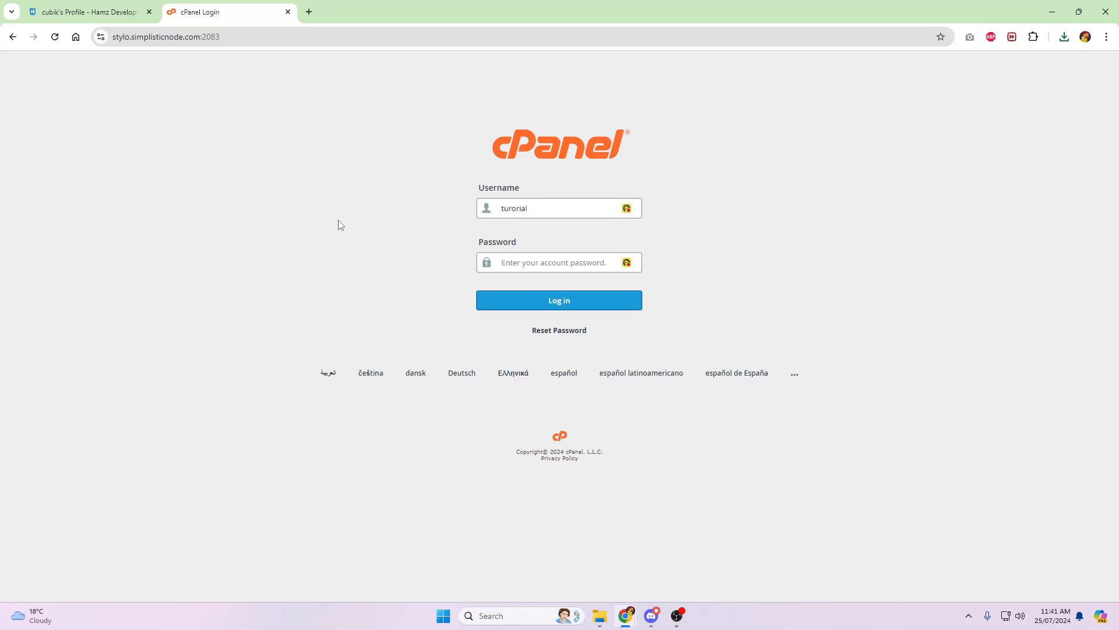
- Log in to cPanel with the account password, retrying after correcting the username
key("Tab")
type("••••••••••••")
key("Return")
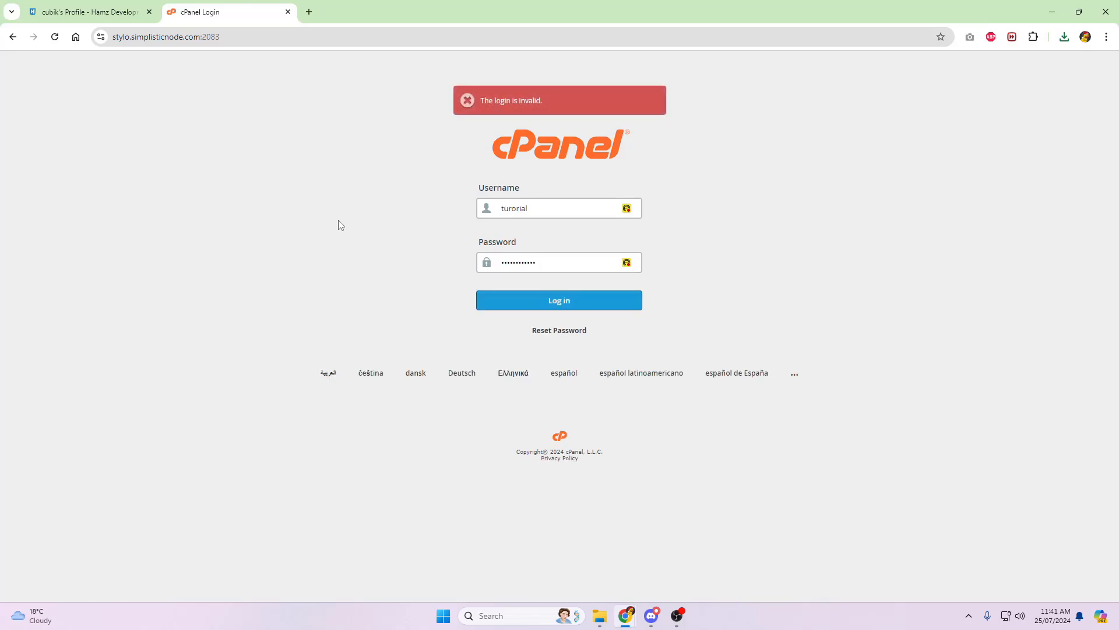
key("ctrl+a")
type("••••••")
key("shift+Tab")
type("tutorial")
key("Return")
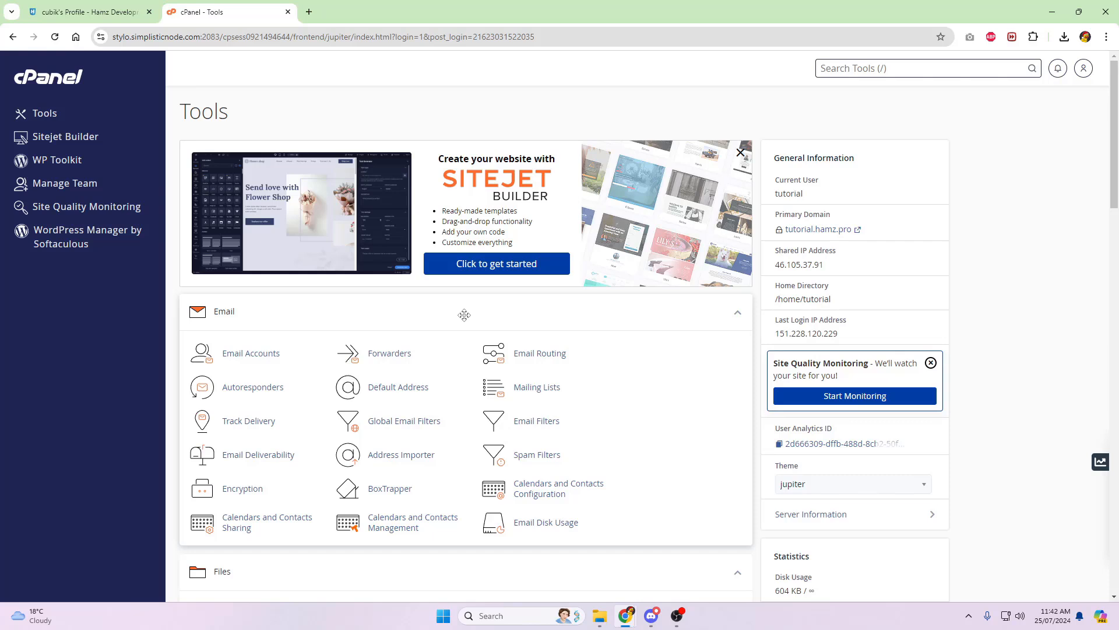
- Open File Manager in a new tab, view public_html containing only cgi-bin, then scroll Tools to Domains
scroll(465, 314, "down", 3)
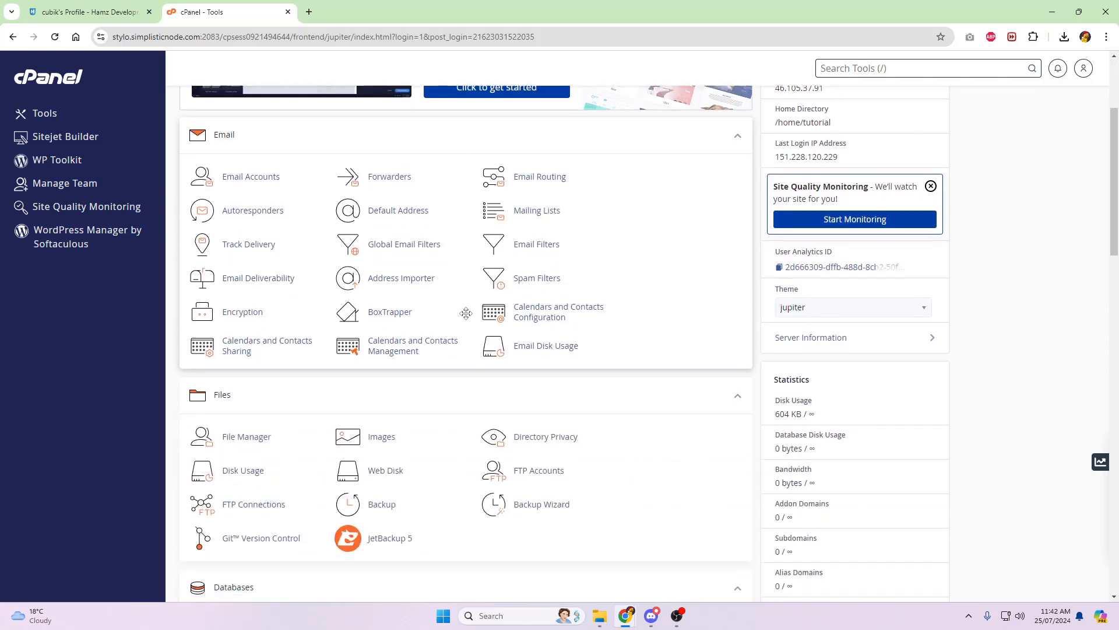
scroll(465, 313, "down", 1)
left_click(272, 380)
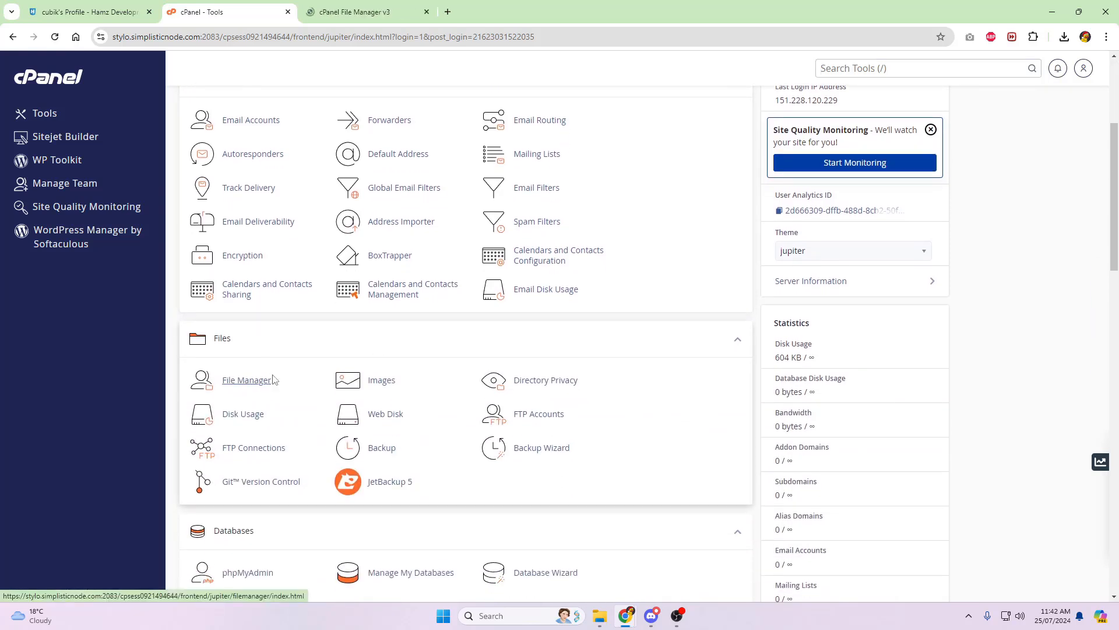
left_click(334, 16)
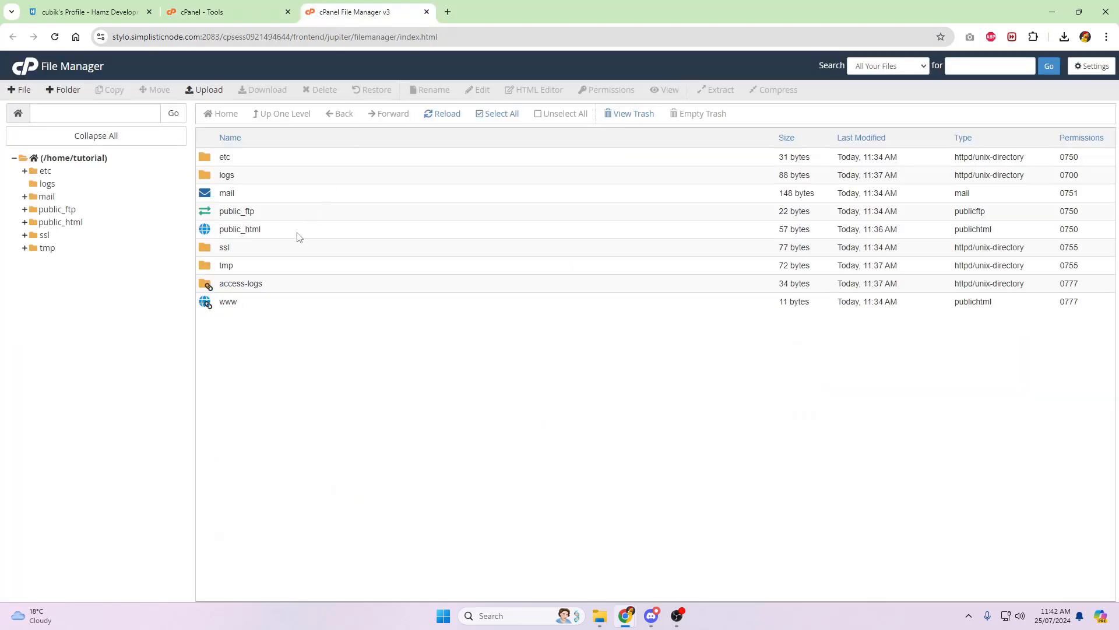
double_click(337, 233)
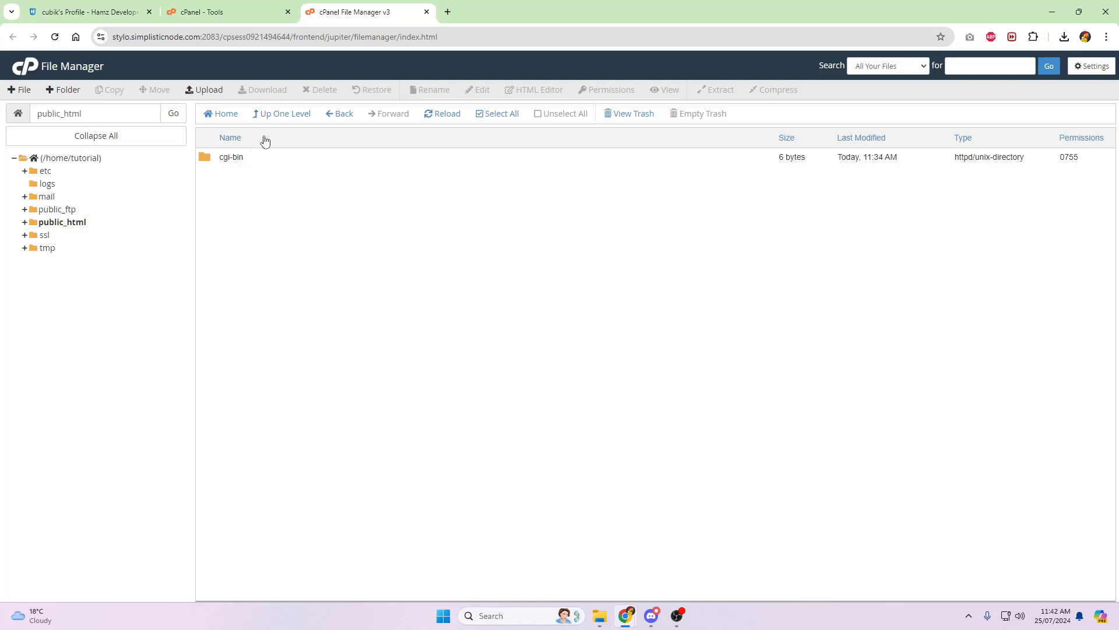
left_click(222, 12)
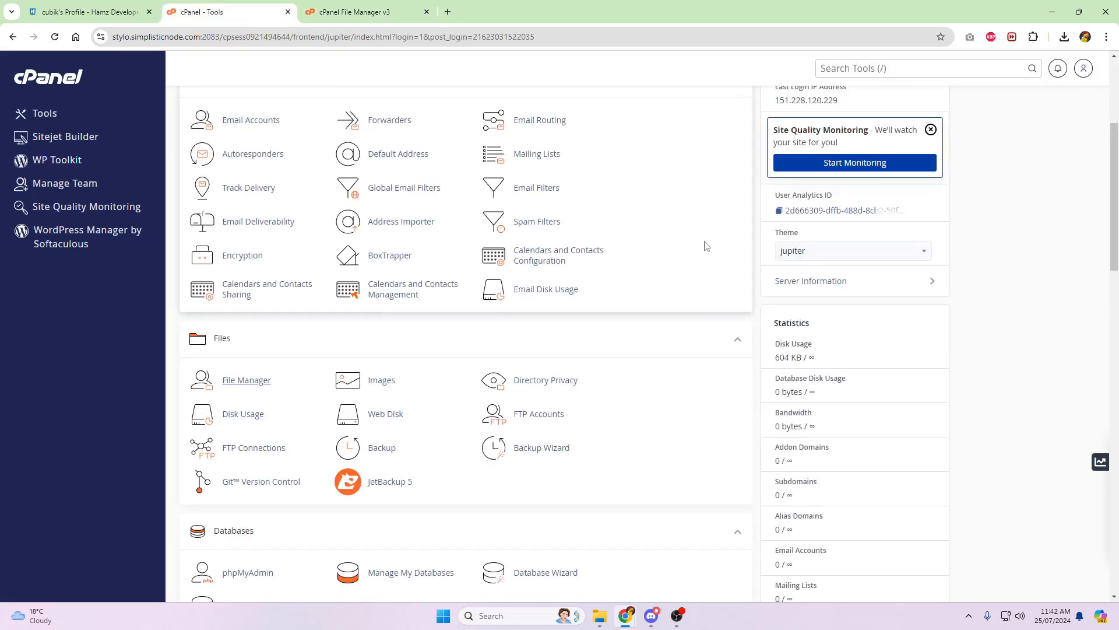
scroll(704, 245, "up", 5)
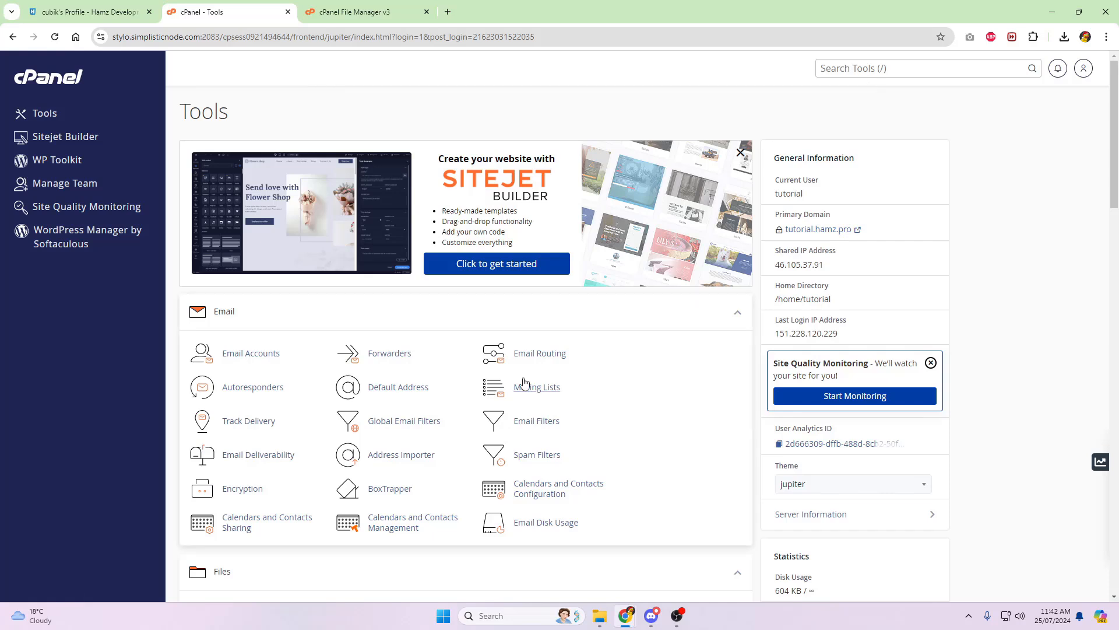
scroll(525, 383, "down", 5)
scroll(524, 381, "down", 6)
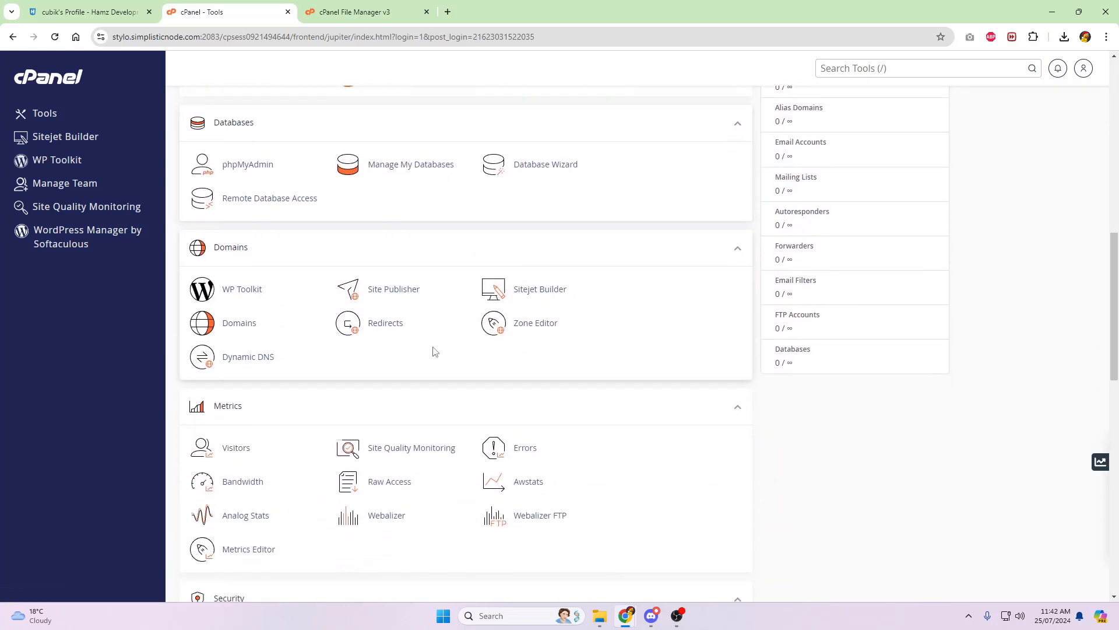
- Create the new domain cad.tutorial.hamz.pro with its own document root
left_click(253, 326)
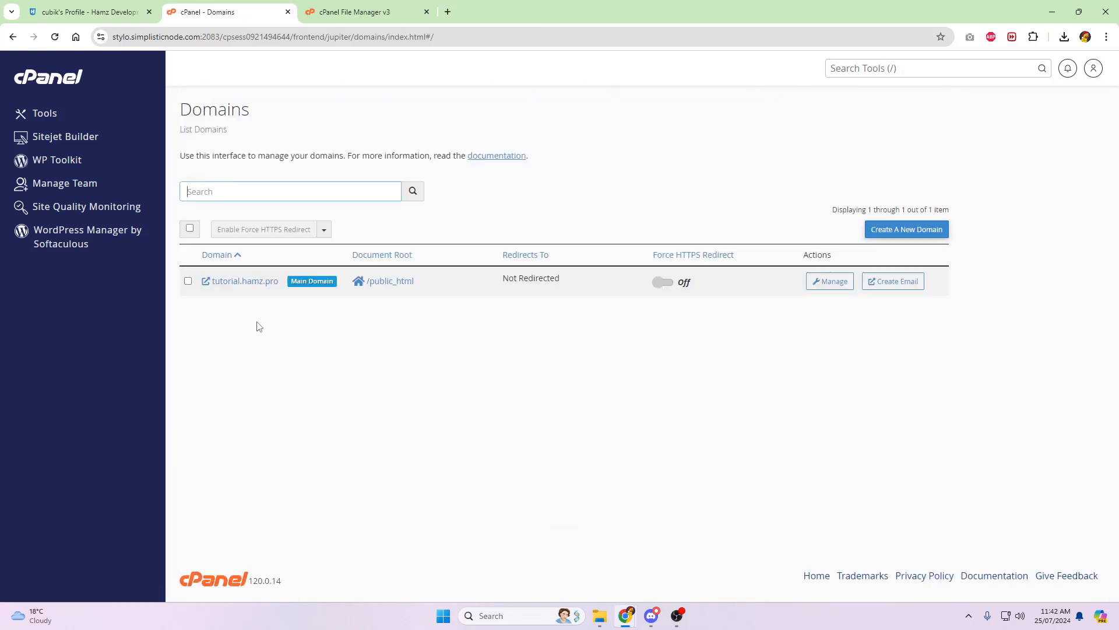
left_click(889, 232)
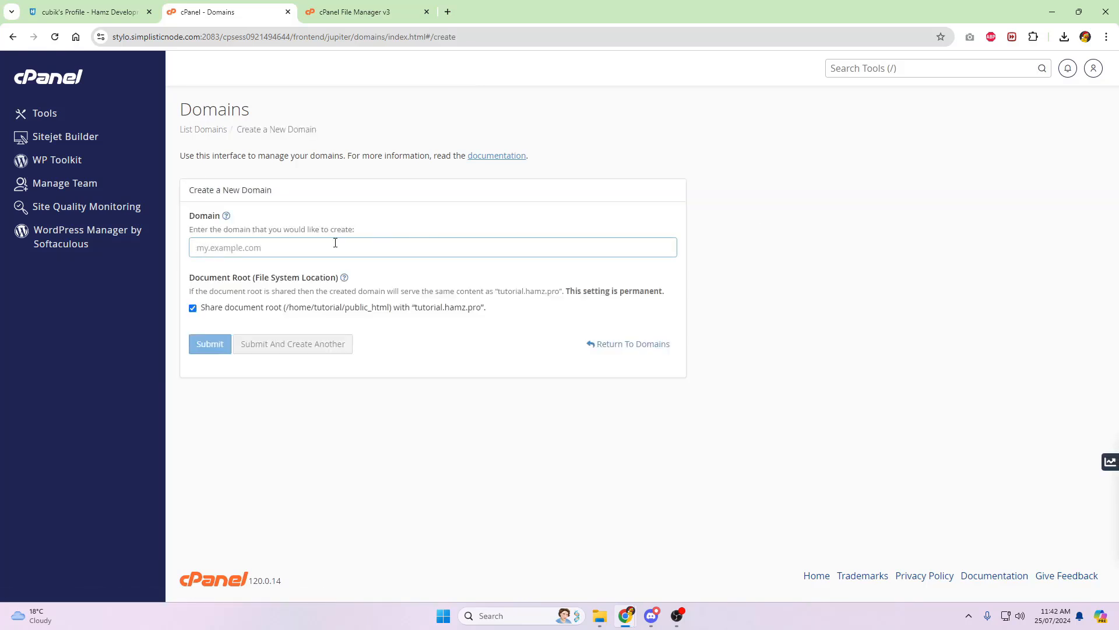
type("cad.turt")
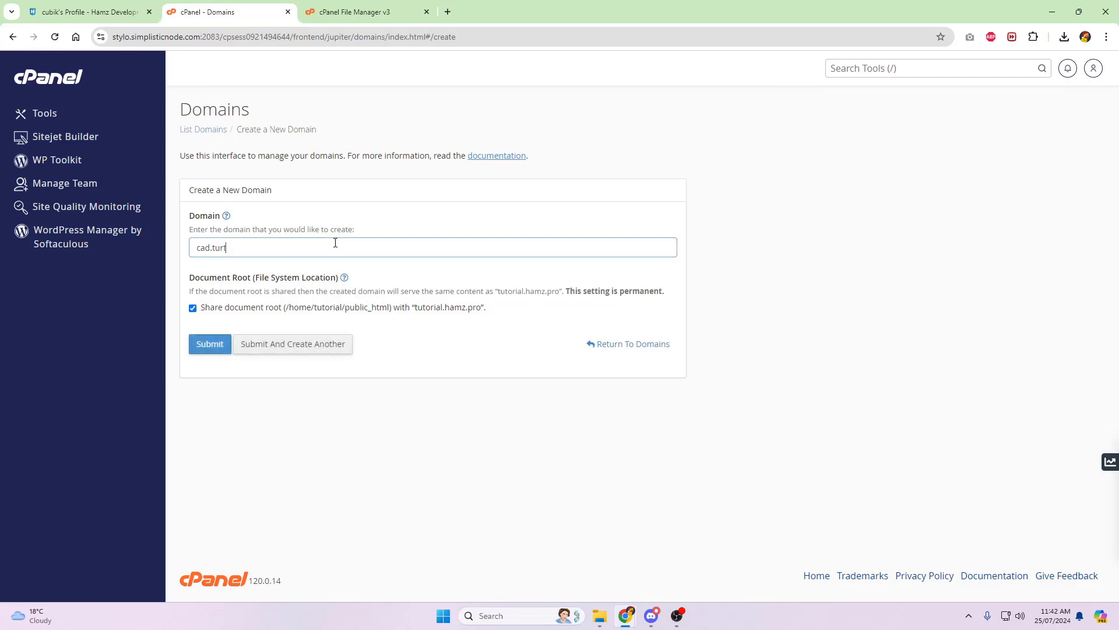
key("BackSpace")
key("BackSpace")
type("torial")
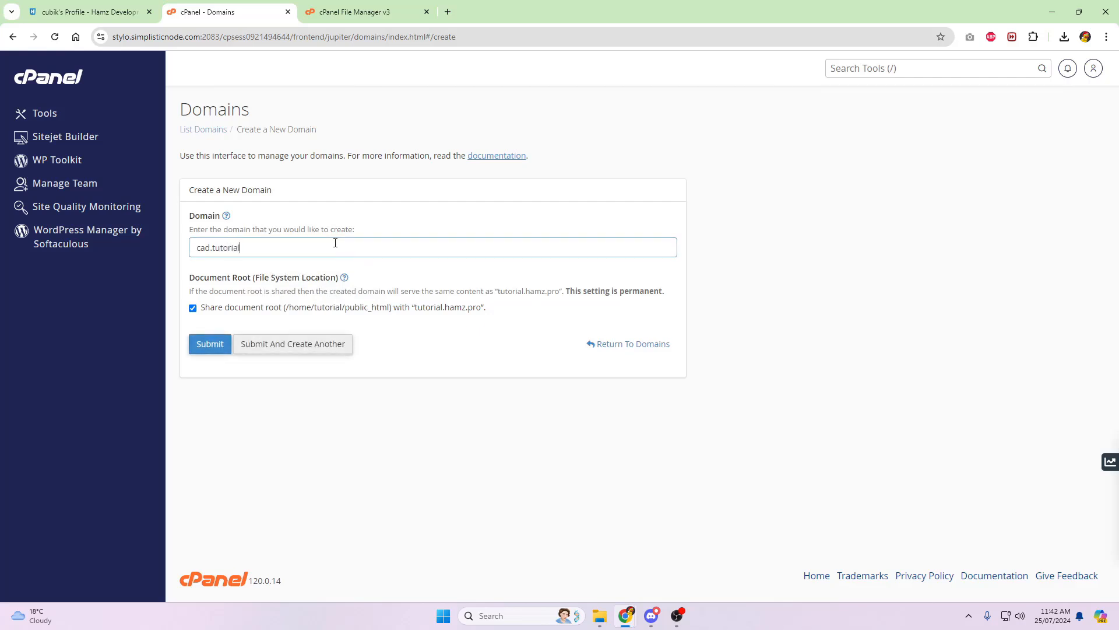
type(".hamz.pro")
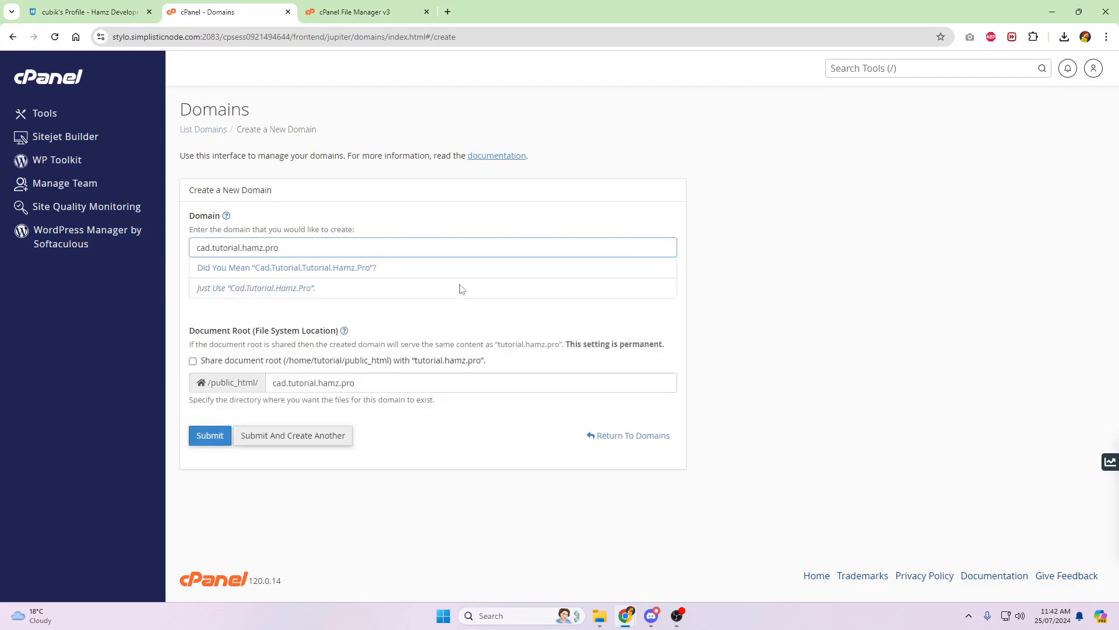
left_click(670, 376)
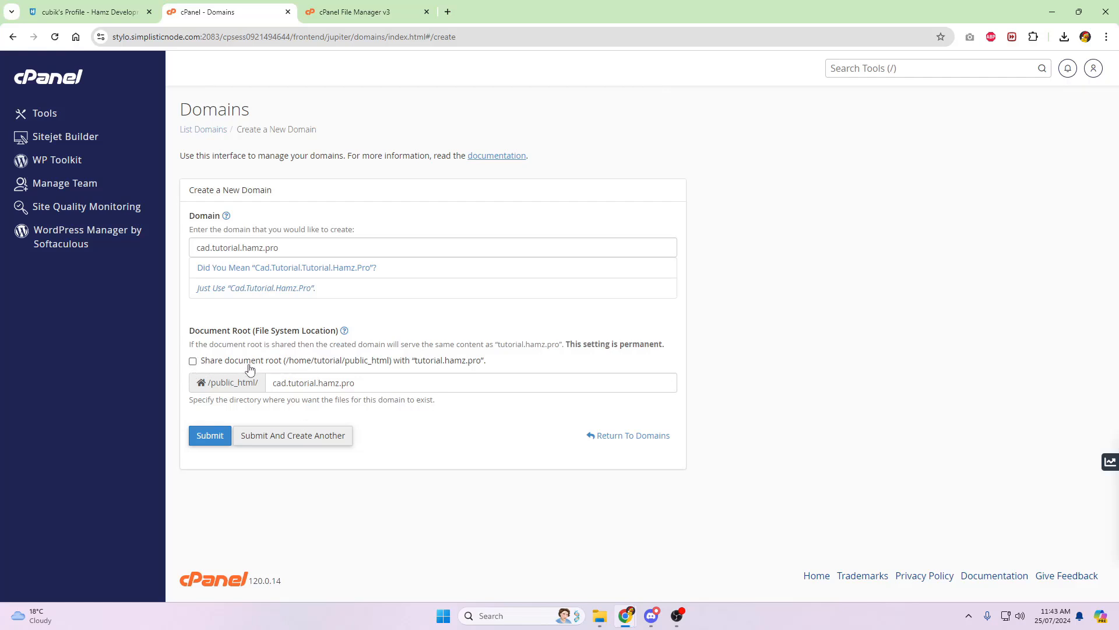
left_click(211, 437)
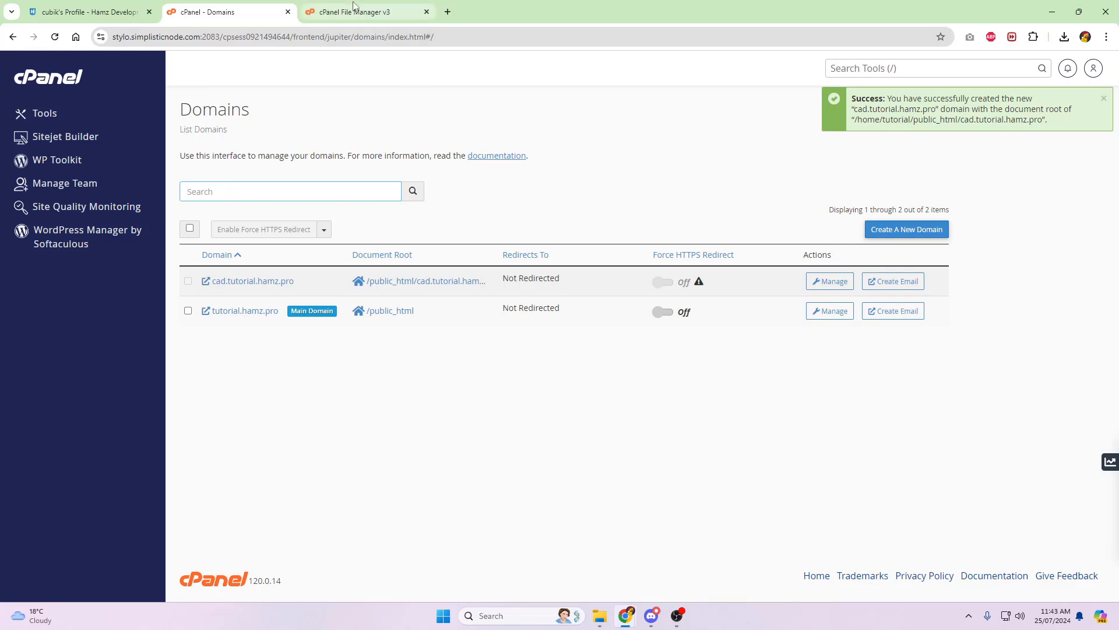
- Reload File Manager so the cad.tutorial.hamz.pro folder appears in public_html
left_click(355, 9)
left_click(442, 114)
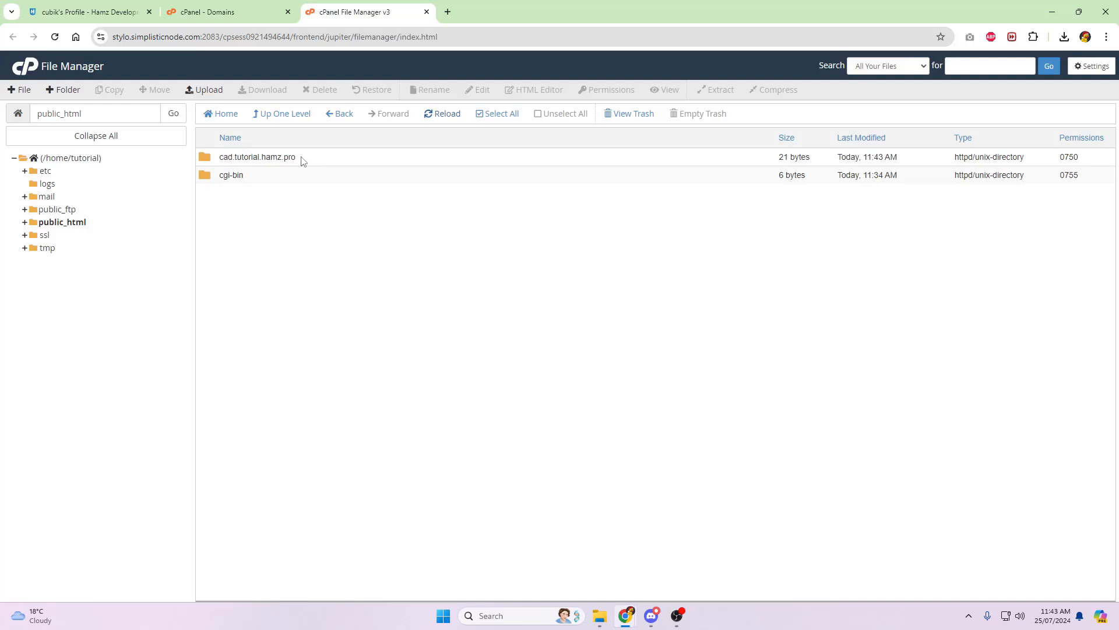
left_click(233, 12)
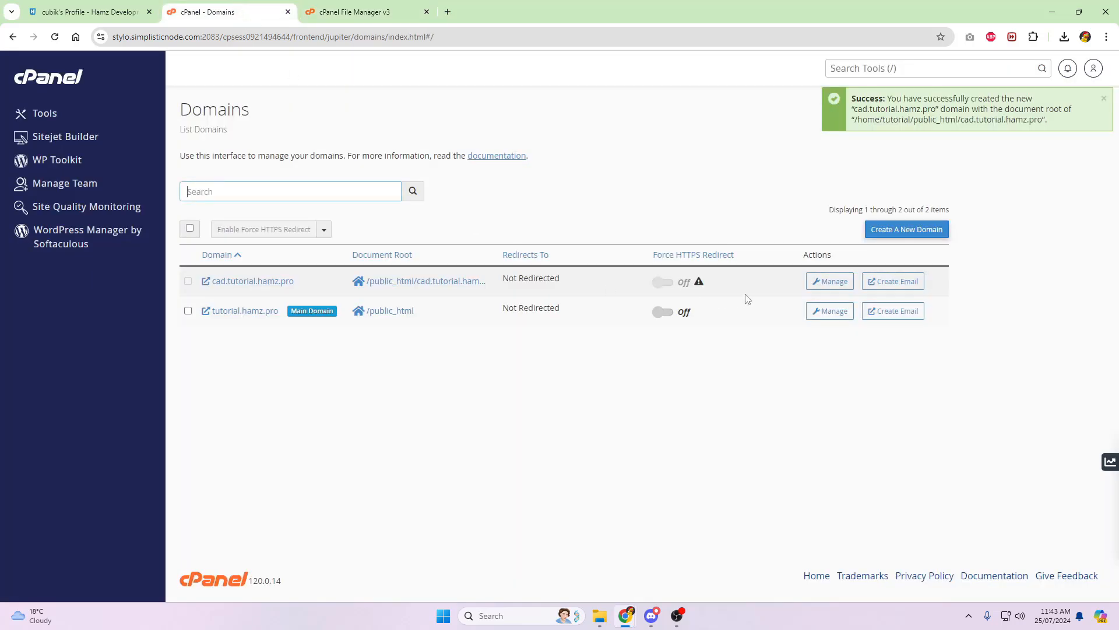
left_click(311, 7)
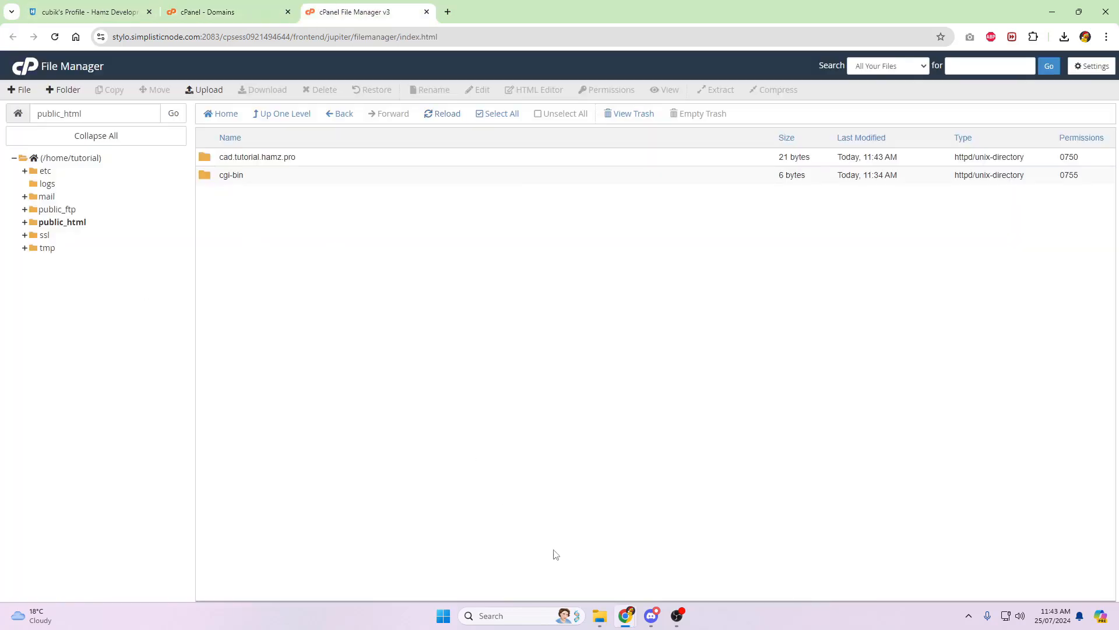
- Compress all fifteen files in WEB FILES into a ZIP archive named config
left_click(601, 616)
double_click(414, 242)
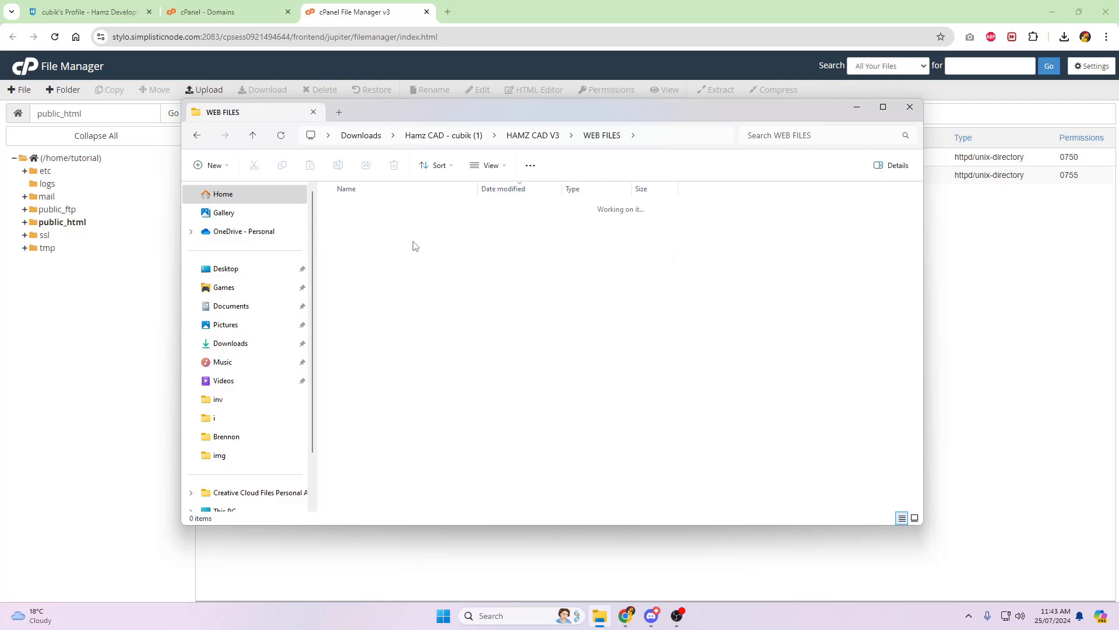
left_click_drag(368, 471, 392, 227)
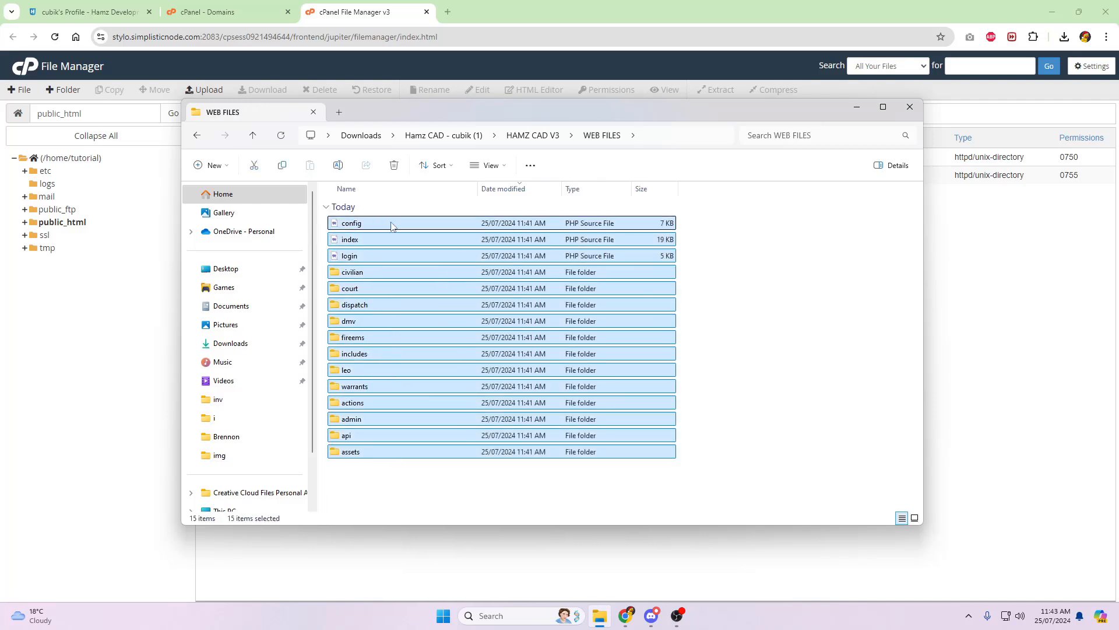
right_click(392, 226)
left_click(456, 282)
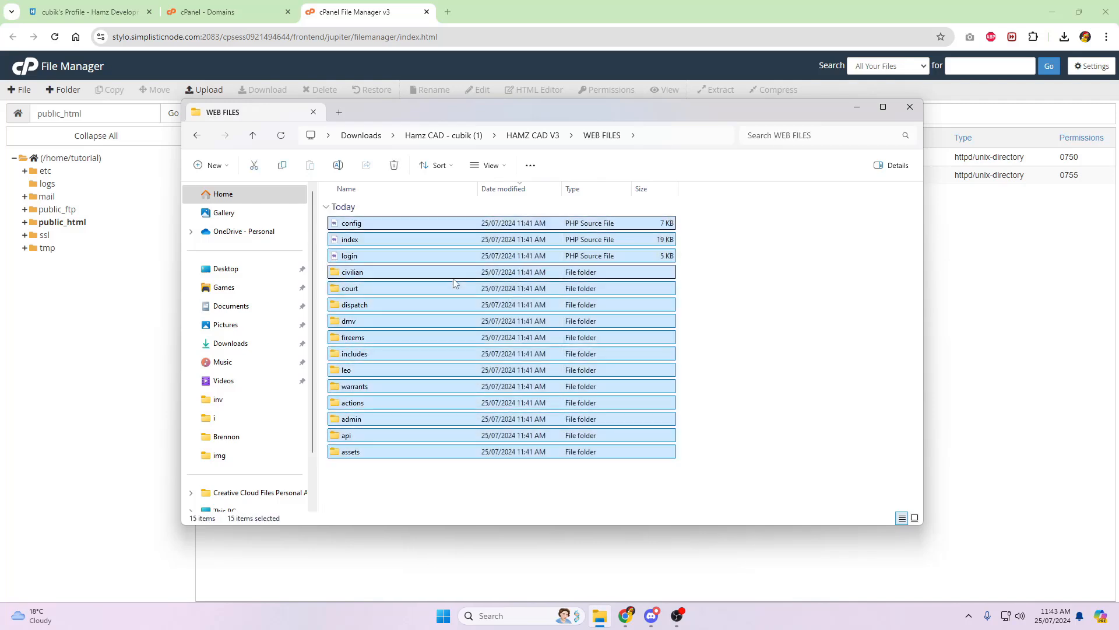
left_click(701, 227)
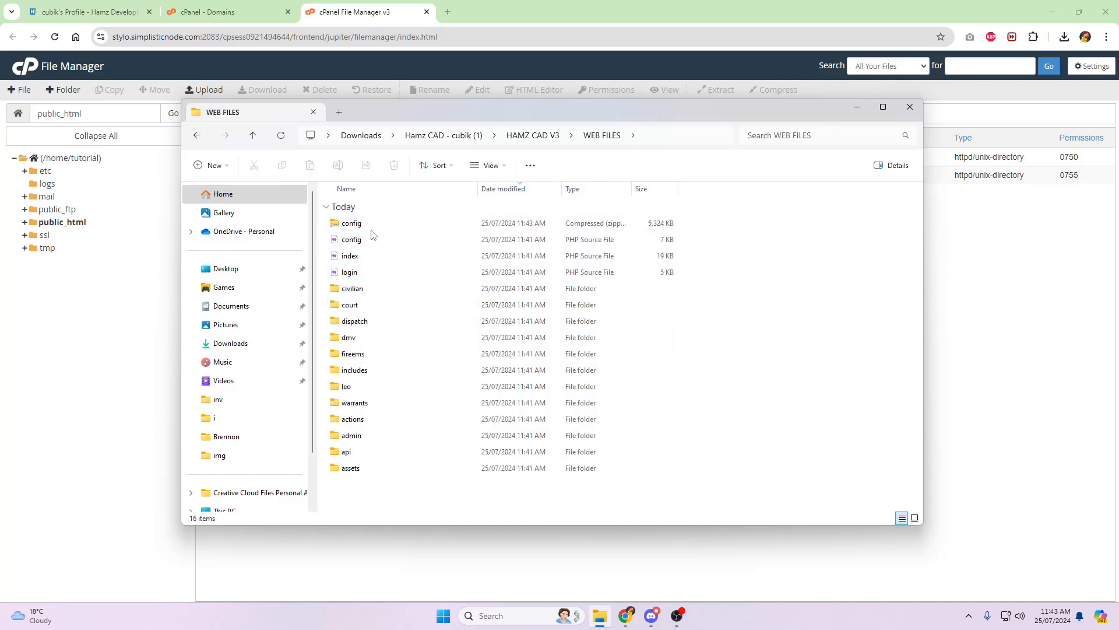
left_click(108, 245)
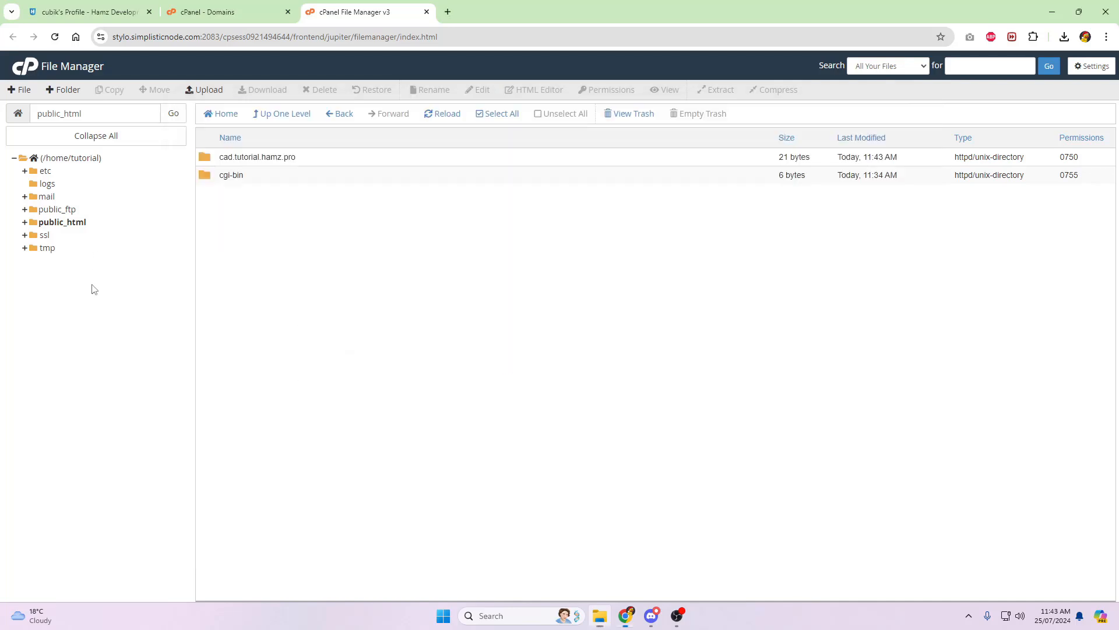
- Upload config.zip from WEB FILES into public_html and reload the file list
left_click(220, 93)
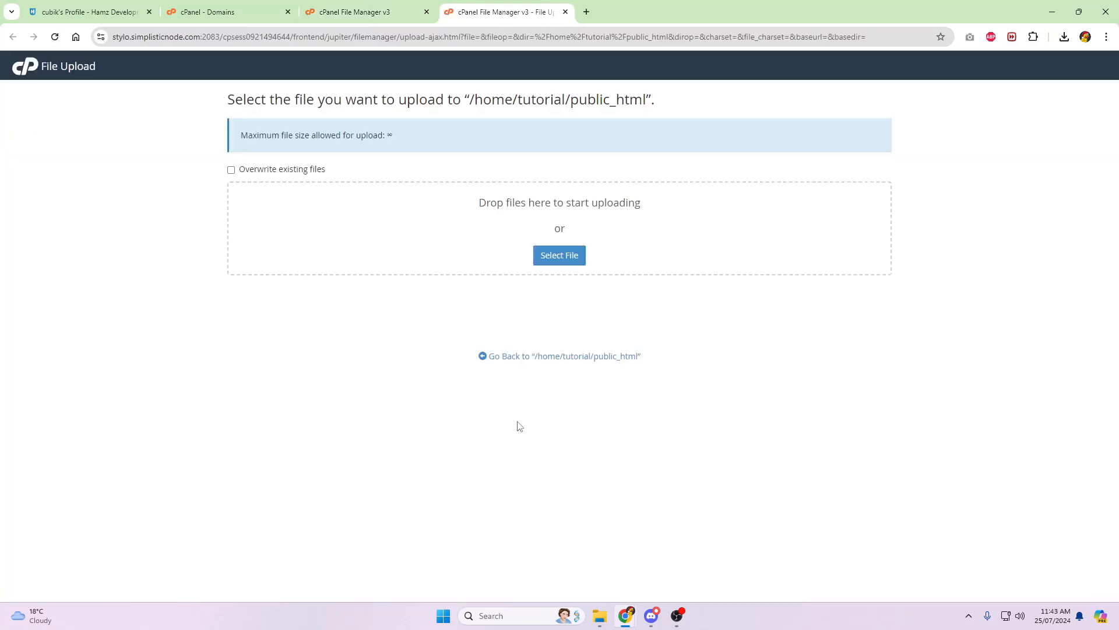
left_click(600, 616)
left_click_drag(401, 103, 769, 179)
left_click(745, 281)
left_click_drag(745, 282, 367, 231)
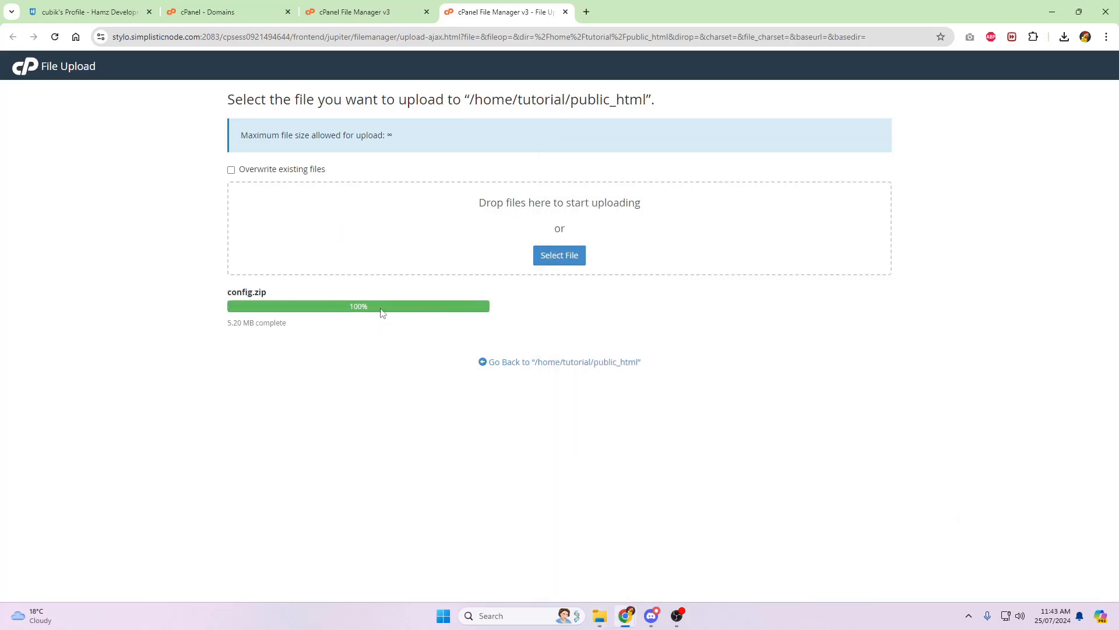
left_click(565, 12)
left_click(431, 117)
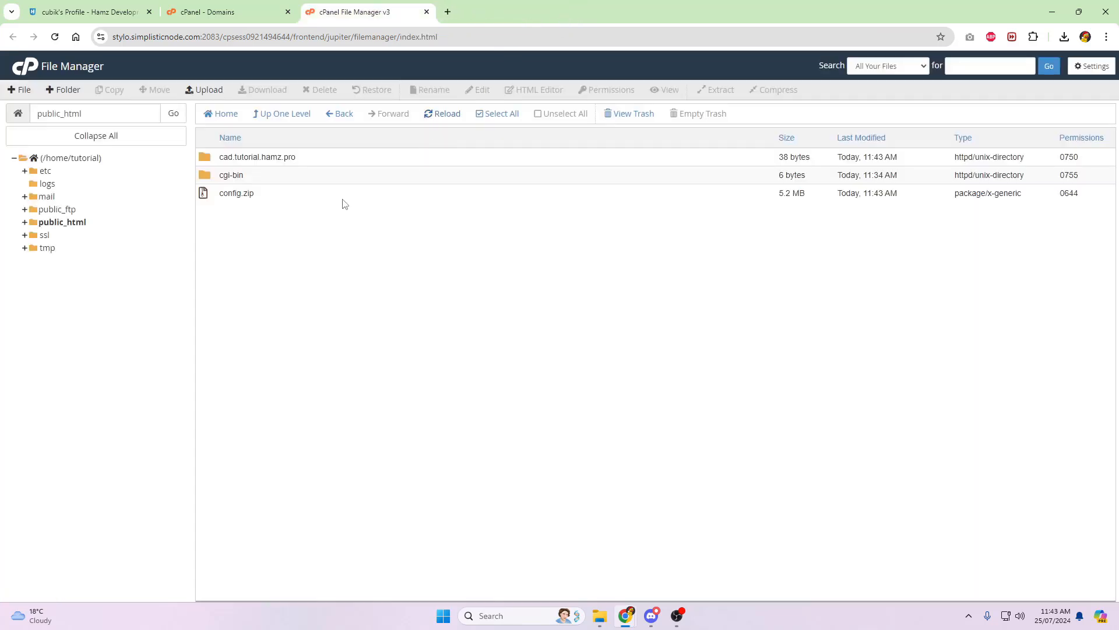
- Extract config.zip into public_html, unpacking the actions, admin, api folders and PHP files
left_click(223, 197)
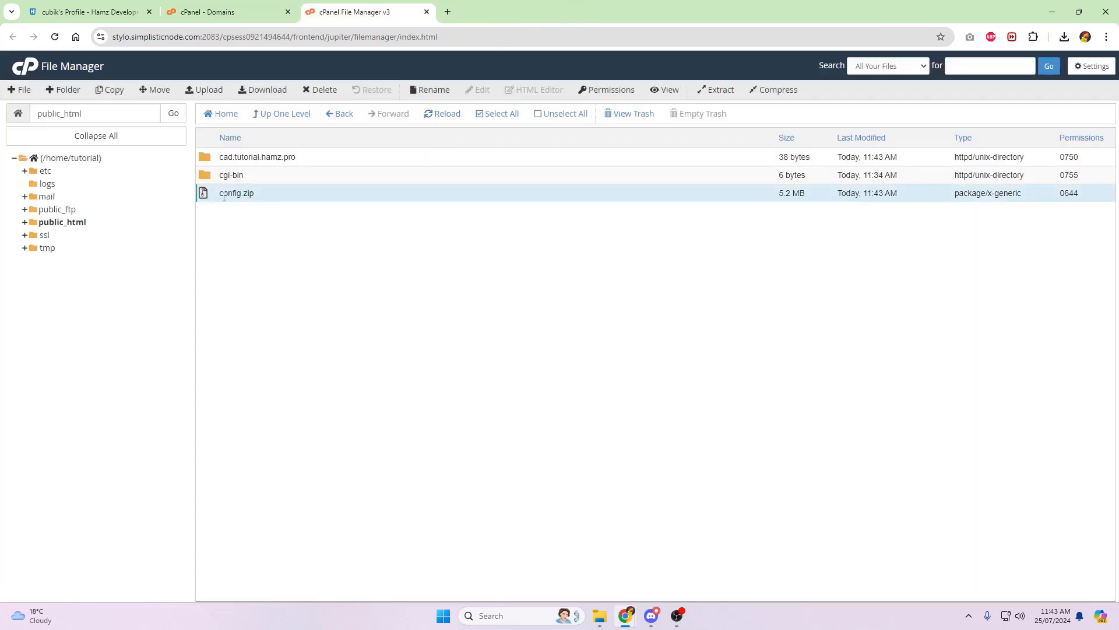
right_click(325, 194)
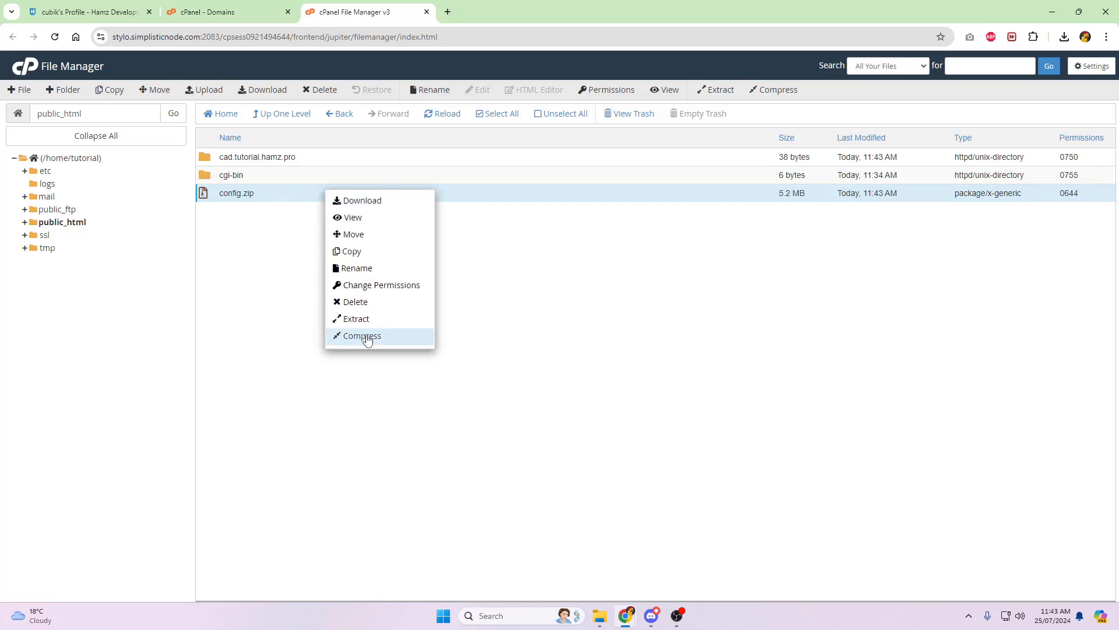
left_click(363, 319)
left_click(649, 386)
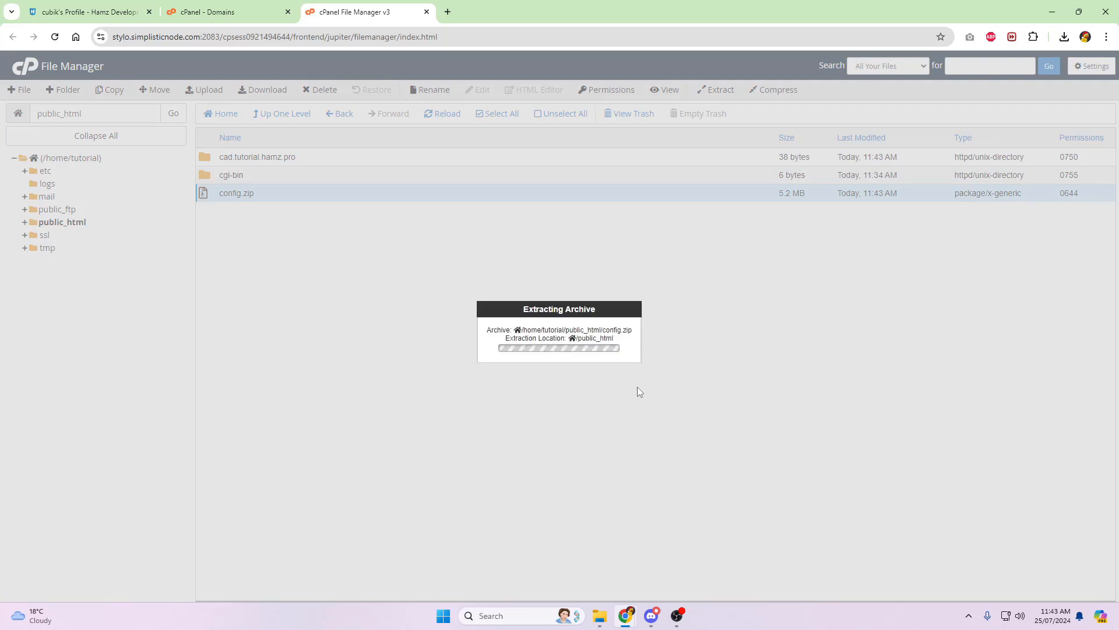
left_click(749, 446)
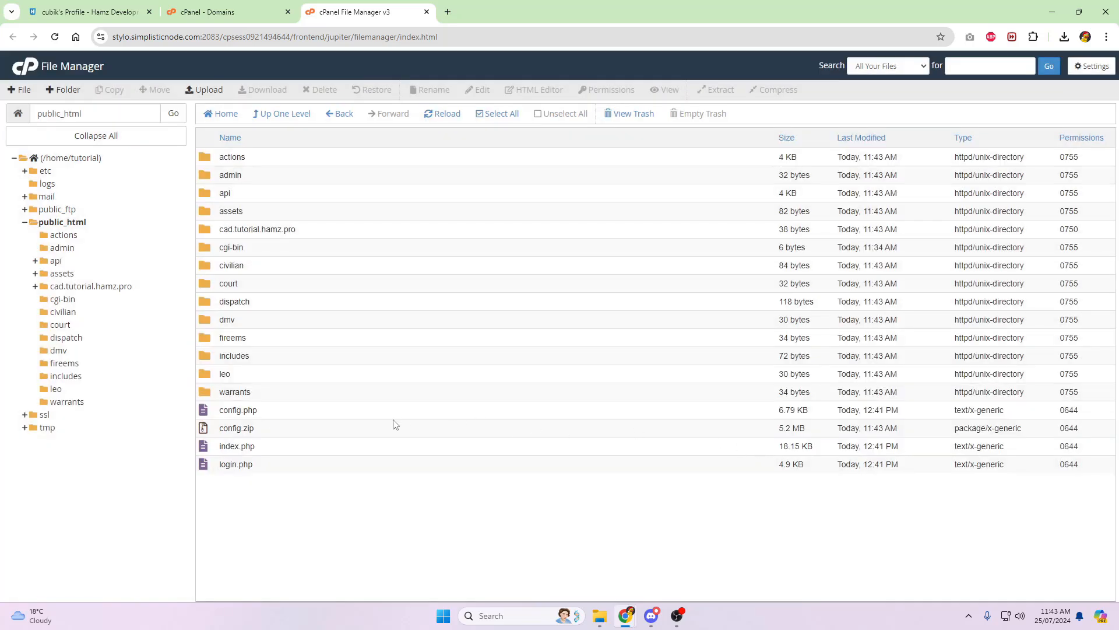
- Delete config.zip from public_html, confirming the move to trash
right_click(316, 431)
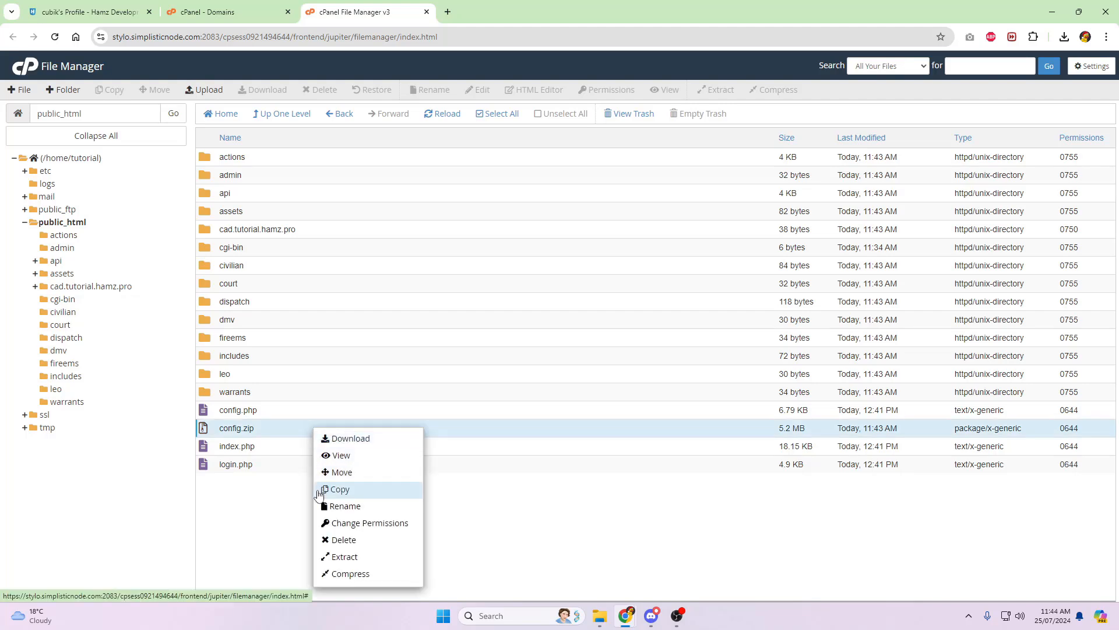
left_click(328, 539)
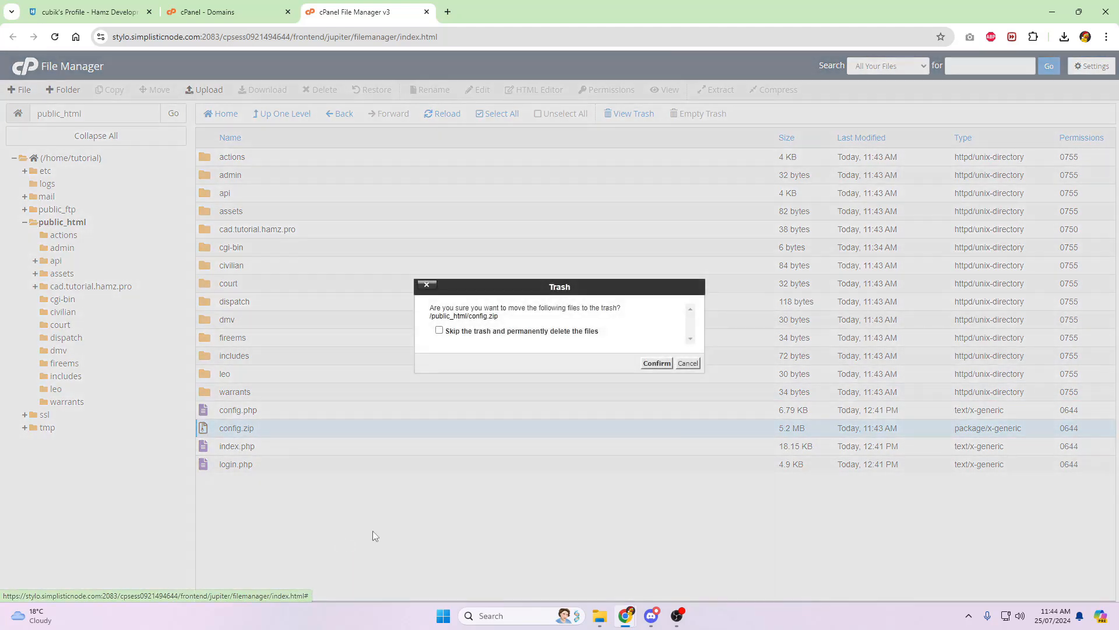
left_click(662, 363)
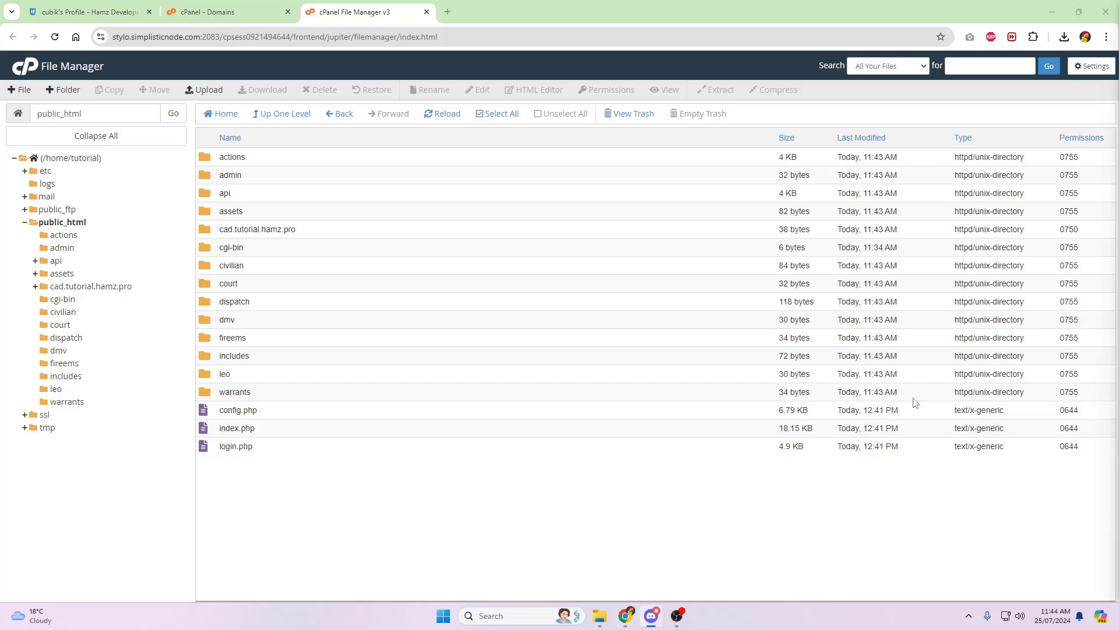
left_click(465, 485)
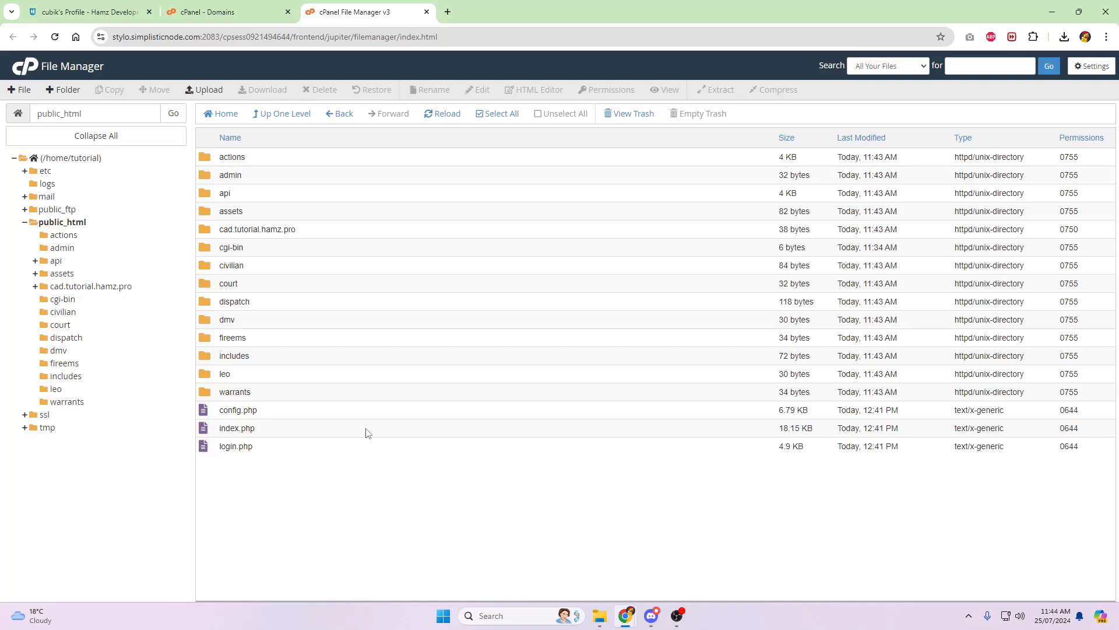
- Open config.php in cPanel's code editor and turn off line wrapping
right_click(278, 414)
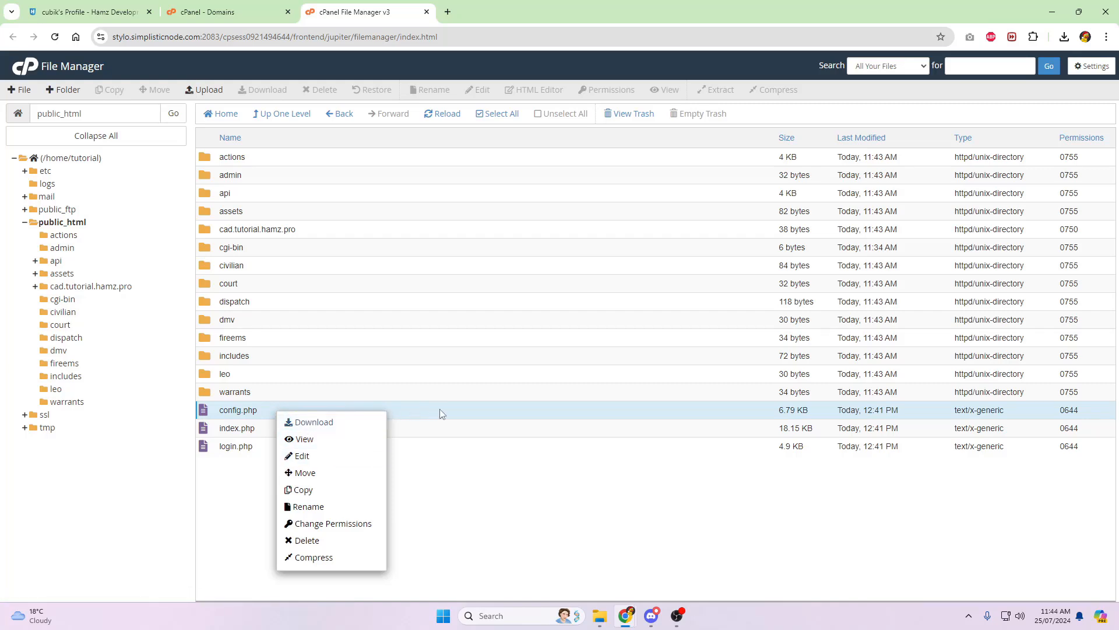
left_click(368, 456)
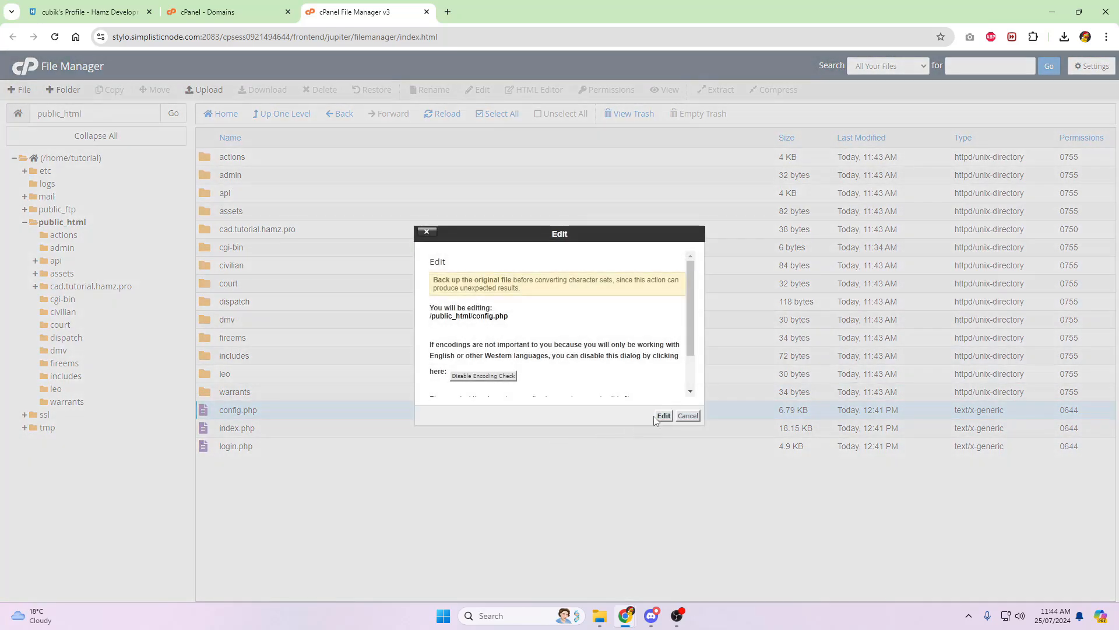
left_click(664, 415)
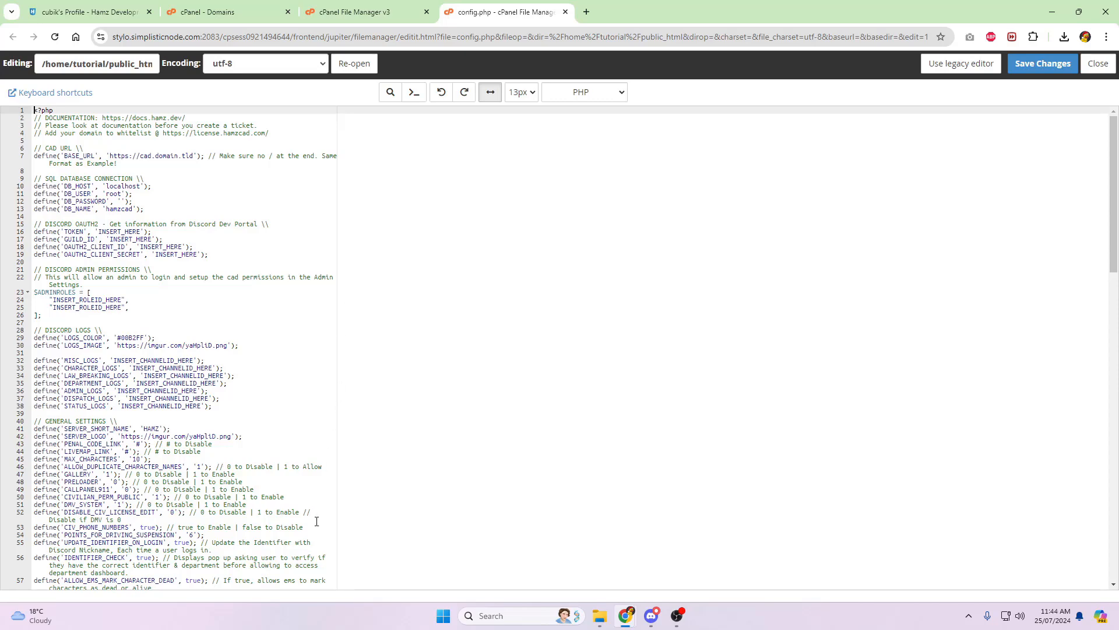
left_click(491, 96)
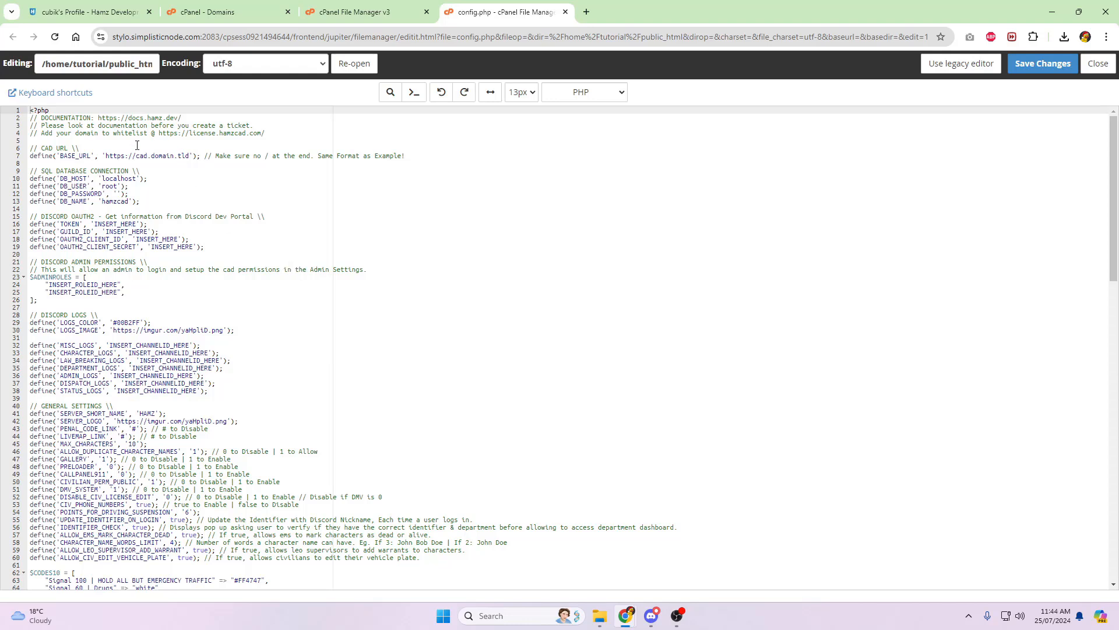
left_click(32, 151)
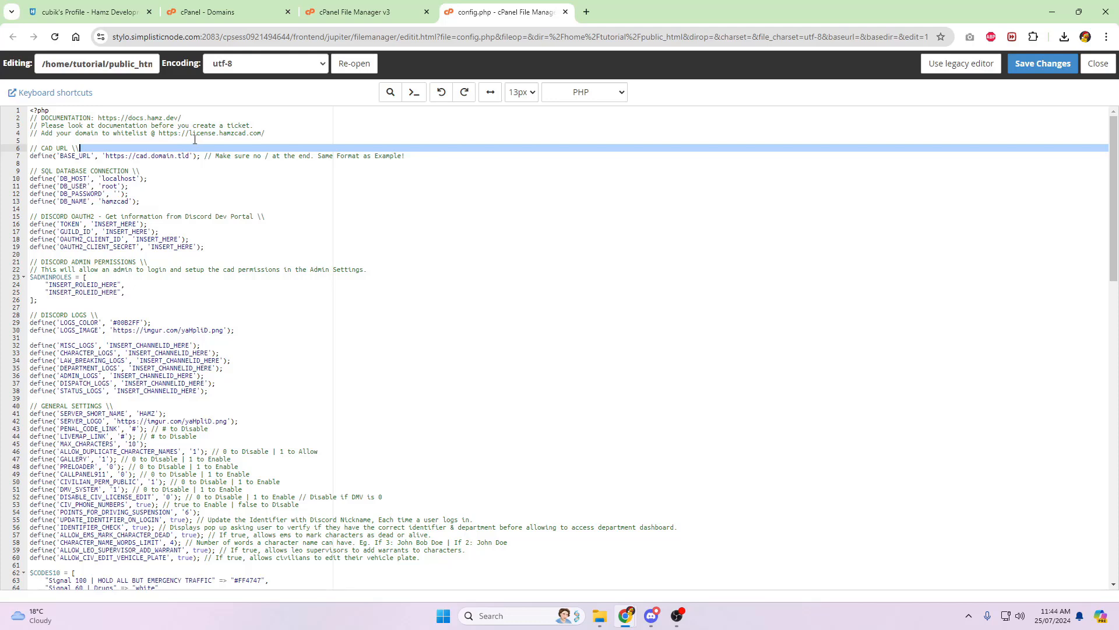
left_click(106, 156)
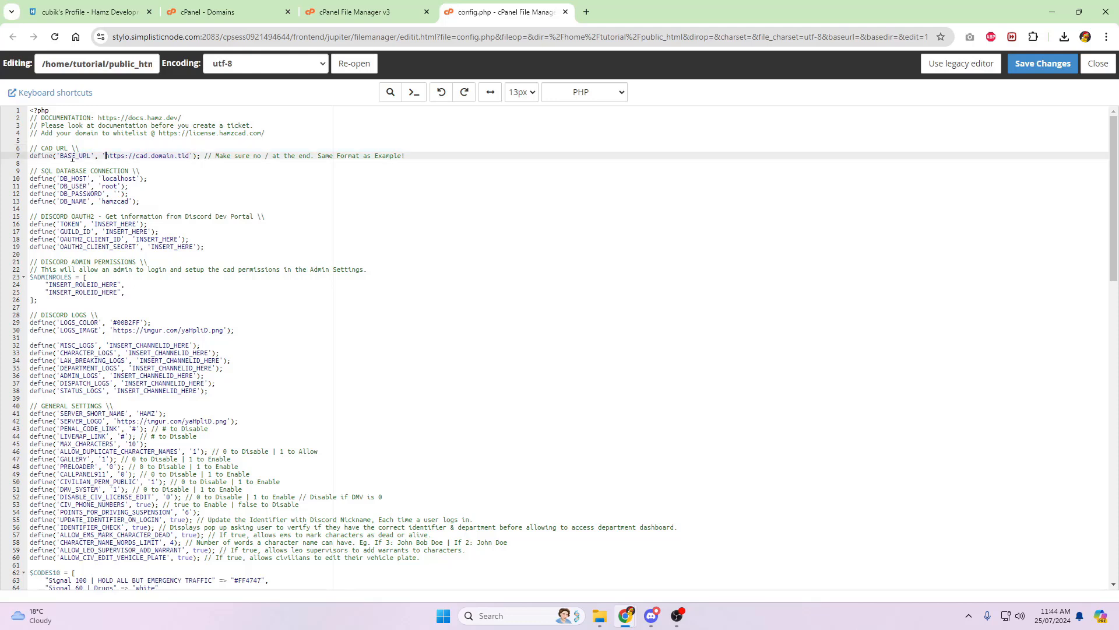
left_click_drag(31, 157, 198, 158)
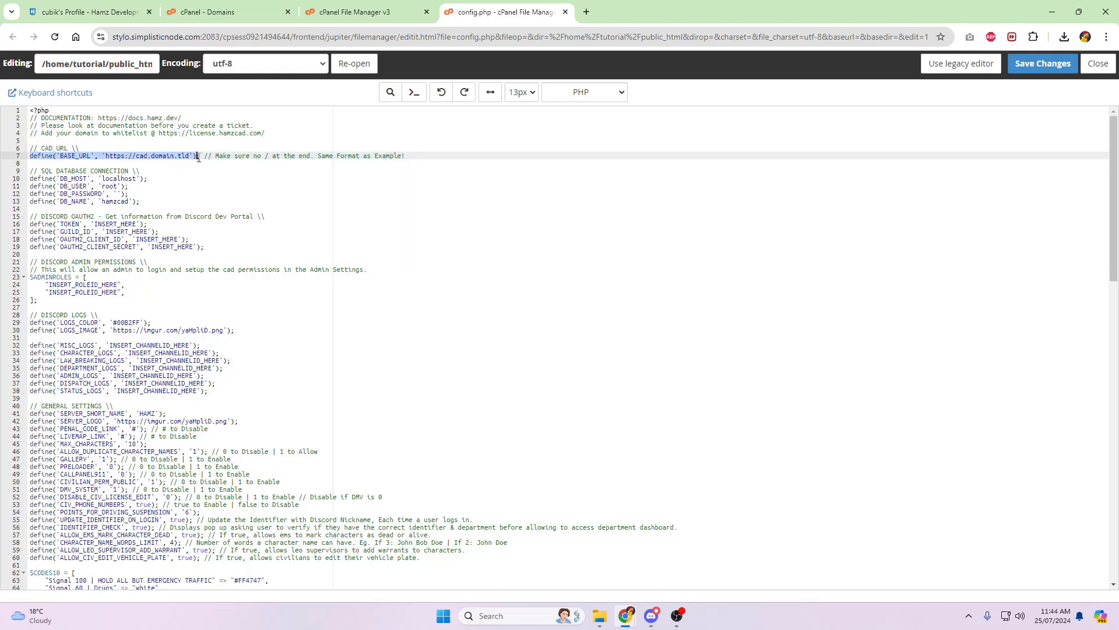
left_click(190, 156)
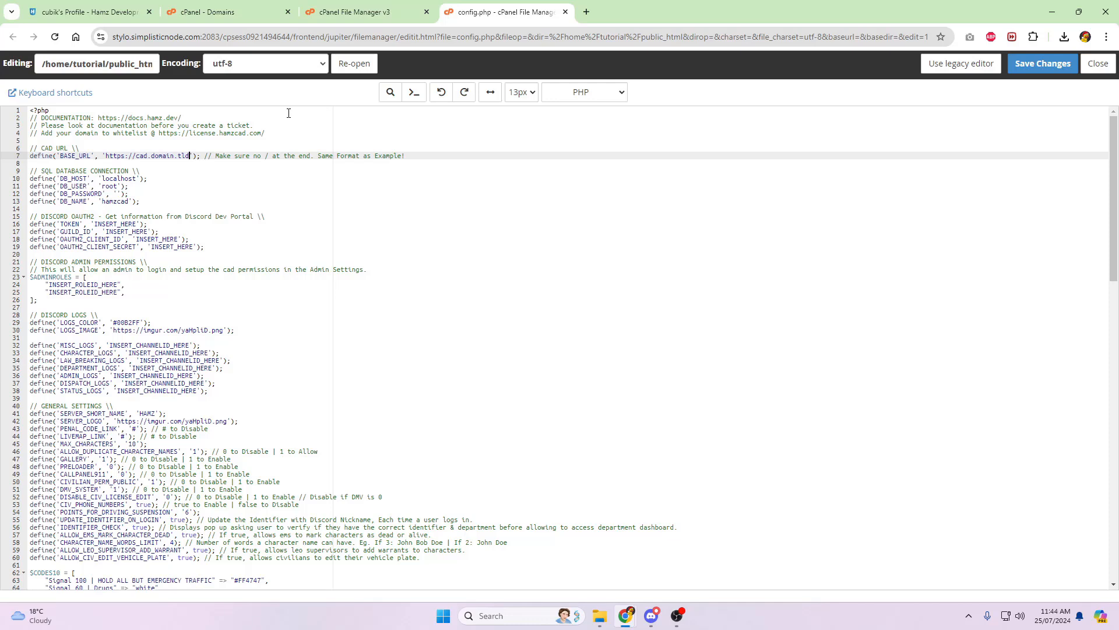
left_click_drag(190, 156, 137, 156)
type("tuto")
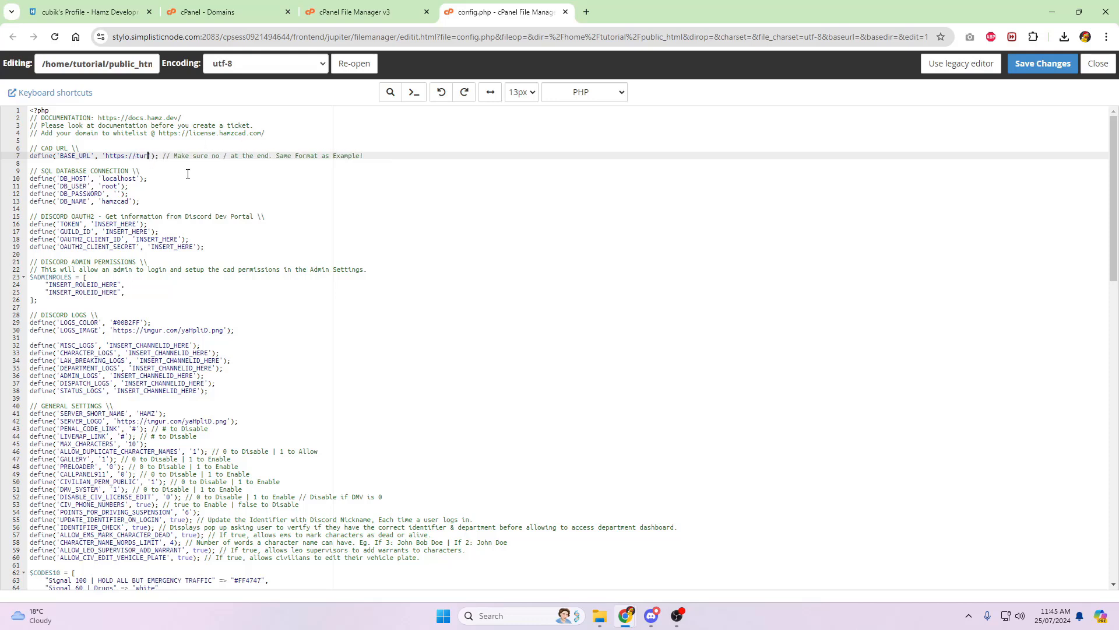
type("rial.hamz.pro")
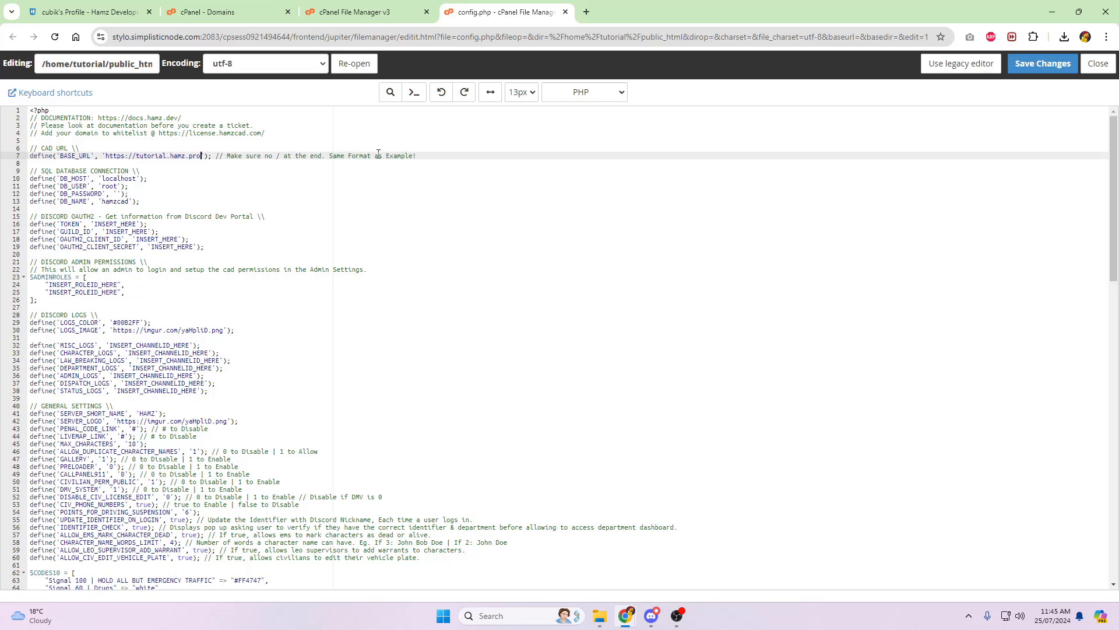
left_click(352, 11)
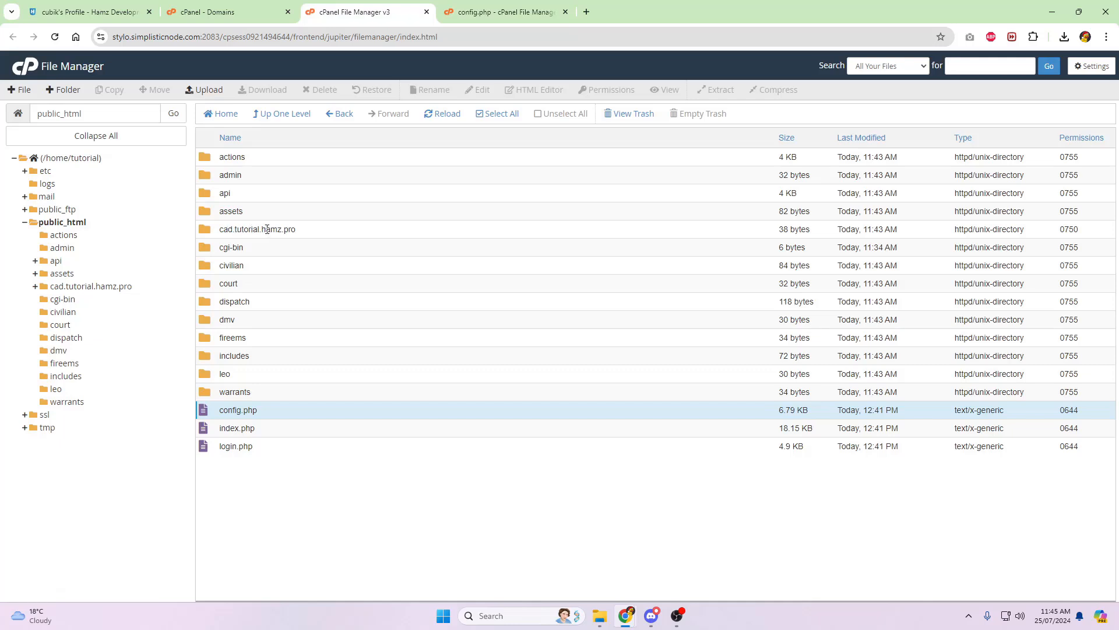
left_click(447, 12)
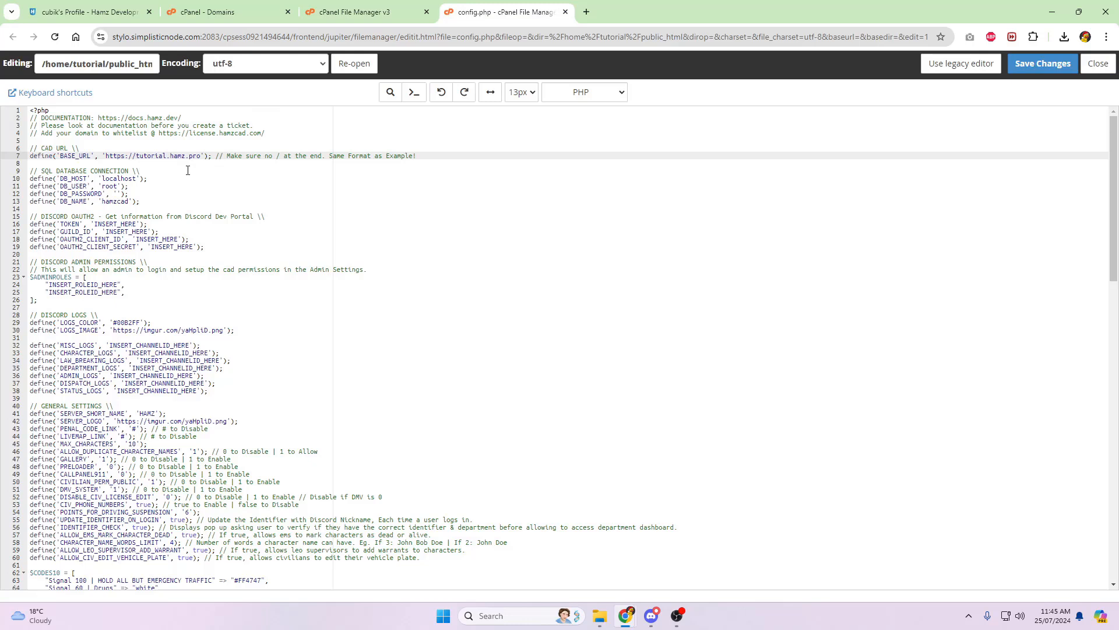
type("cad.")
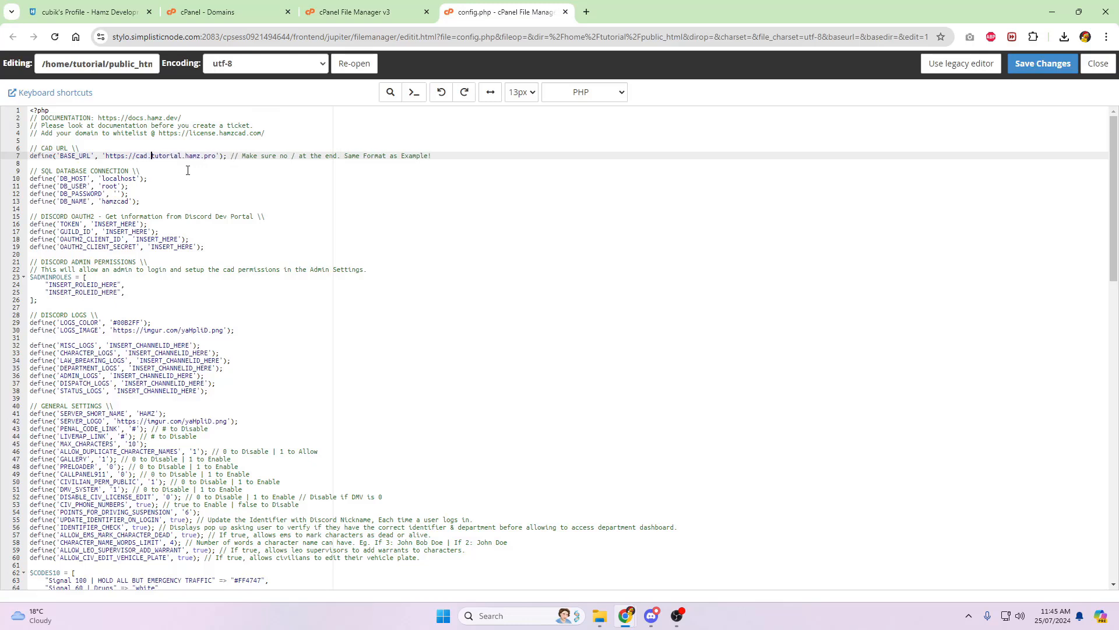
key("BackSpace")
key("BackSpace")
key("BackSpace")
key("BackSpace")
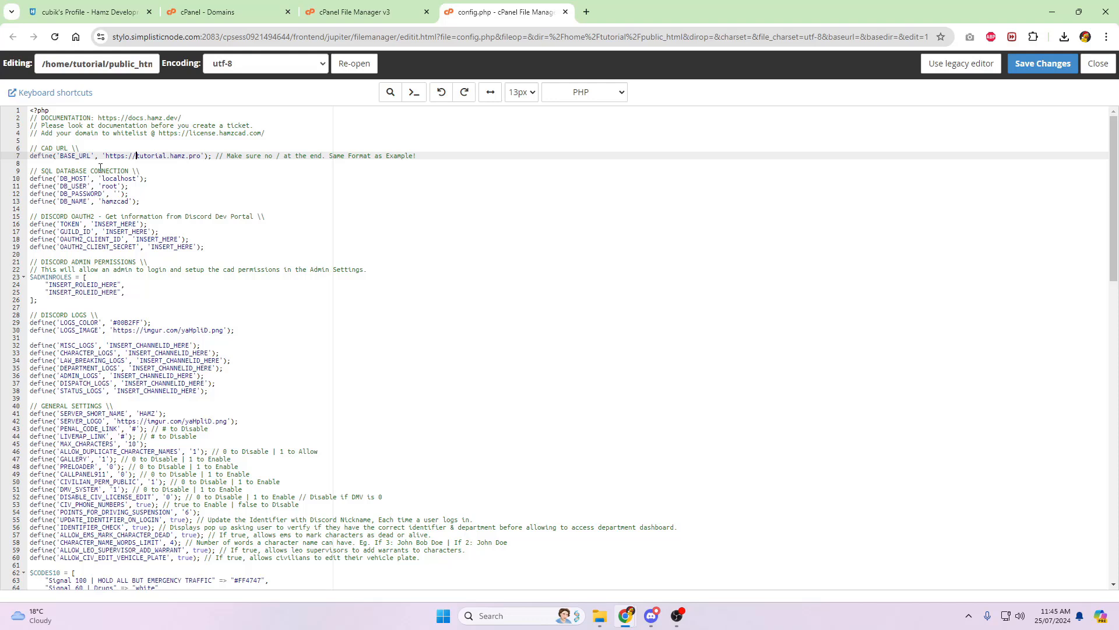
- Select the four database connection lines in config.php, then open the local SQL FILES folder
left_click_drag(83, 171, 122, 171)
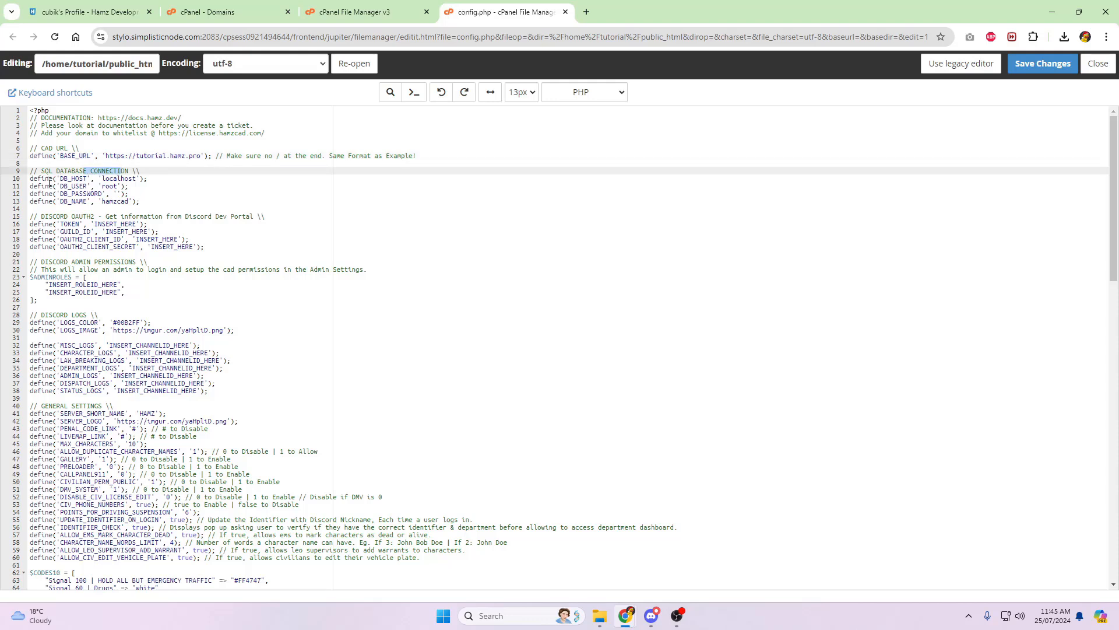
left_click_drag(30, 178, 141, 201)
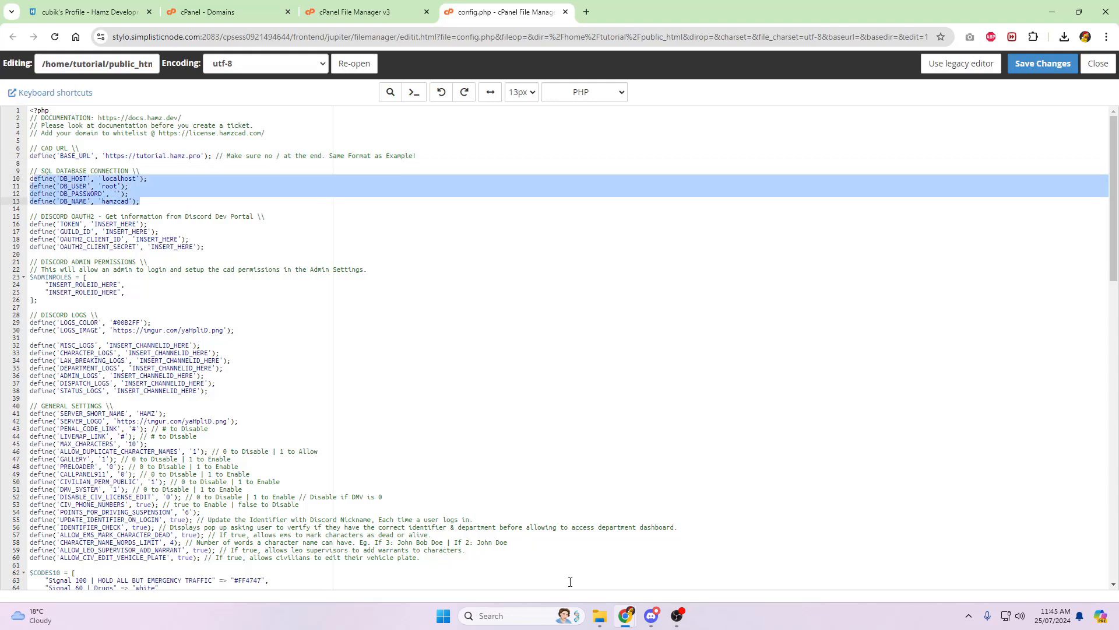
left_click(599, 616)
left_click(918, 190)
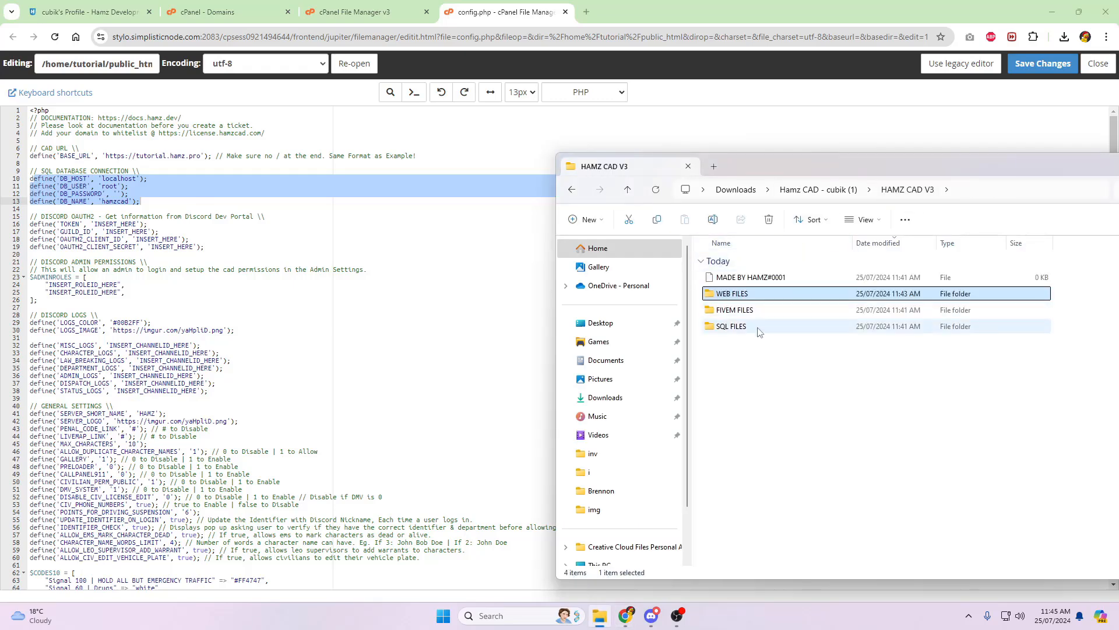
double_click(758, 327)
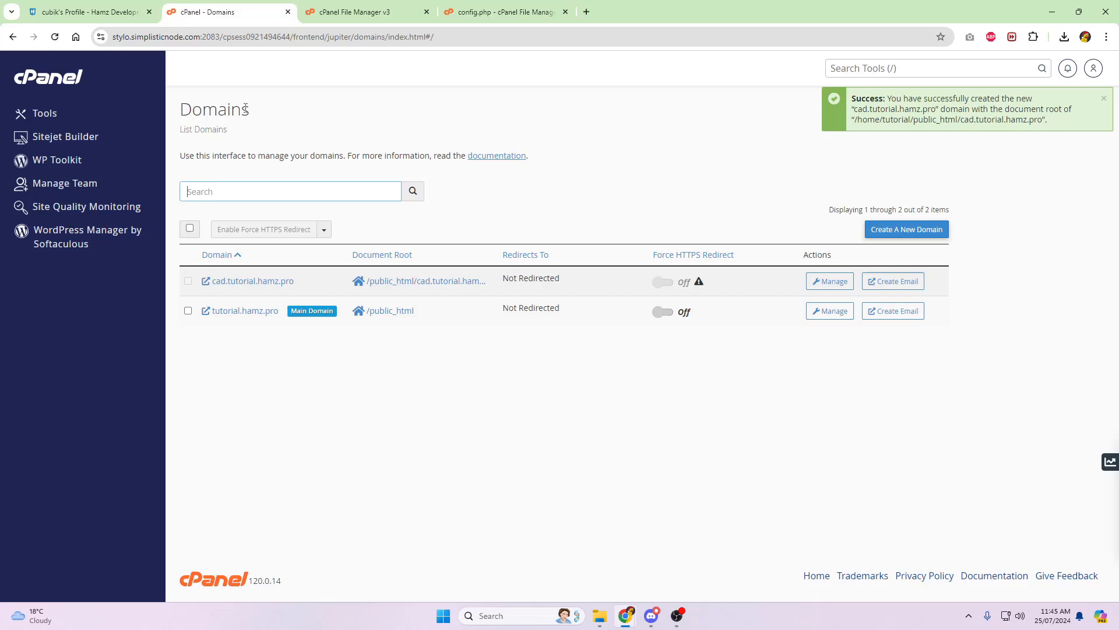
- Create the 'cad' database (tutorial_cad) in Manage My Databases and copy its full name
left_click(70, 84)
scroll(327, 215, "down", 10)
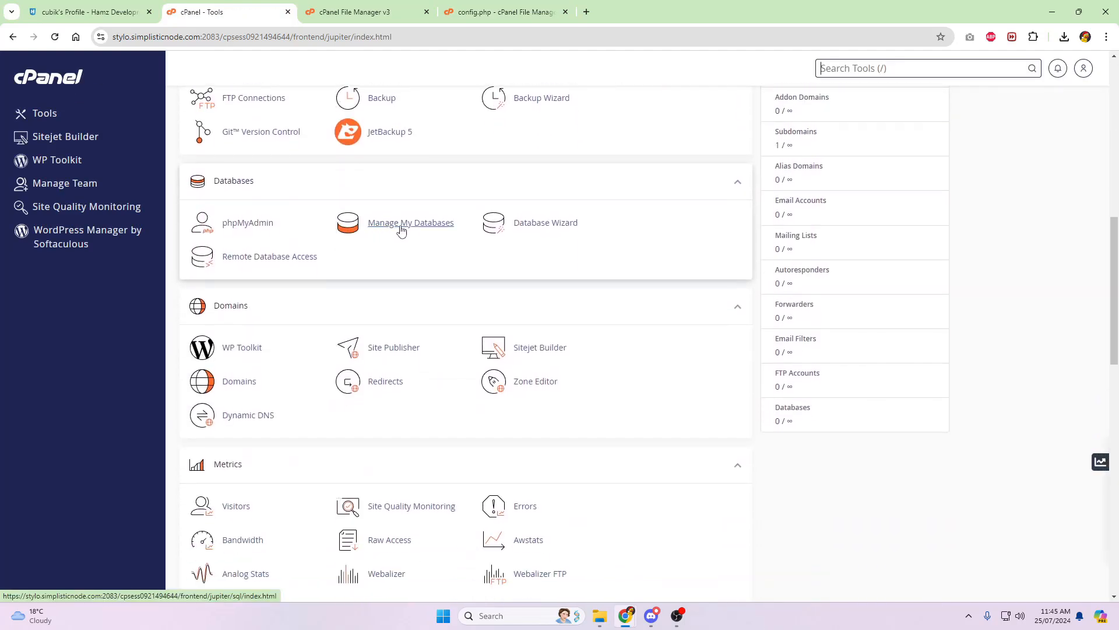
left_click(434, 229)
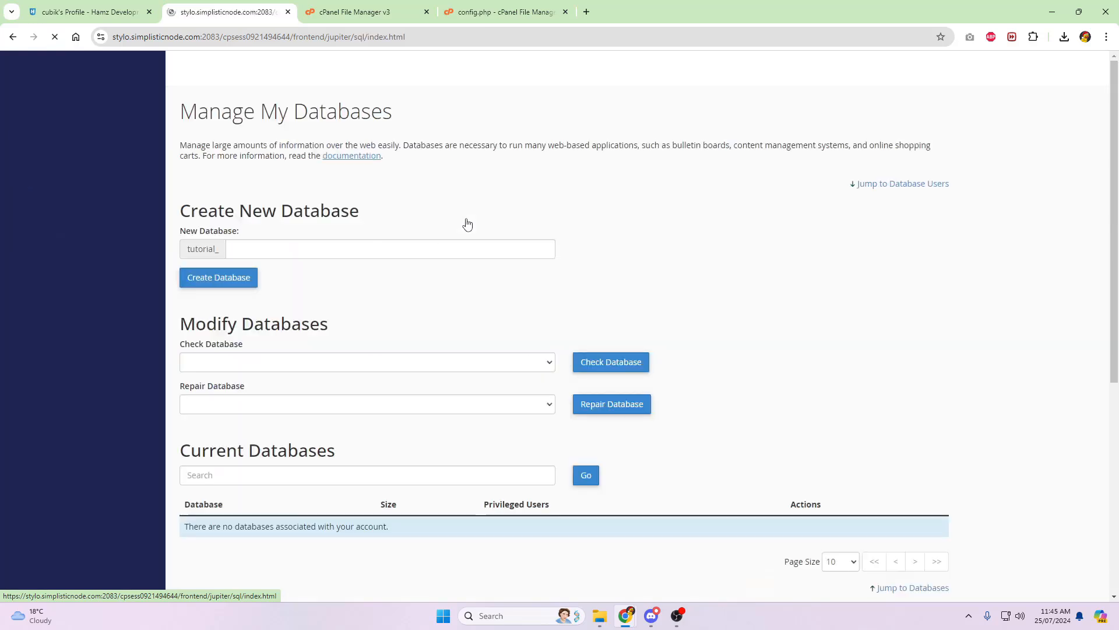
left_click(341, 248)
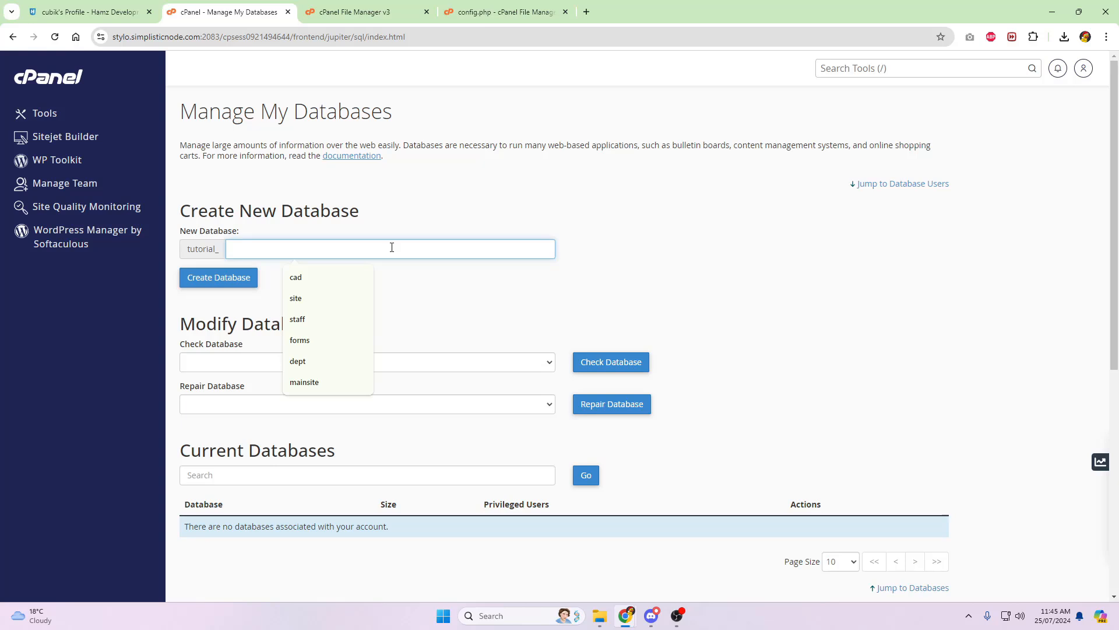
type("cad")
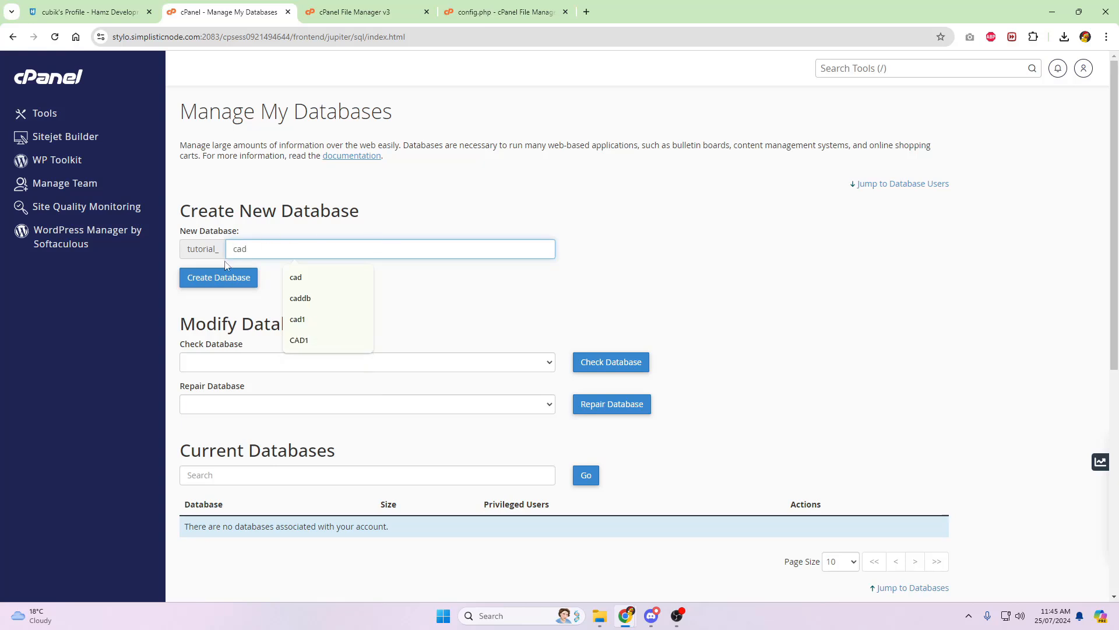
left_click(213, 281)
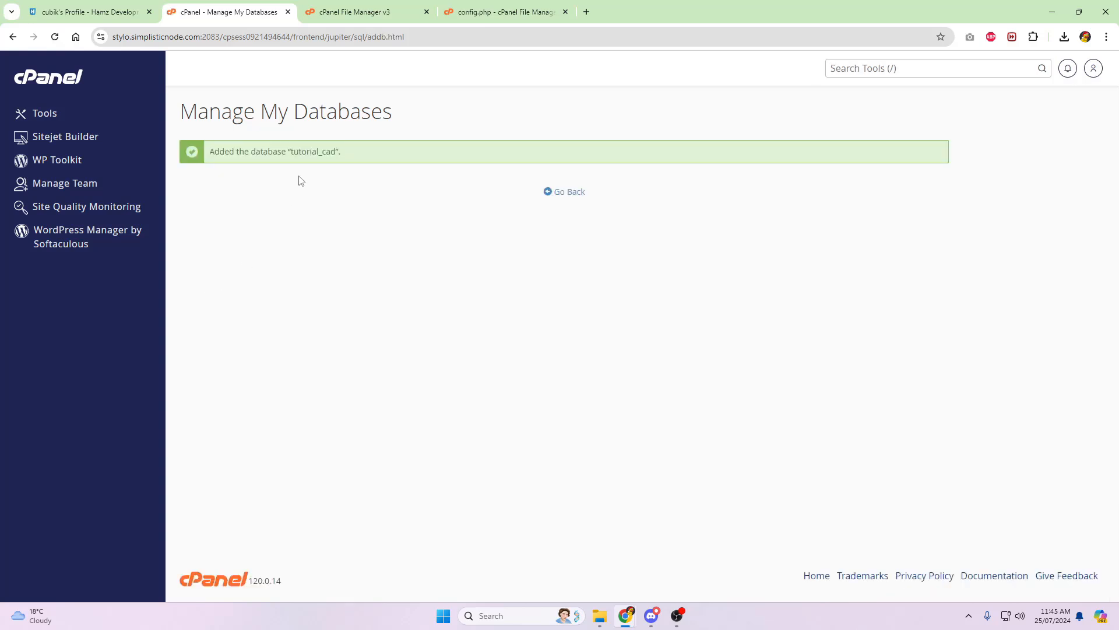
double_click(316, 151)
key("ctrl+c")
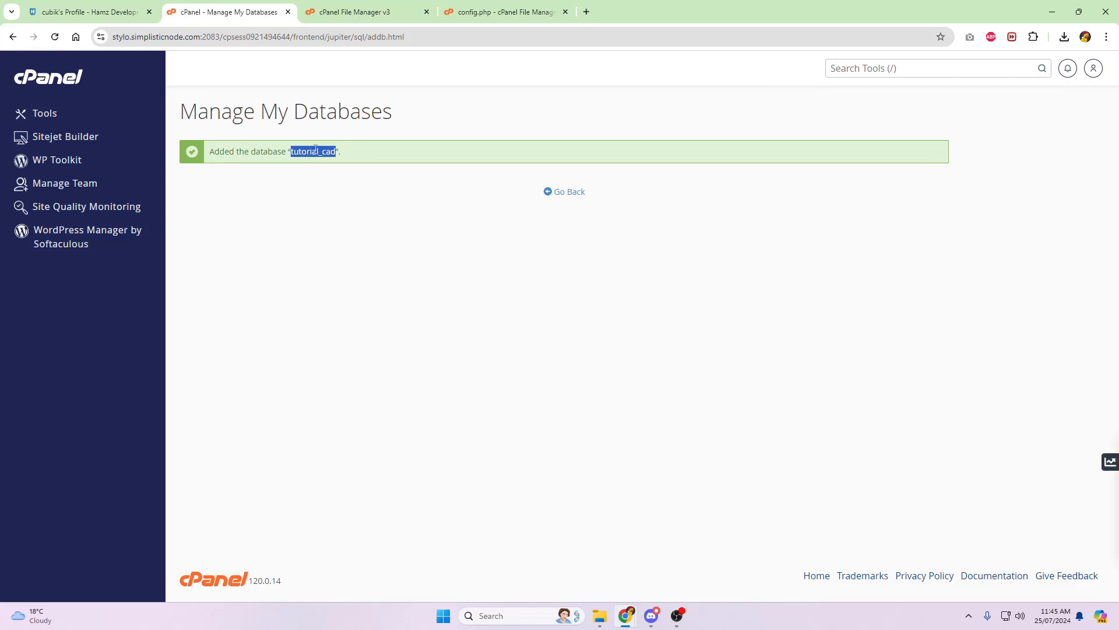
left_click(488, 9)
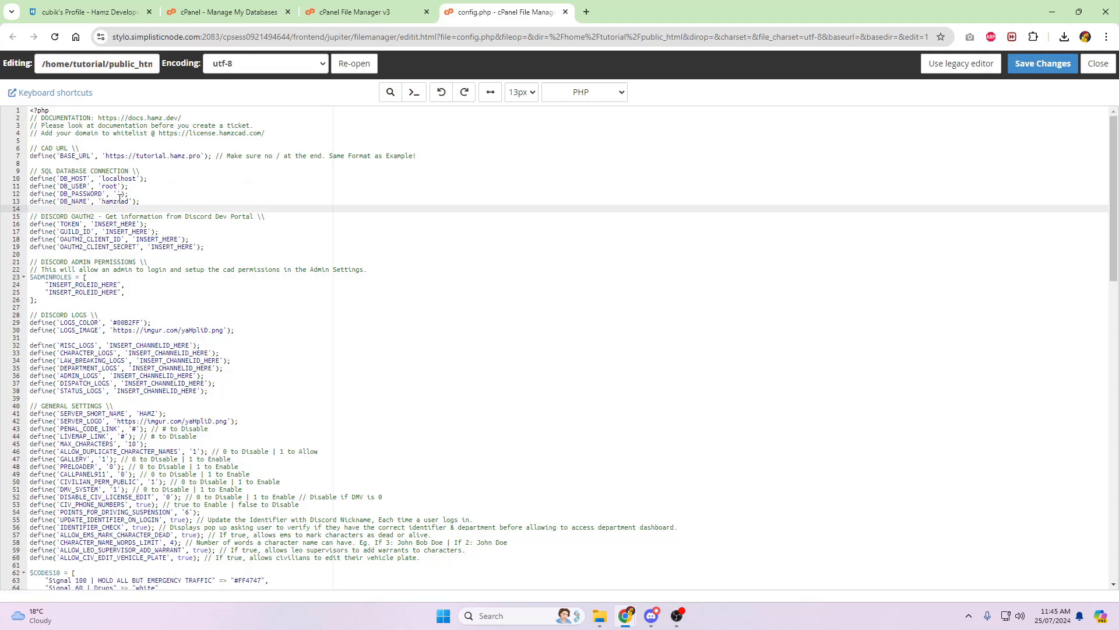
- Replace 'hamzcad' on line 13 of config.php with the pasted tutorial_cad name
double_click(108, 201)
key("ctrl+v")
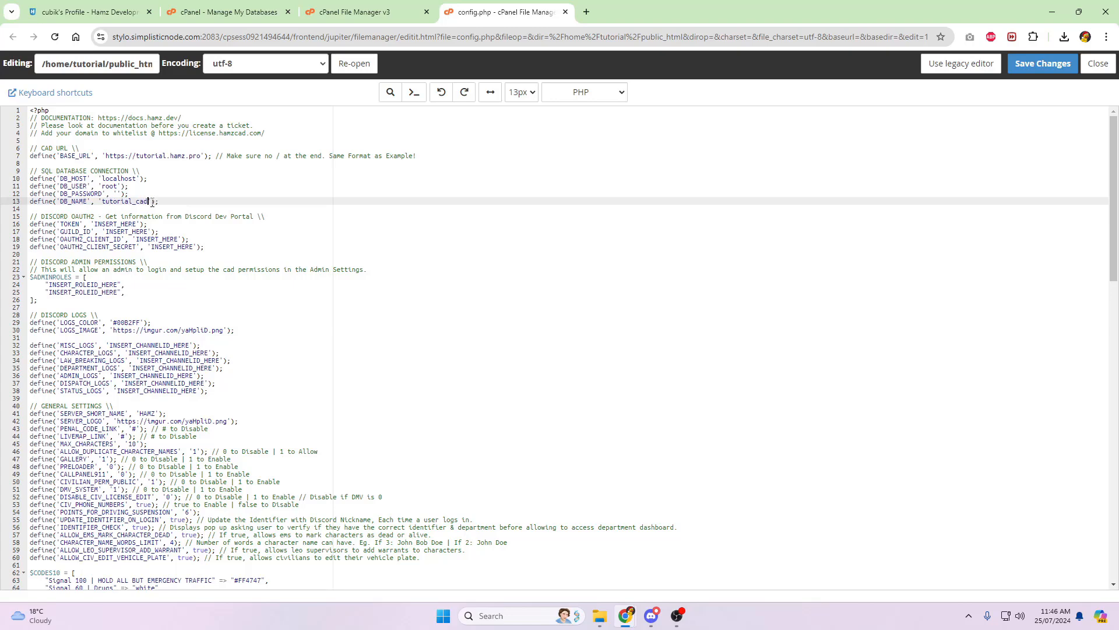
left_click(186, 9)
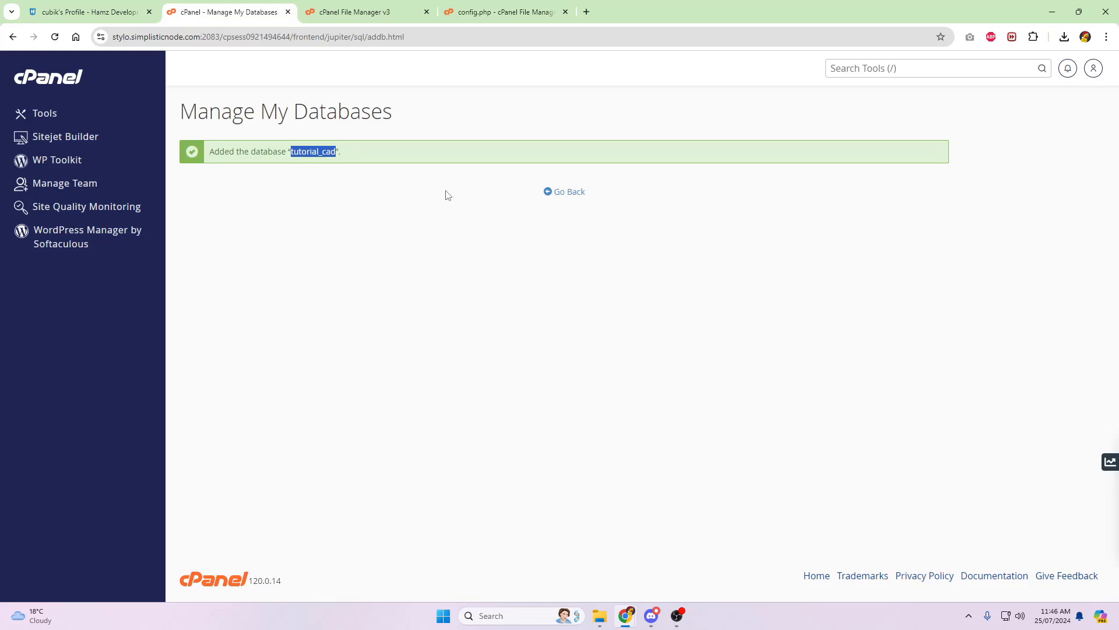
- Fill the new database user form with username admin and a generated strong password
left_click(544, 193)
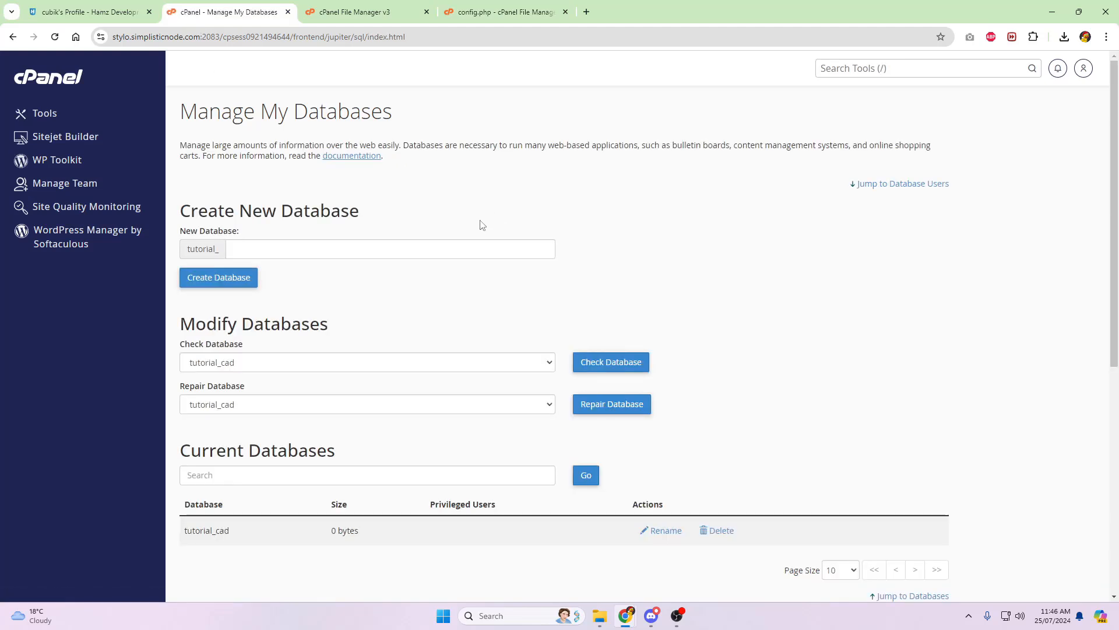
scroll(483, 225, "down", 7)
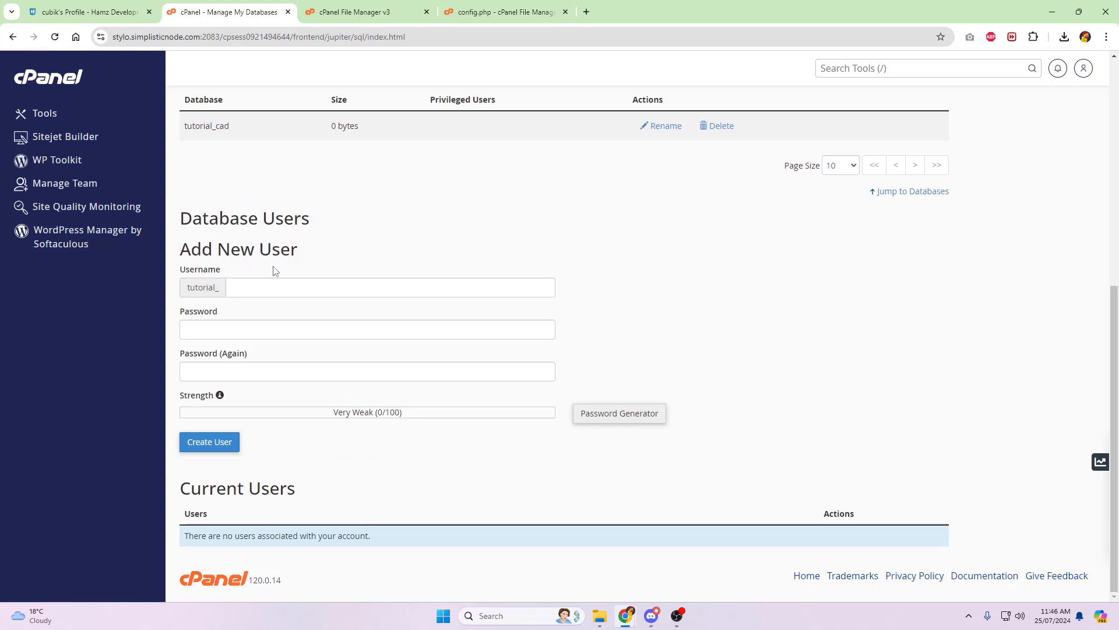
left_click(263, 291)
type("admin")
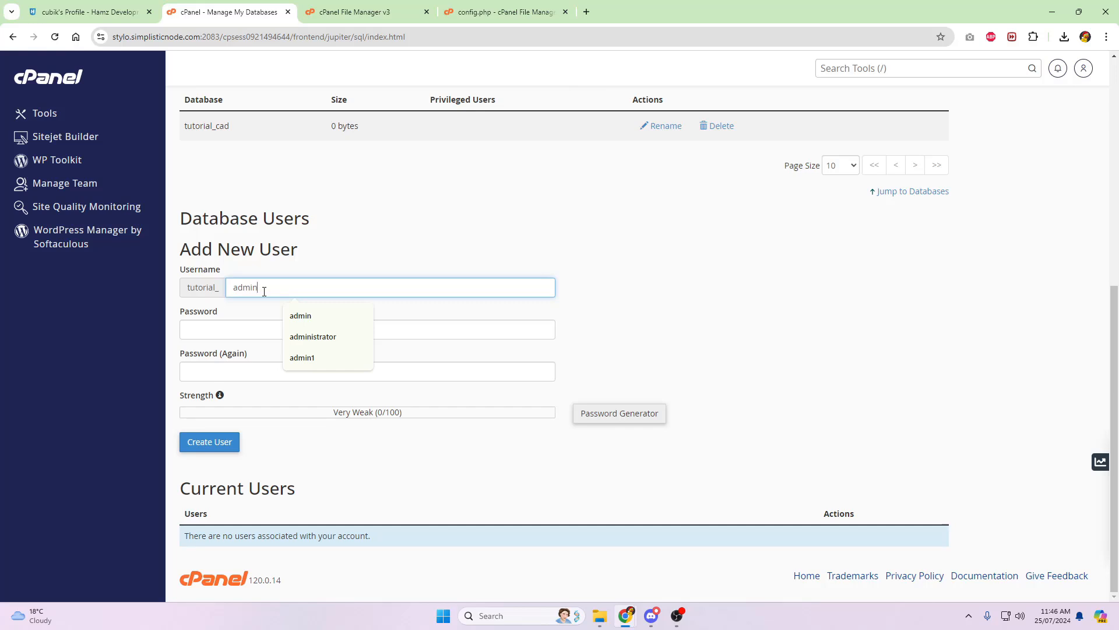
left_click(647, 408)
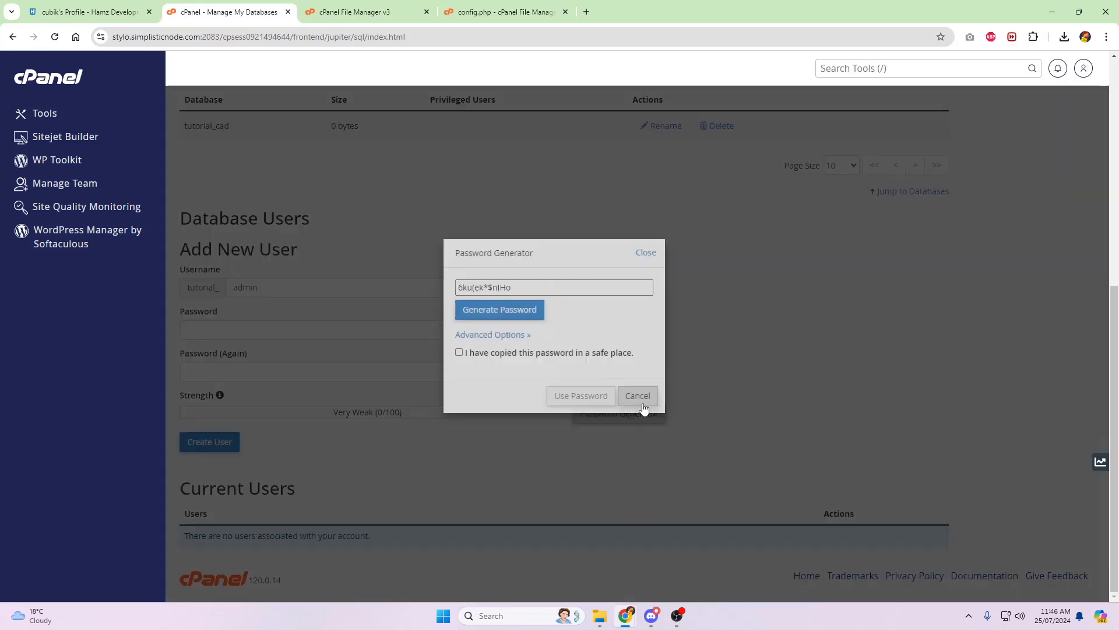
left_click(533, 294)
key("ctrl+a")
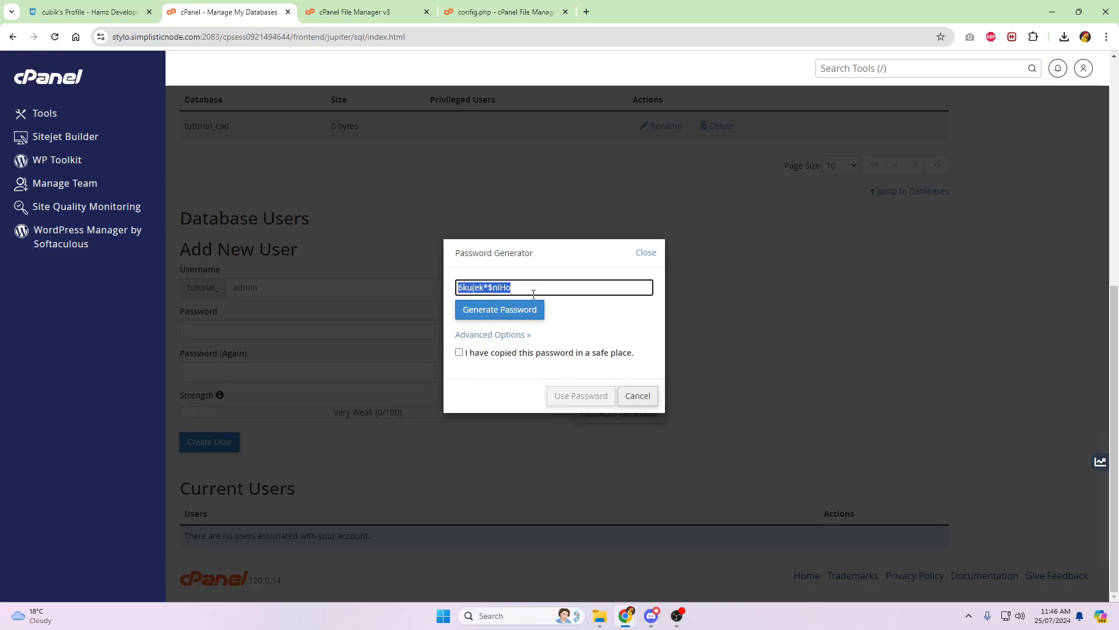
left_click(528, 357)
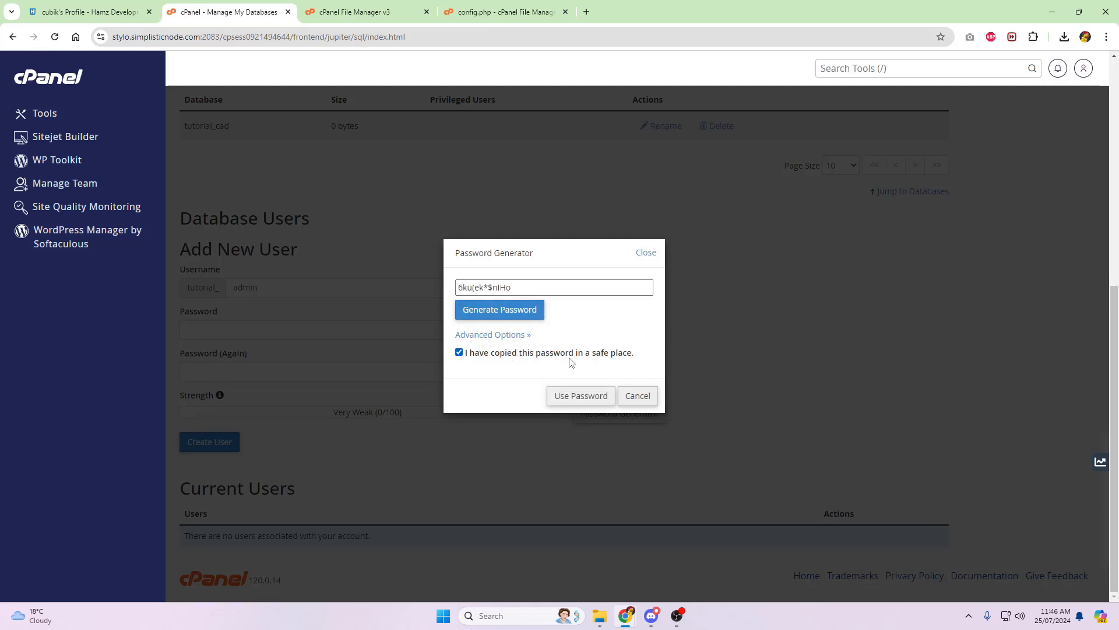
left_click(594, 395)
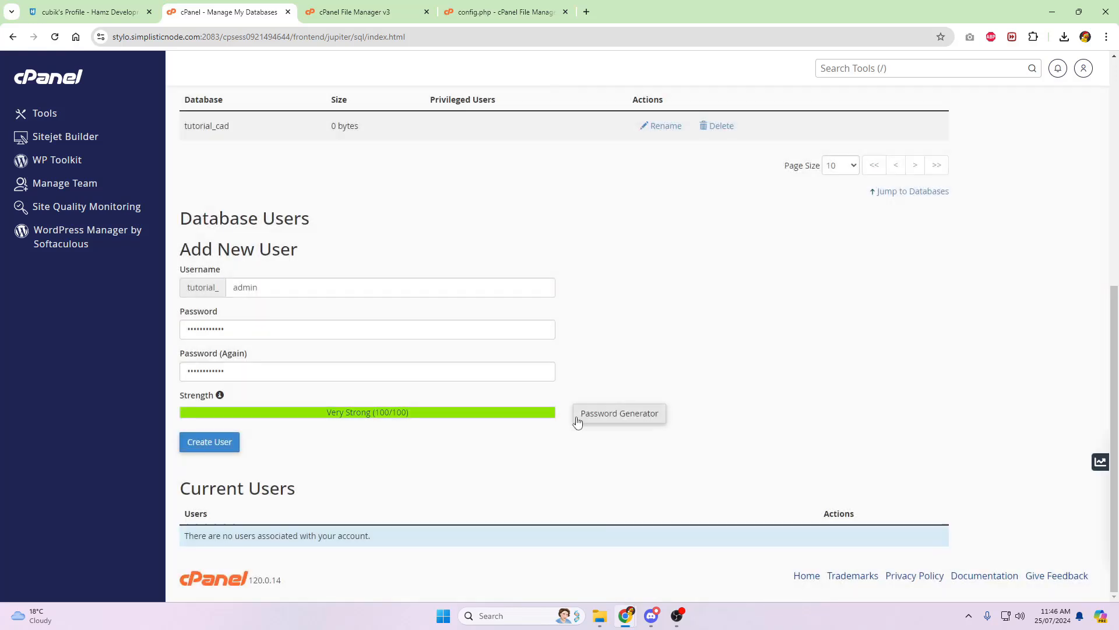
- Paste the generated password into DB_PASSWORD in config.php
left_click(489, 7)
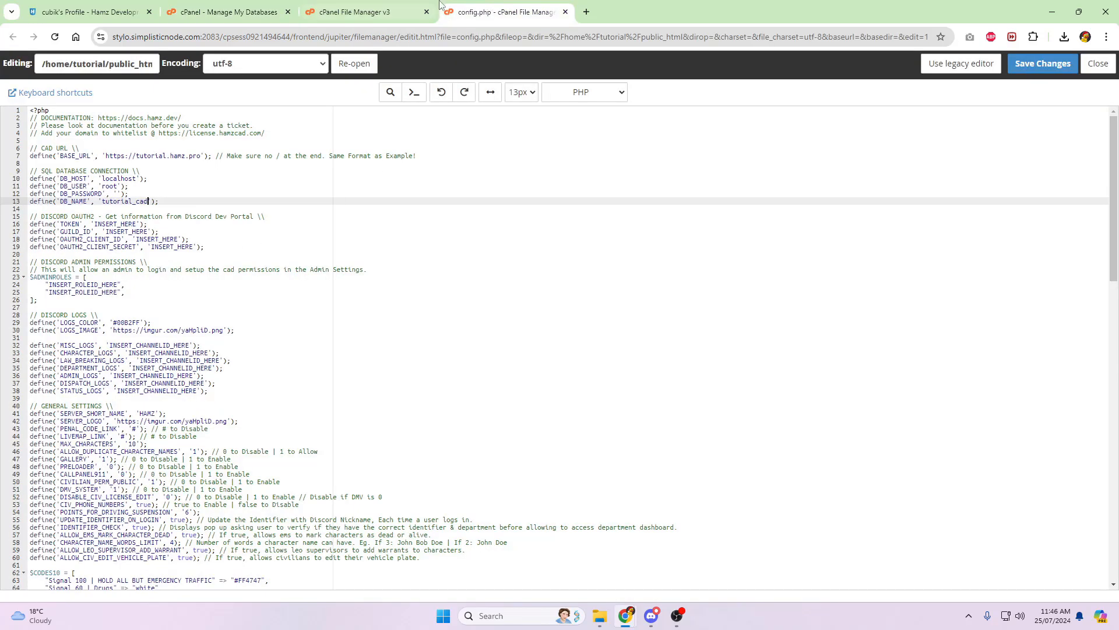
left_click(117, 193)
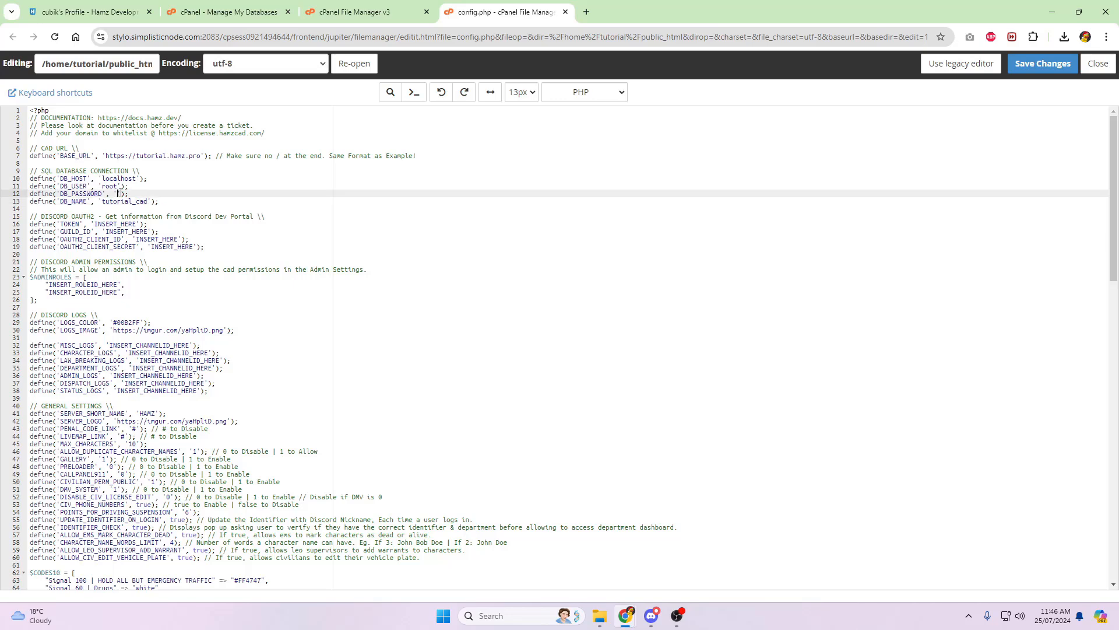
key("ctrl+v")
left_click(225, 19)
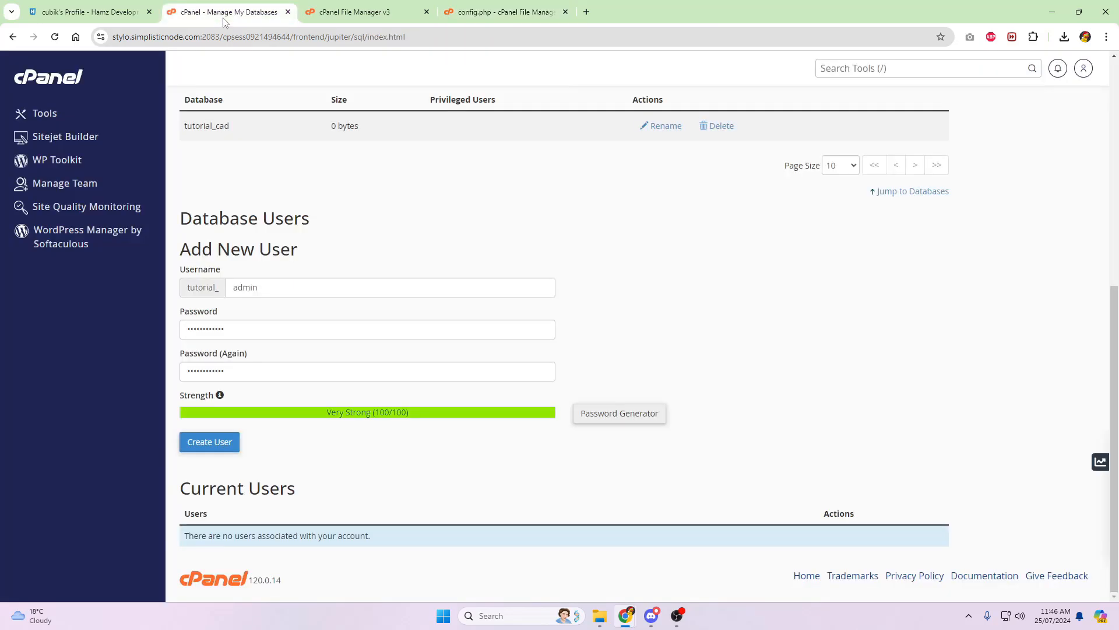
- Create the tutorial_admin database user and copy its name
left_click(219, 444)
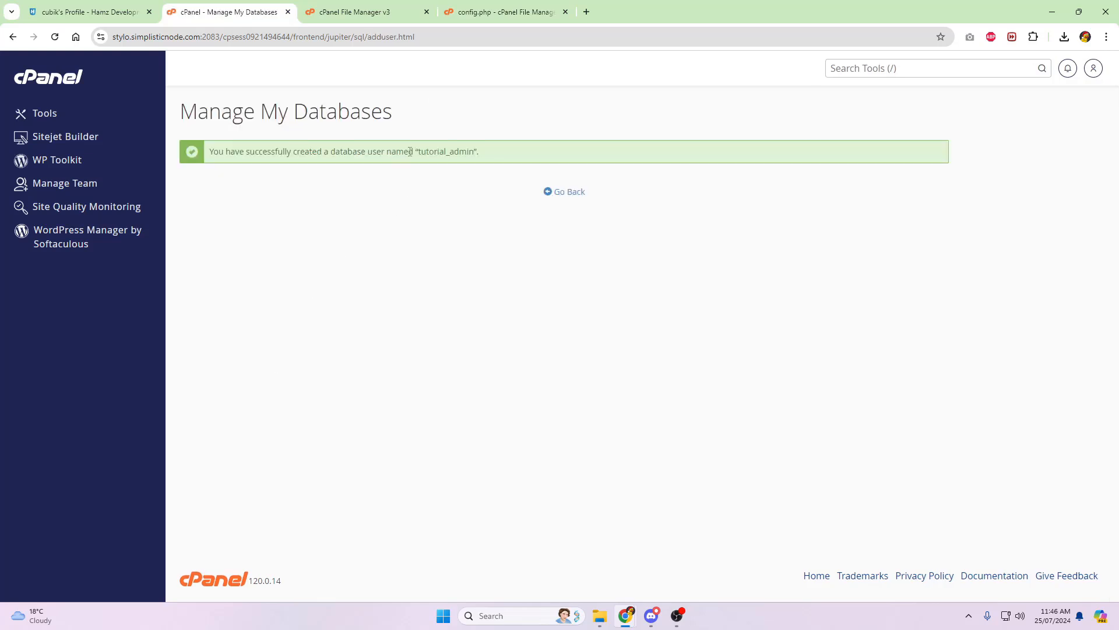
double_click(434, 153)
key("ctrl+c")
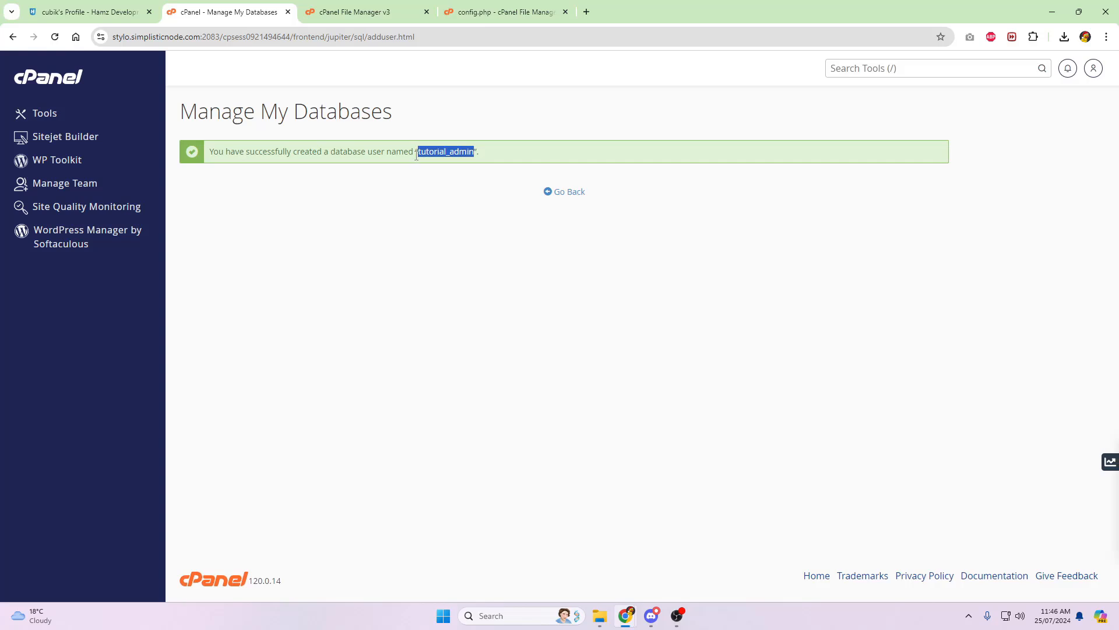
left_click(494, 13)
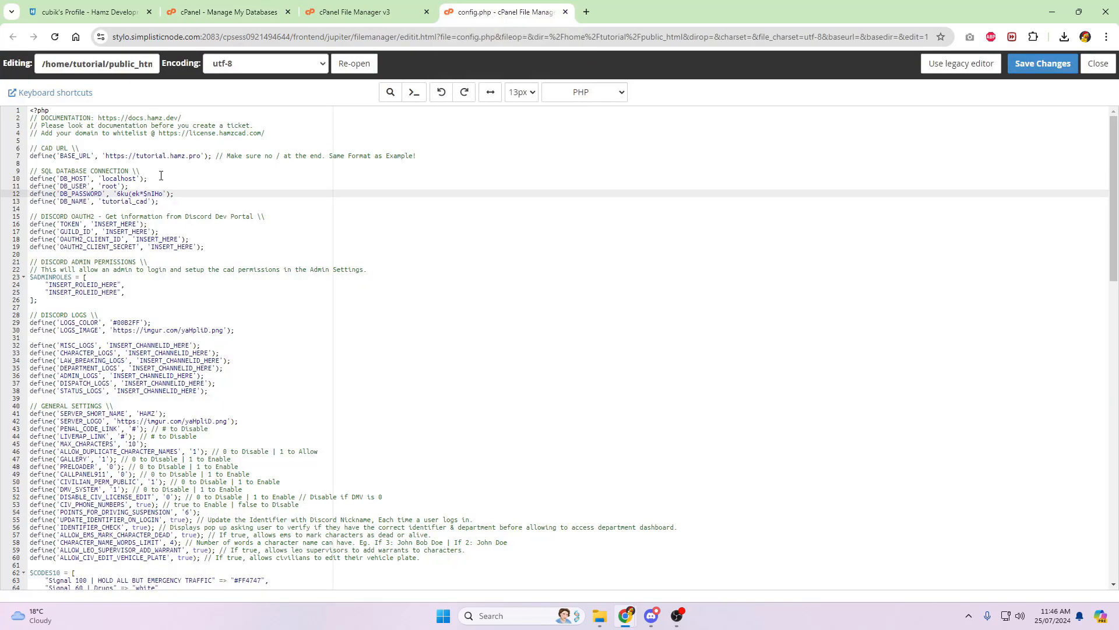
- Replace 'root' on line 11 with tutorial_admin and save config.php
double_click(108, 186)
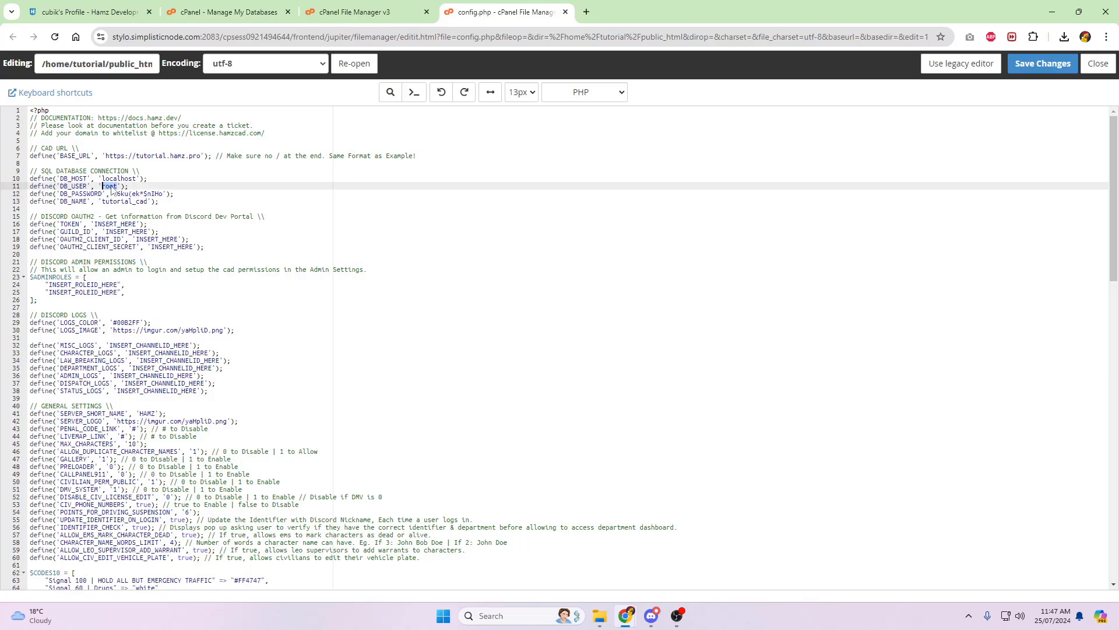
key("ctrl+v")
left_click(1043, 63)
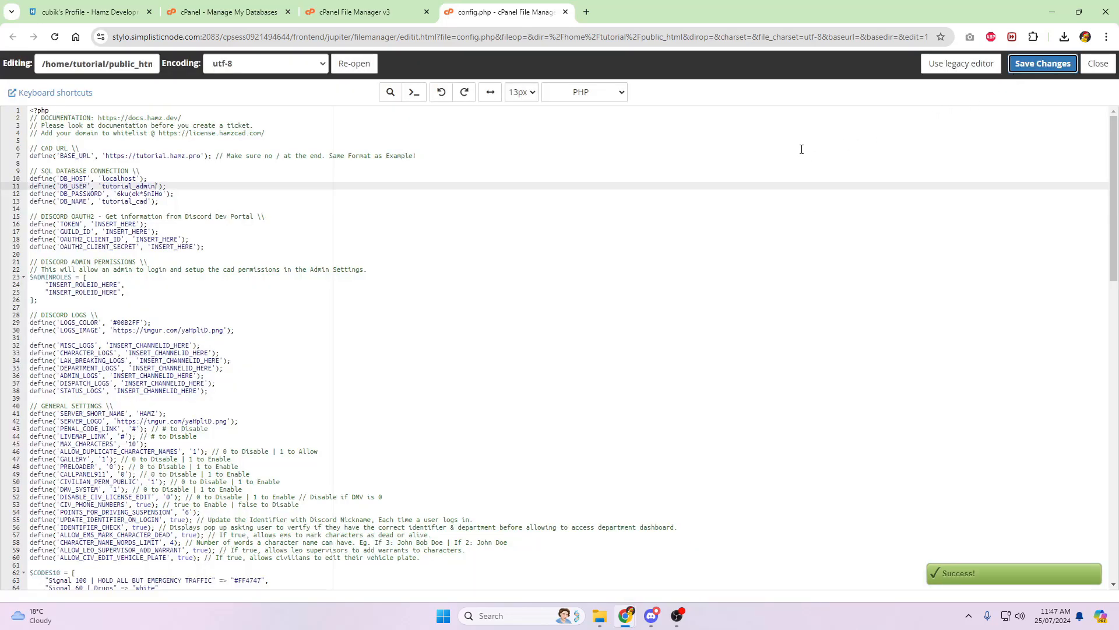
left_click(256, 13)
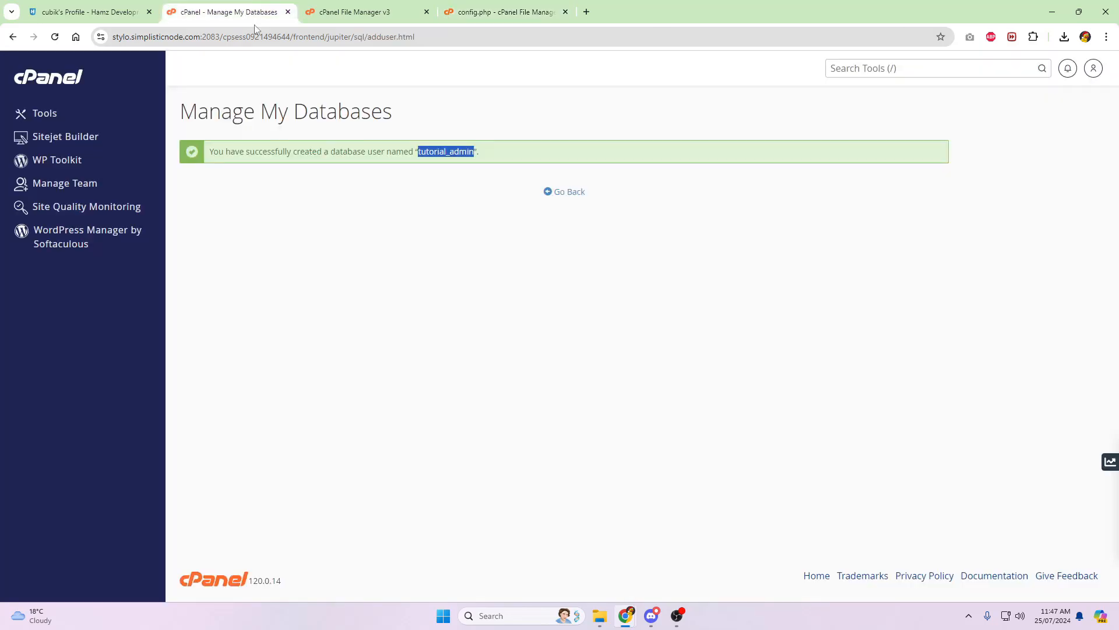
- Add tutorial_admin to tutorial_cad with ALL PRIVILEGES and save the changes
left_click(571, 193)
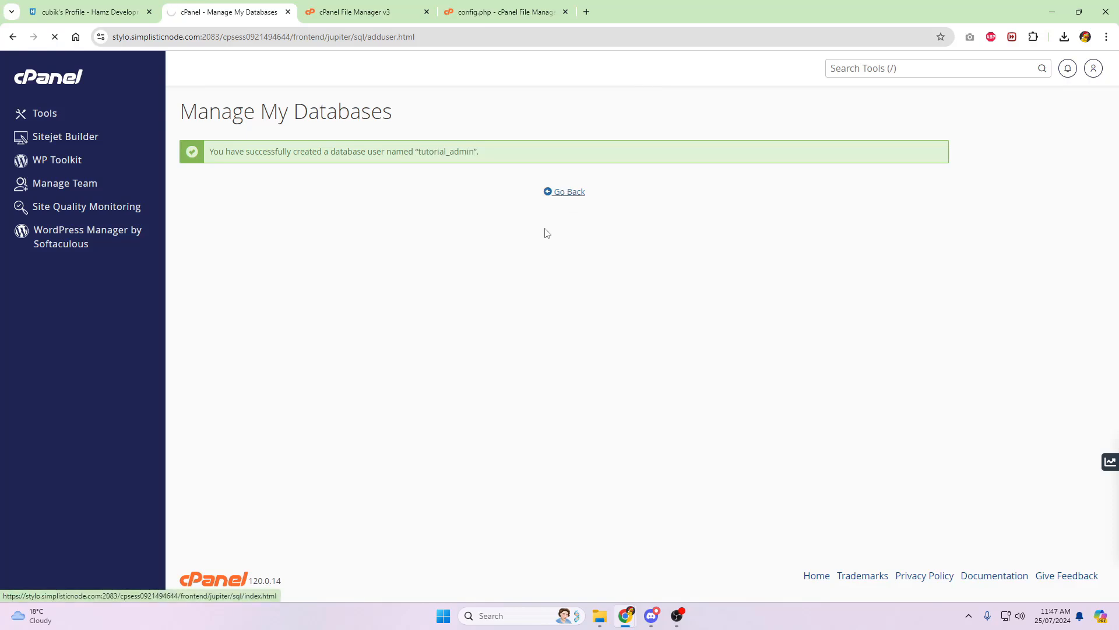
scroll(483, 265, "down", 4)
scroll(483, 264, "down", 5)
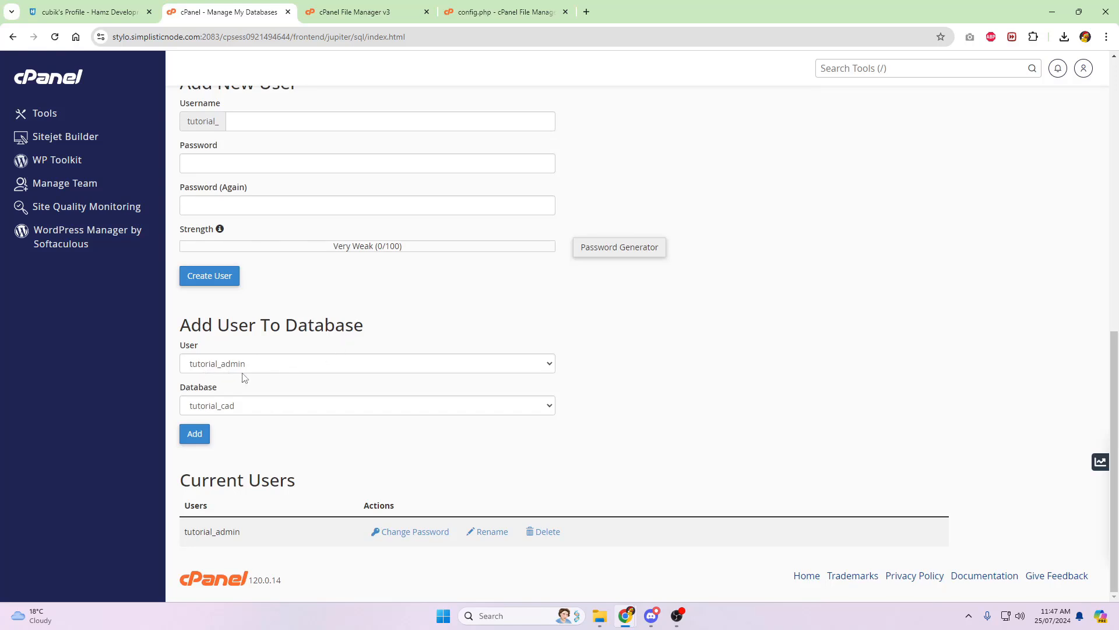
left_click(193, 436)
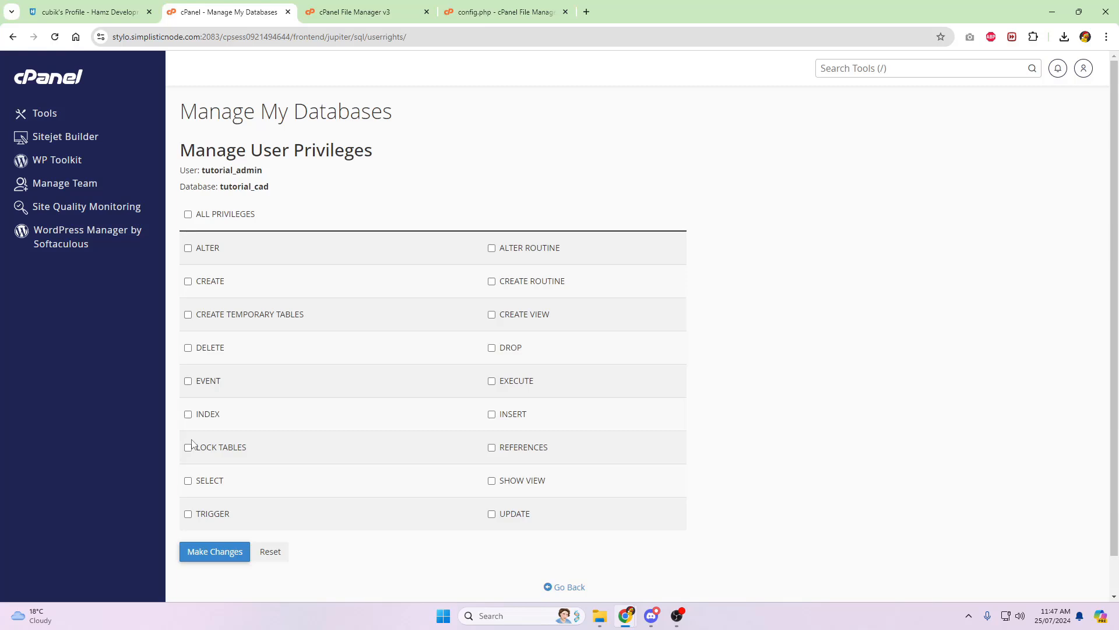
left_click(215, 221)
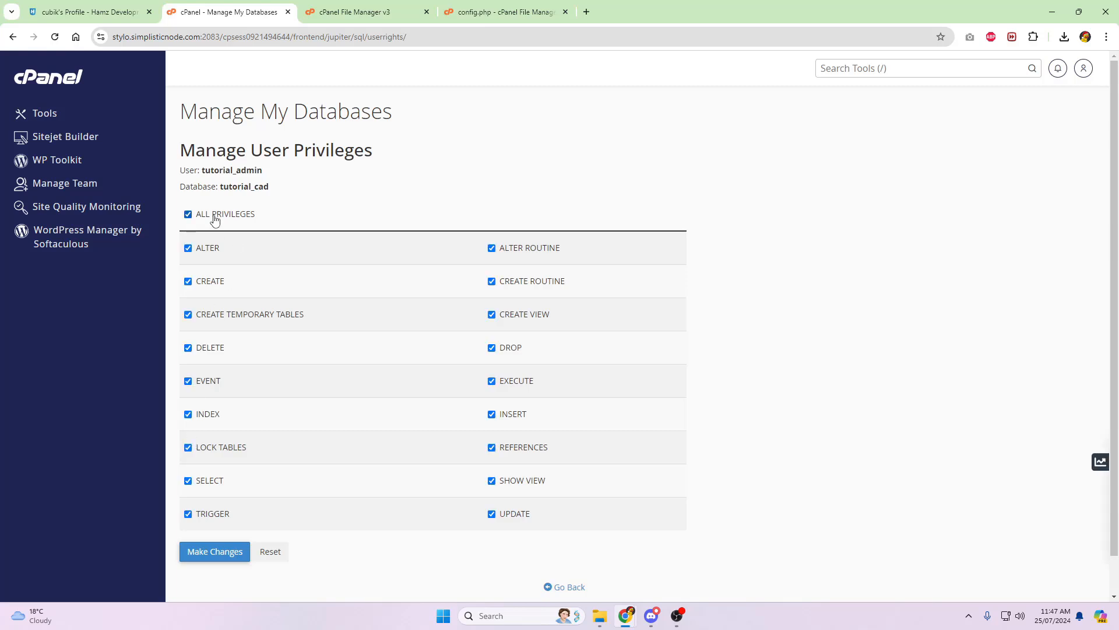
left_click(215, 553)
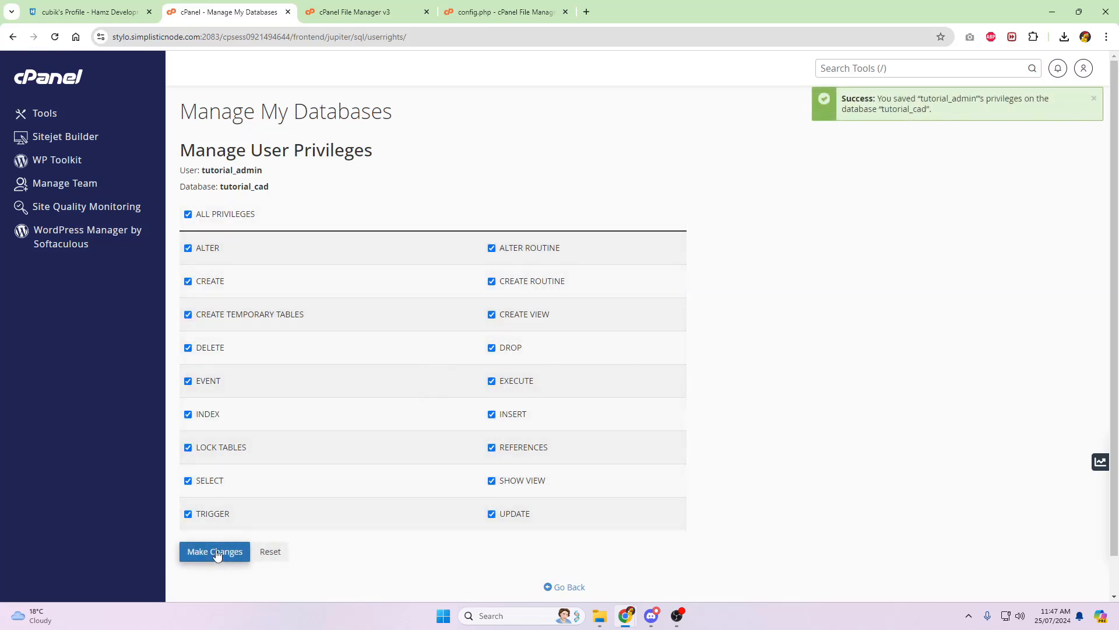
left_click(54, 84)
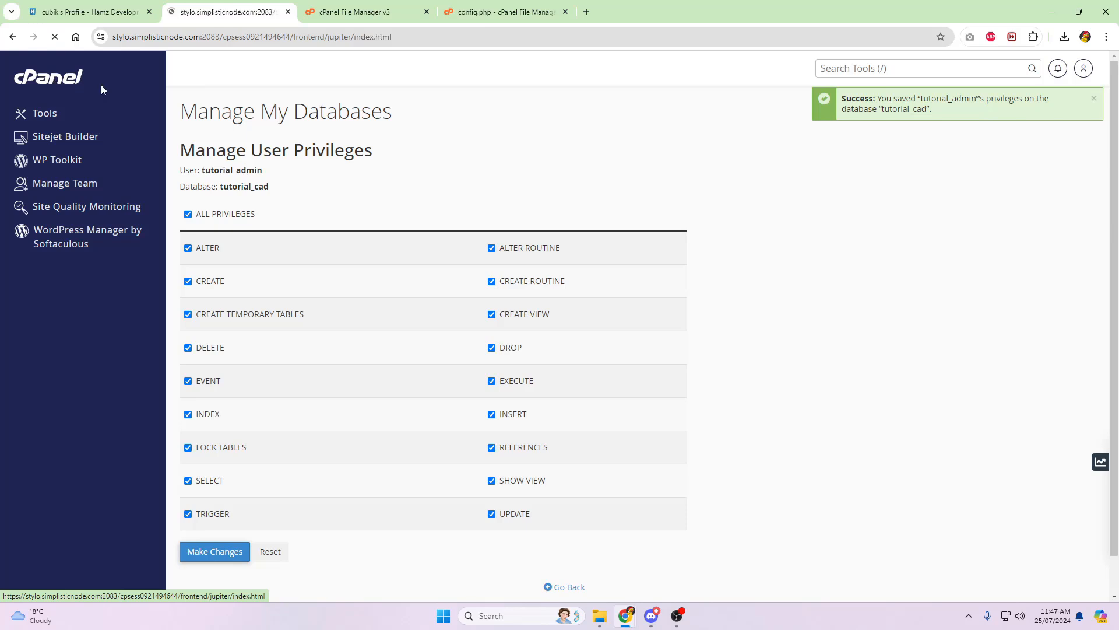
- Launch phpMyAdmin, select tutorial_cad in the left tree, and show its Import page
scroll(351, 204, "down", 10)
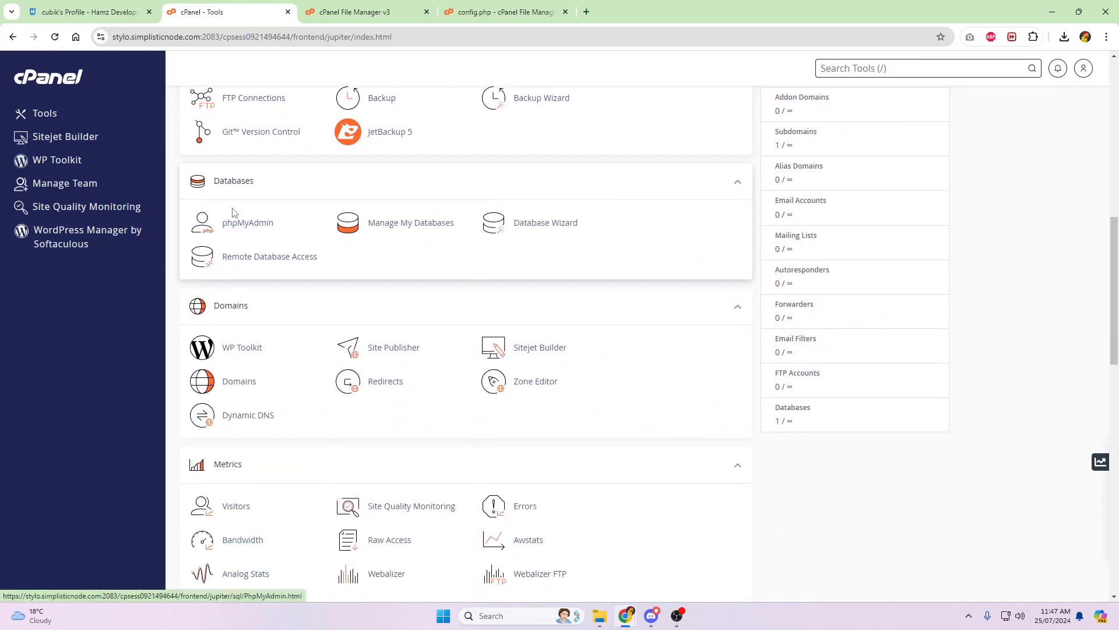
left_click(236, 224)
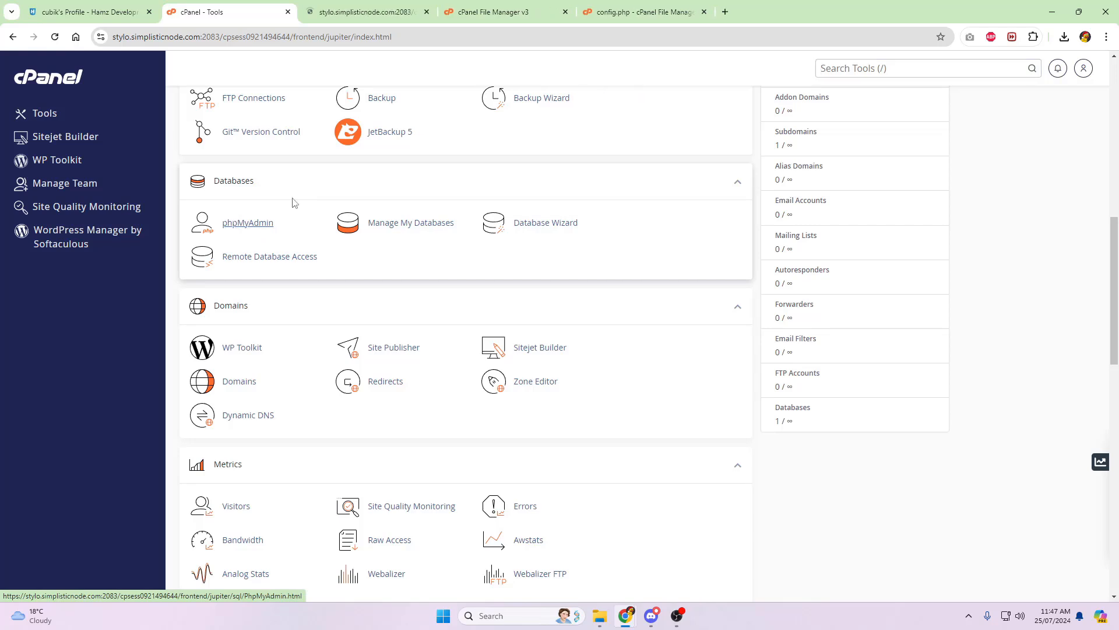
left_click(368, 10)
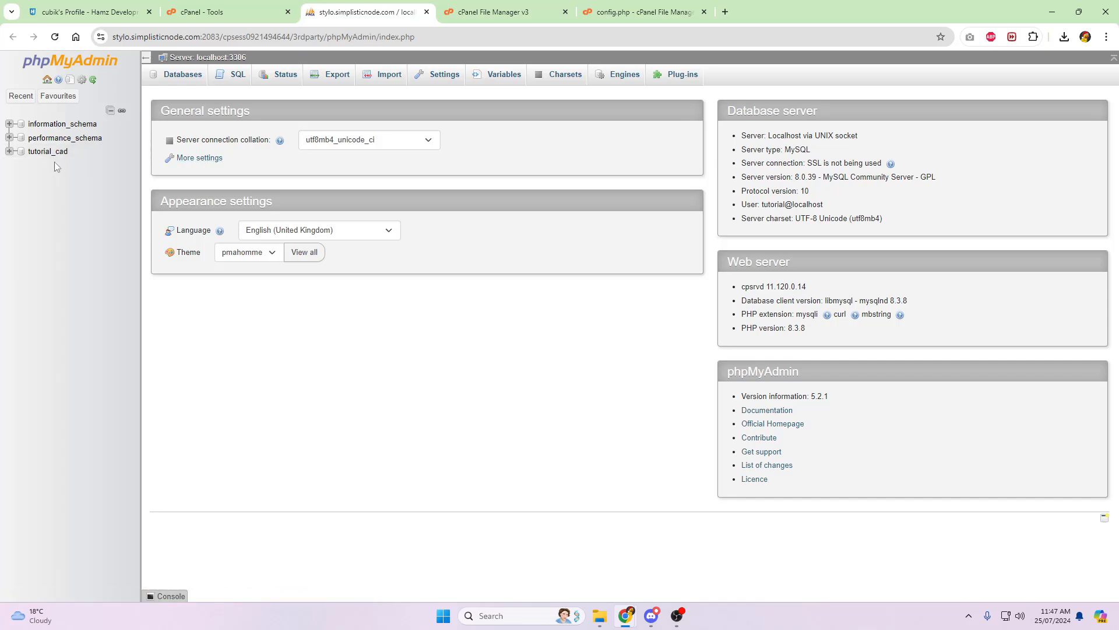
left_click(42, 152)
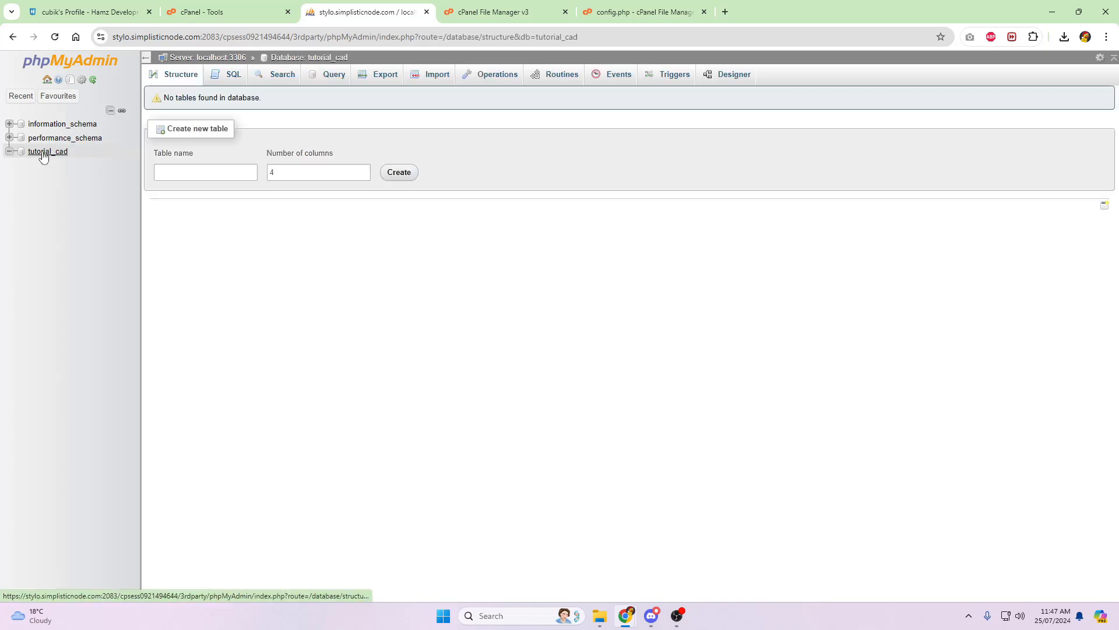
left_click(434, 77)
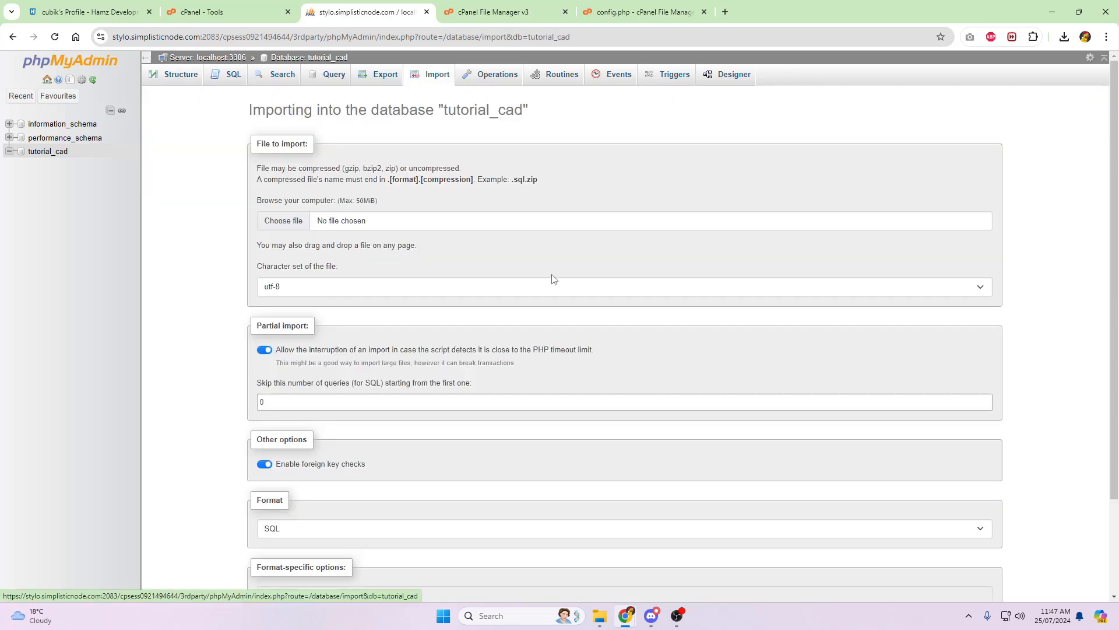
- Drop hamzcad.sql from the SQL FILES folder onto Import, then view the 17 imported tables
left_click(601, 615)
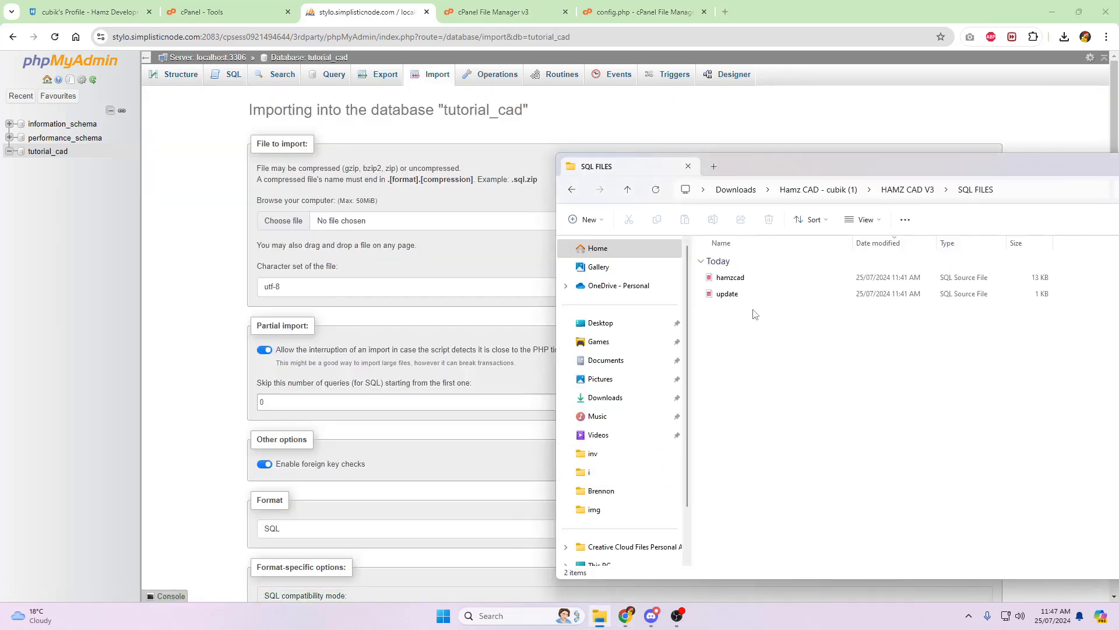
left_click(736, 279)
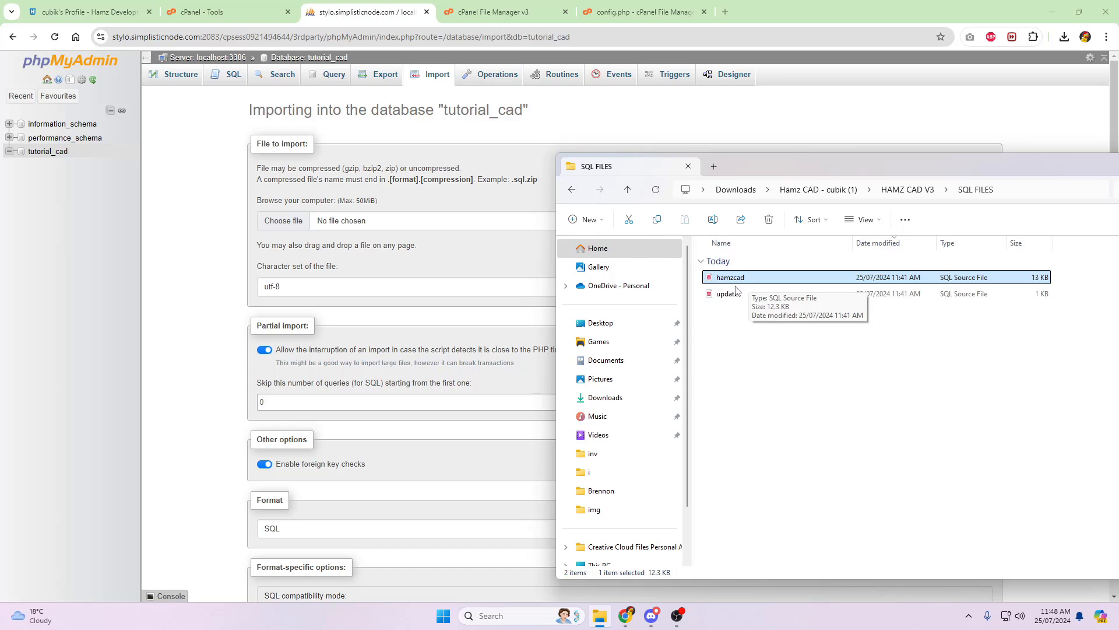
left_click(735, 309)
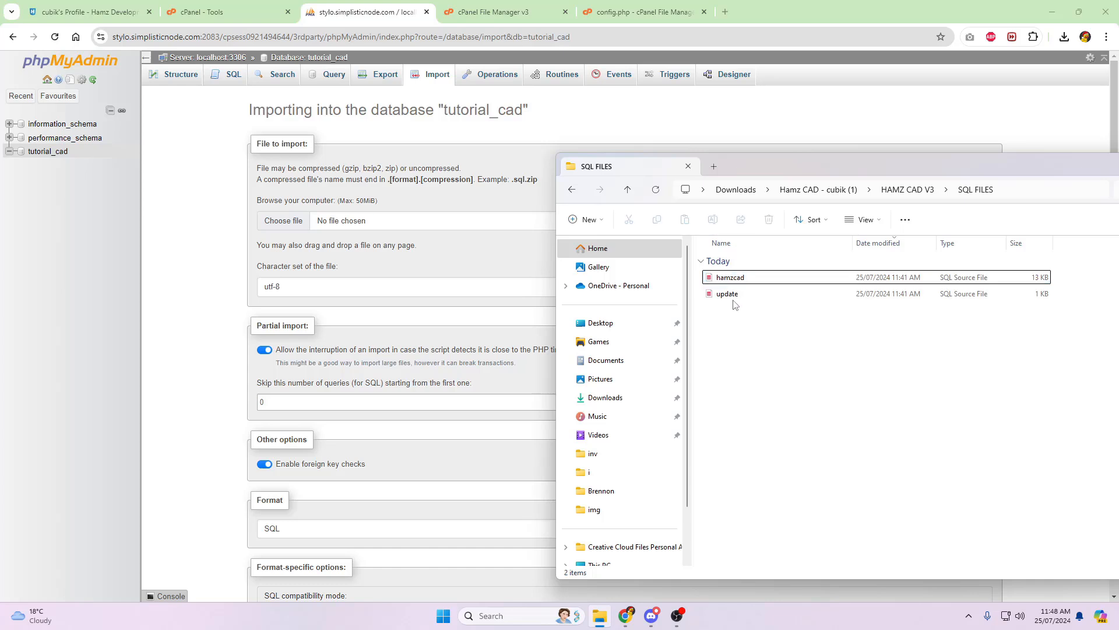
left_click(737, 281)
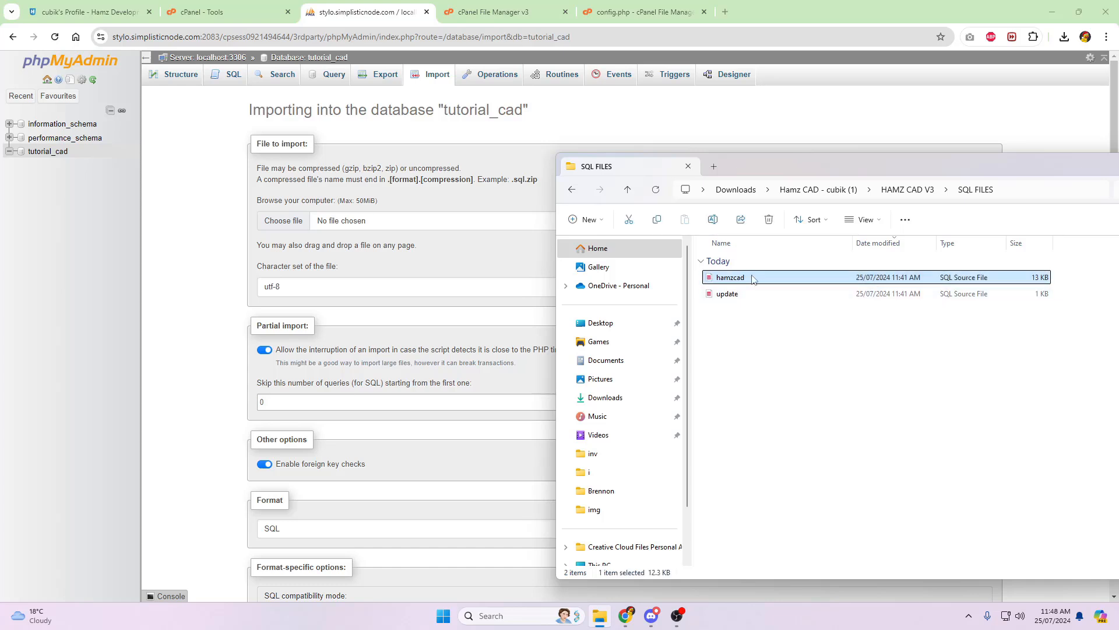
left_click_drag(784, 280, 365, 223)
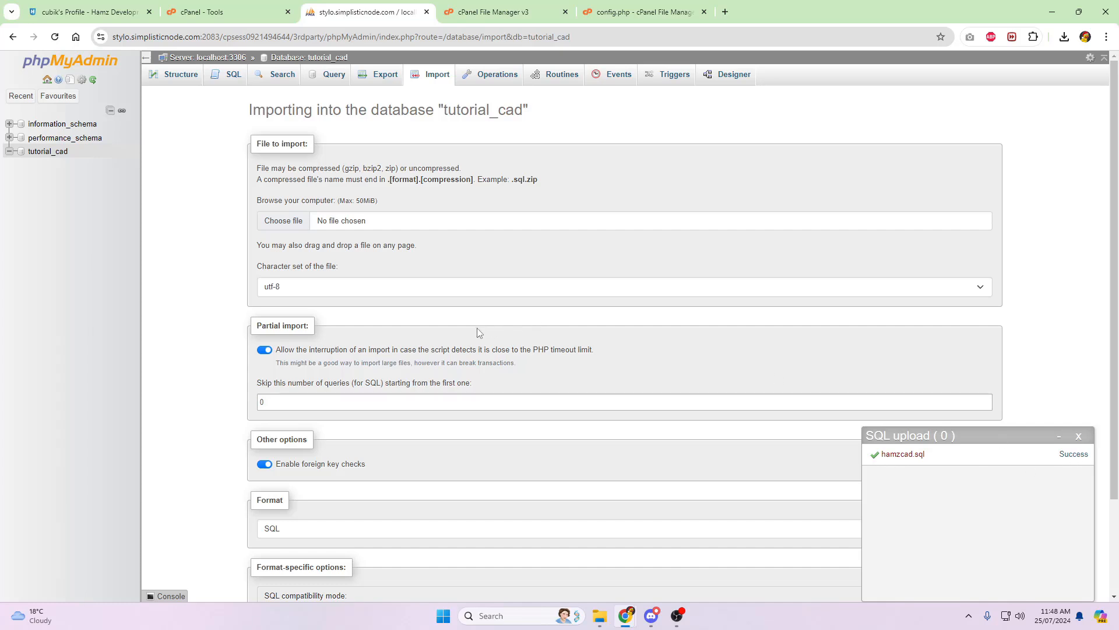
left_click(192, 82)
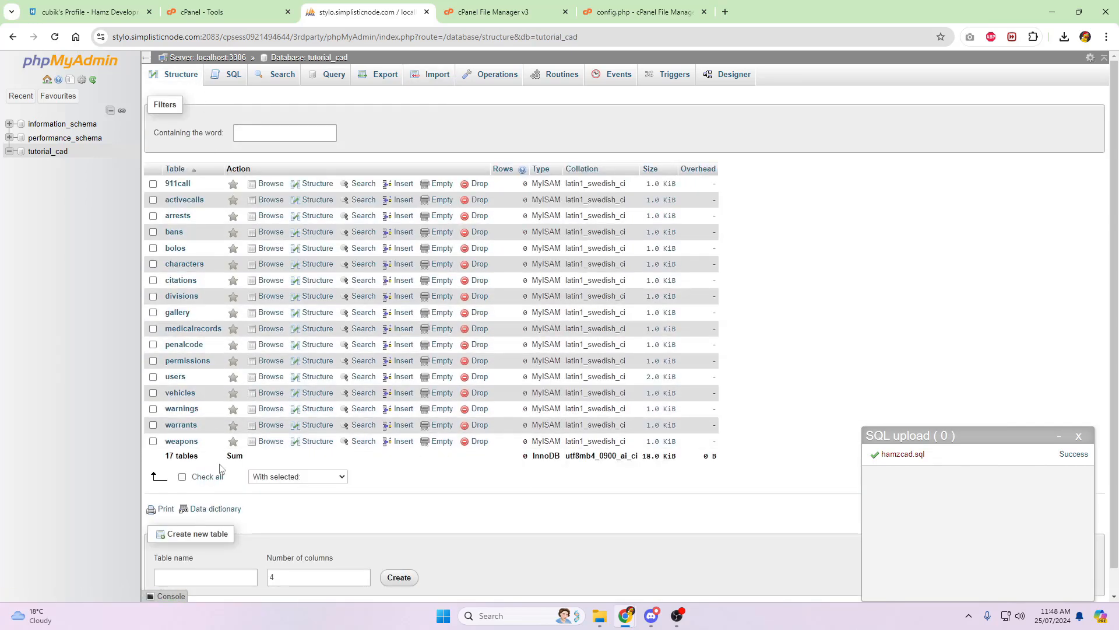
- Close phpMyAdmin and save config.php again in the File Manager editor
left_click(427, 12)
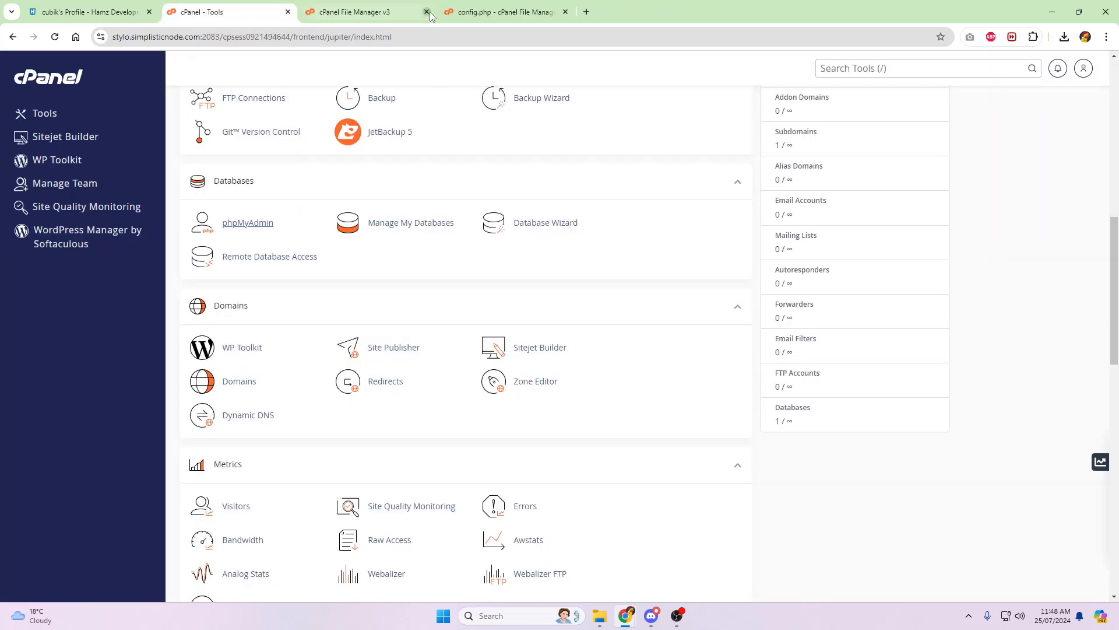
left_click(477, 13)
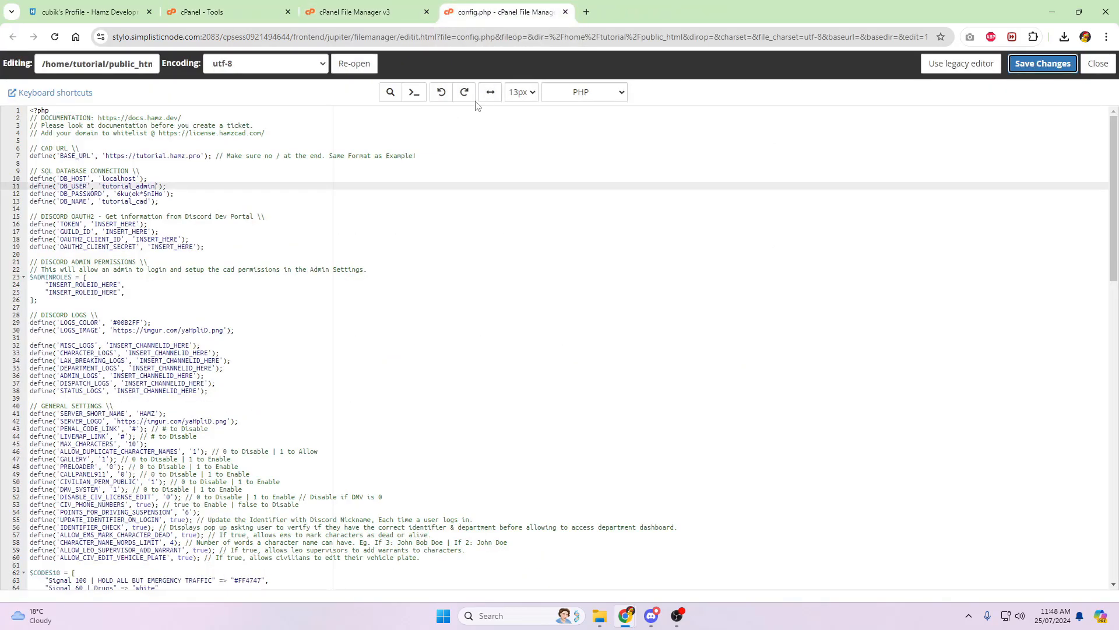
left_click(1043, 64)
- Create a new Discord application named 'Turorial' at discord.com/developers, accepting the terms
left_click(587, 11)
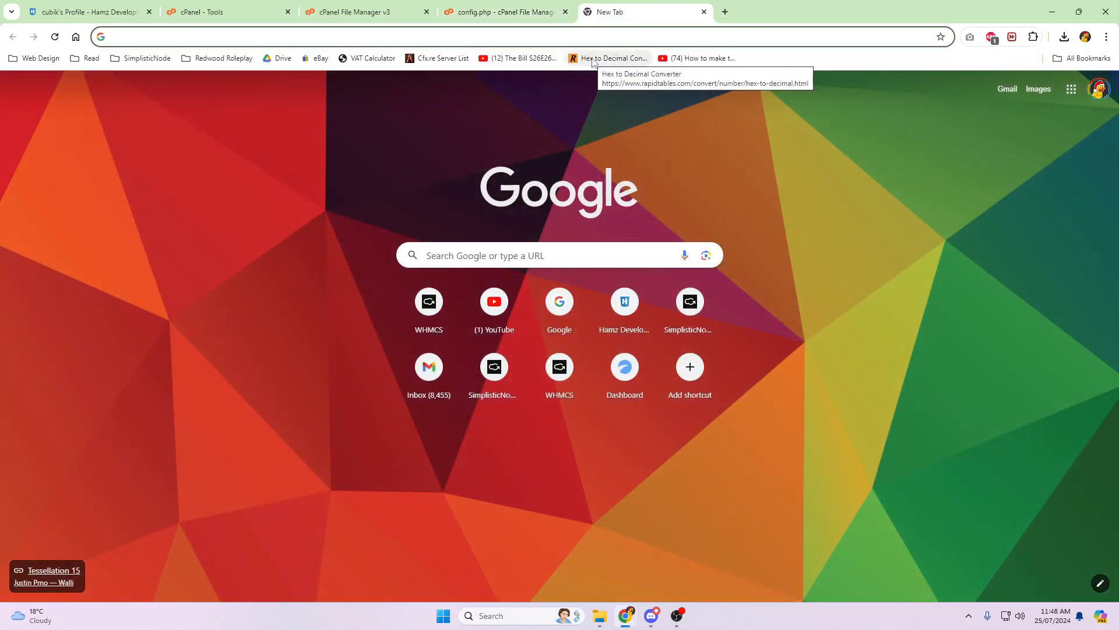
type("scord")
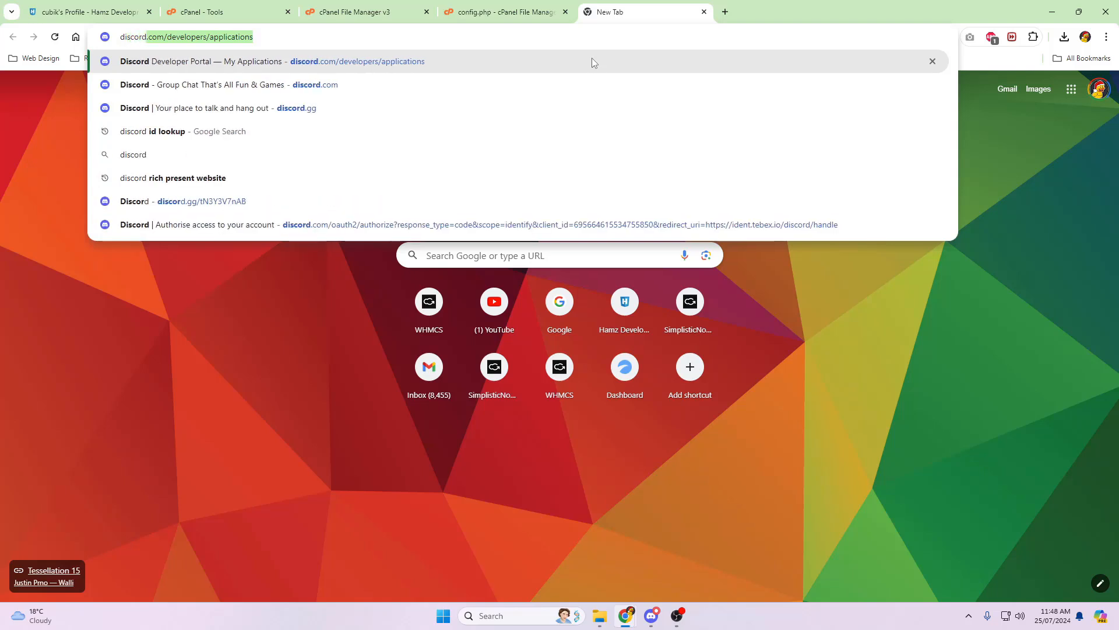
type(".com/developers")
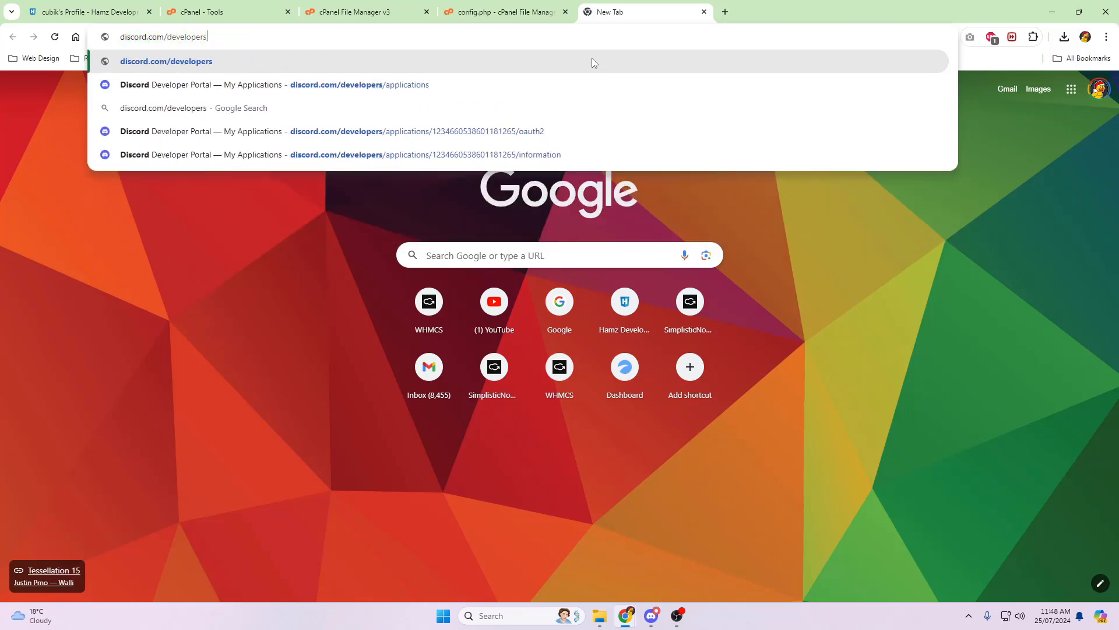
key("Return")
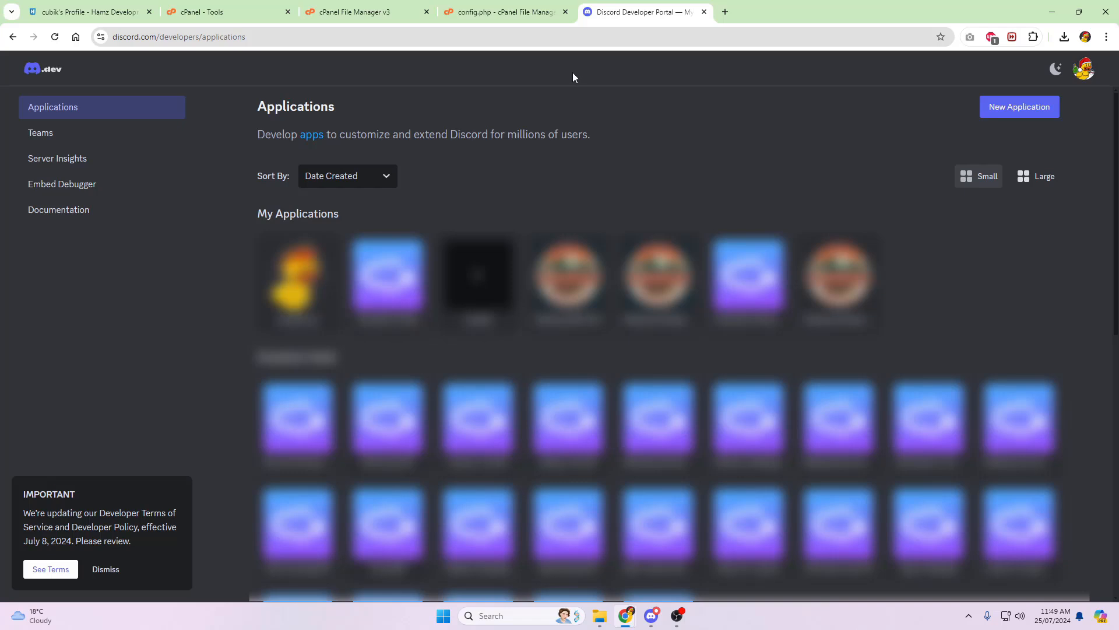
left_click(1022, 110)
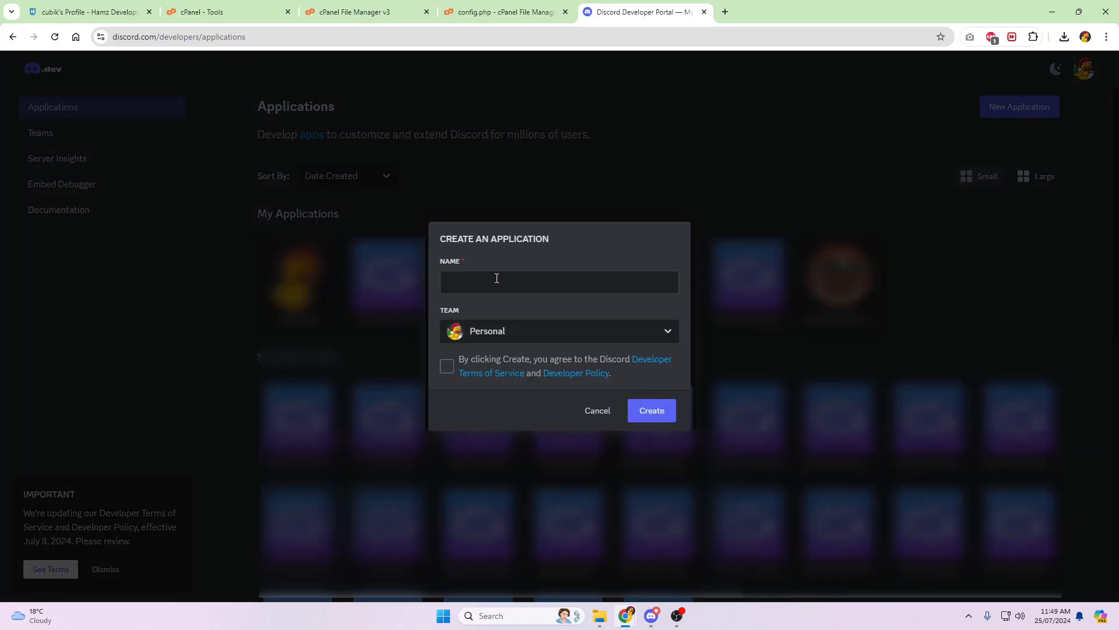
left_click(498, 280)
type("Turorial")
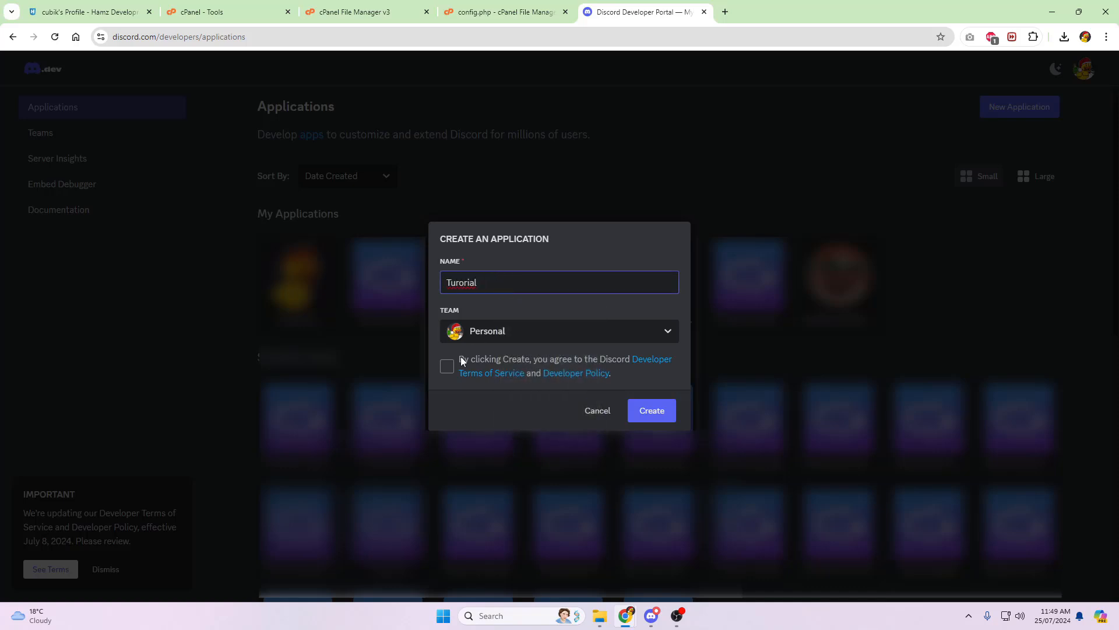
left_click(447, 367)
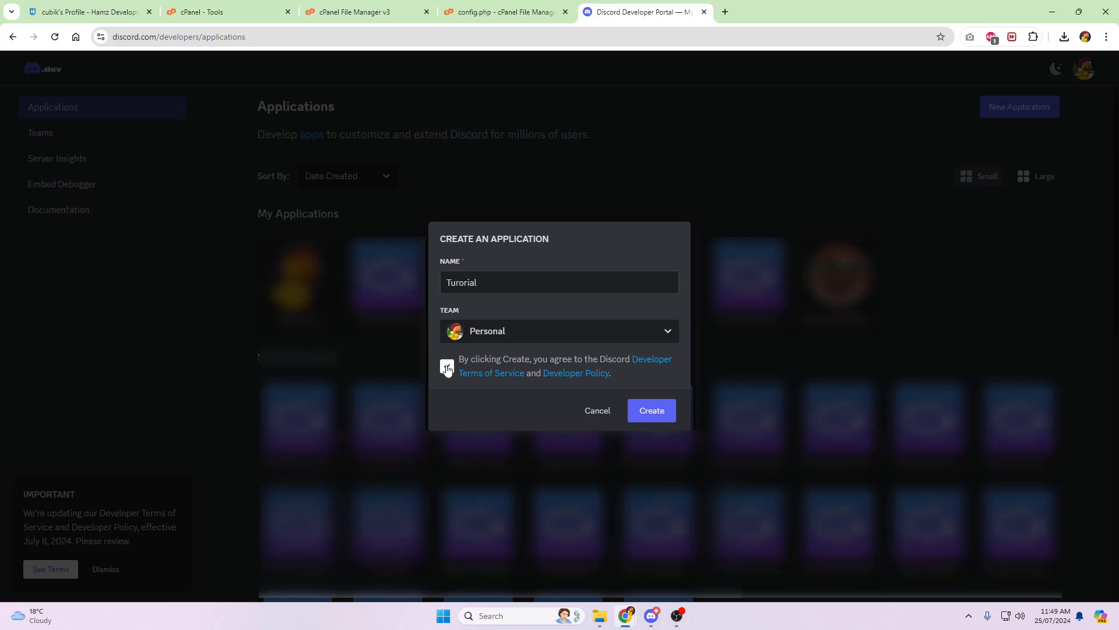
left_click(661, 412)
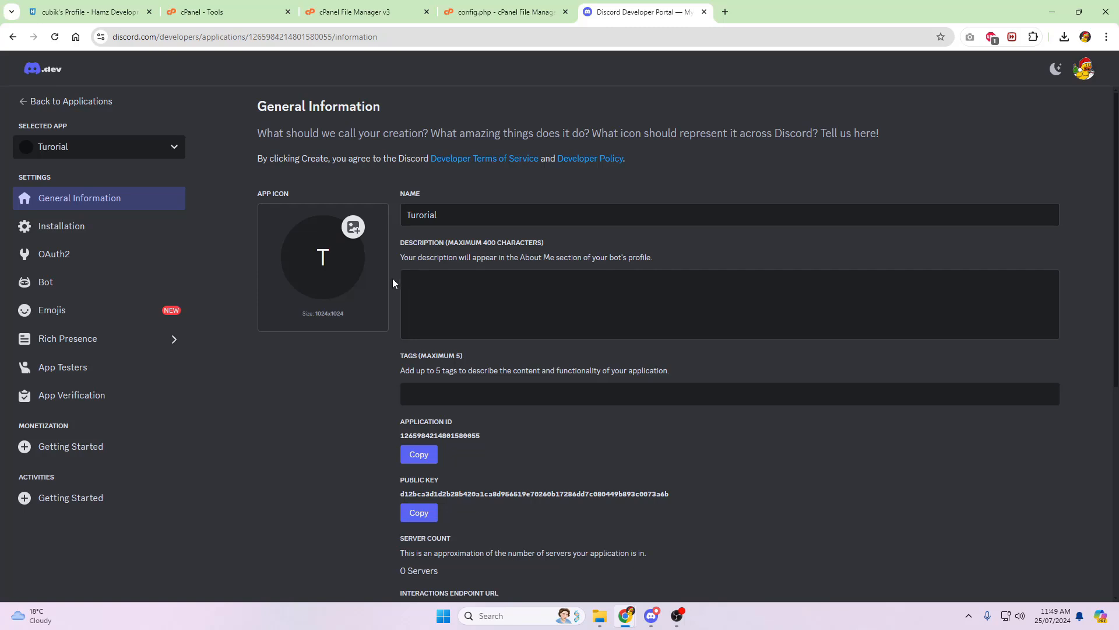
- Copy the Turorial app's OAuth2 client ID
left_click(131, 263)
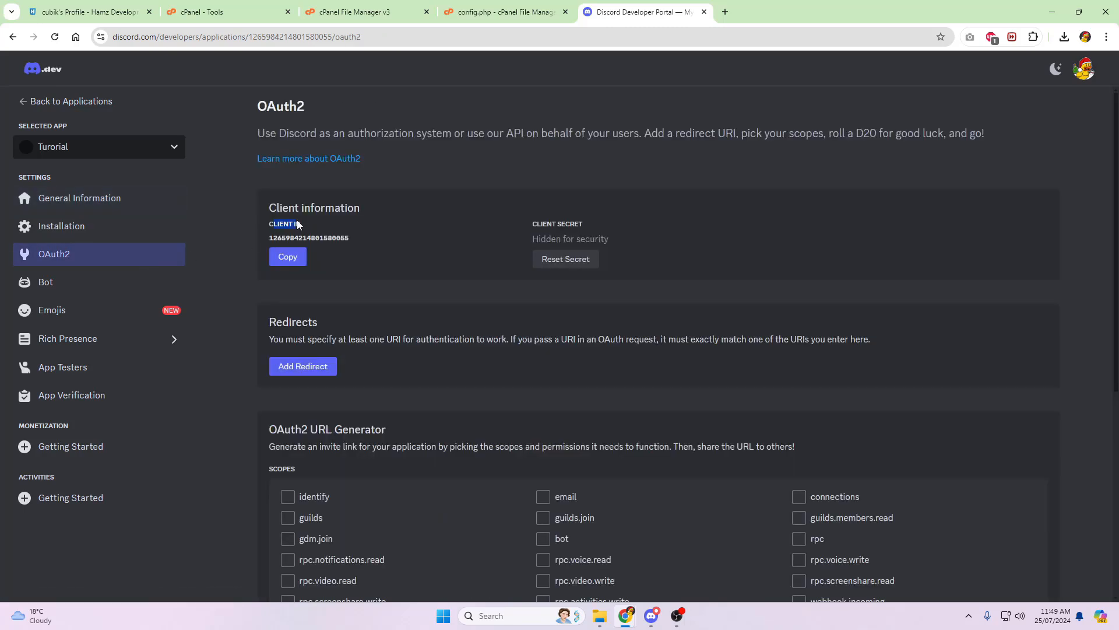
left_click(286, 258)
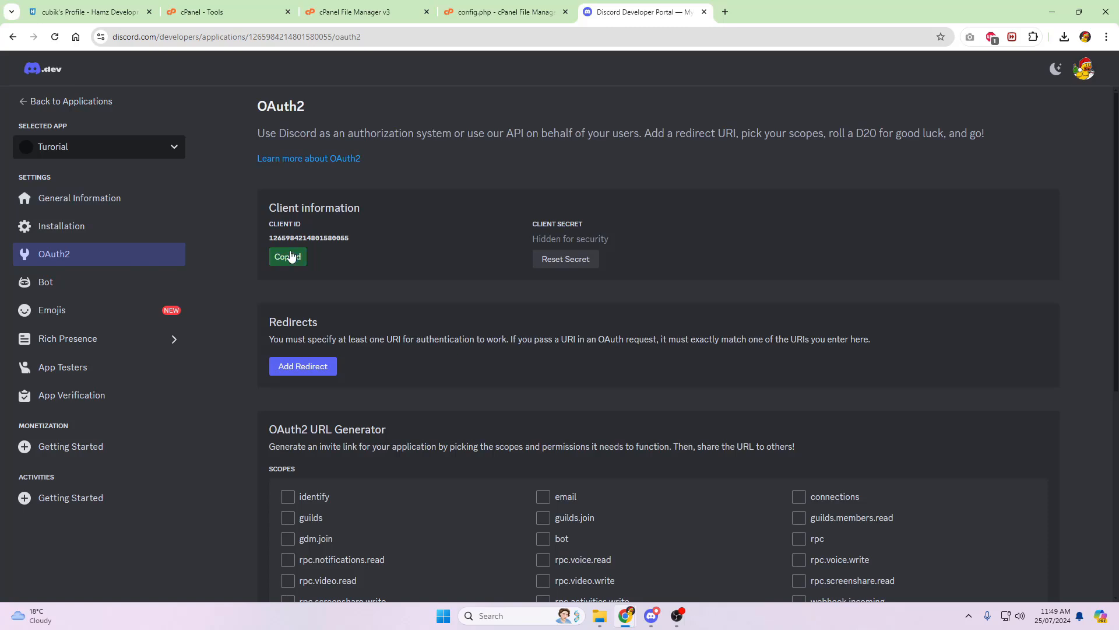
left_click(486, 8)
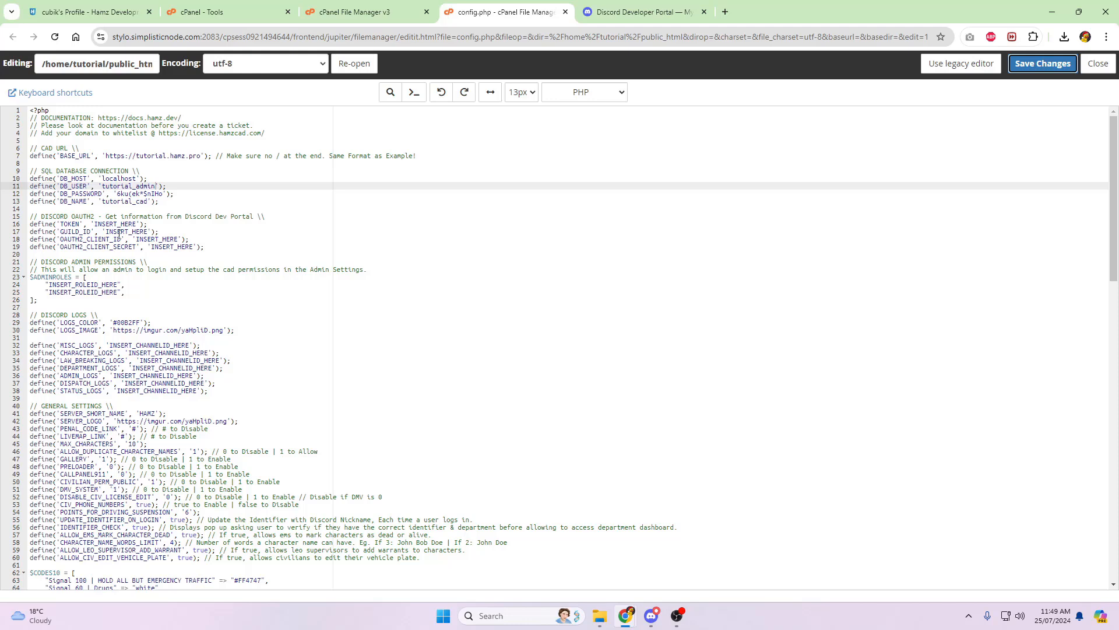
left_click_drag(58, 239, 119, 240)
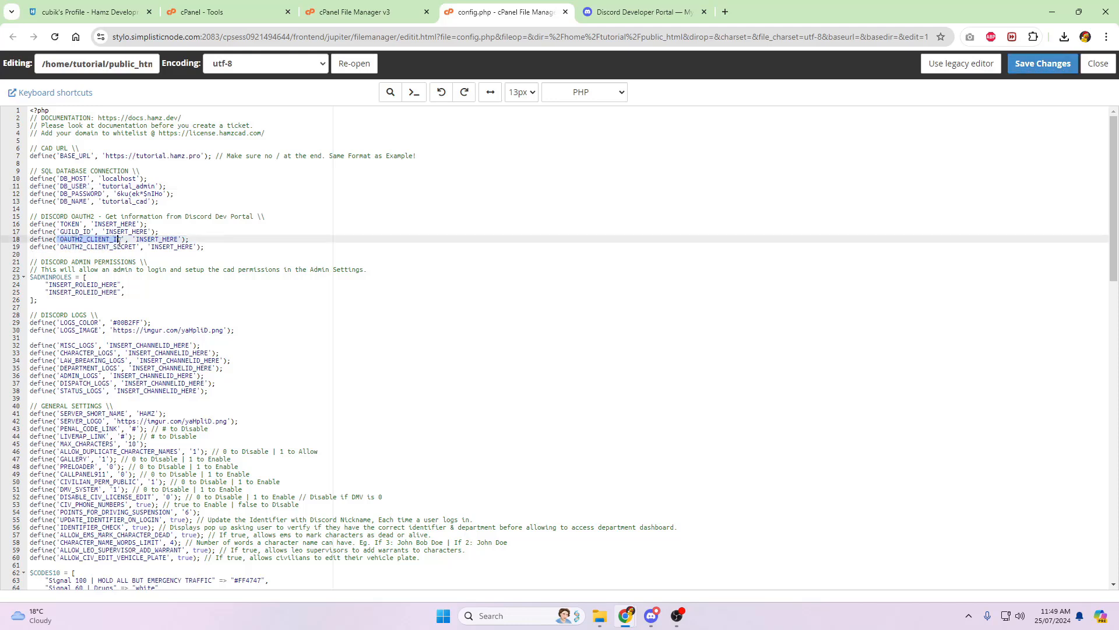
double_click(175, 239)
key("ctrl+v")
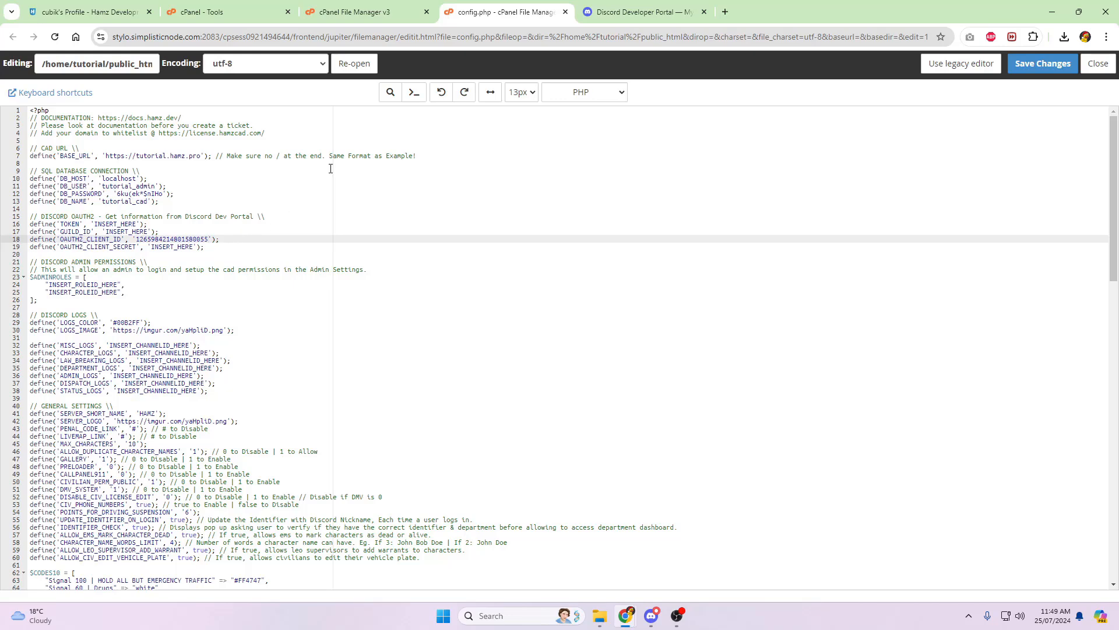
- Reset the app's OAuth2 client secret, confirm with the authentication code, and copy the new secret
left_click(618, 11)
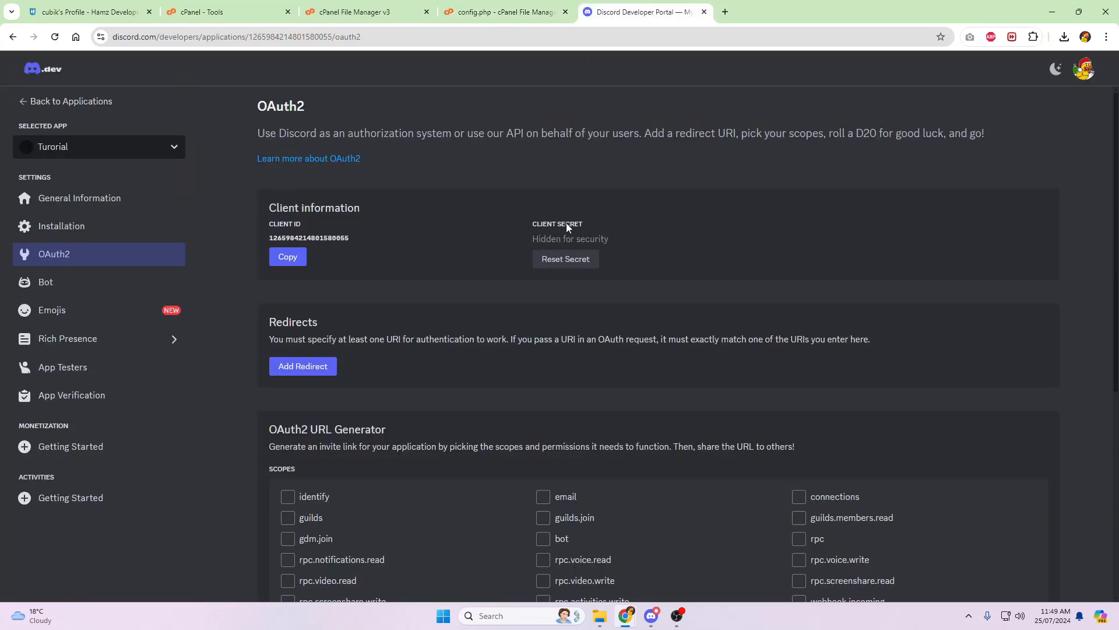
left_click(563, 259)
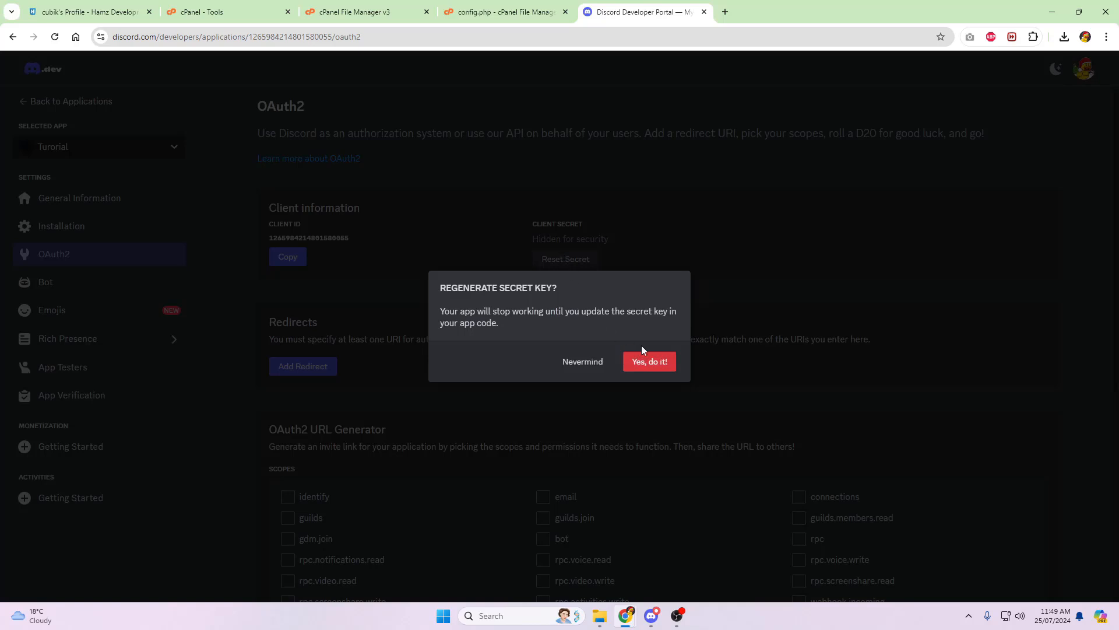
left_click(645, 364)
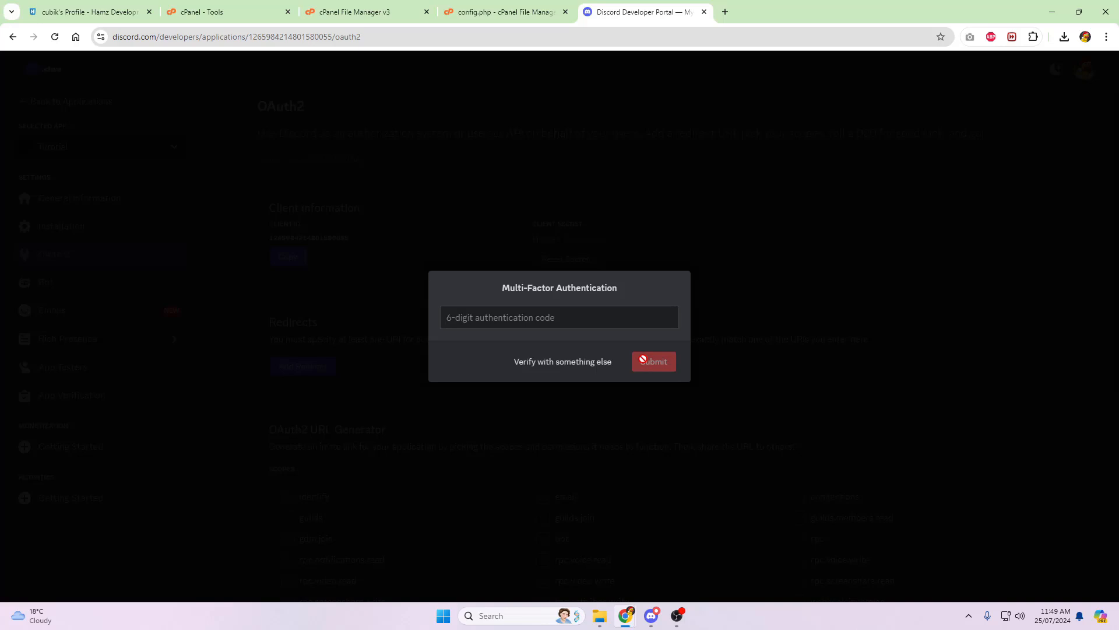
left_click(583, 311)
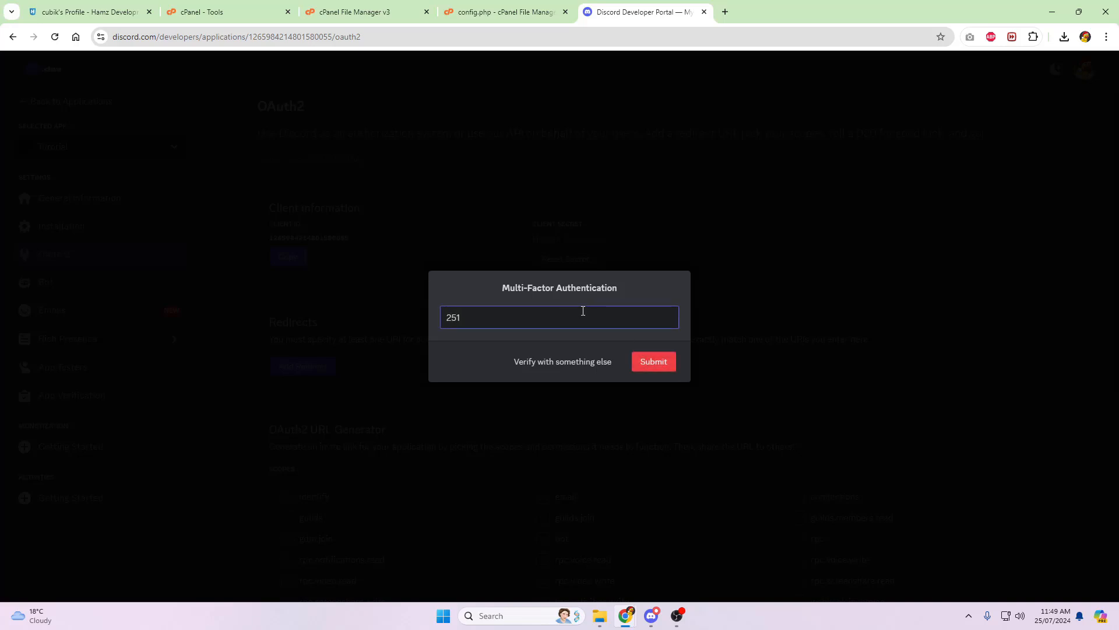
key("Return")
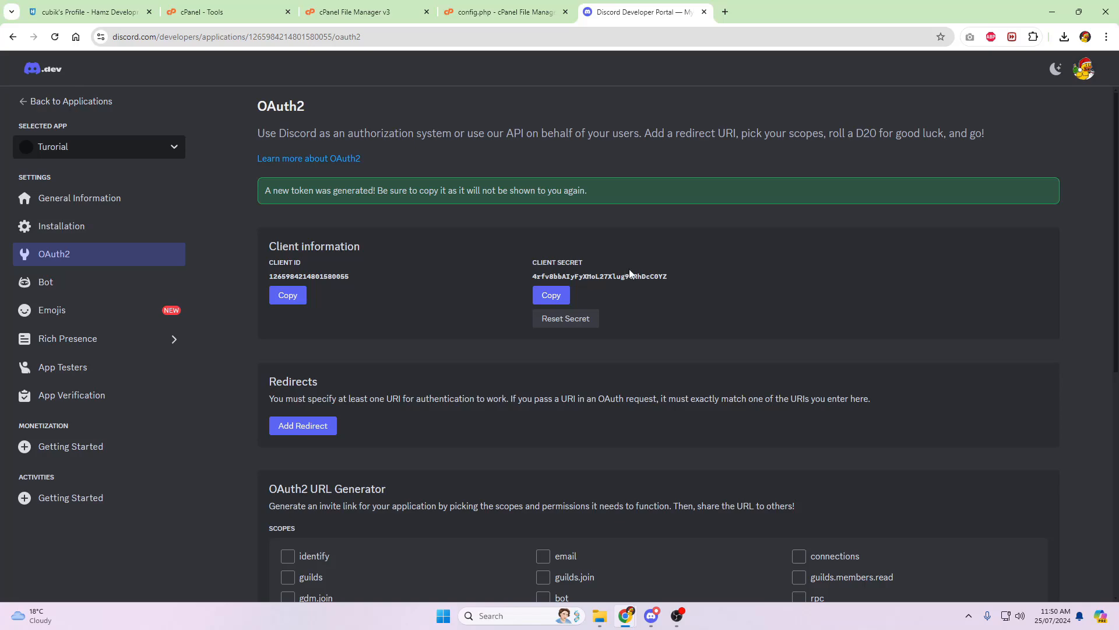
left_click(560, 300)
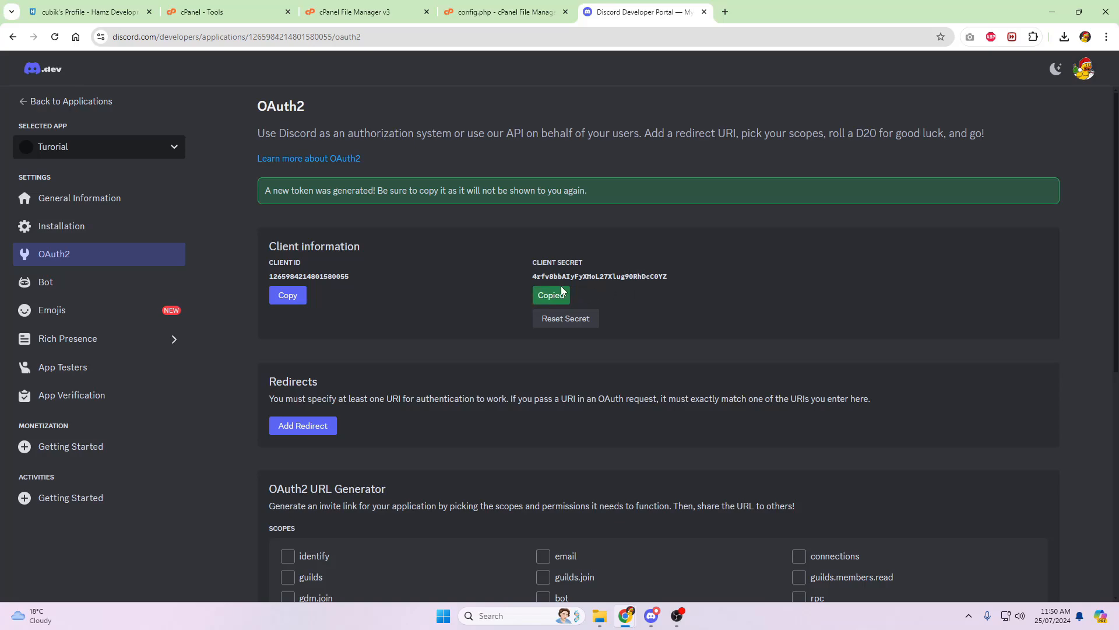
left_click(498, 12)
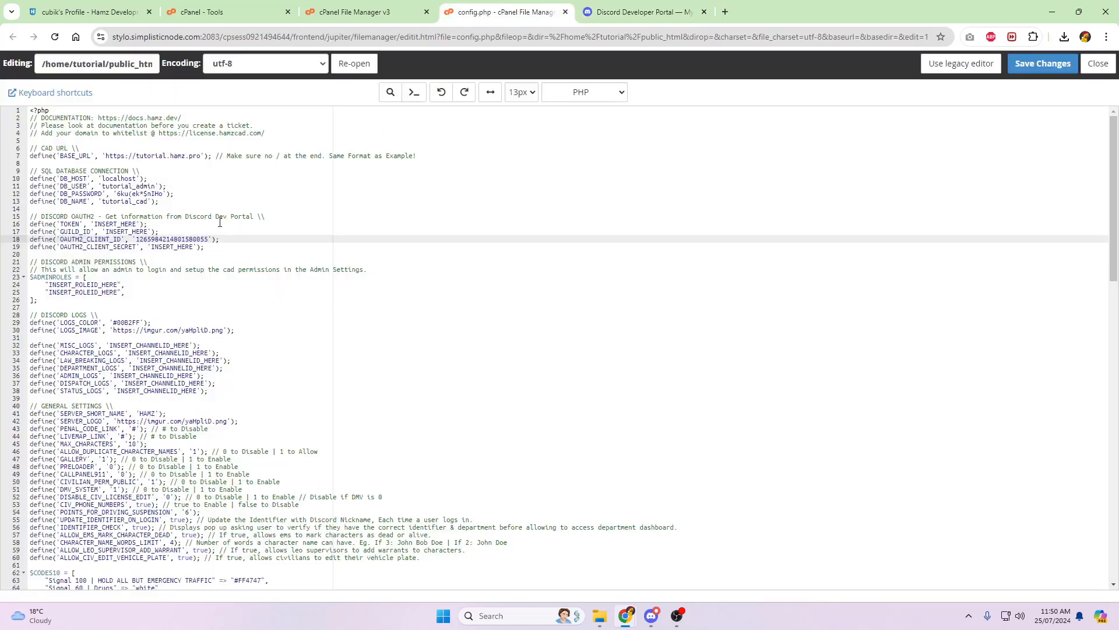
- Paste the new client secret over INSERT_HERE on line 19 (OAUTH2_CLIENT_SECRET)
double_click(179, 247)
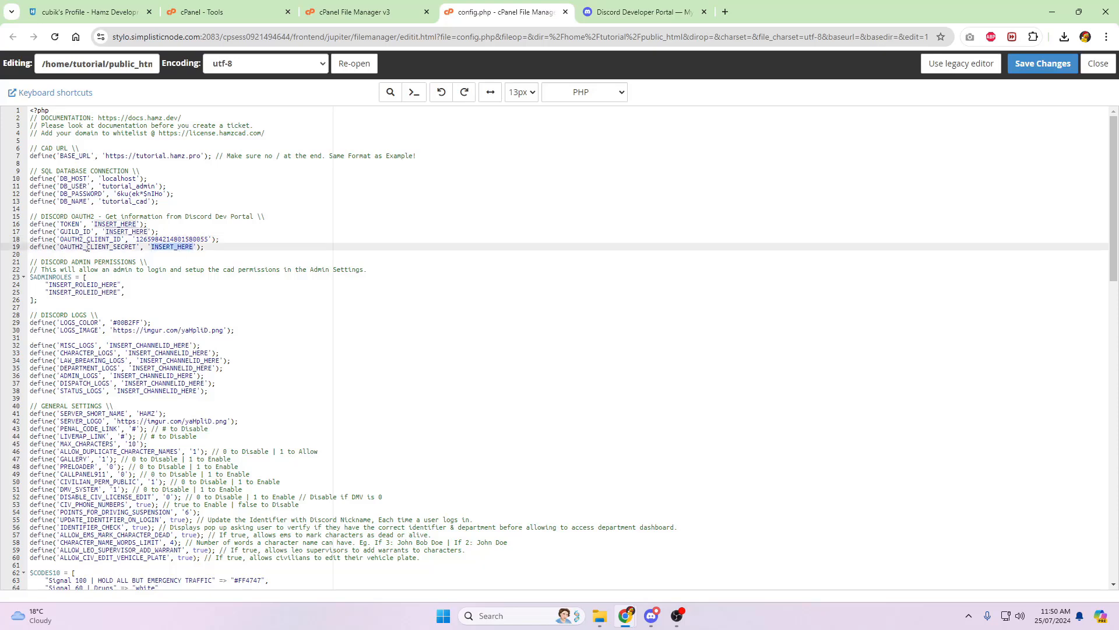
key("ctrl+v")
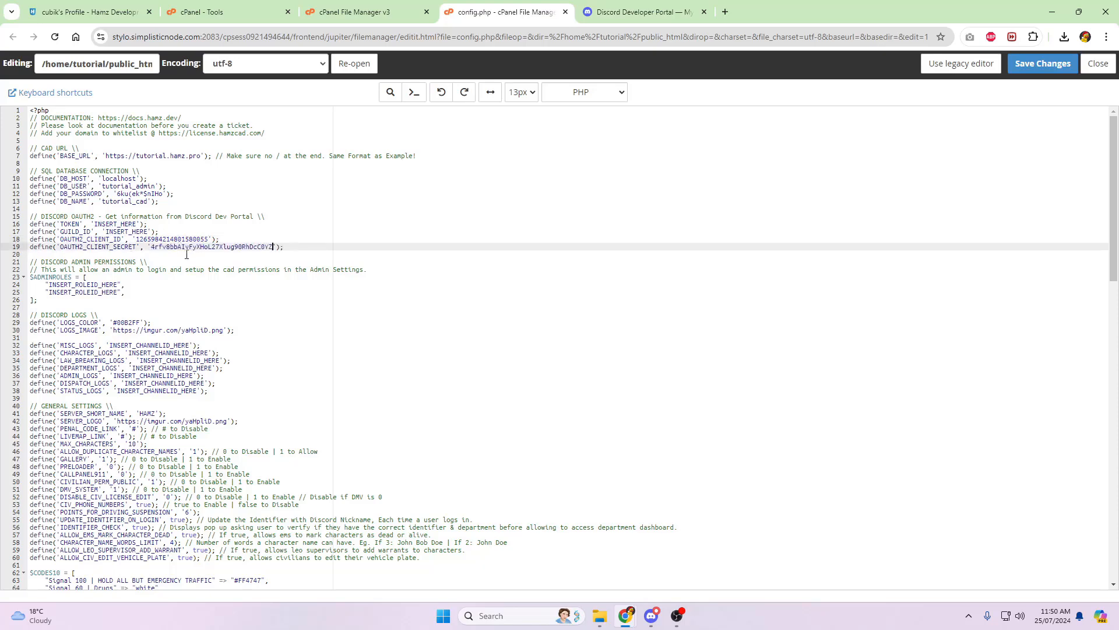
left_click(648, 7)
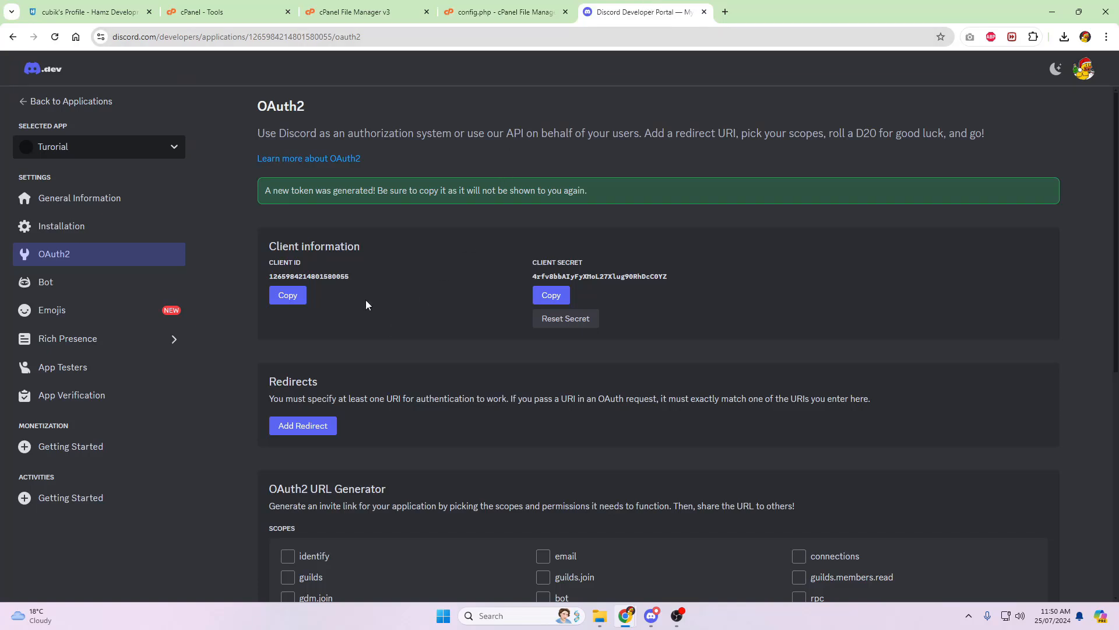
- Add an empty OAuth2 redirect entry and copy the BASE_URL address from line 7 of config.php
scroll(379, 315, "down", 2)
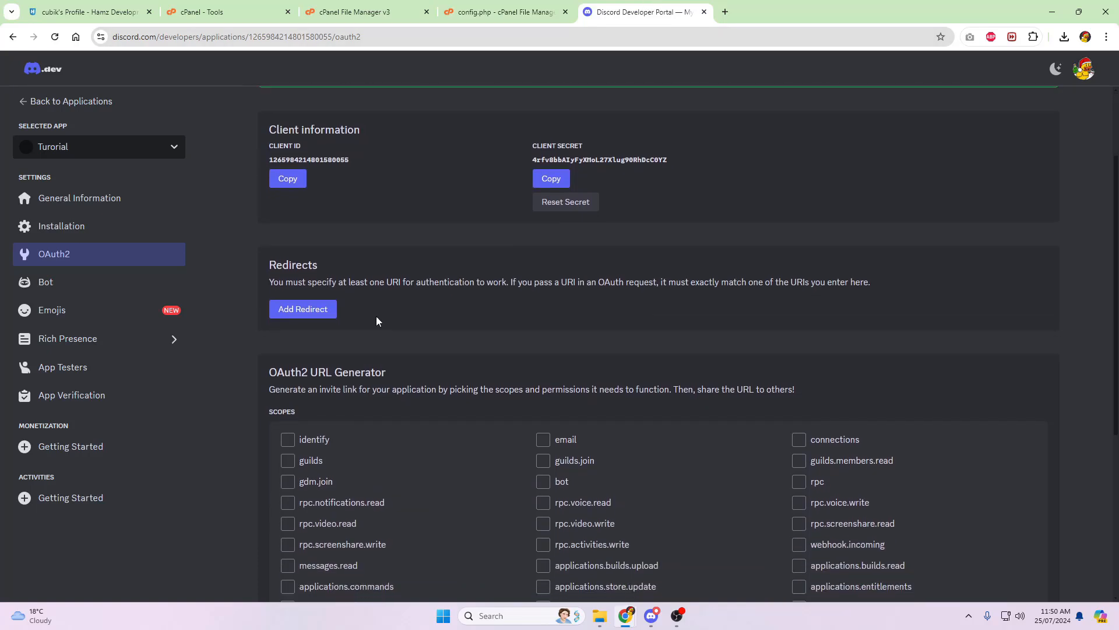
left_click(331, 321)
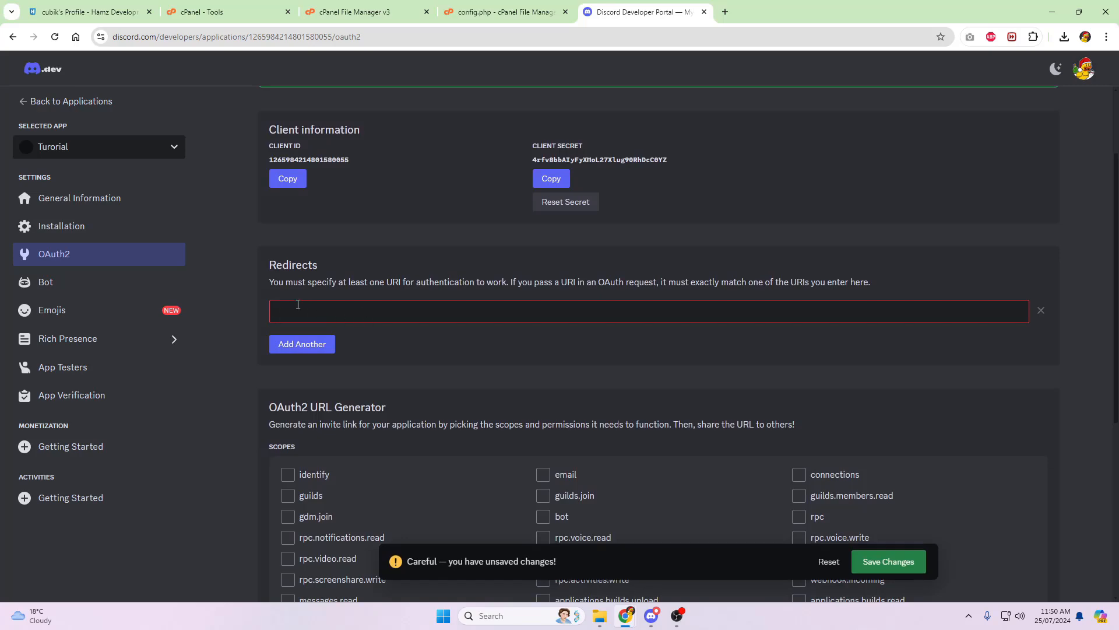
left_click(499, 8)
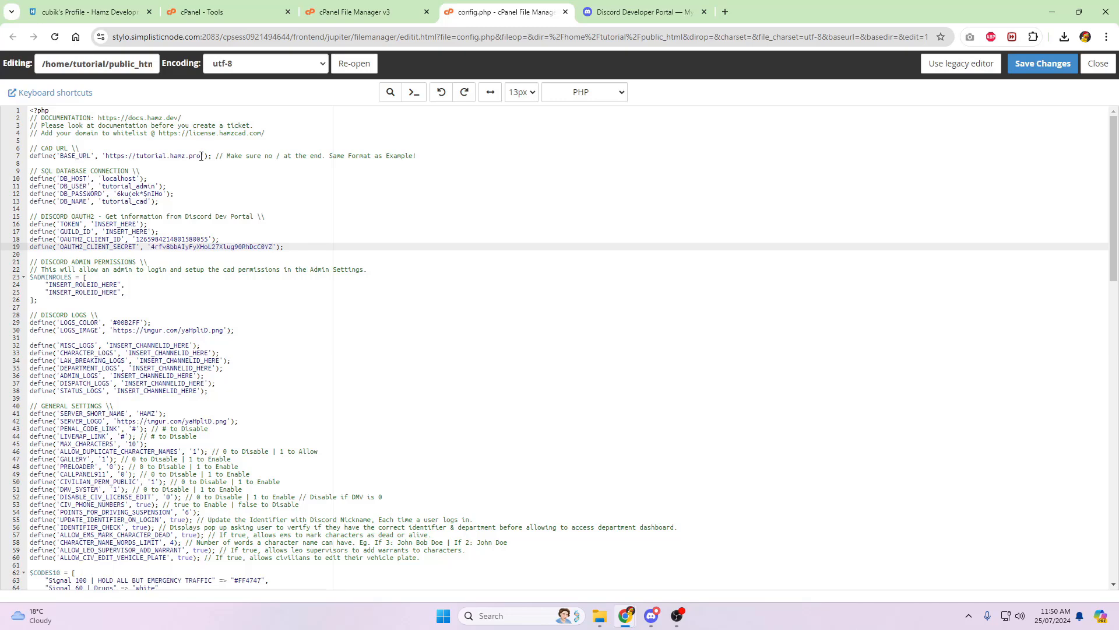
left_click_drag(201, 156, 106, 161)
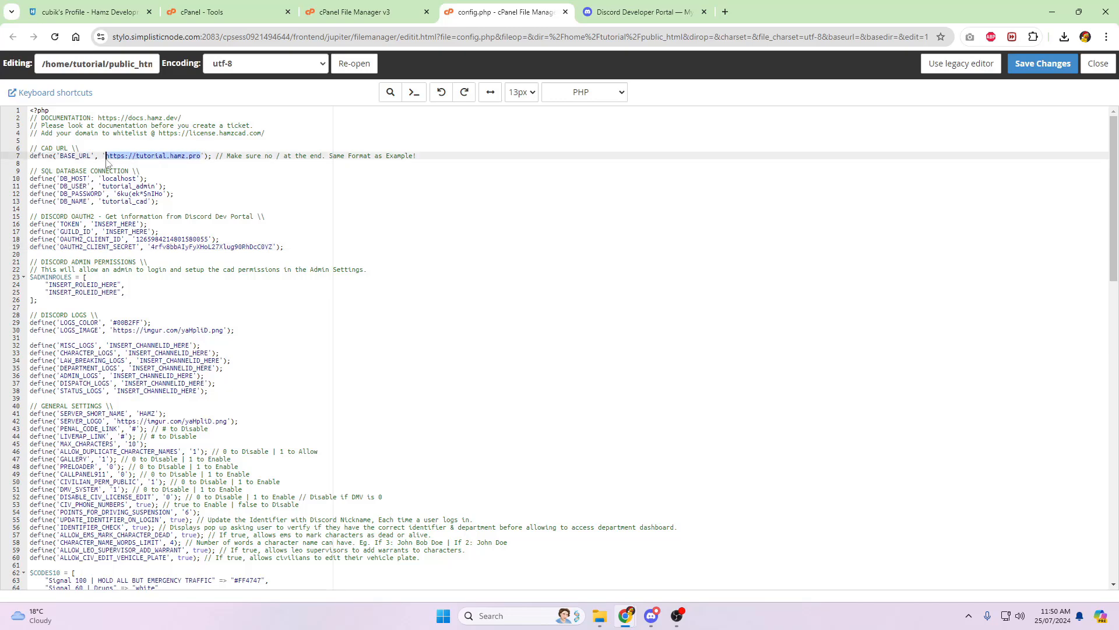
- Fill the redirect with the BASE_URL plus /actions/register.php and save the changes
left_click(642, 12)
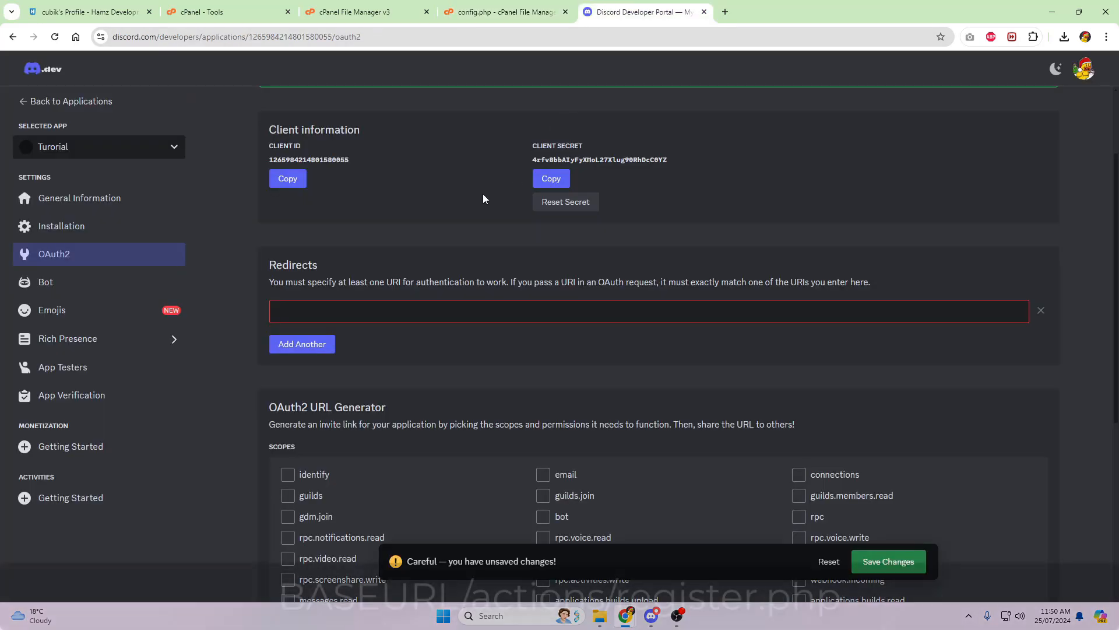
left_click(359, 304)
key("ctrl+v")
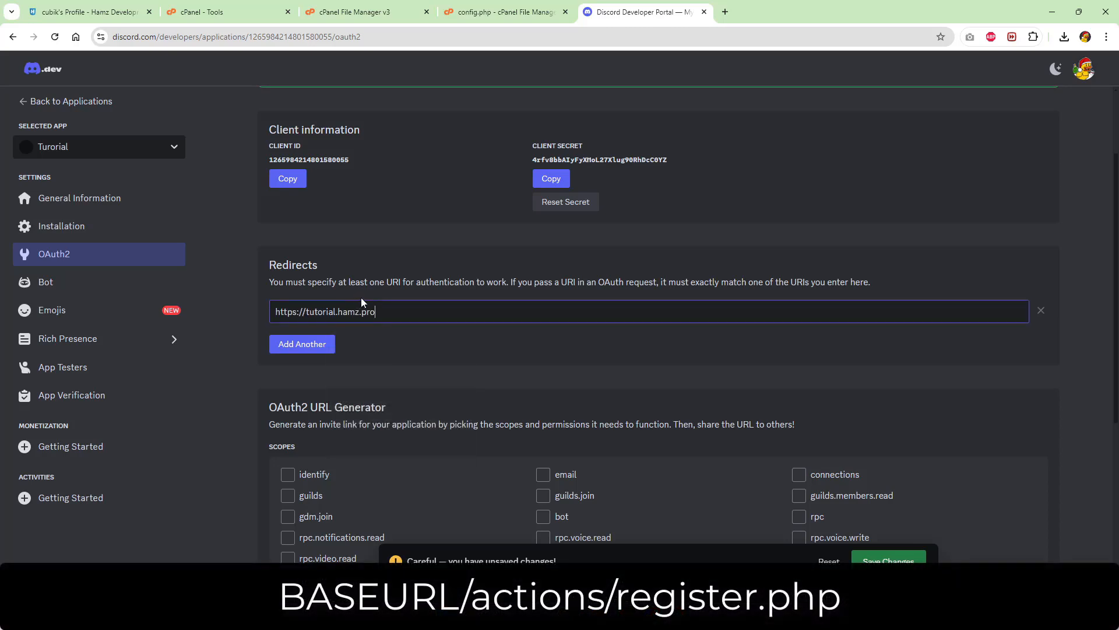
type("/actions/register.php")
left_click(403, 349)
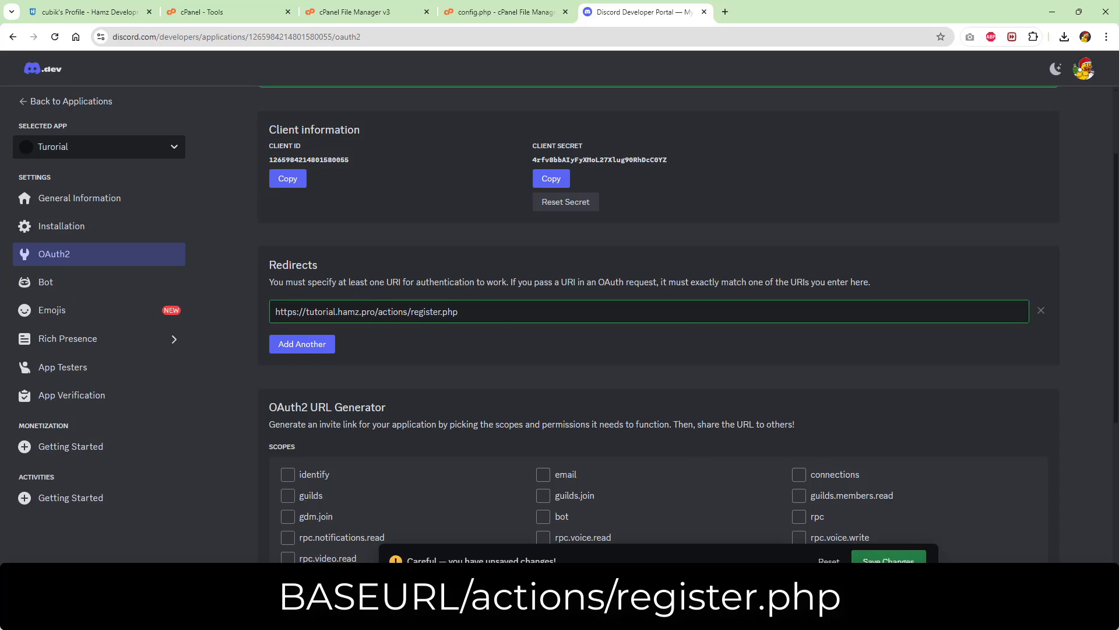
left_click(903, 557)
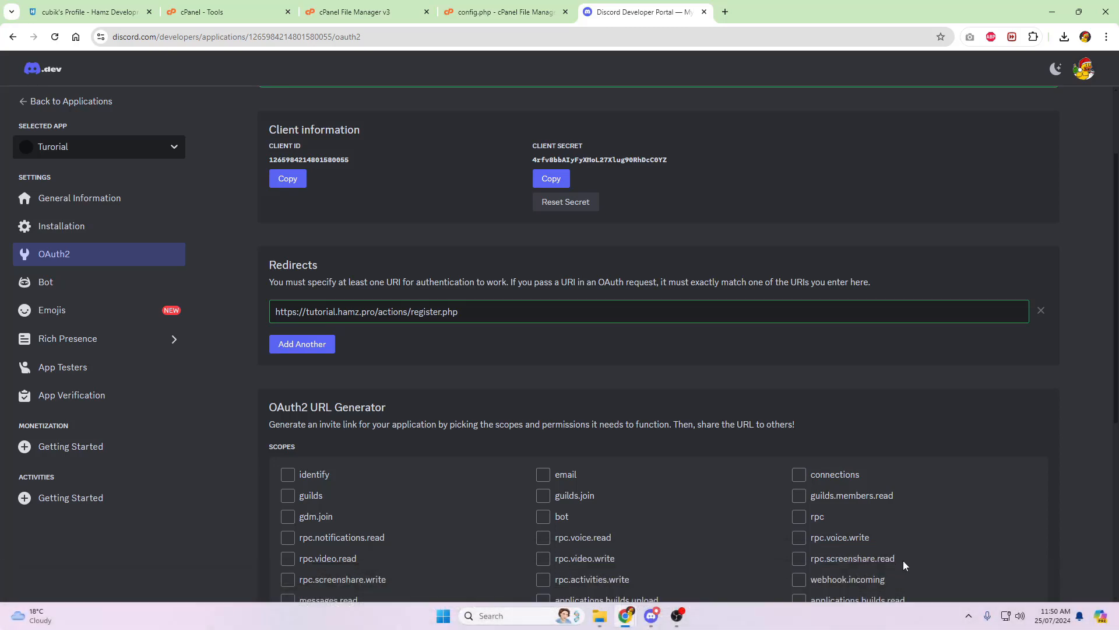
scroll(691, 497, "down", 5)
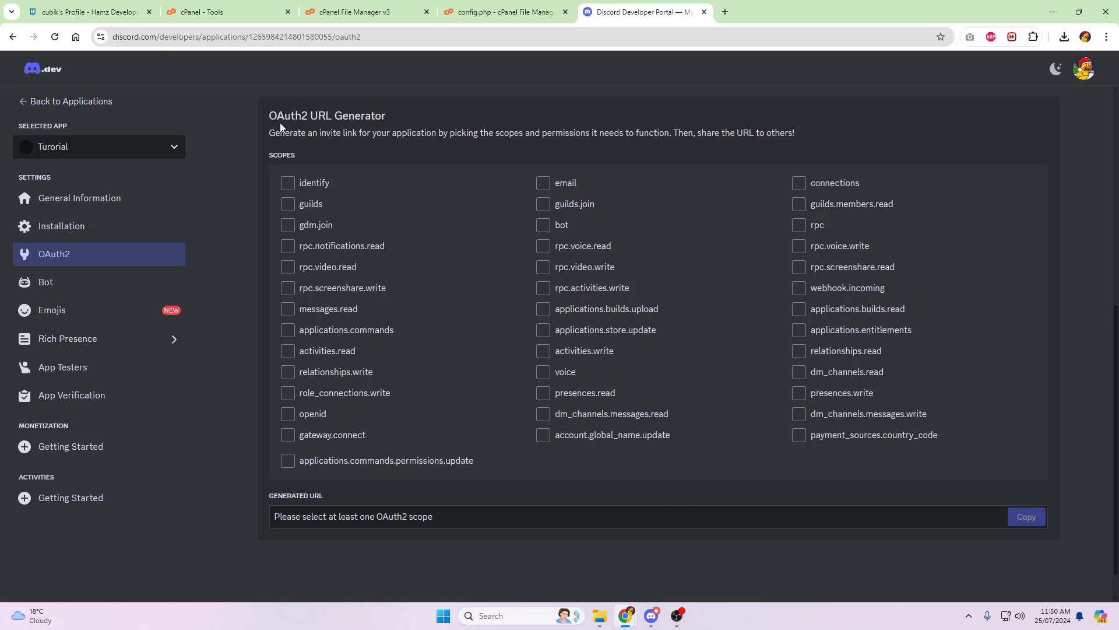
- Tick the bot scope, copy the generated invite URL and load it in a new tab
left_click(543, 228)
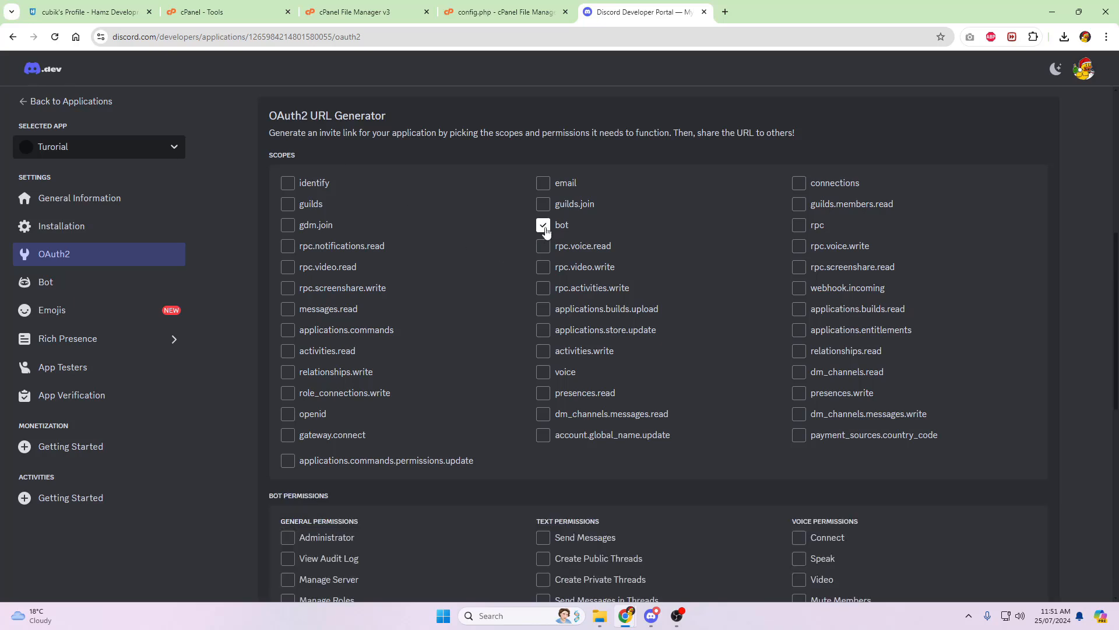
scroll(539, 238, "down", 7)
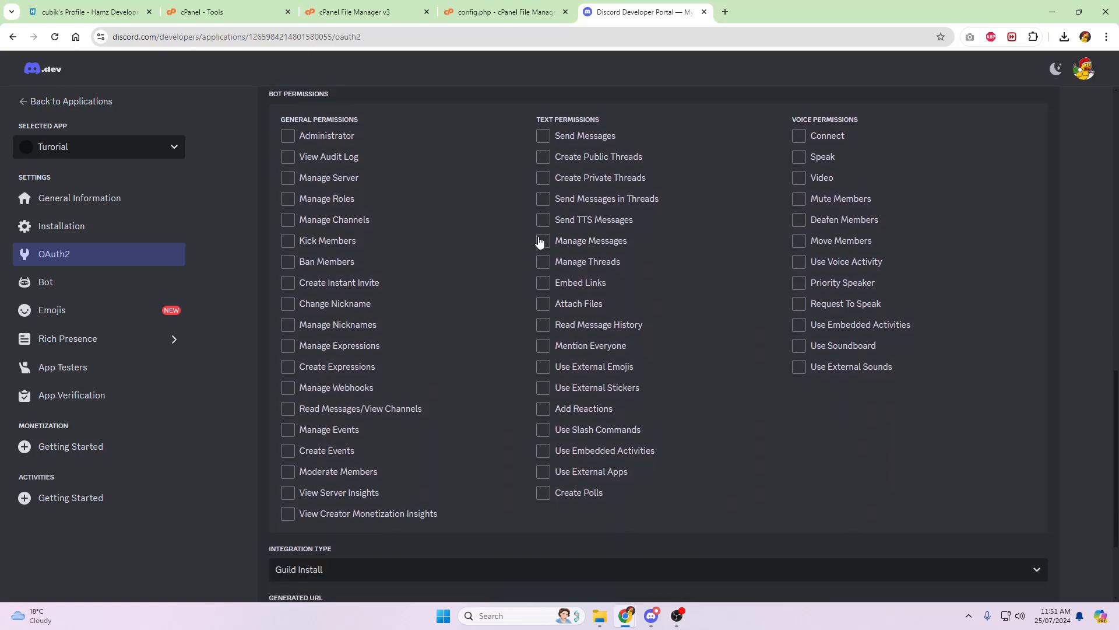
scroll(538, 239, "down", 3)
left_click(1031, 481)
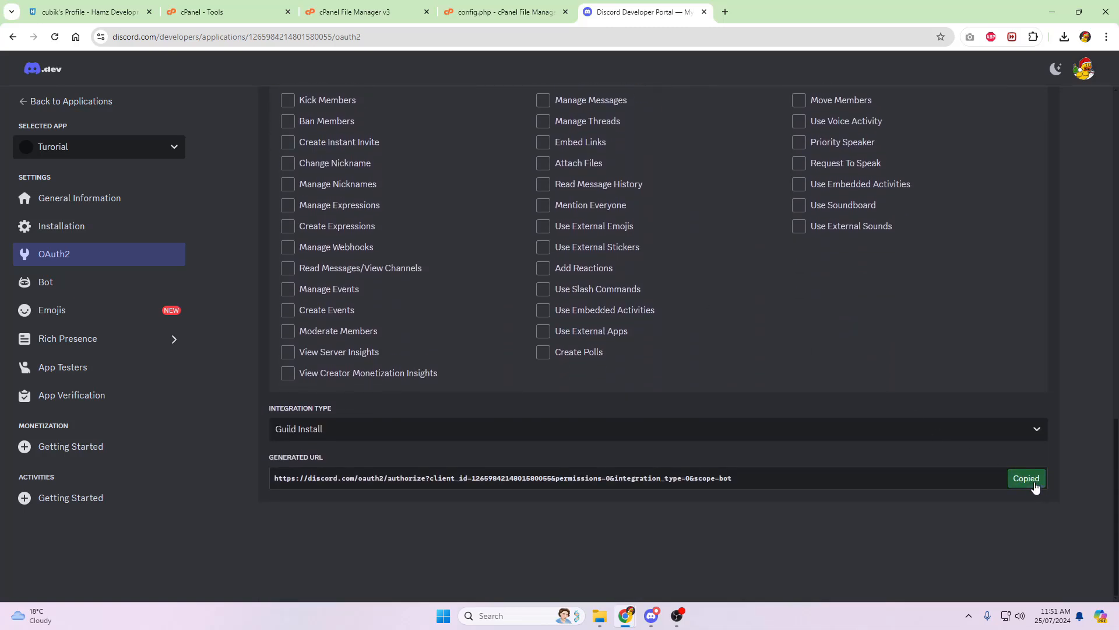
key("ctrl+t")
key("ctrl+v")
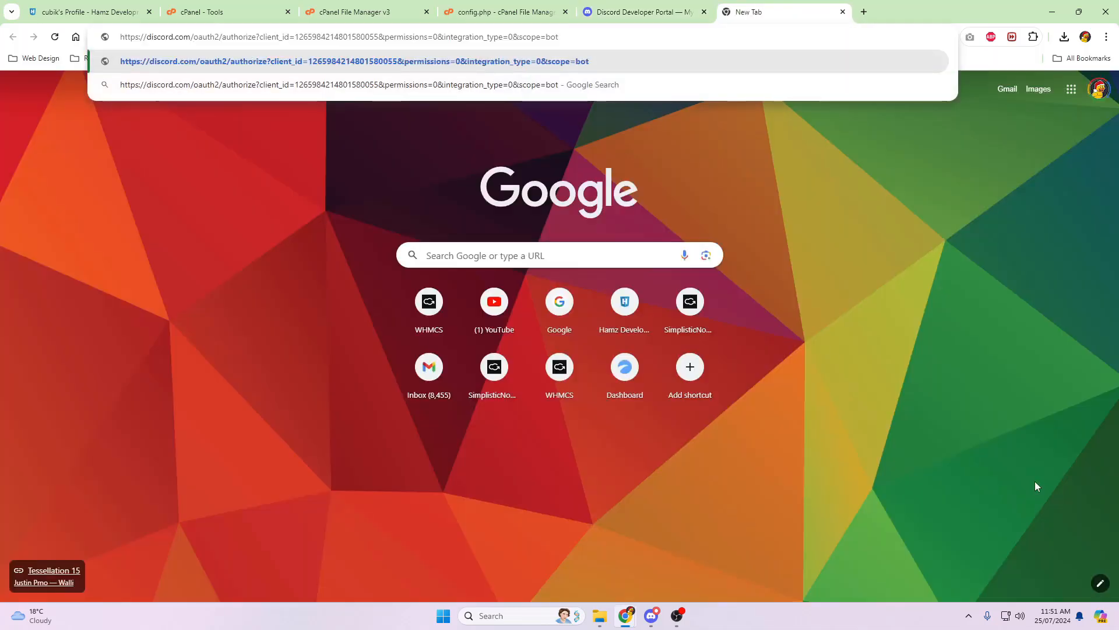
key("Return")
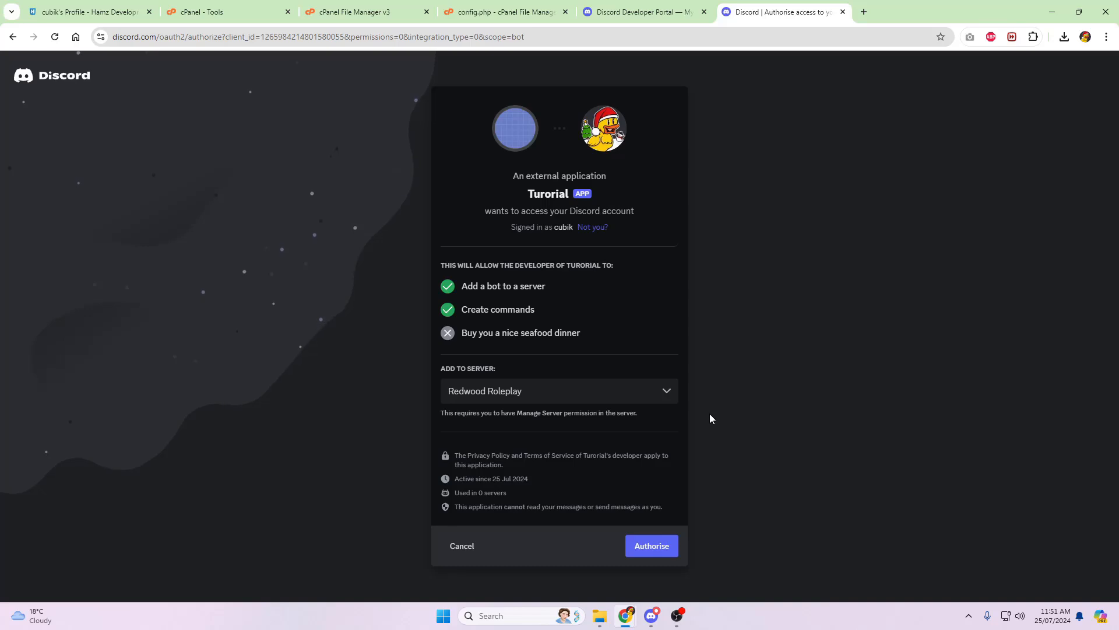
- Authorise the bot into Redwood Roleplay and close the invite tab
left_click(667, 397)
left_click(668, 395)
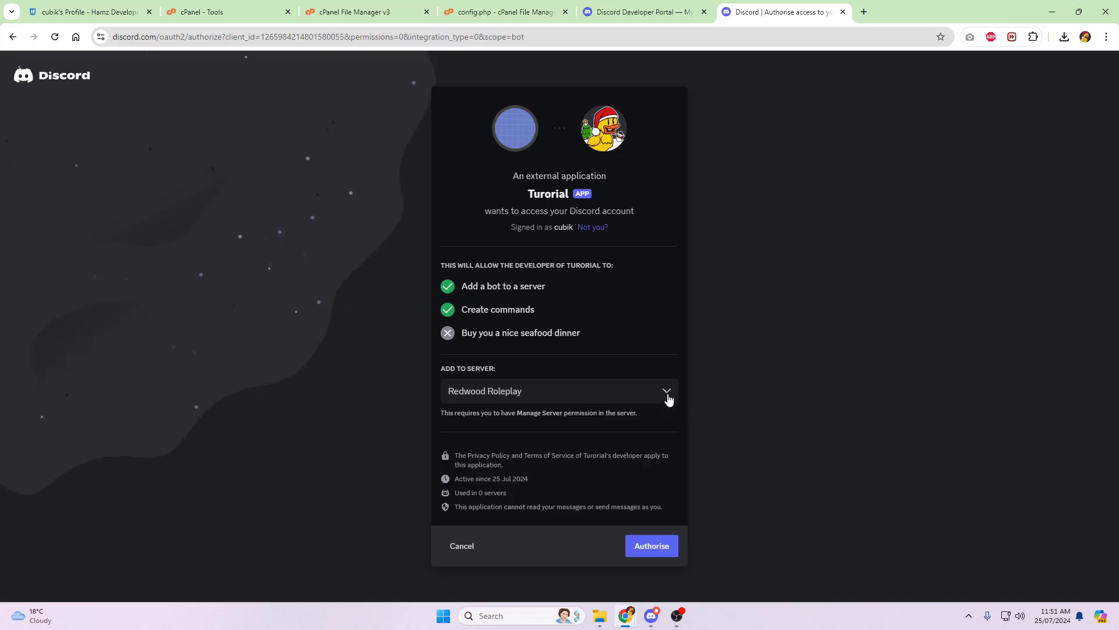
left_click(652, 547)
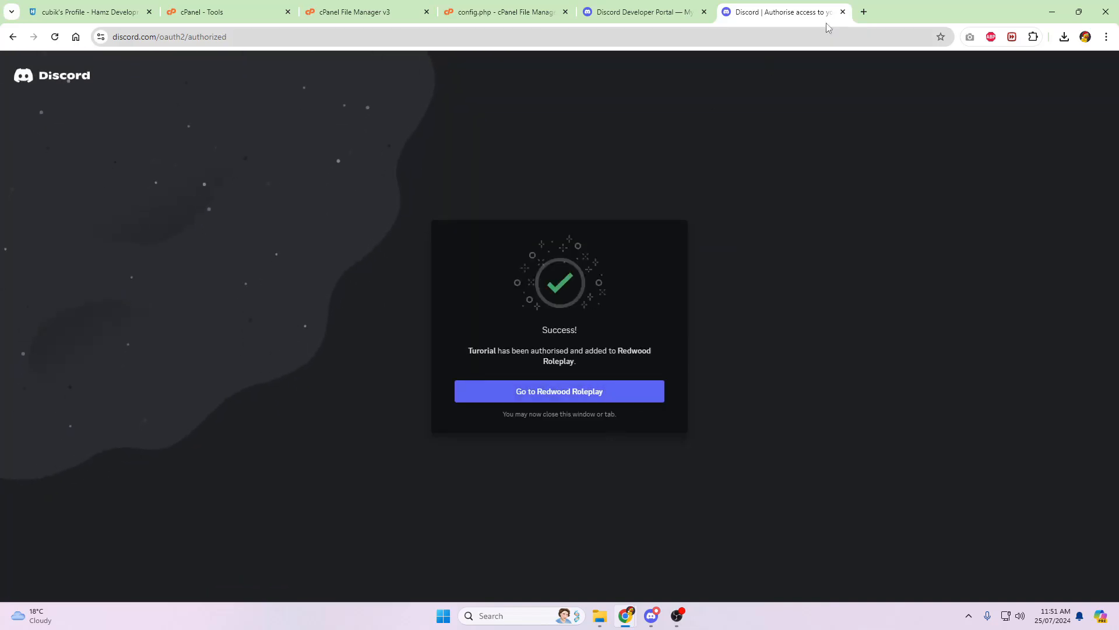
left_click(843, 12)
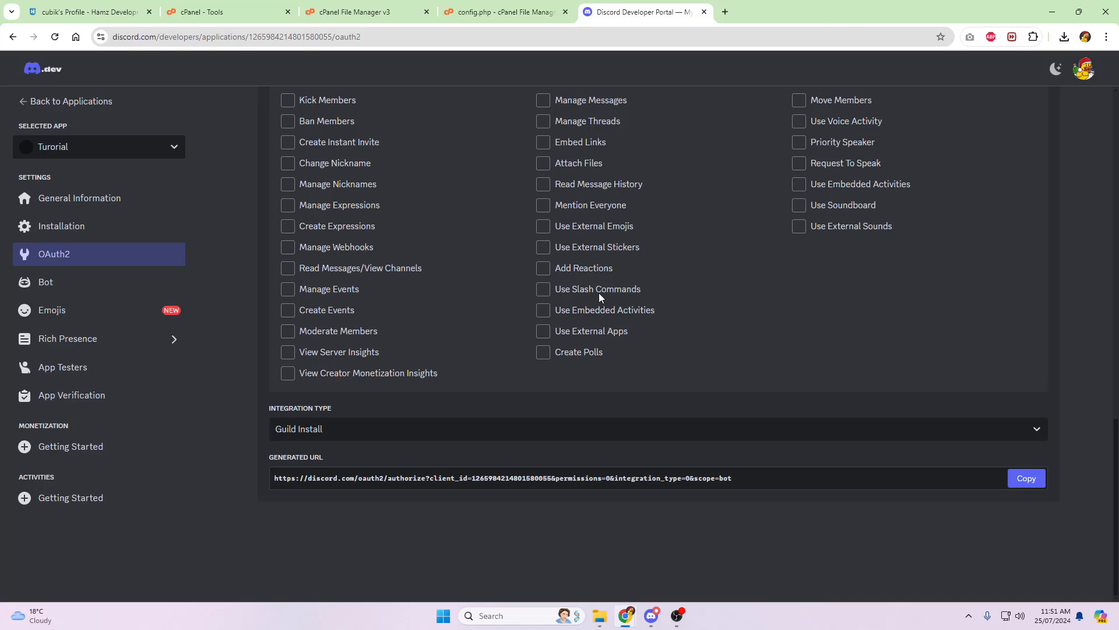
- Reset the Turorial bot's token on the Bot page and copy the new token
scroll(575, 373, "up", 15)
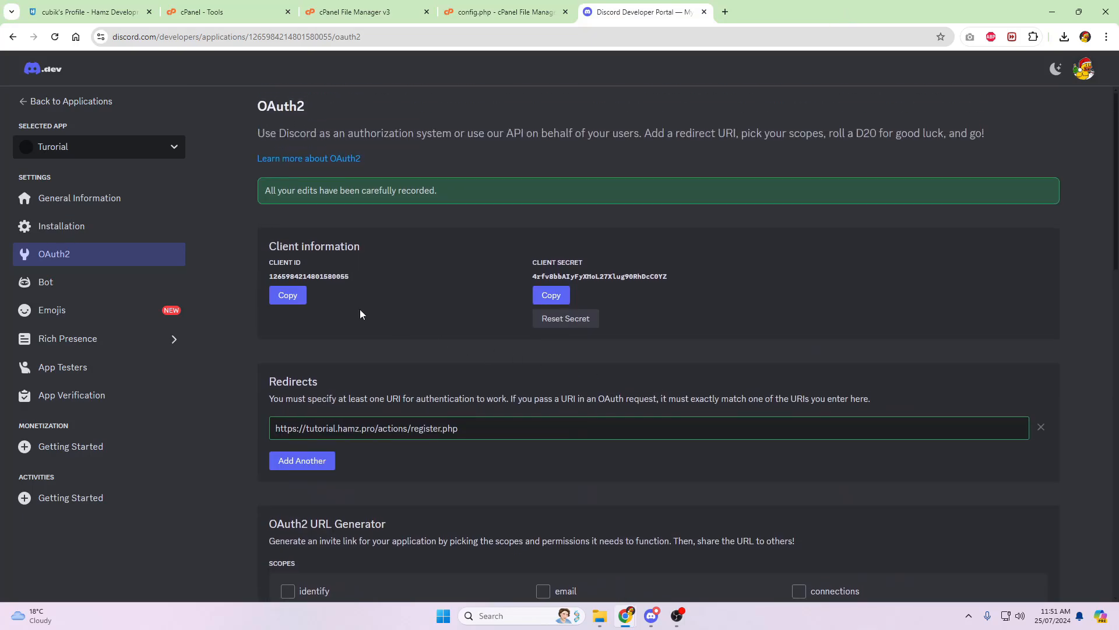
left_click(149, 282)
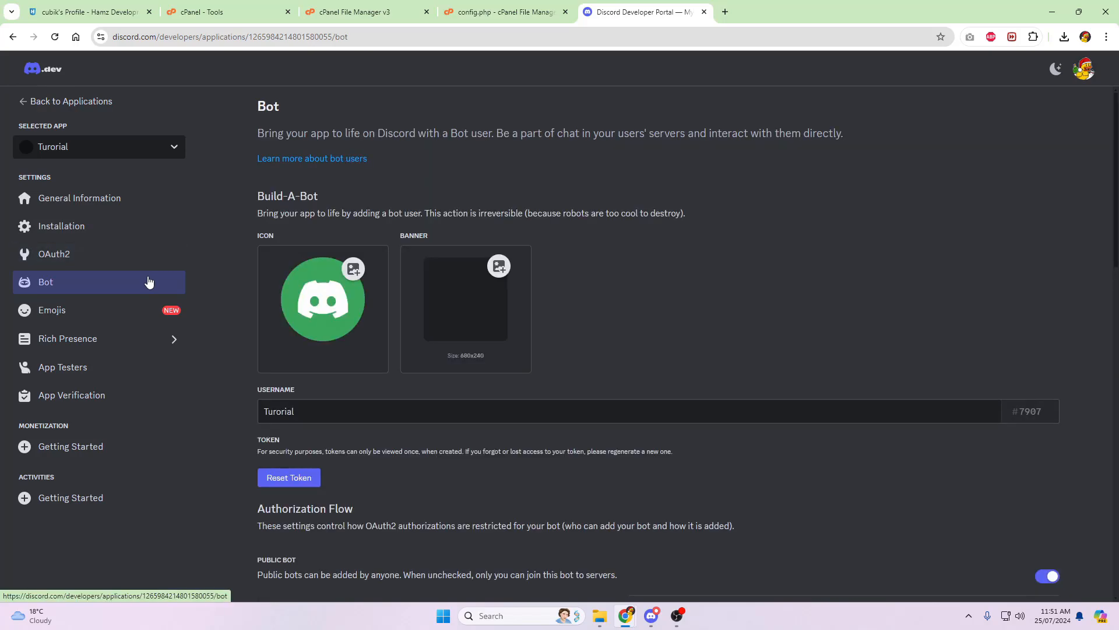
left_click(298, 474)
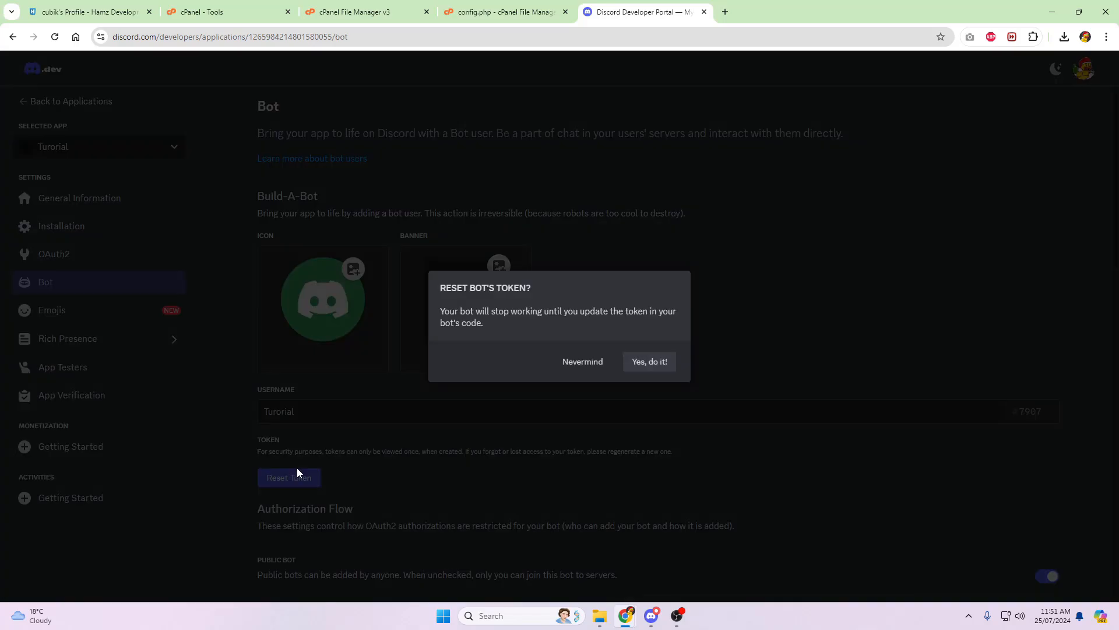
left_click(649, 361)
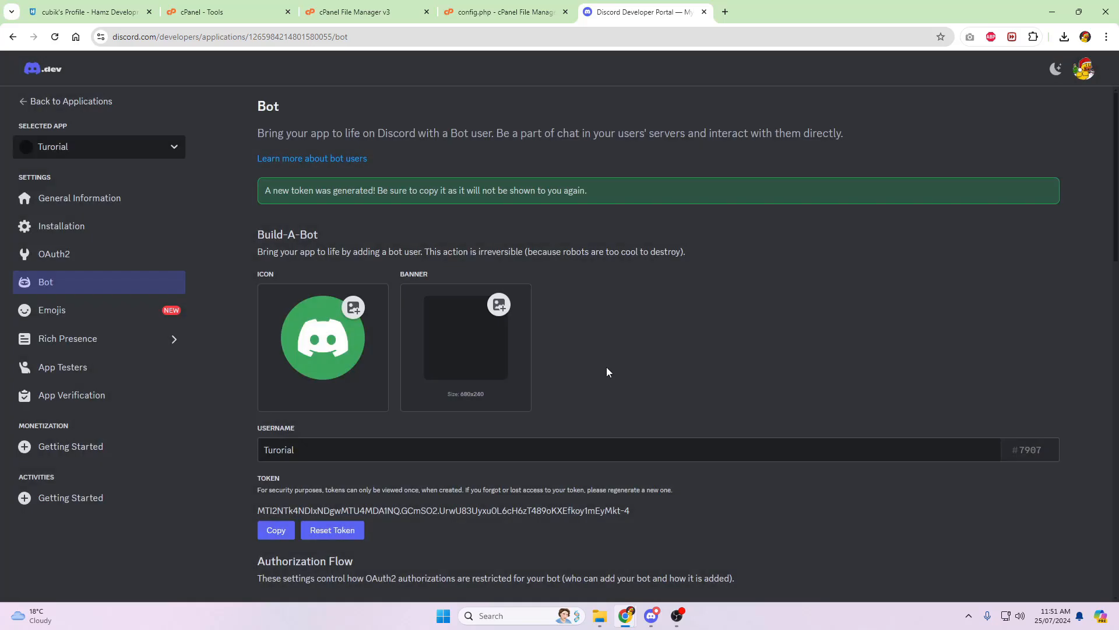
left_click(274, 530)
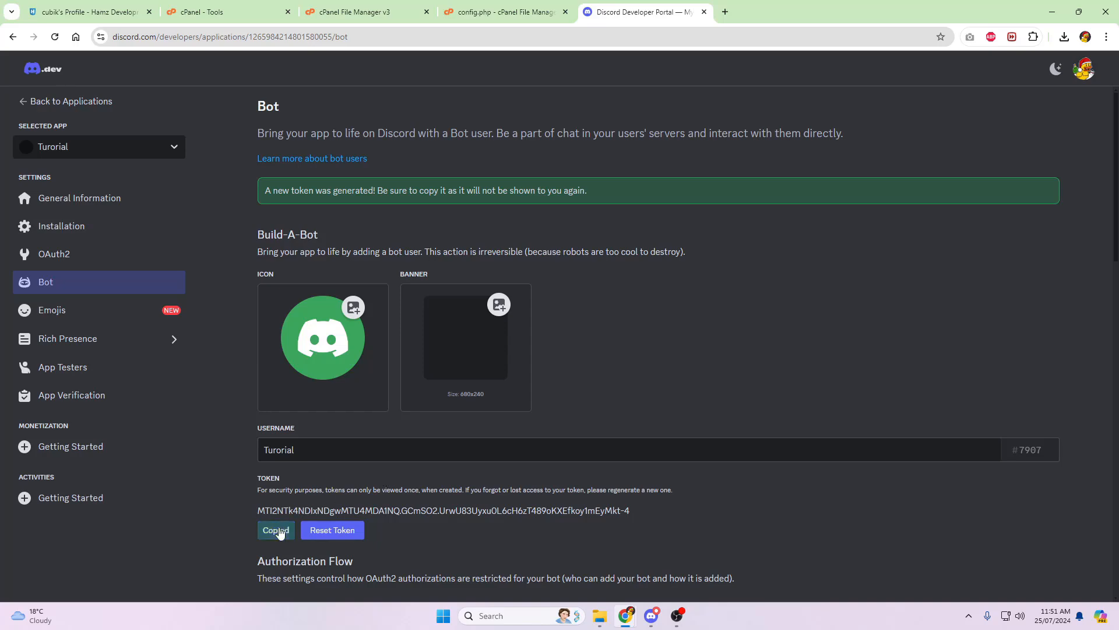
left_click(501, 12)
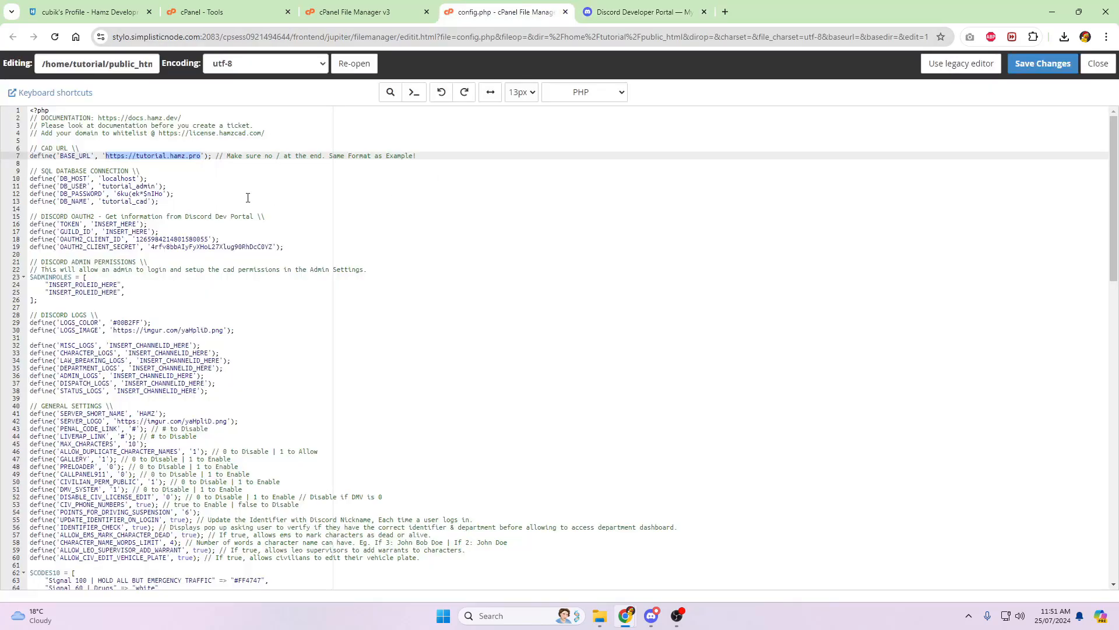
- Paste the new bot token over the TOKEN placeholder and save config.php
double_click(123, 225)
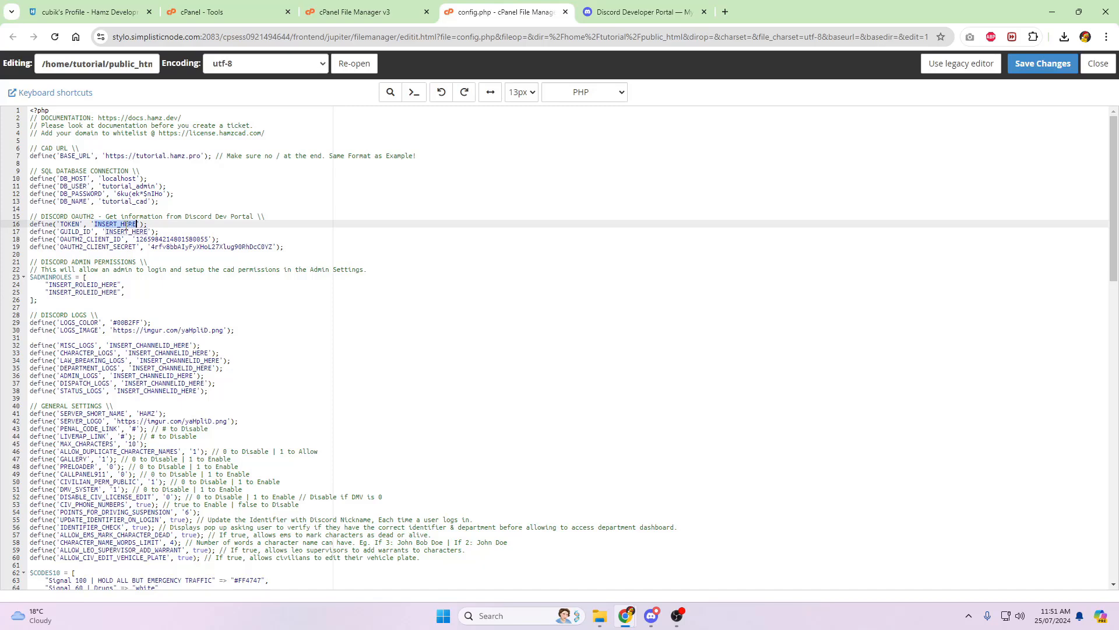
key("ctrl+v")
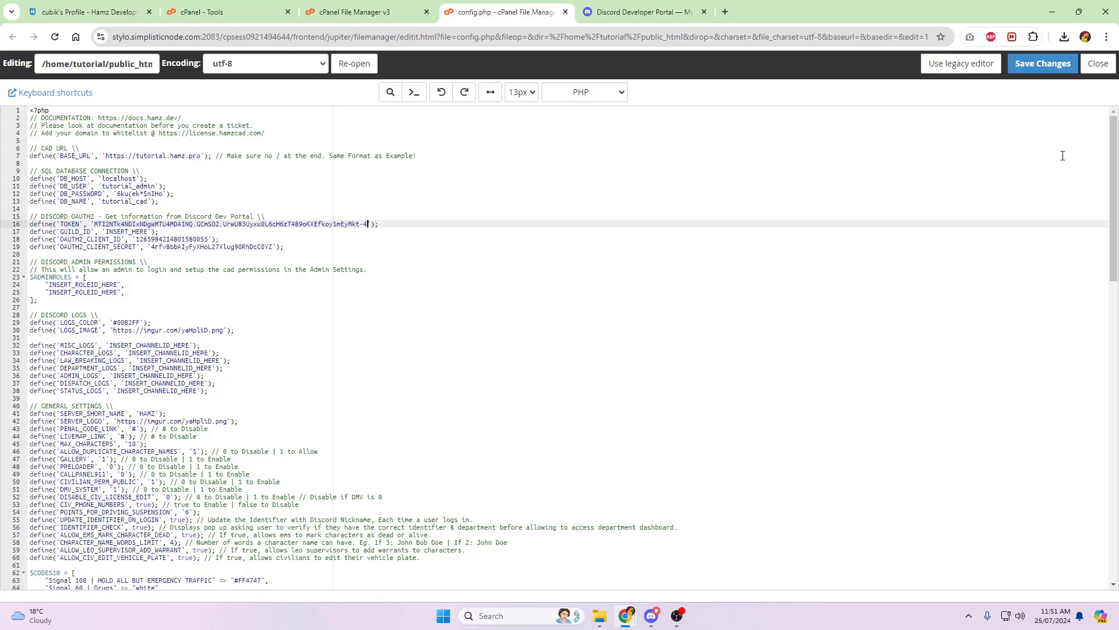
left_click(1047, 66)
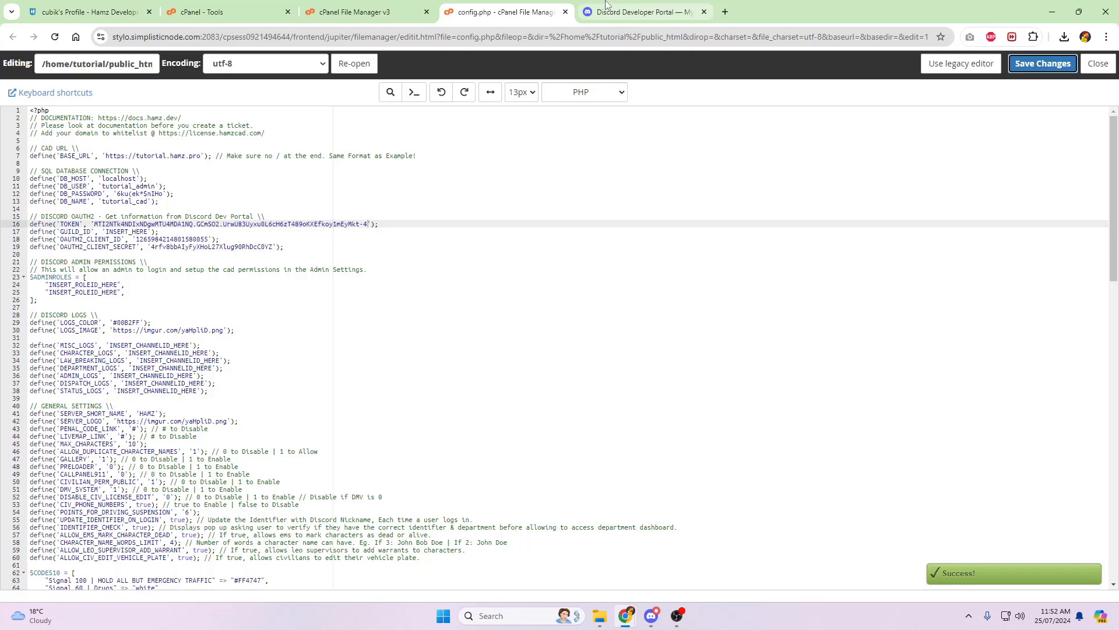
left_click(601, 12)
- Turn on the Server Members and Message Content intents, save, and bring Discord on screen
scroll(569, 197, "down", 10)
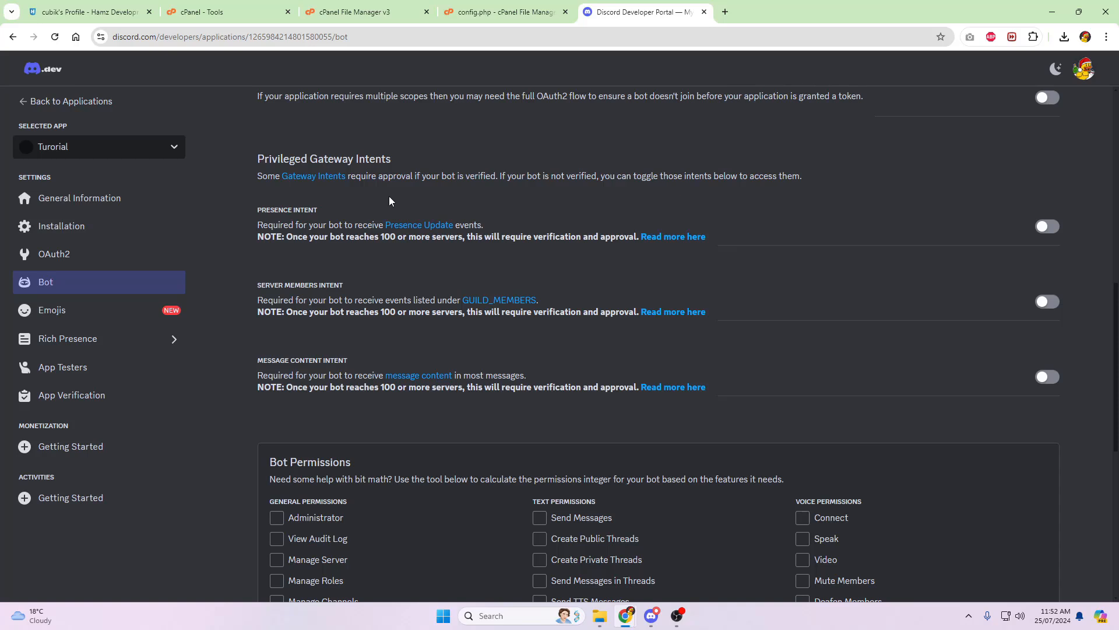
left_click(1049, 299)
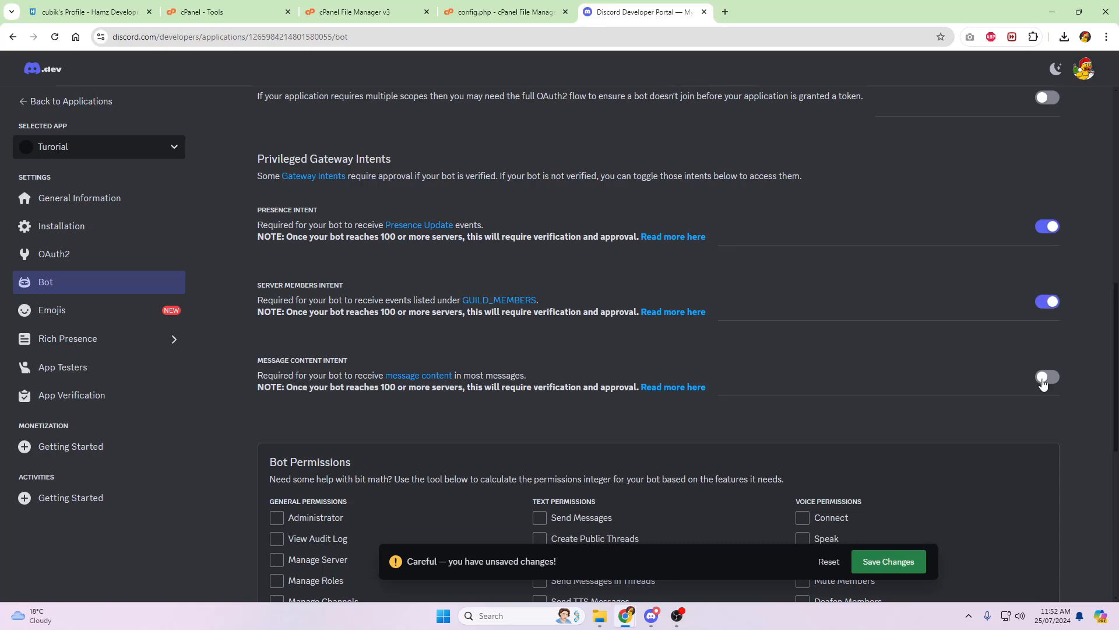
left_click(1046, 376)
left_click(907, 559)
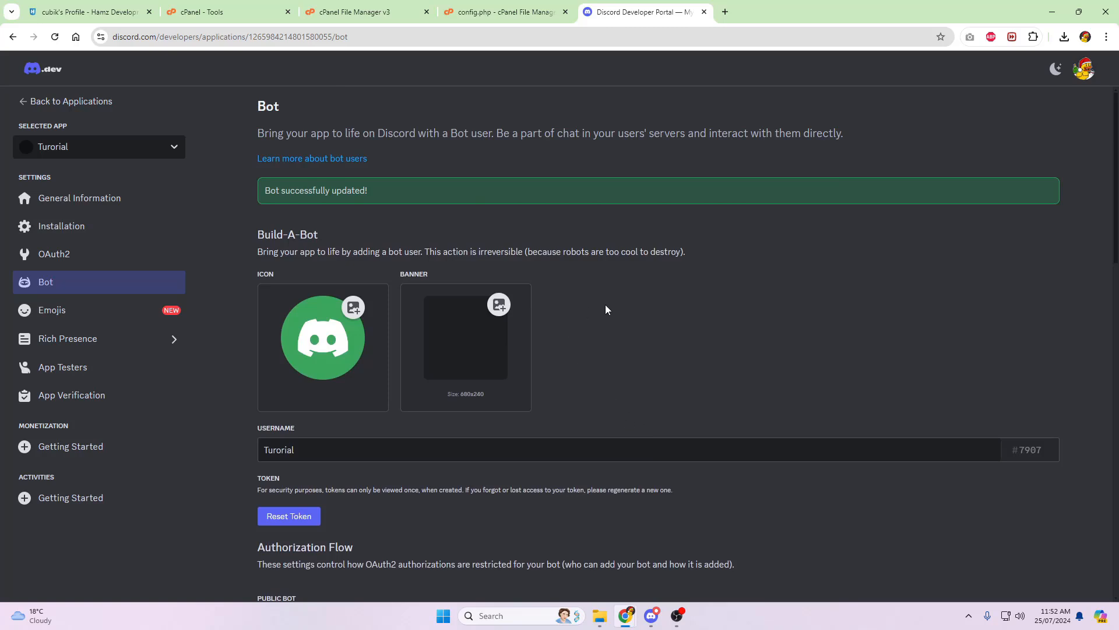
left_click_drag(1118, 14, 961, 2)
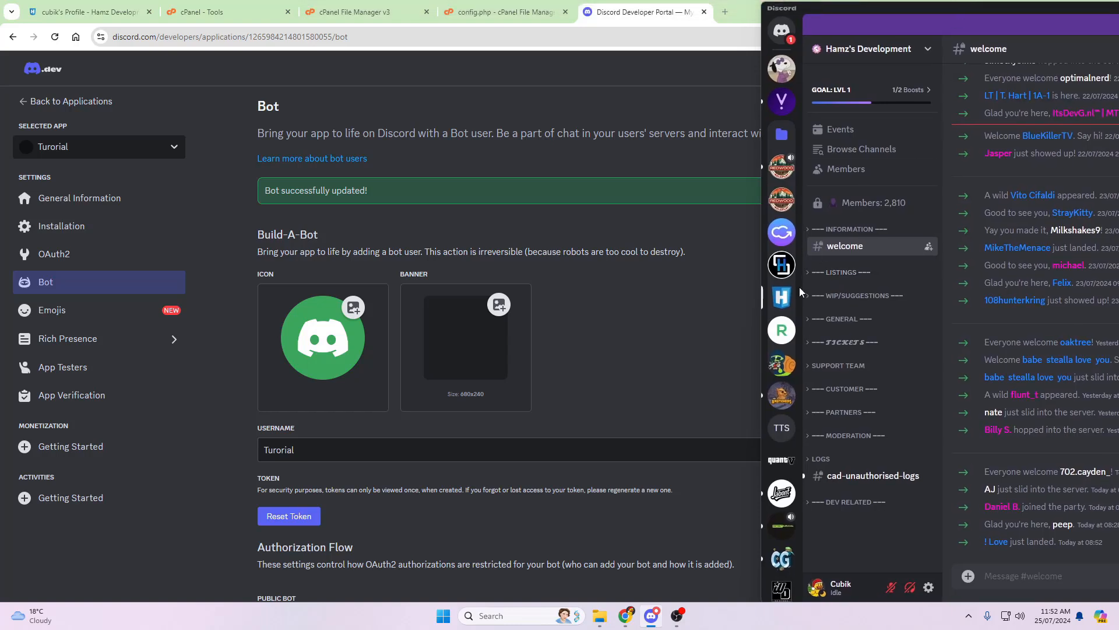
- Copy the Redwood Roleplay server ID from its right-click menu, then return to config.php
right_click(786, 171)
left_click(851, 472)
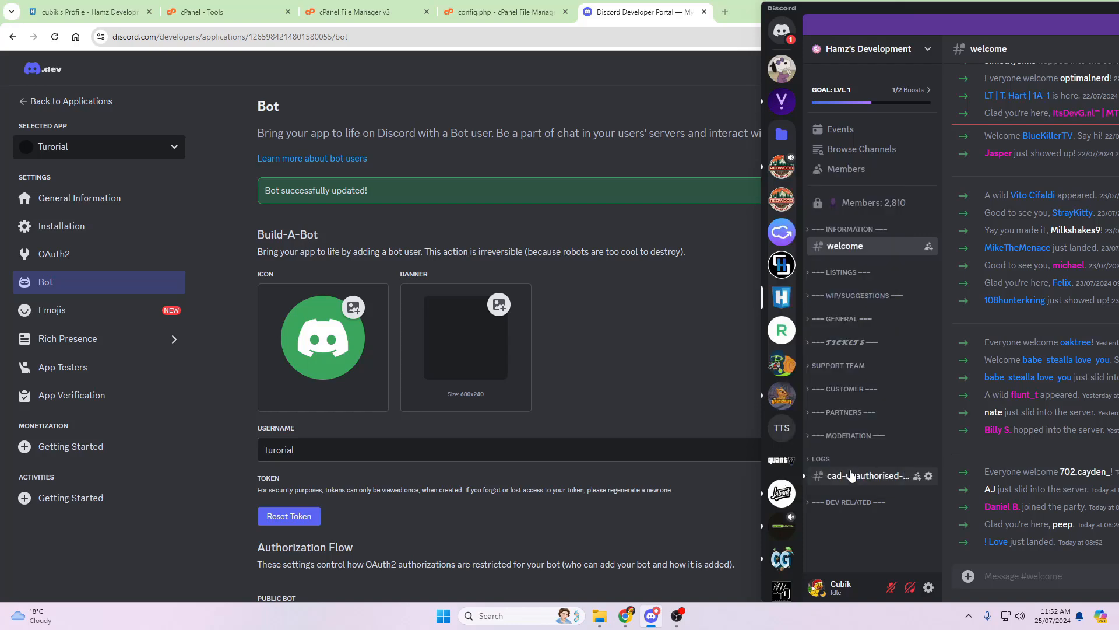
left_click_drag(869, 5, 1118, 35)
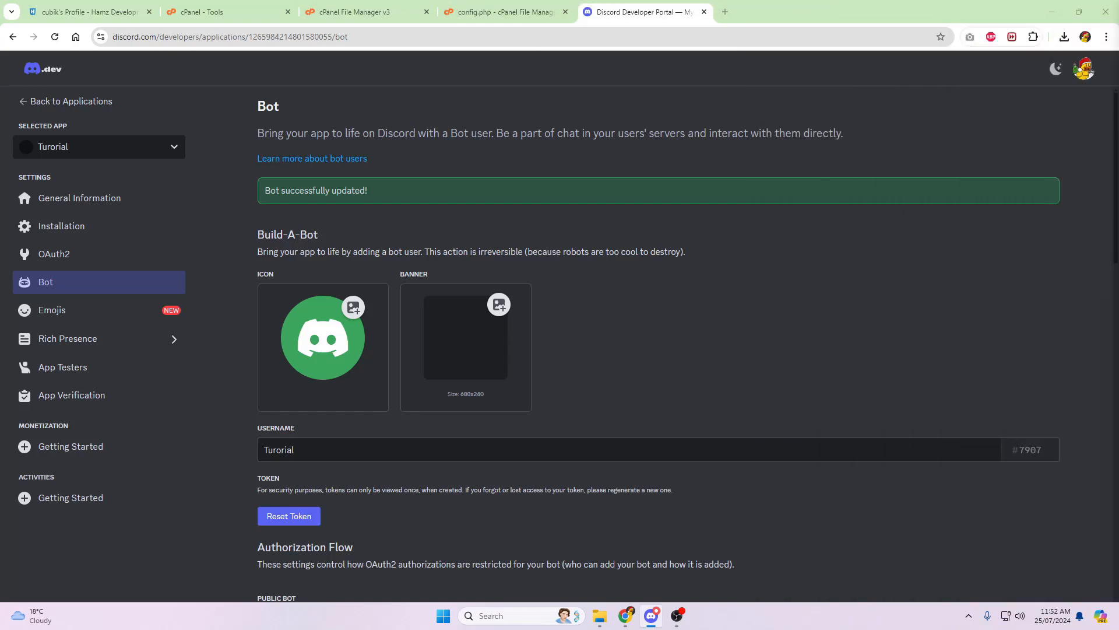
left_click(471, 12)
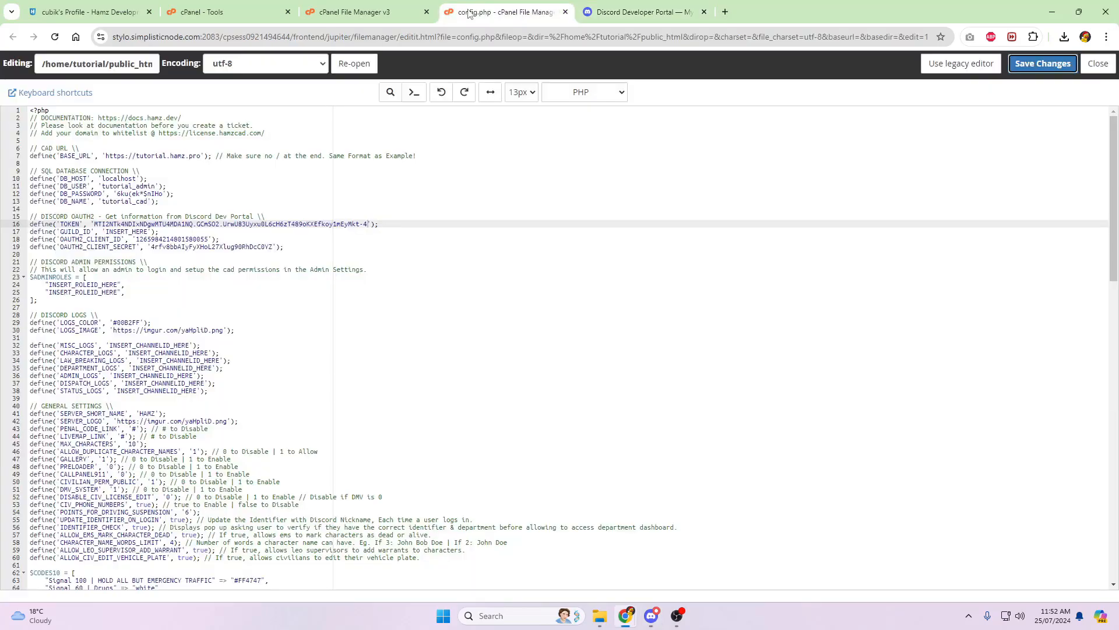
- Paste the server ID into GUILD_ID and save config.php
double_click(130, 232)
key("ctrl+v")
left_click(1044, 63)
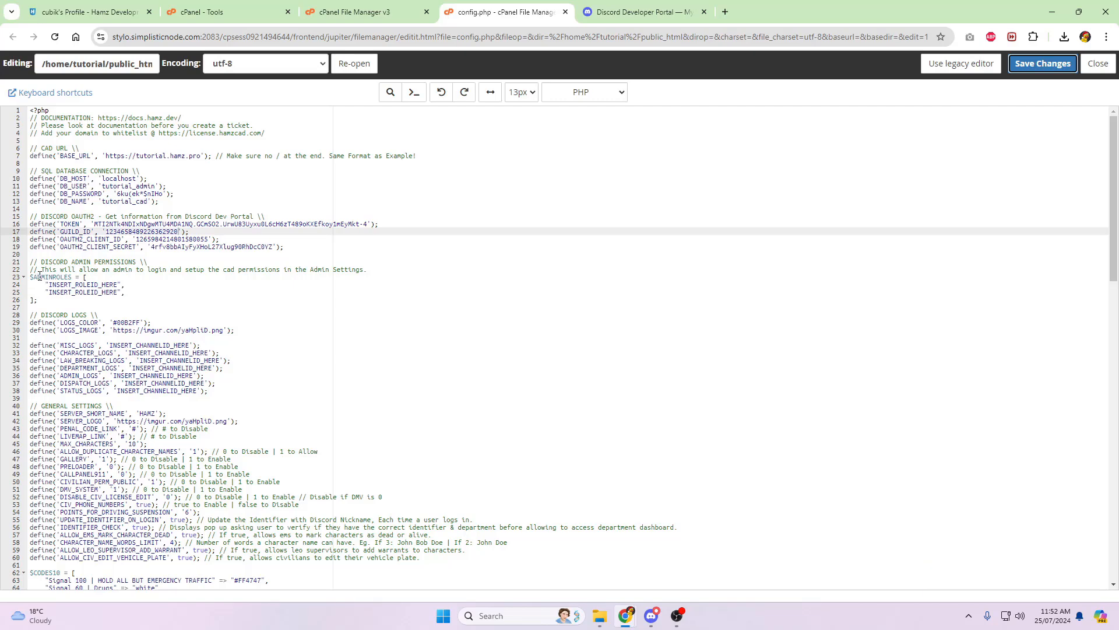
- Set the code editor's font size to 16px
scroll(41, 275, "down", 1)
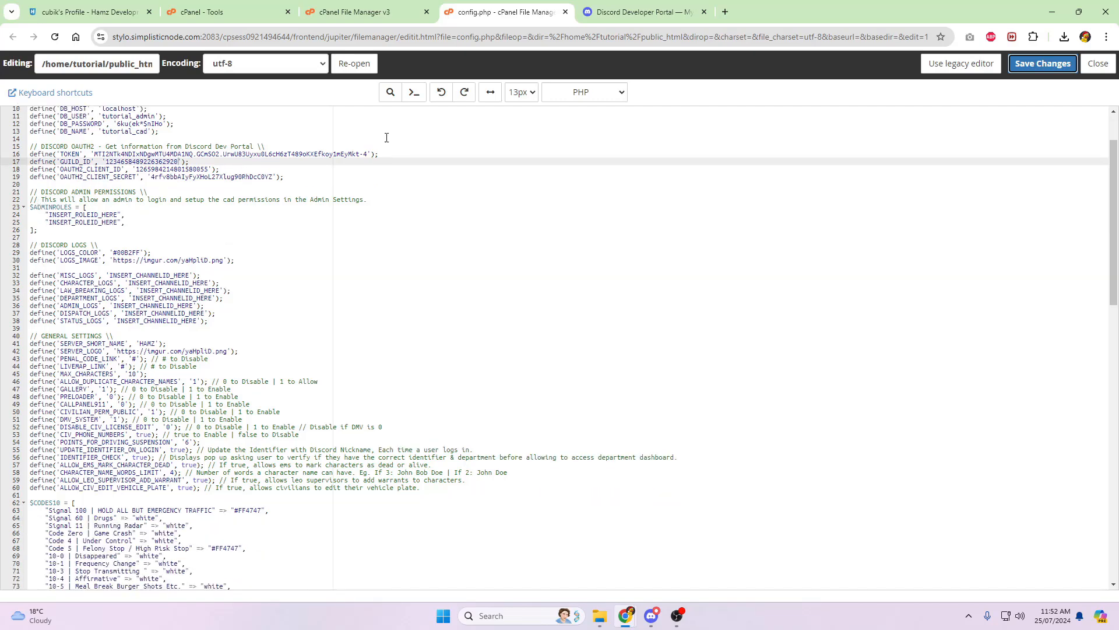
left_click(520, 92)
left_click(522, 167)
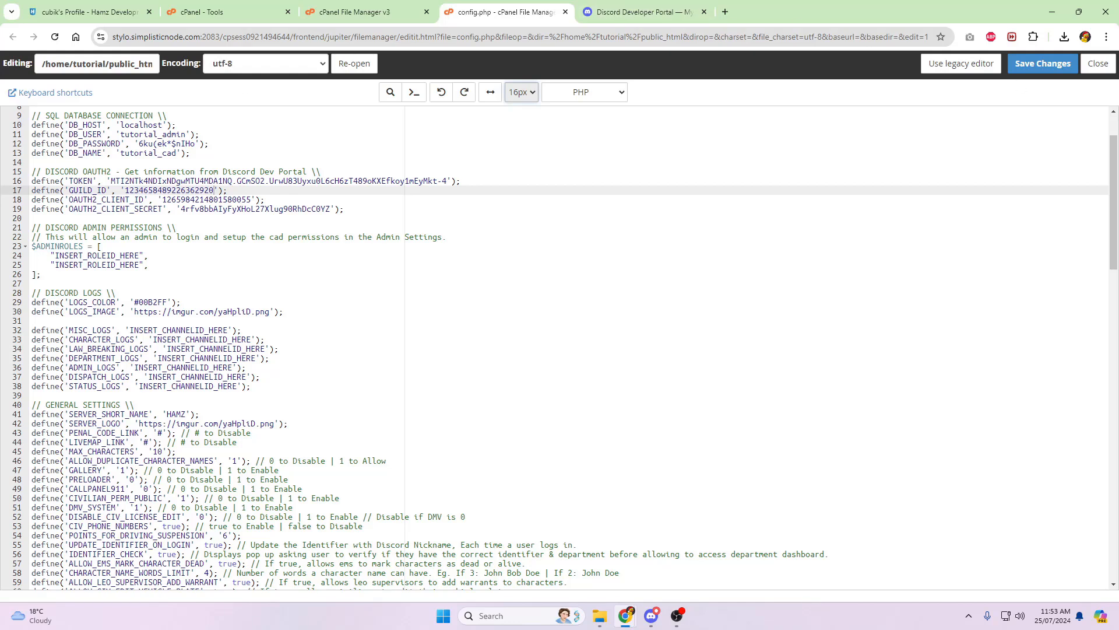
key("alt+Tab")
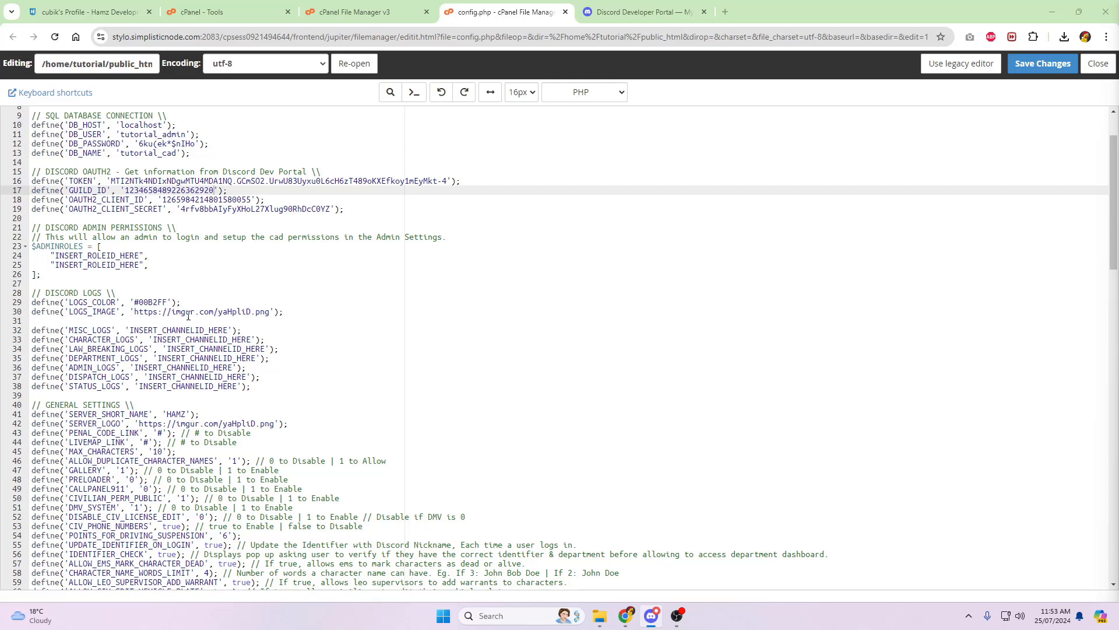
- Paste the admin role ID over the first INSERT_ROLEID_HERE and duplicate the placeholder role entry
double_click(105, 257)
key("ctrl+v")
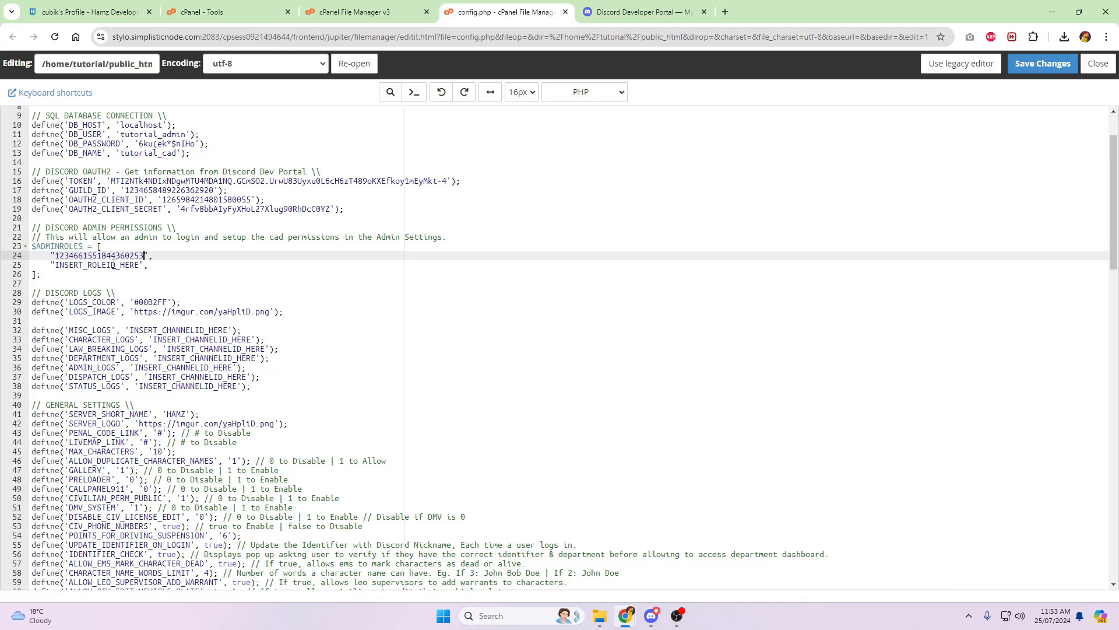
left_click_drag(152, 266, 51, 265)
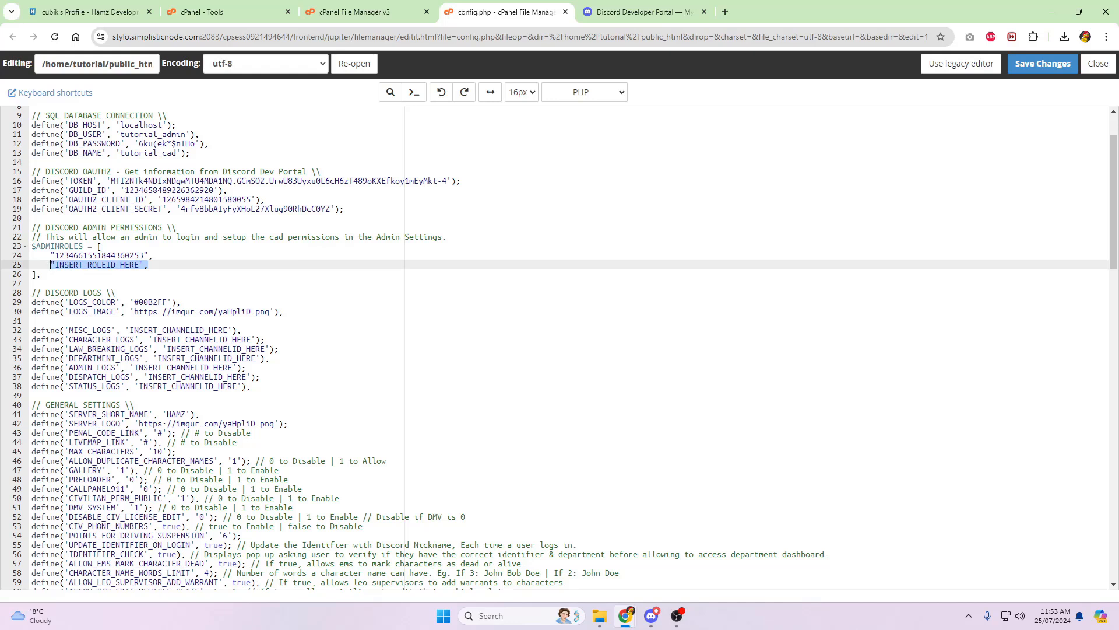
key("ctrl+c")
key("End")
key("Return")
key("ctrl+v")
key("Return")
key("ctrl+v")
key("Return")
key("ctrl+v")
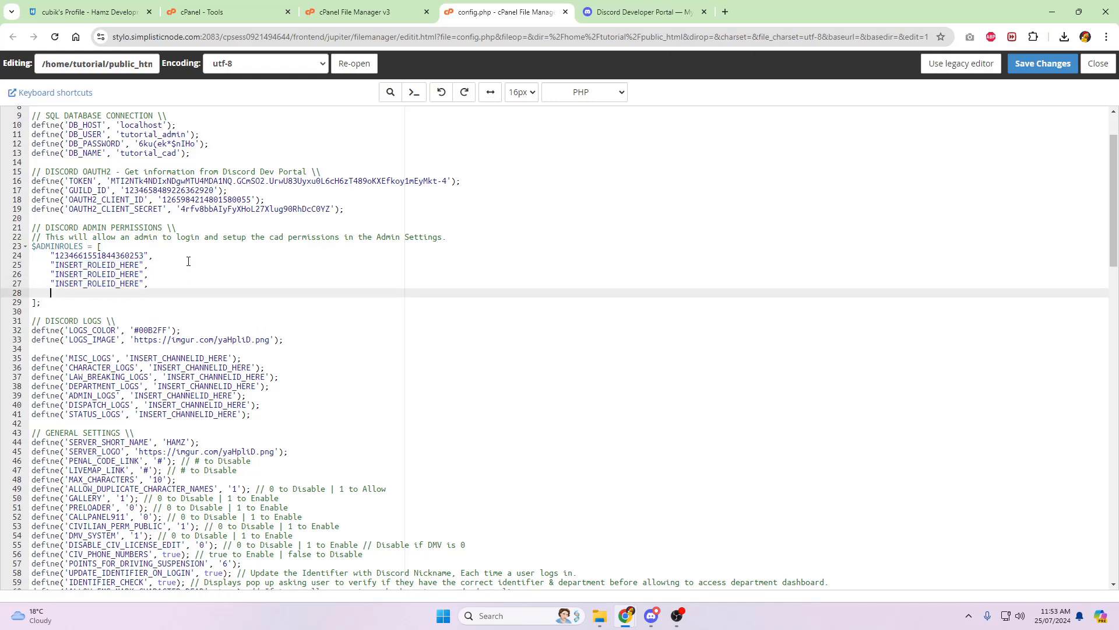
key("Return")
key("ctrl+v")
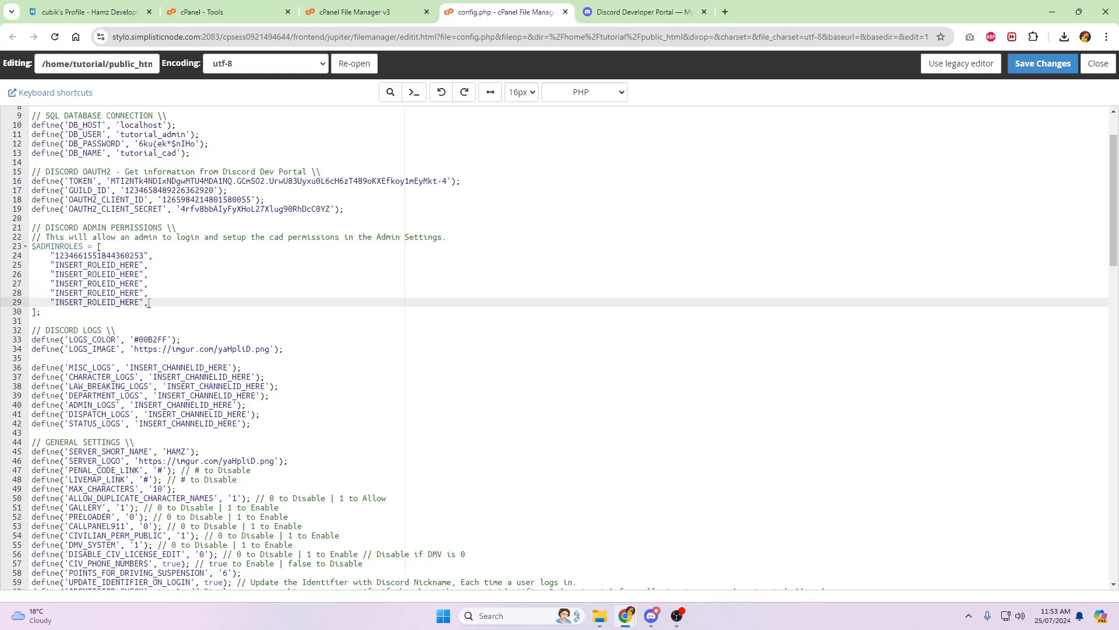
- Delete the extra placeholder role entries and save config.php
left_click_drag(150, 302, 12, 265)
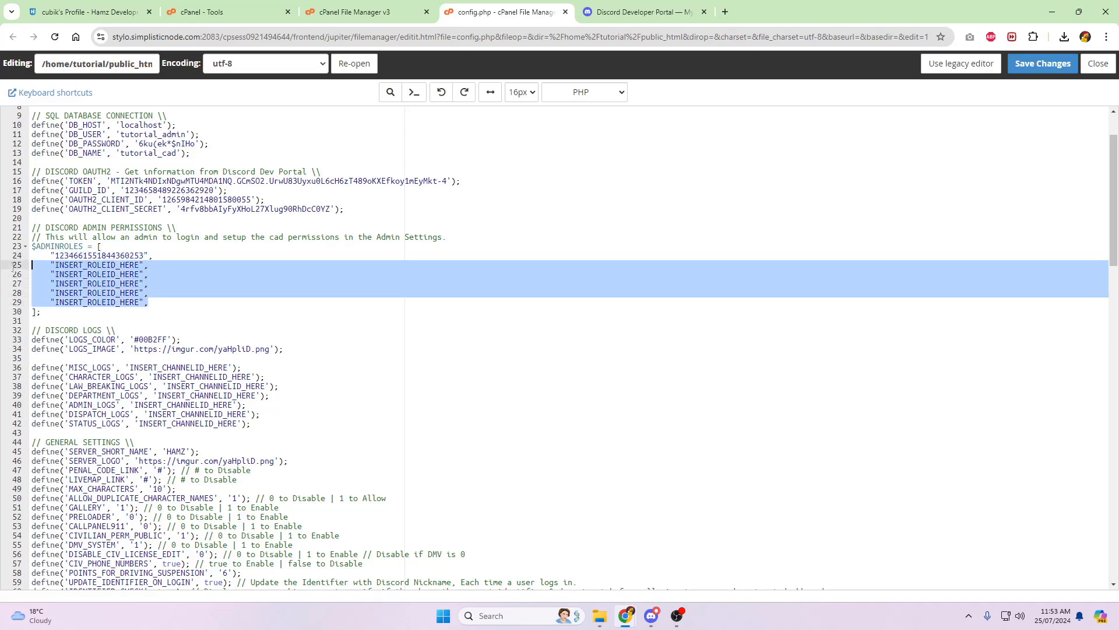
key("BackSpace")
key("BackSpace")
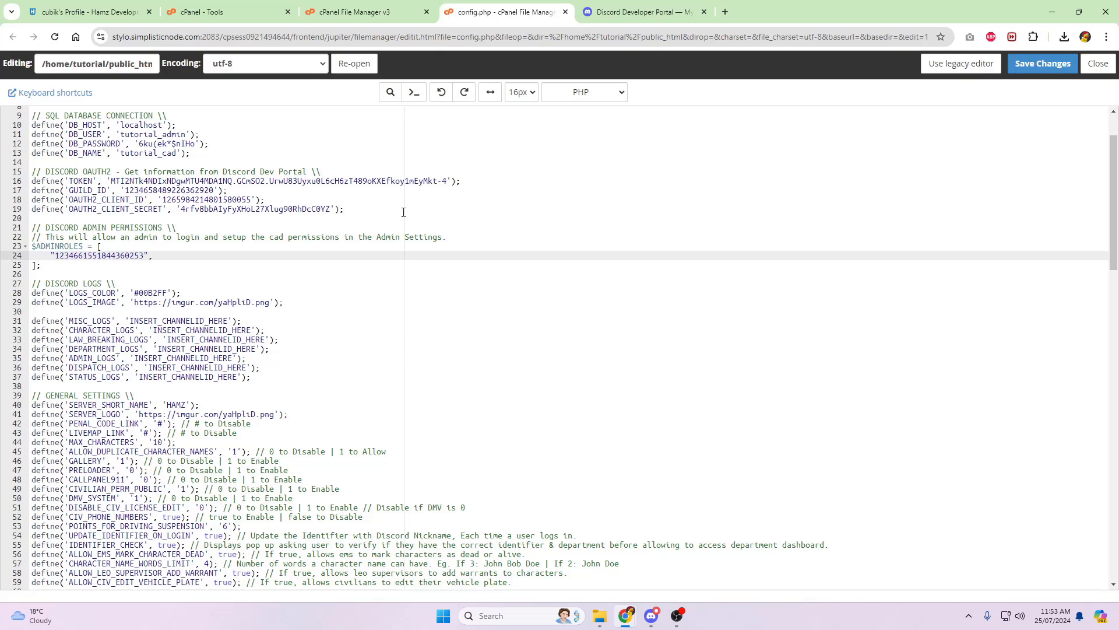
left_click(1031, 70)
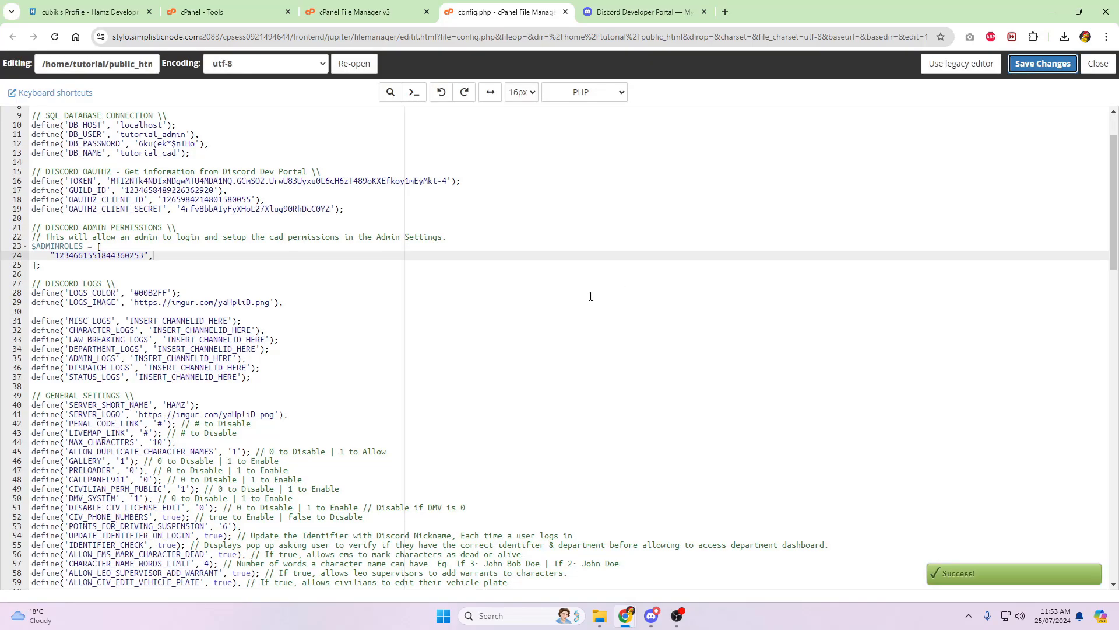
scroll(357, 297, "down", 1)
- Copy the LOGS_IMAGE Imgur URL from the Discord log settings in config.php
scroll(357, 297, "down", 3)
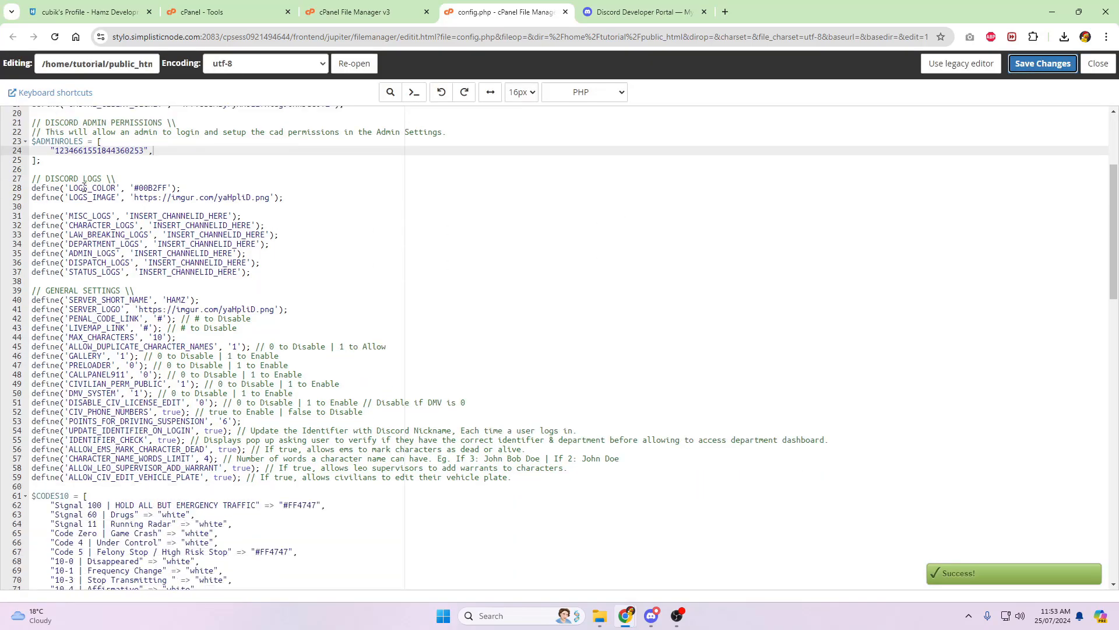
left_click_drag(32, 181, 266, 198)
left_click(101, 181)
left_click(90, 197)
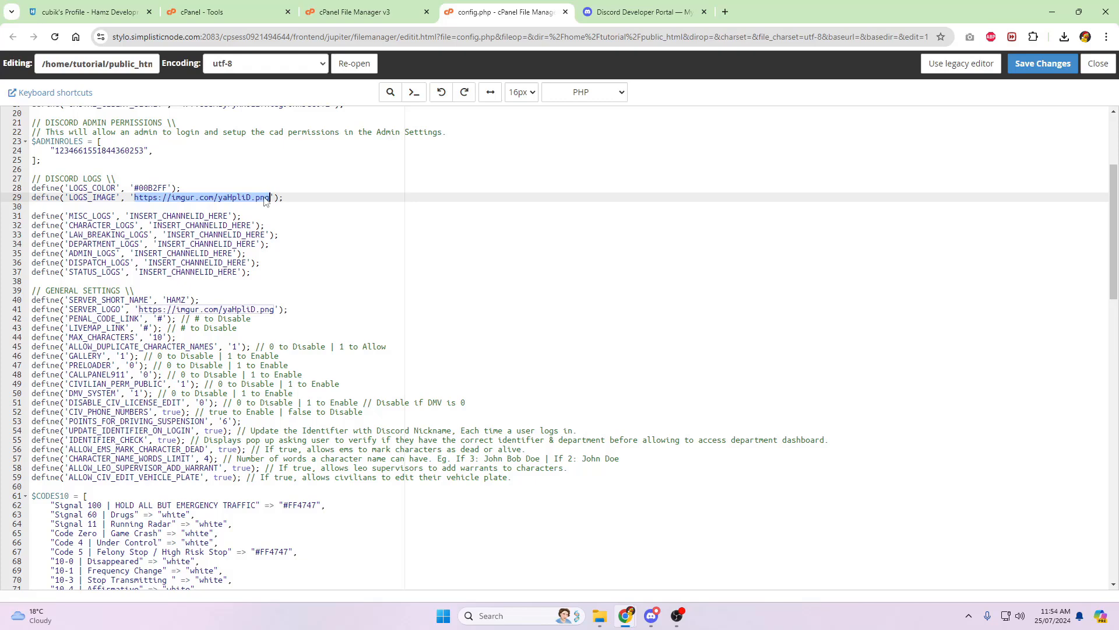
key("ctrl+c")
- Load the copied Imgur logo link in a new tab, then close it to return to the editor
key("ctrl+t")
key("ctrl+v")
key("Return")
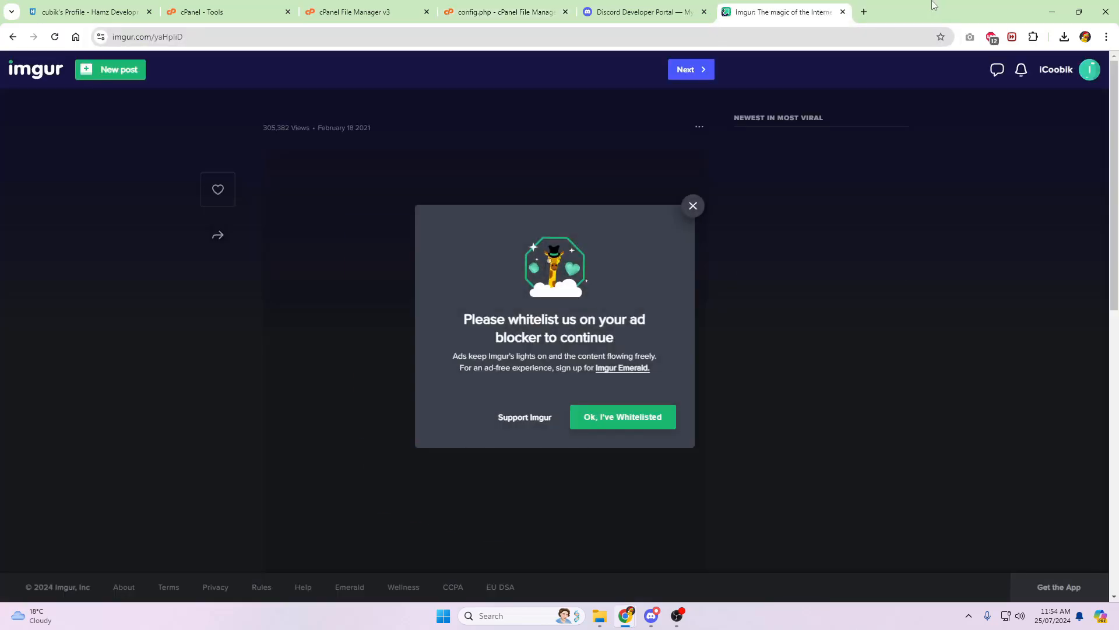
left_click(695, 207)
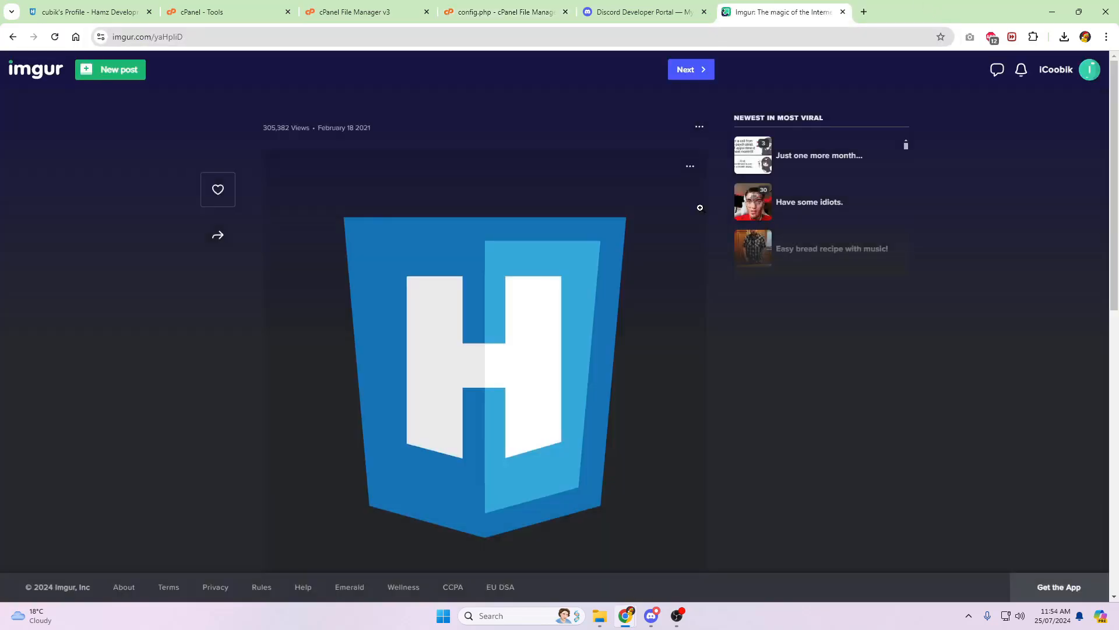
left_click(843, 12)
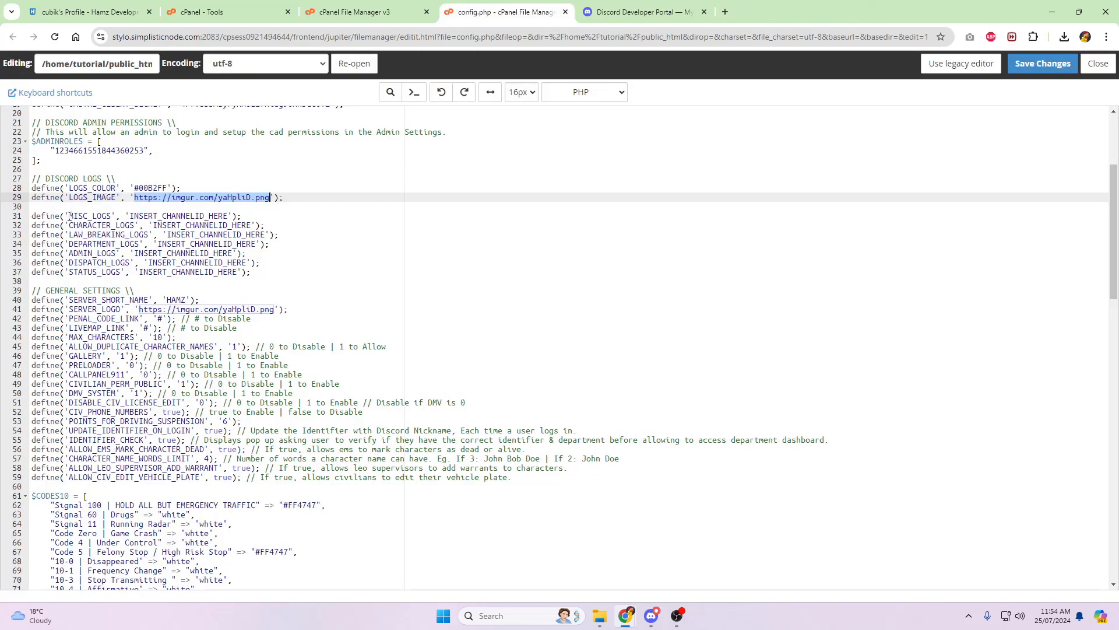
left_click_drag(184, 271, 181, 216)
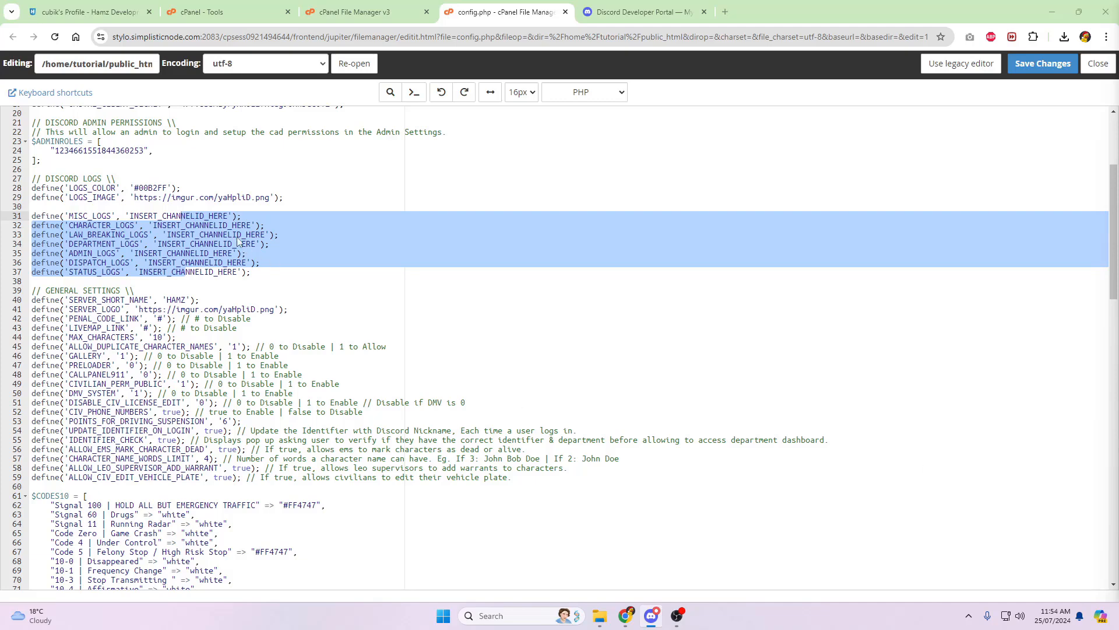
left_click(186, 225)
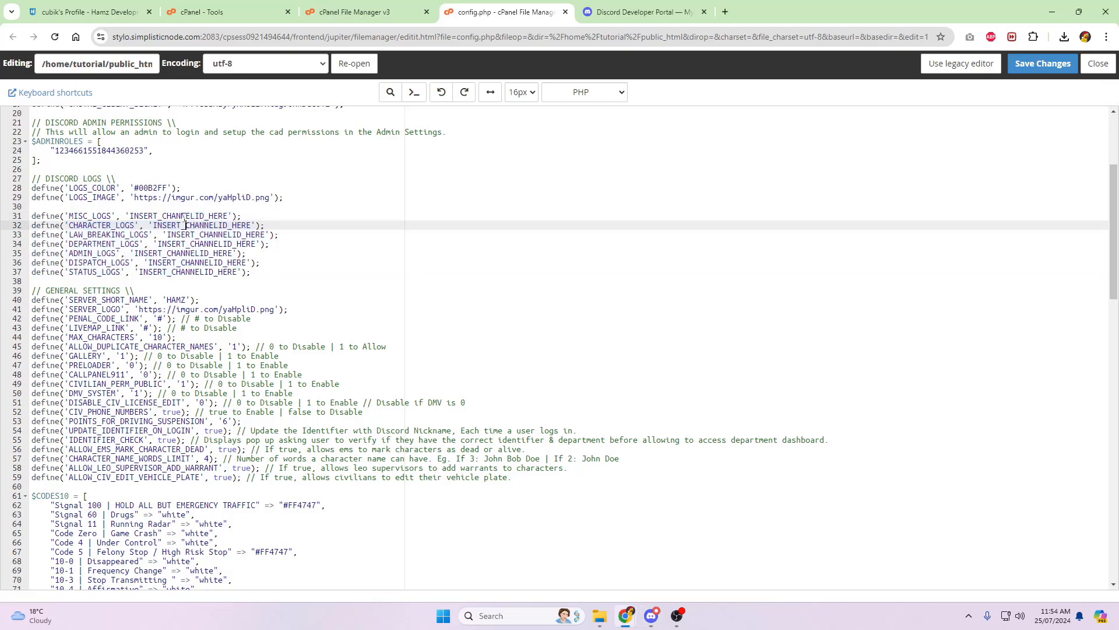
double_click(184, 216)
key("ctrl+v")
double_click(187, 226)
key("ctrl+v")
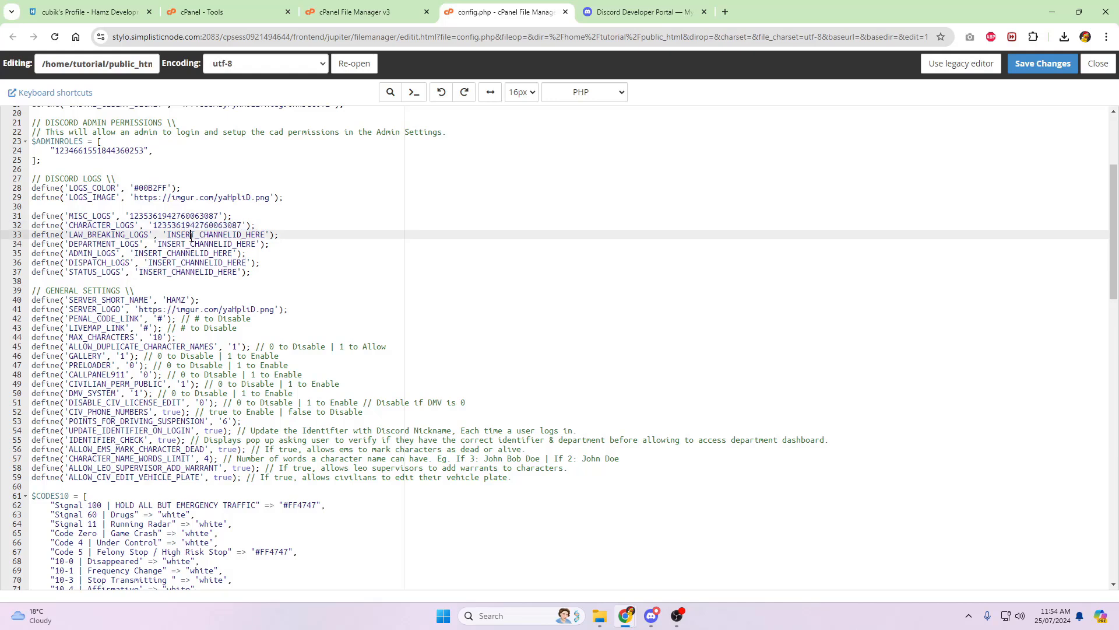
double_click(190, 235)
key("ctrl+v")
double_click(191, 244)
key("ctrl+v")
- Fill the remaining log channels through DISPATCH_LOGS and STATUS_LOGS with the same ID and save config.php
double_click(190, 253)
key("ctrl+v")
double_click(190, 263)
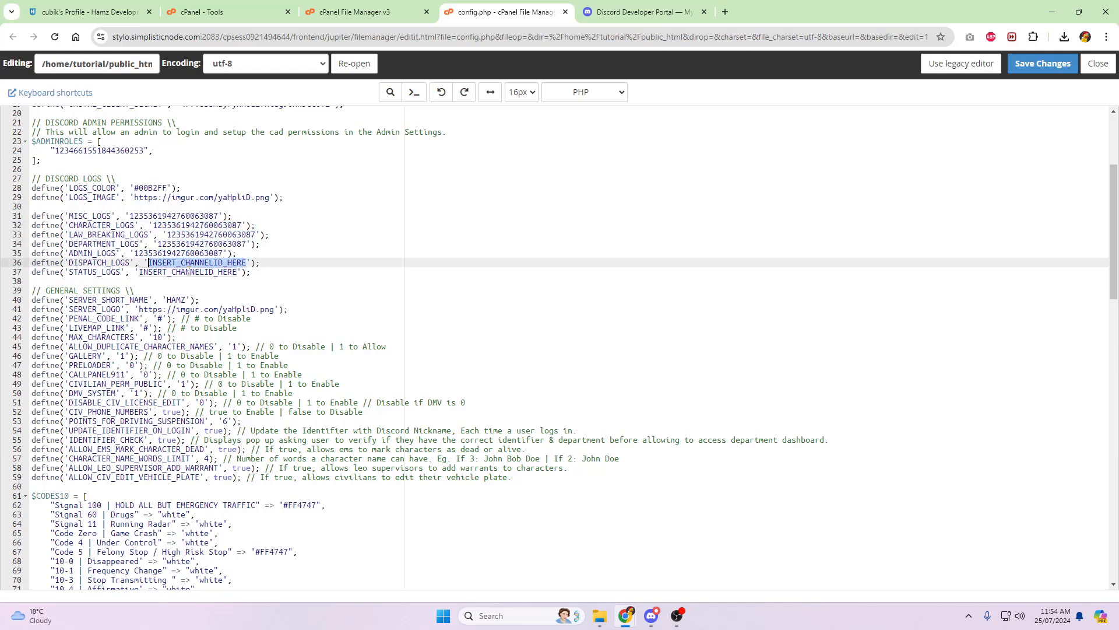
key("ctrl+v")
left_click(190, 276)
double_click(190, 272)
key("ctrl+v")
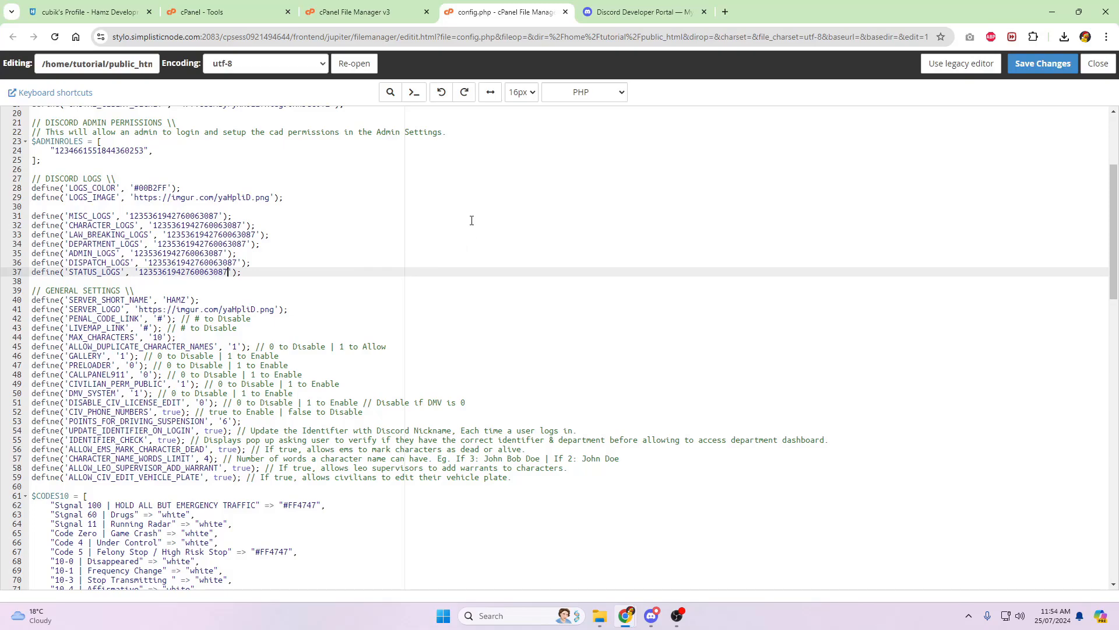
left_click(1043, 64)
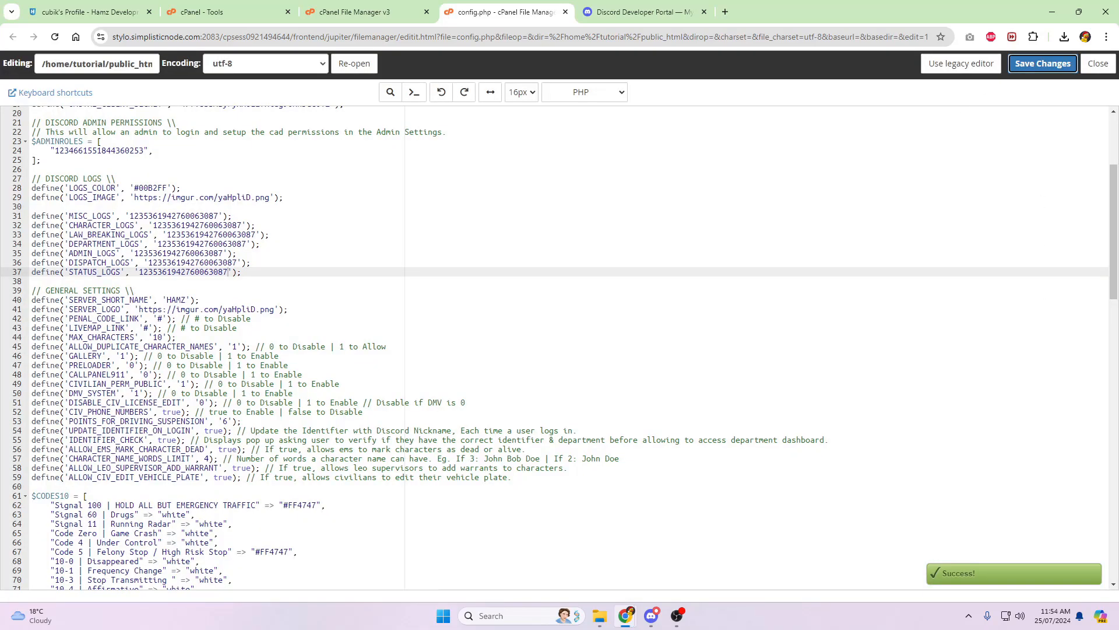
key("alt+Tab")
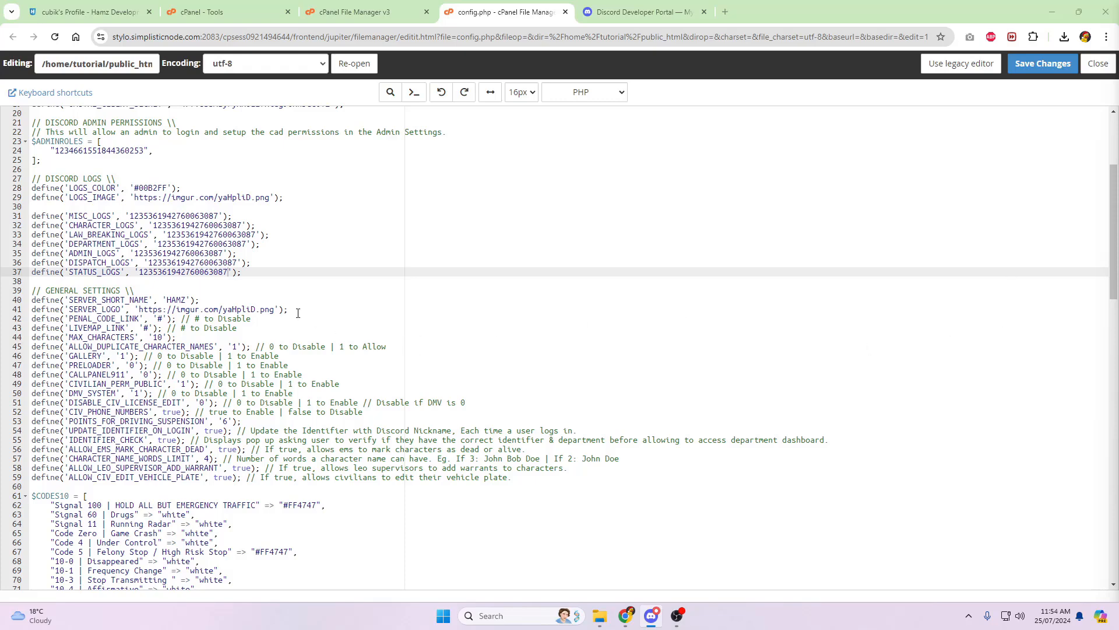
- Change SERVER_SHORT_NAME from HAMZ to 'Tutorial'
scroll(286, 284, "down", 3)
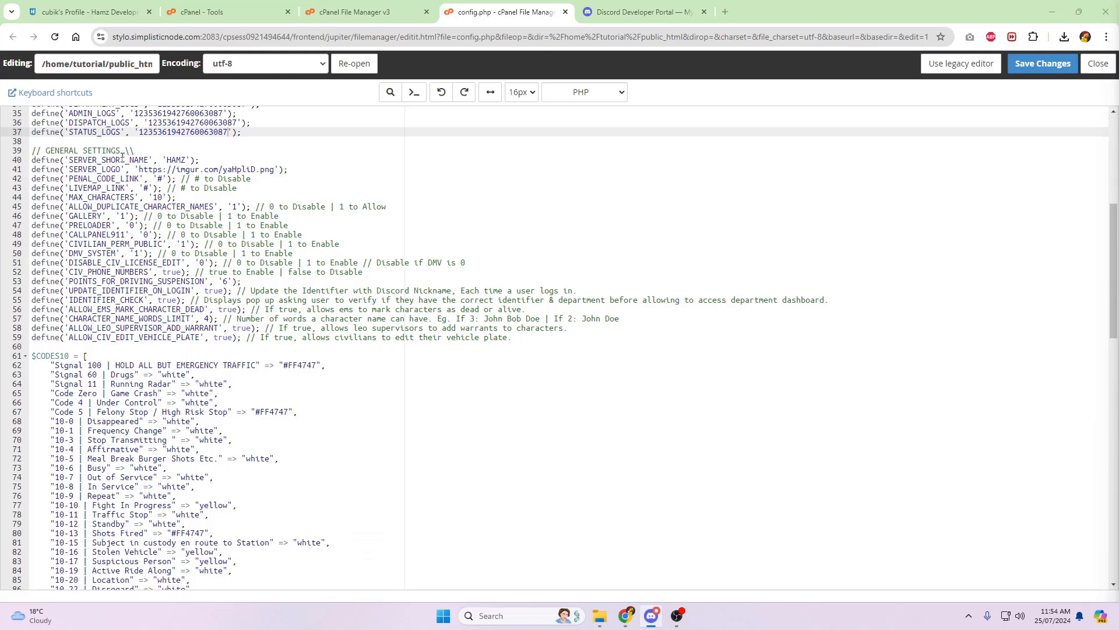
double_click(179, 162)
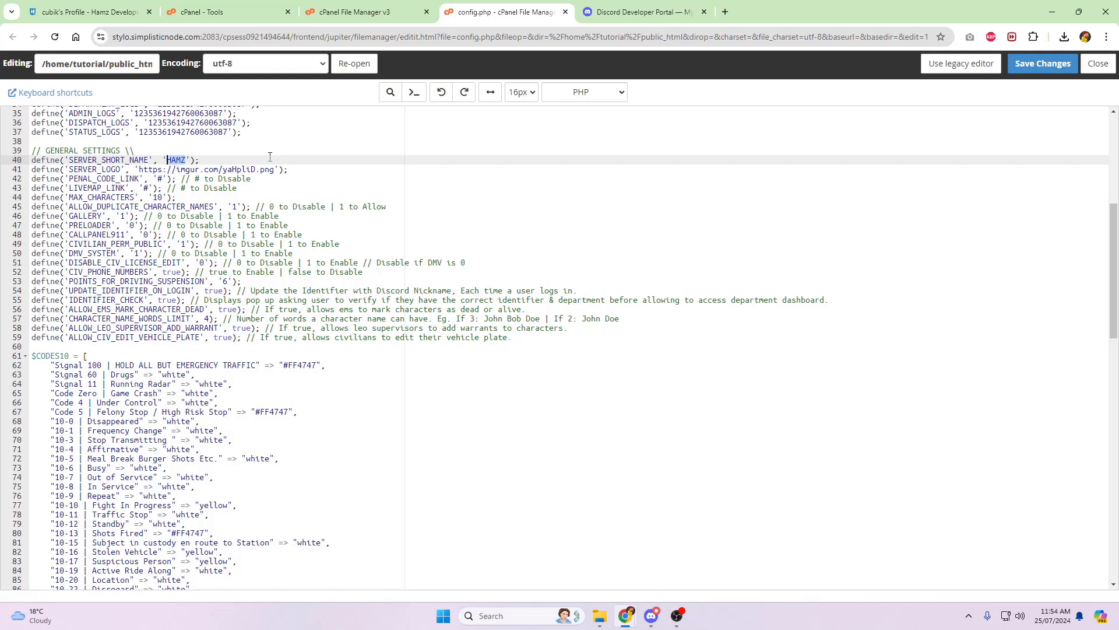
type("Tutorial")
- Review the logo and link values, then change MAX_CHARACTERS from 10 to 100
left_click_drag(139, 169, 276, 169)
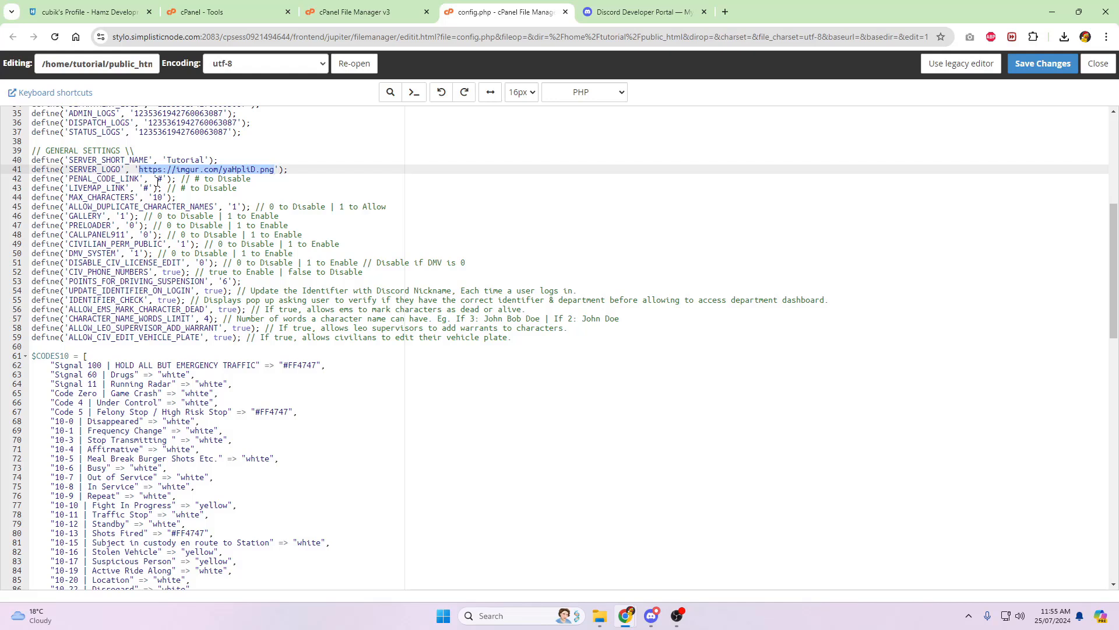
left_click(160, 179)
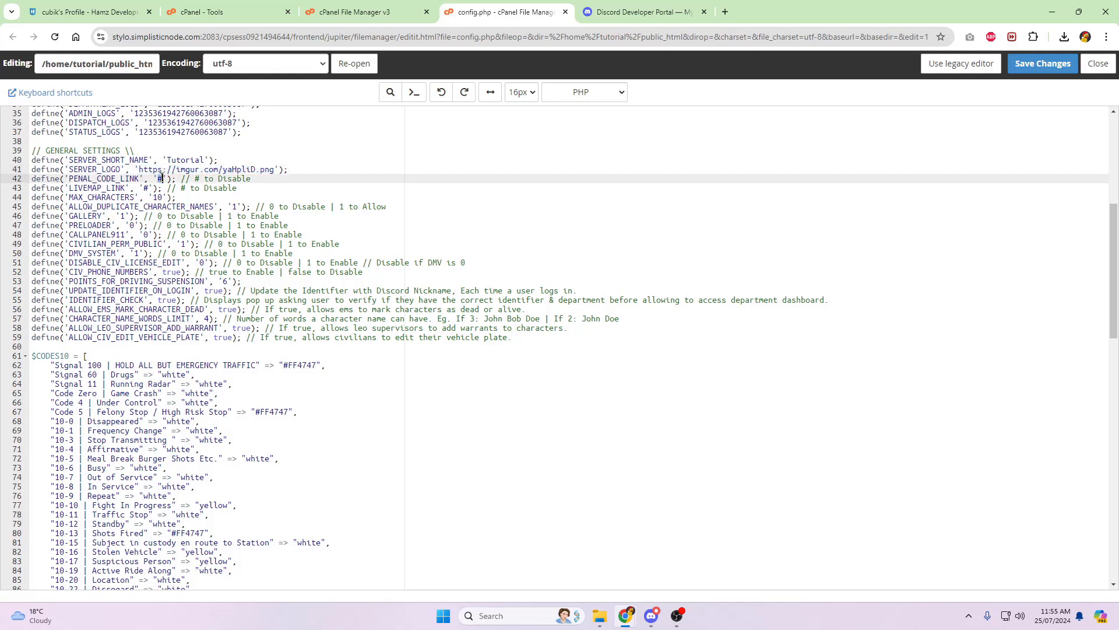
left_click_drag(139, 188, 148, 188)
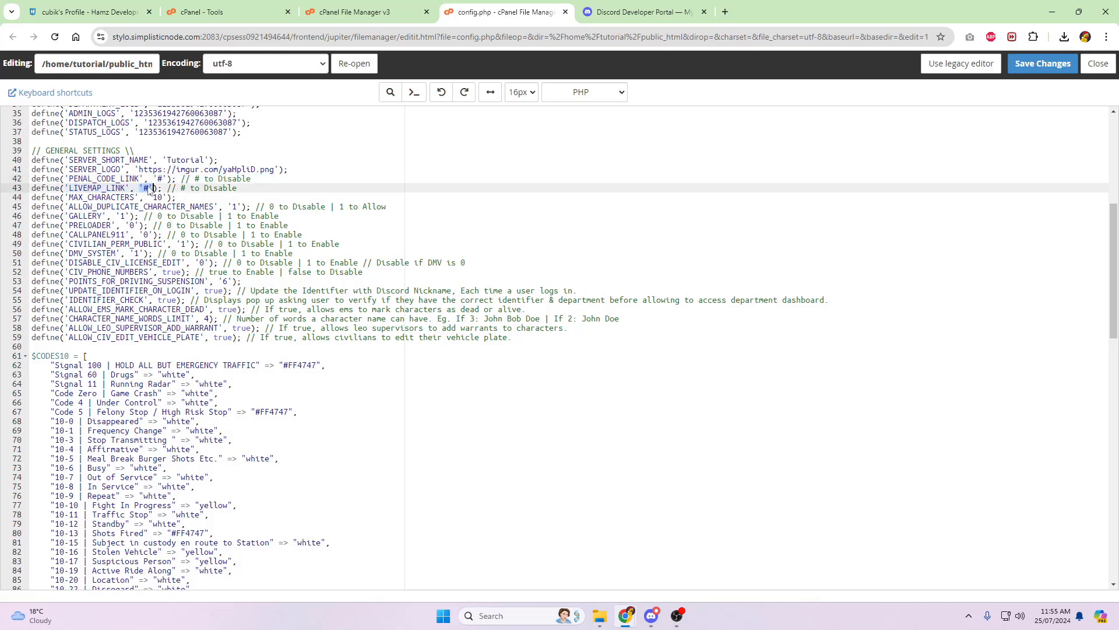
left_click_drag(149, 189, 154, 189)
left_click_drag(177, 198, 32, 199)
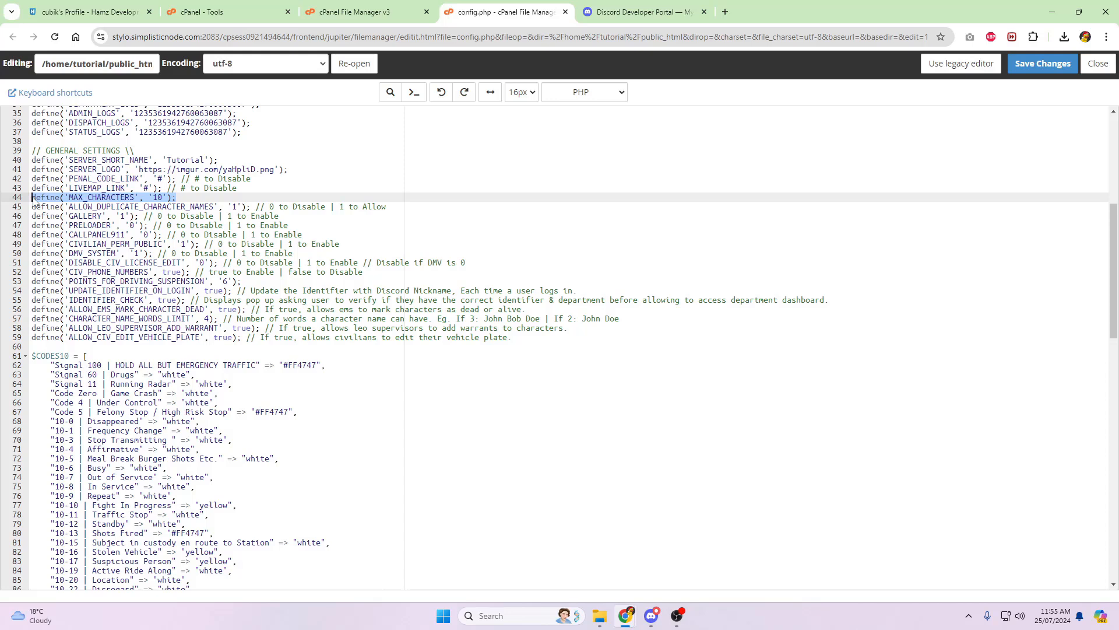
left_click(164, 198)
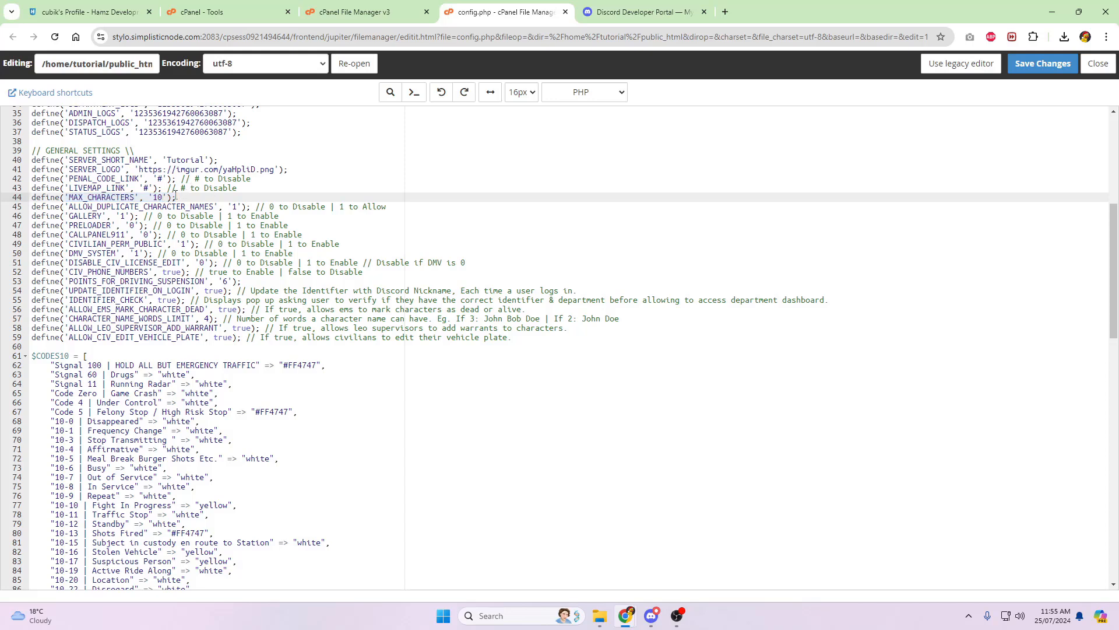
type("0")
left_click(238, 205)
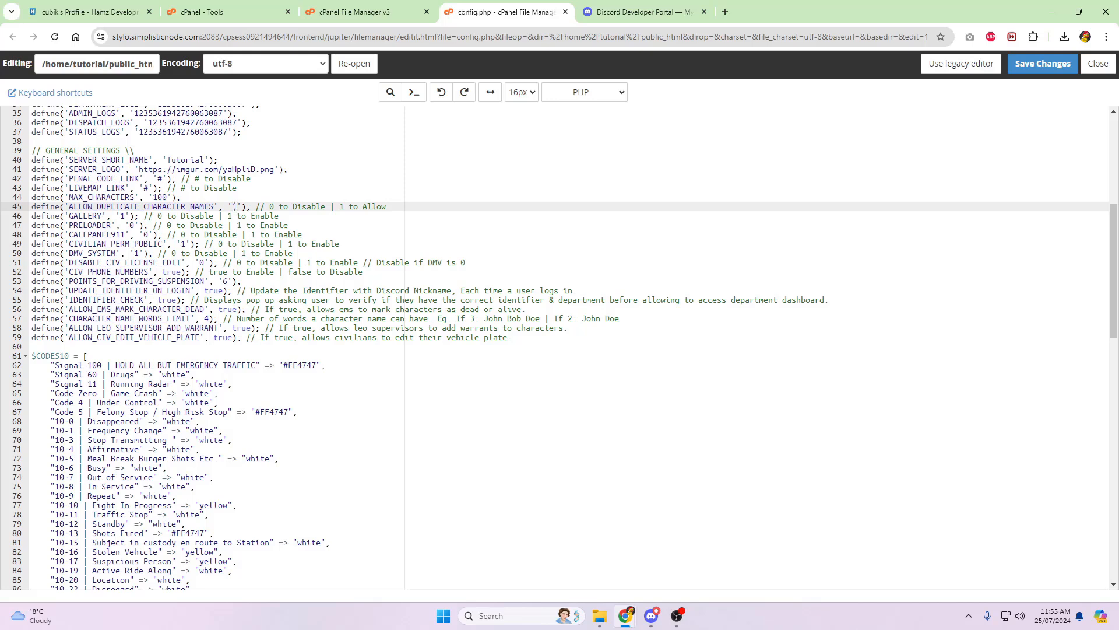
double_click(123, 216)
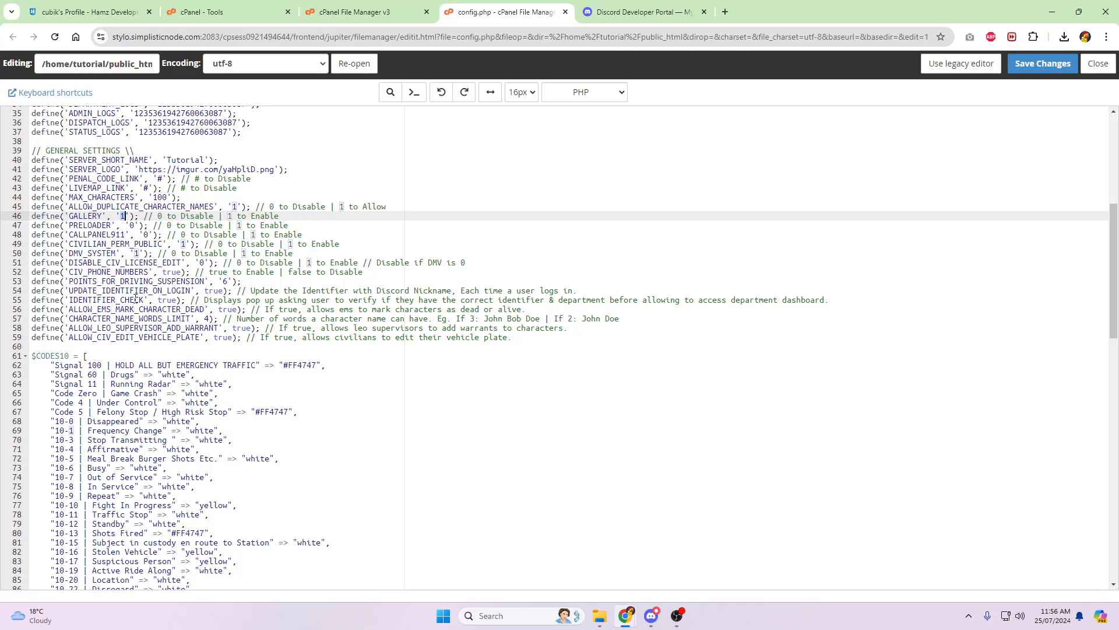
left_click_drag(212, 338, 23, 241)
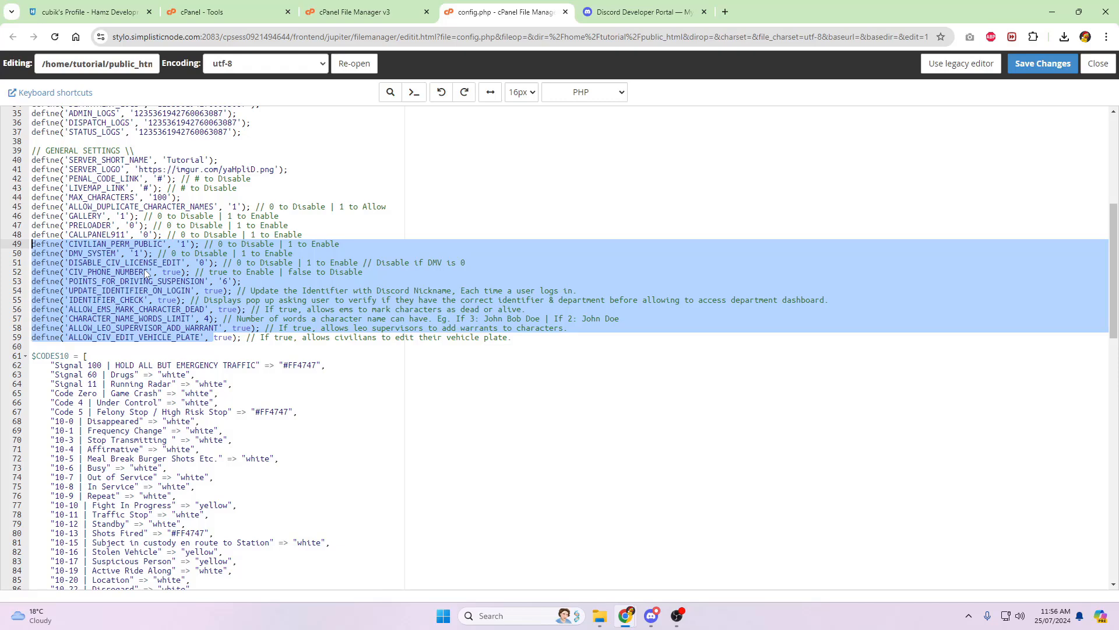
scroll(145, 268, "down", 5)
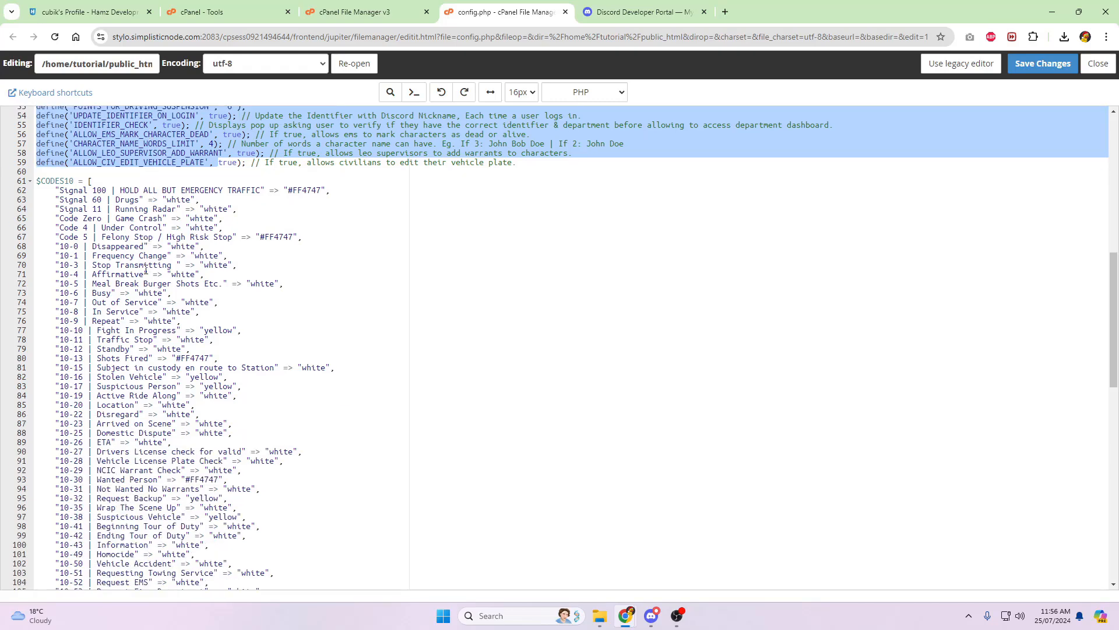
scroll(146, 271, "down", 5)
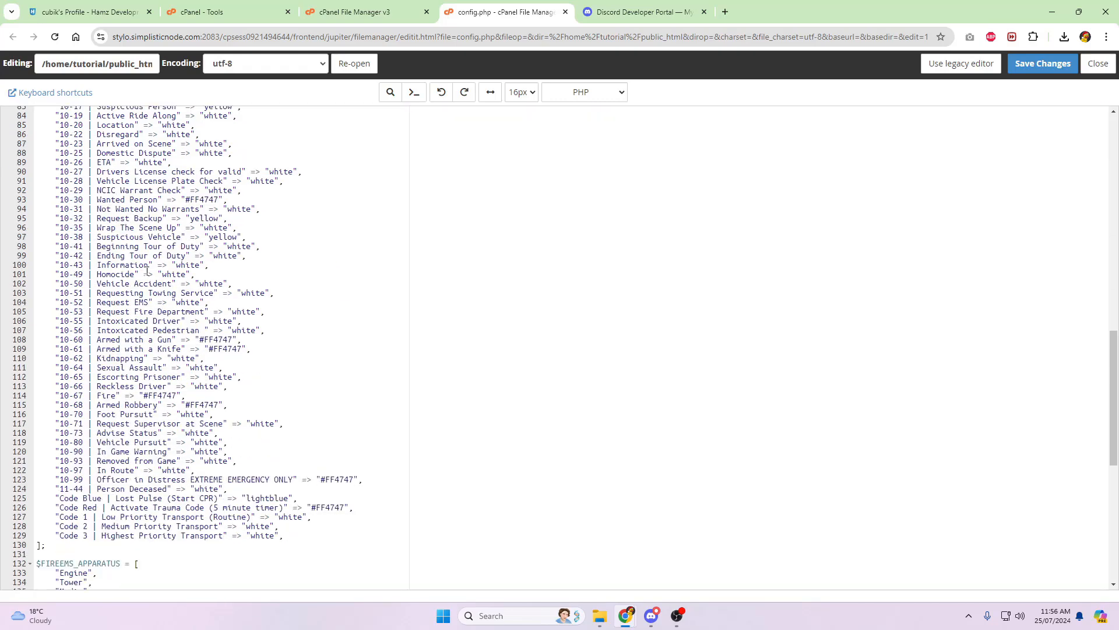
scroll(147, 272, "up", 5)
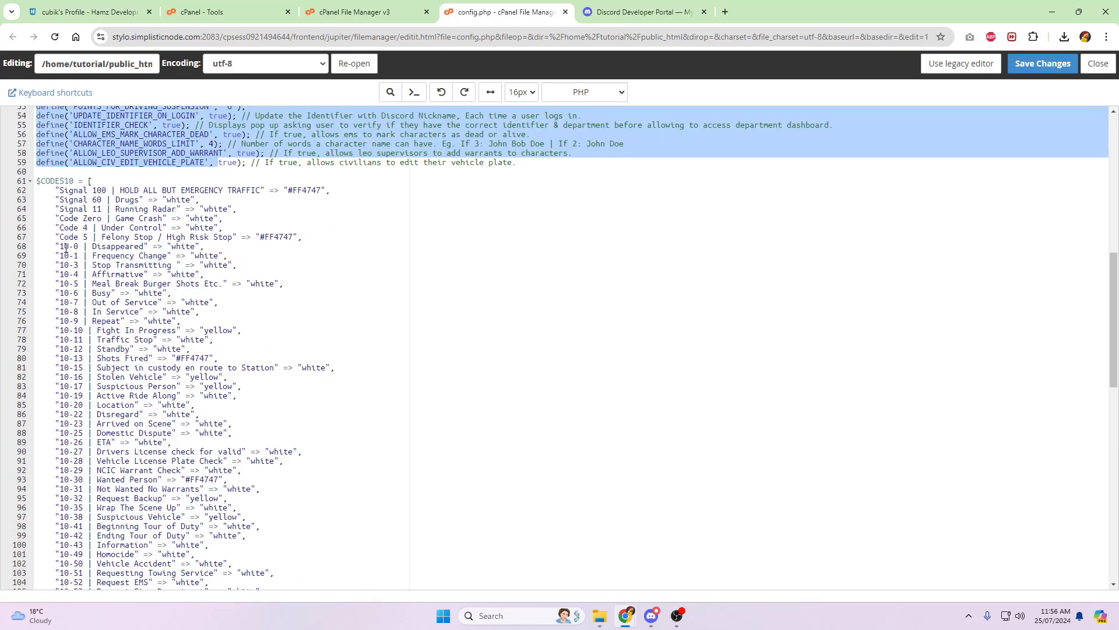
double_click(222, 330)
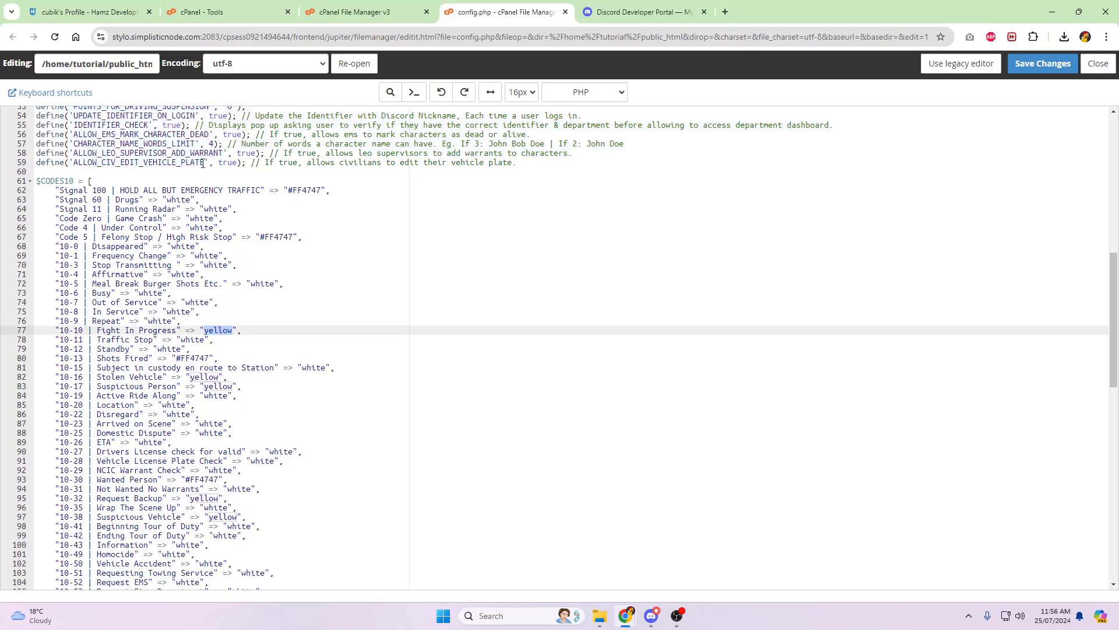
scroll(233, 318, "down", 10)
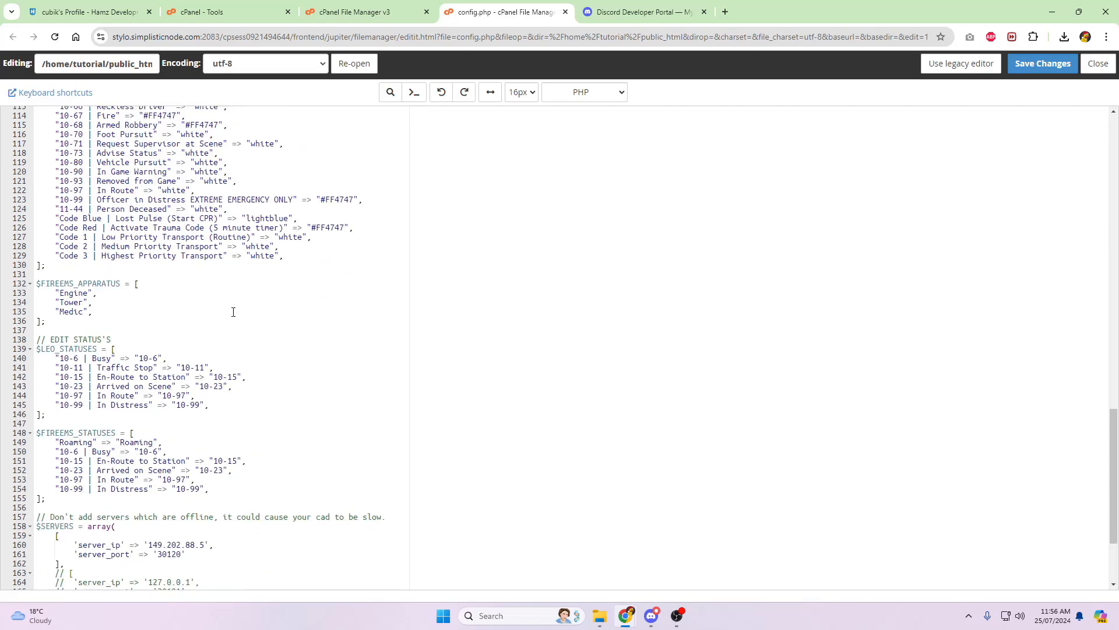
left_click_drag(63, 326, 37, 286)
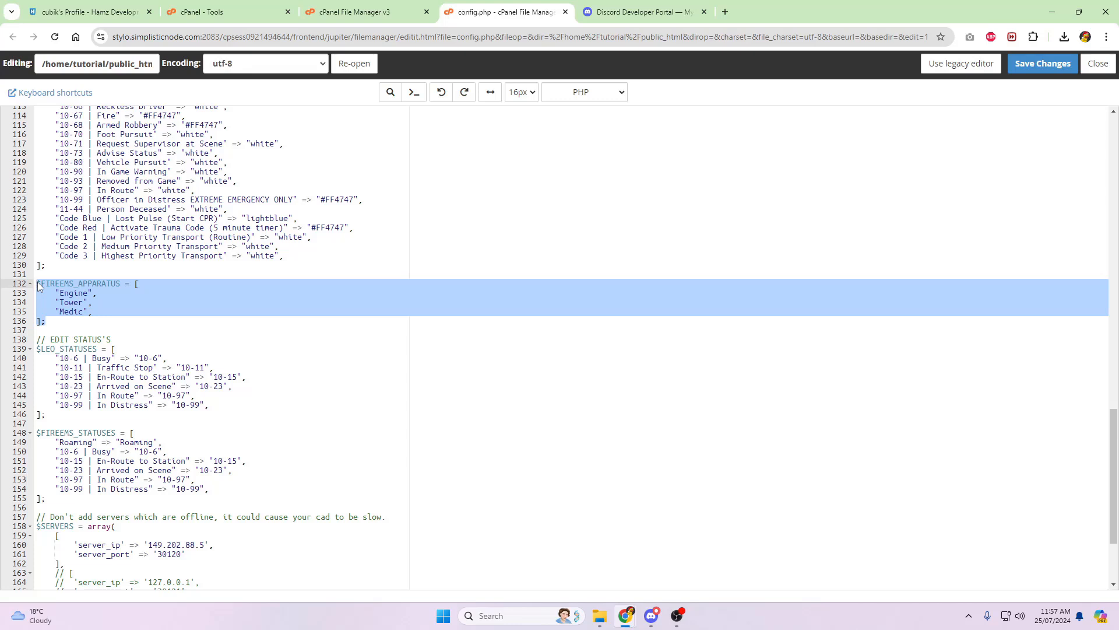
left_click(84, 294)
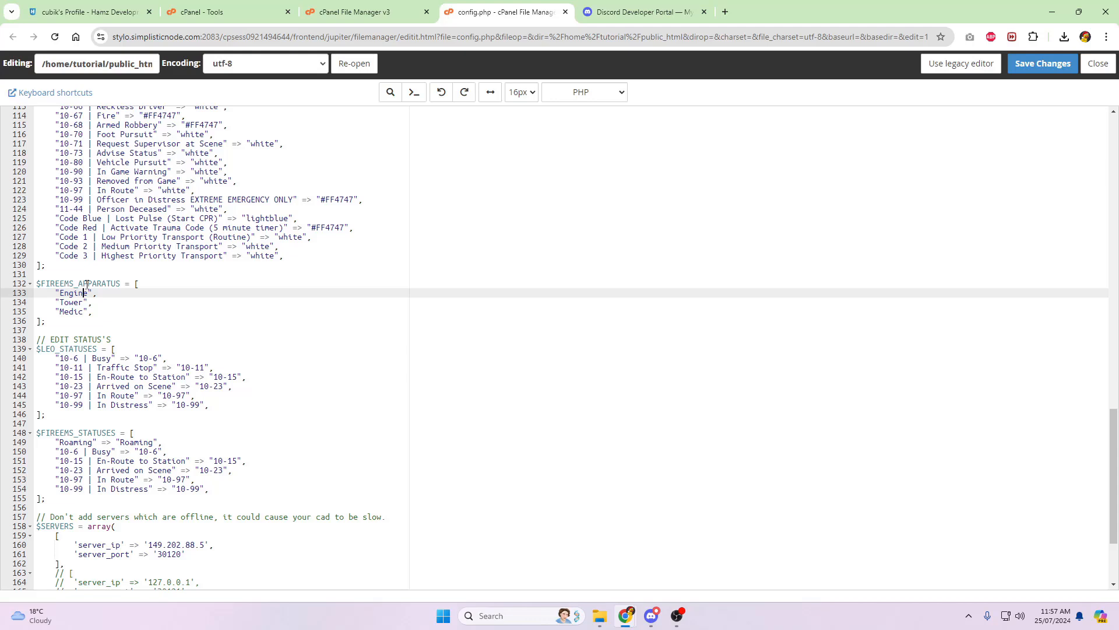
scroll(94, 287, "down", 3)
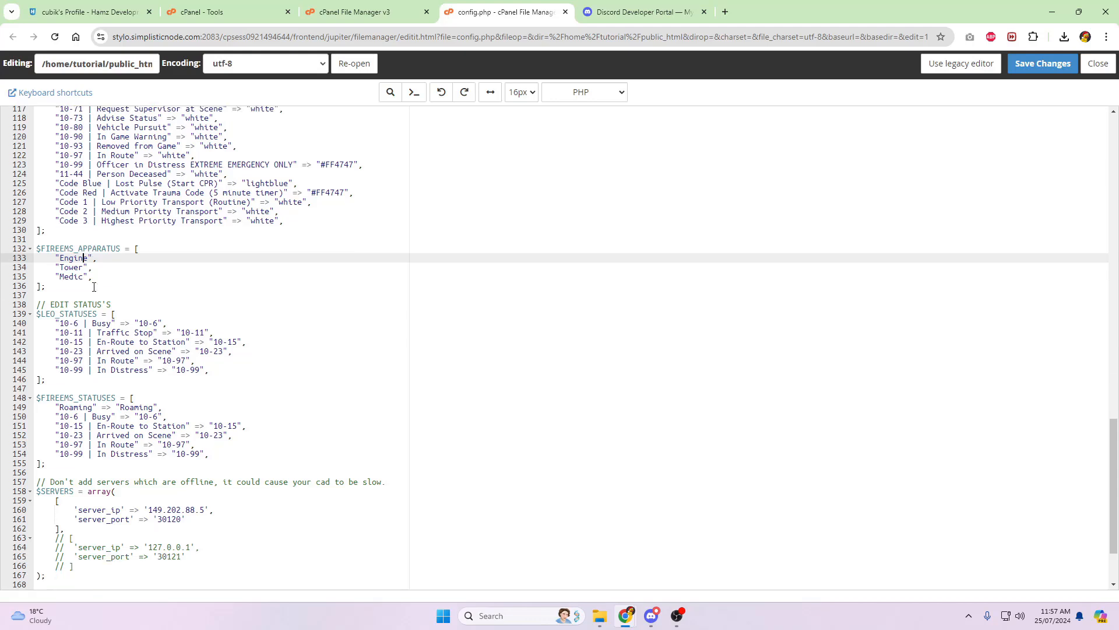
scroll(93, 287, "down", 1)
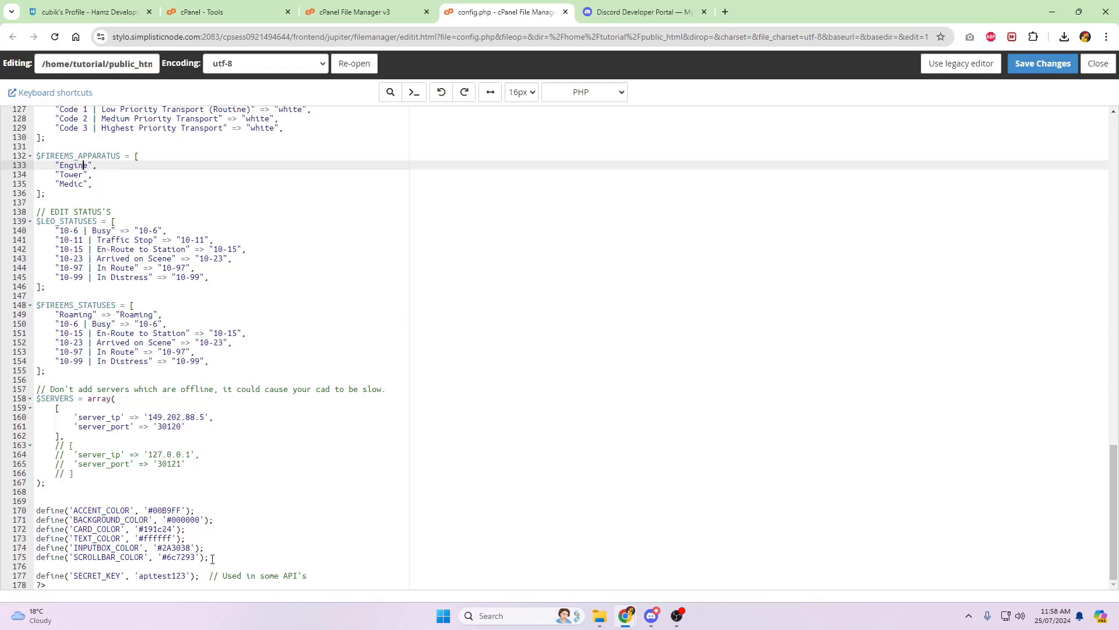
- Generate a random password on RANDOM.ORG and copy it
left_click_drag(213, 559, 36, 510)
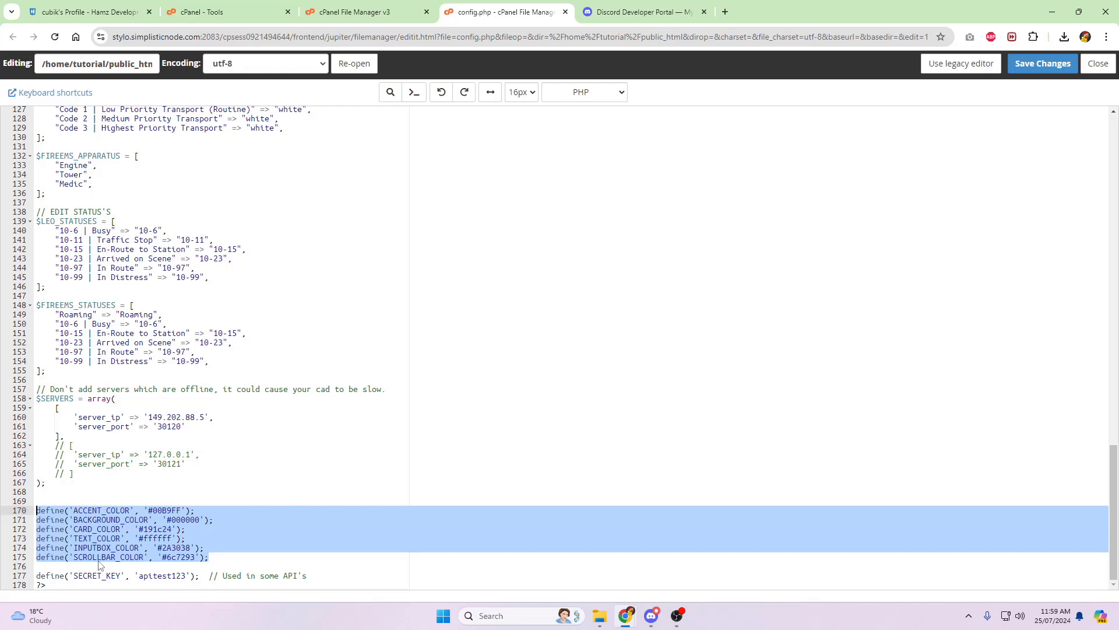
key("ctrl+t")
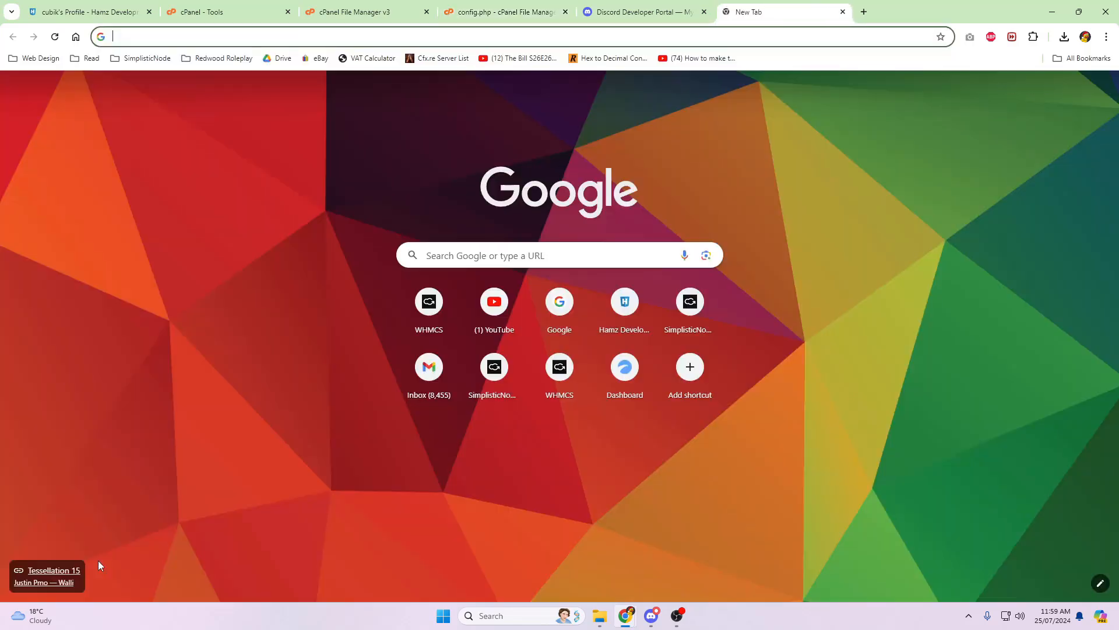
type("password")
key("Return")
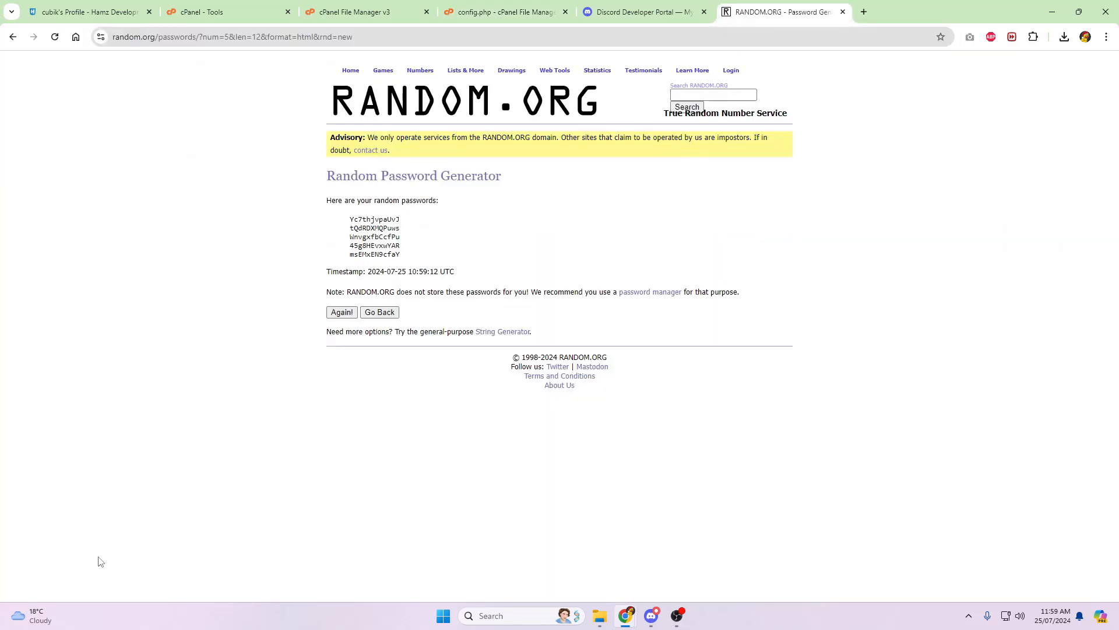
double_click(371, 220)
left_click(624, 13)
- Replace the SECRET_KEY value in config.php with the copied password and save
left_click(550, 7)
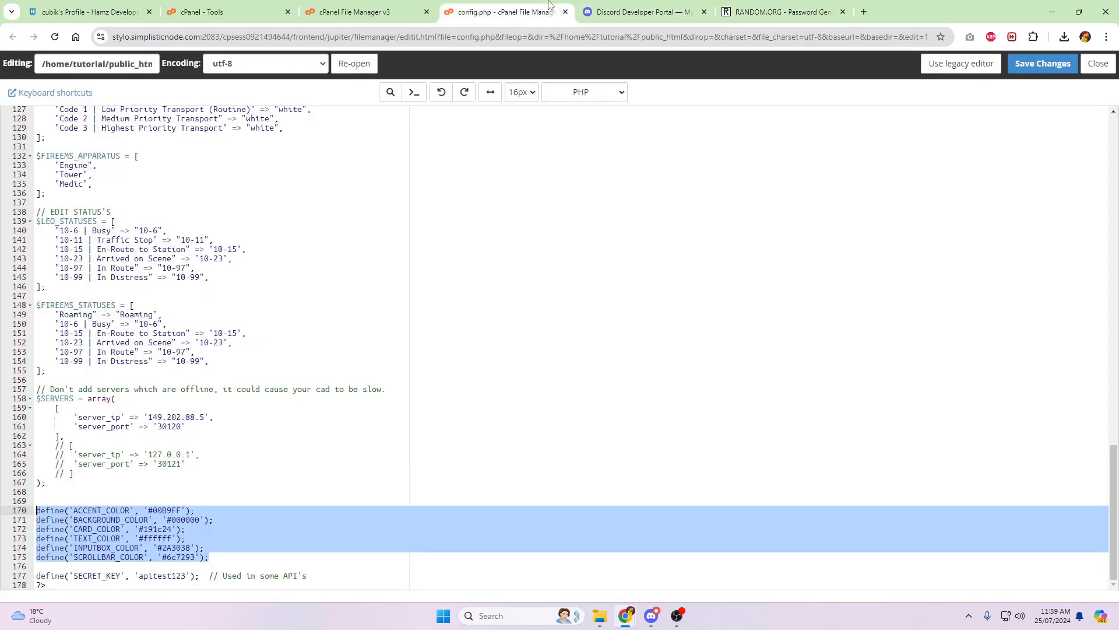
double_click(158, 576)
key("ctrl+v")
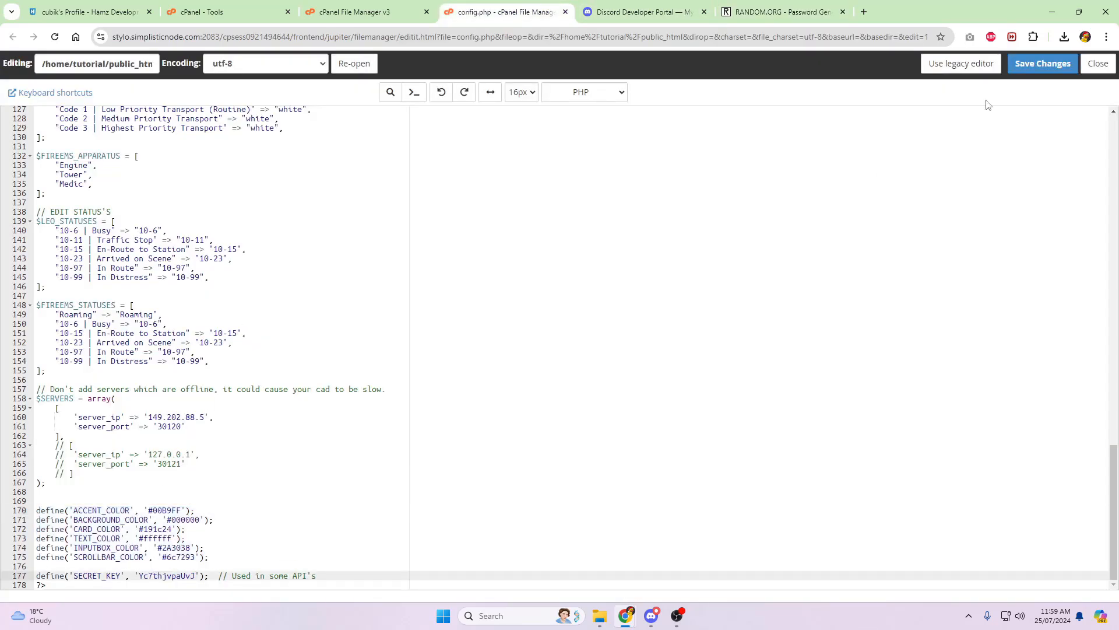
left_click(1040, 65)
scroll(375, 392, "up", 20)
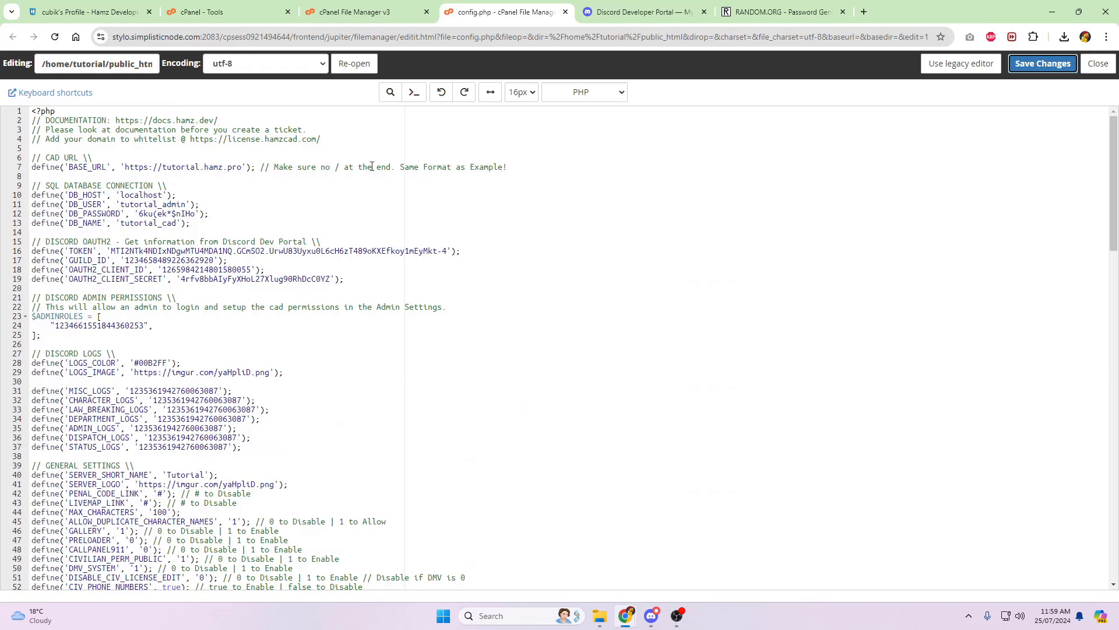
- Log in to the Hamz license site with Discord and locate the CAD License
left_click(865, 13)
type("l")
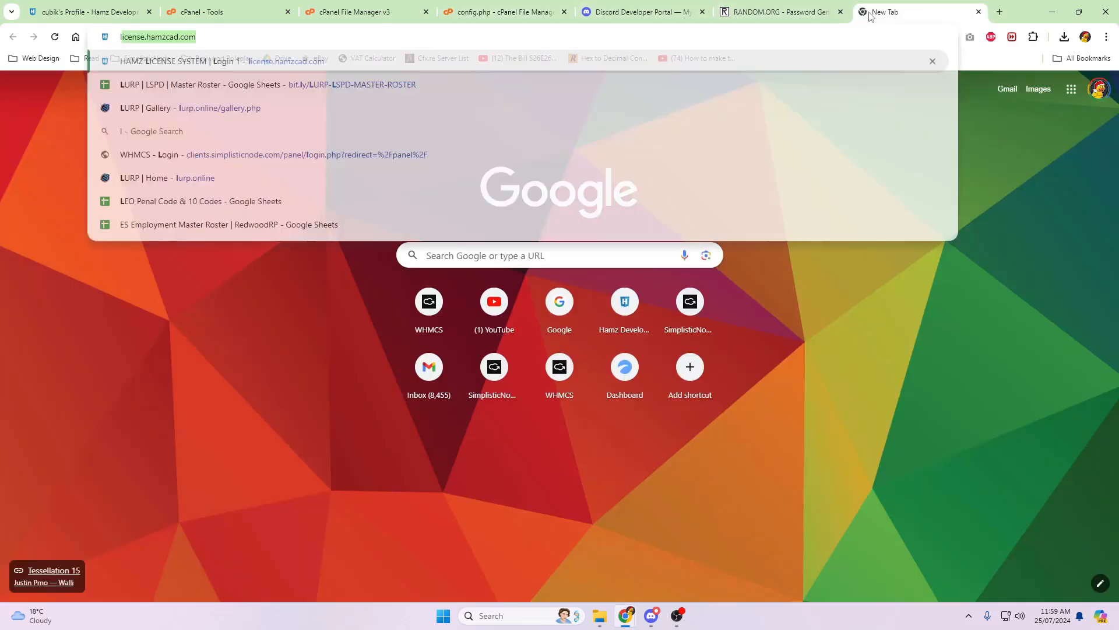
type("icen")
key("Return")
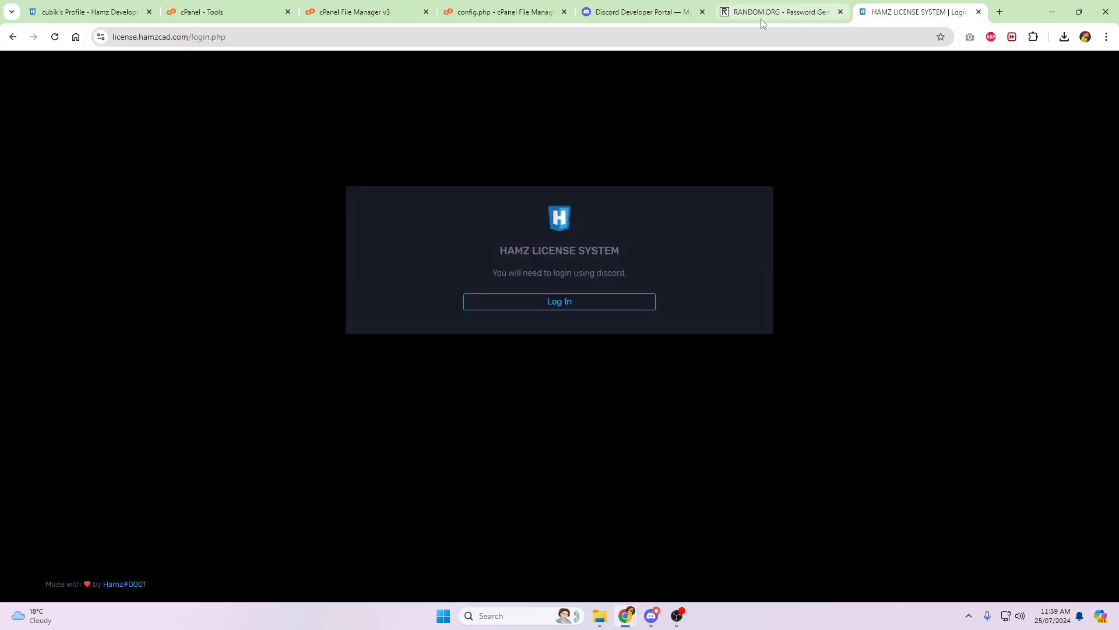
left_click(599, 309)
left_click(653, 523)
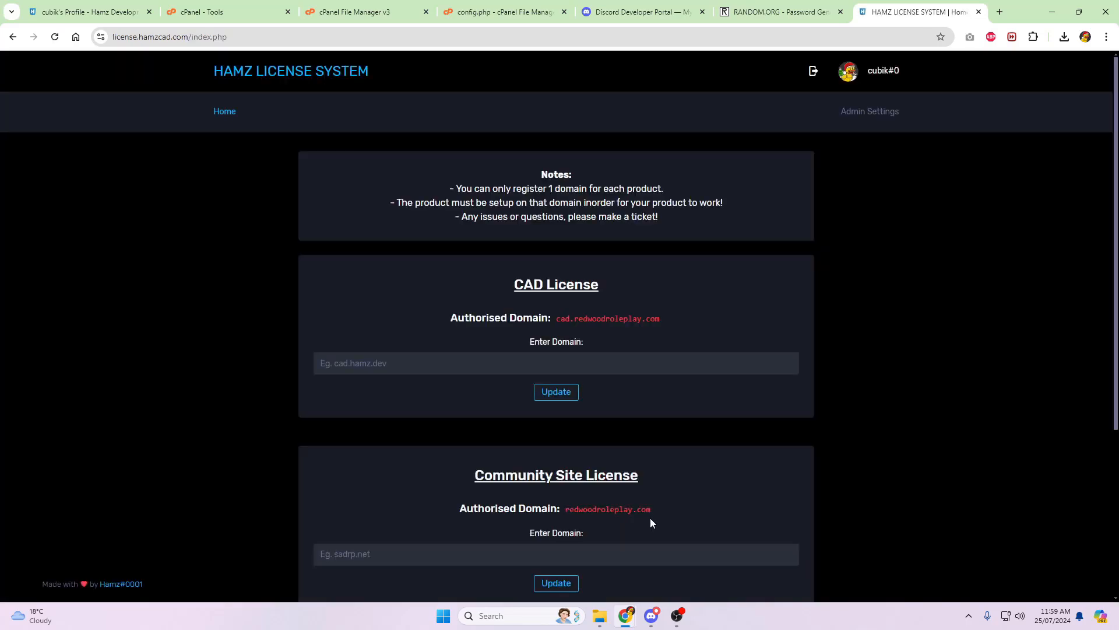
scroll(651, 521, "down", 4)
scroll(651, 520, "up", 4)
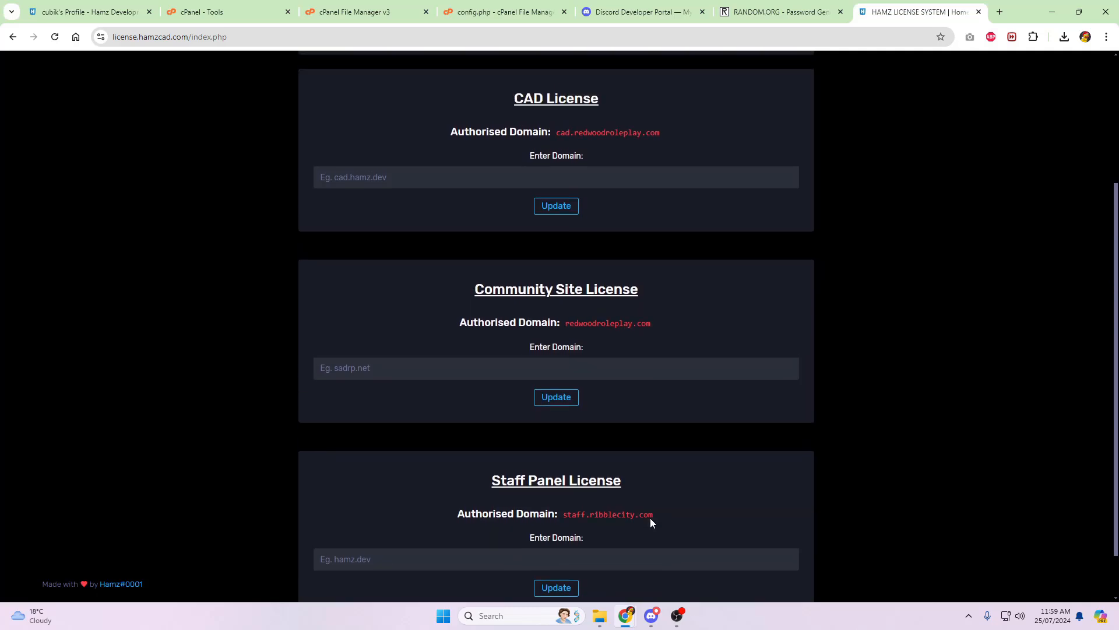
left_click_drag(530, 292, 632, 269)
- Set the CAD License domain to tutorial.hamz.pro, then save config.php again
left_click(523, 12)
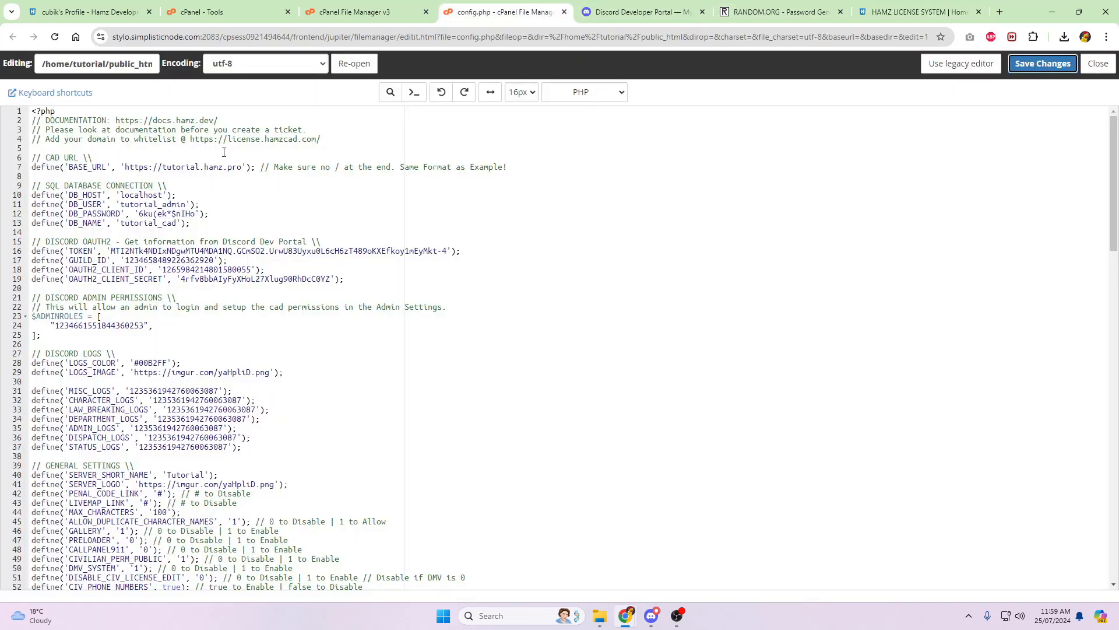
left_click_drag(241, 167, 163, 167)
key("ctrl+c")
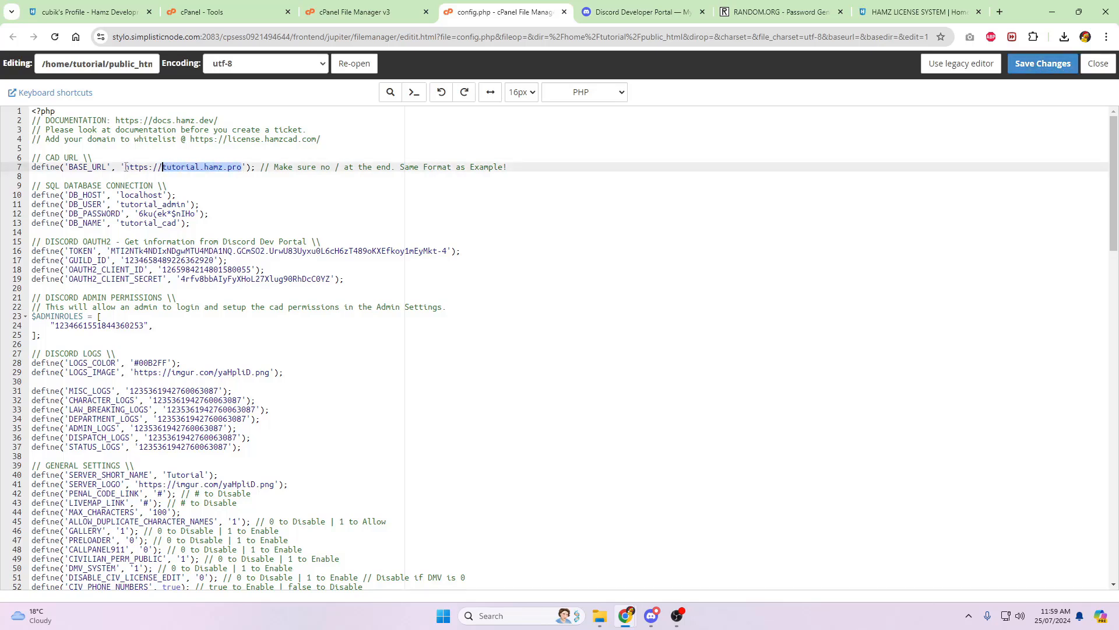
left_click(920, 12)
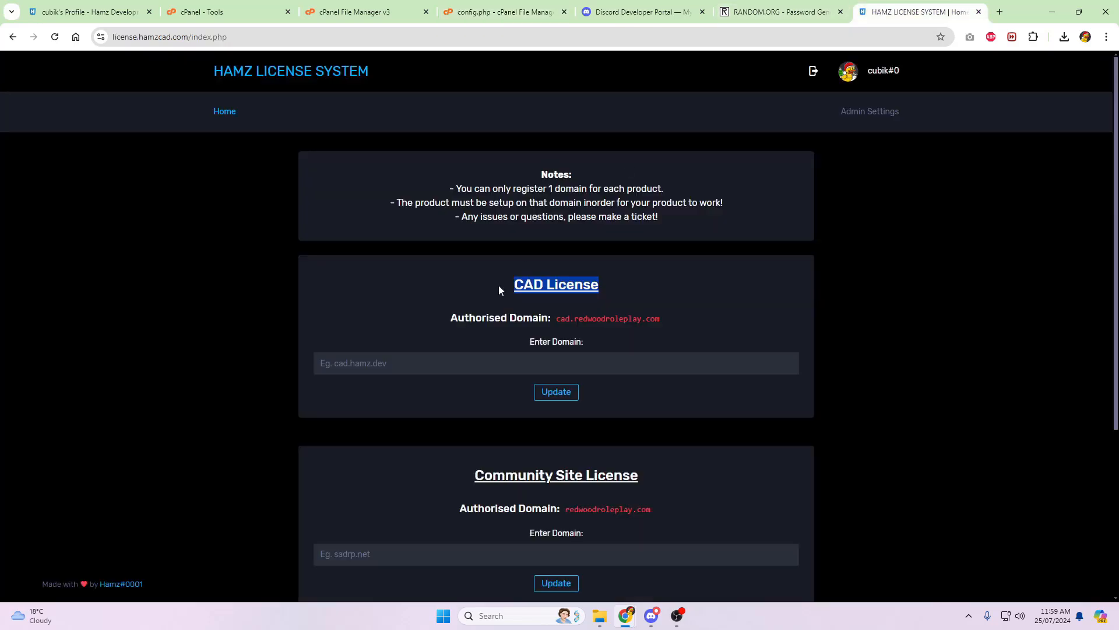
left_click(525, 364)
key("ctrl+v")
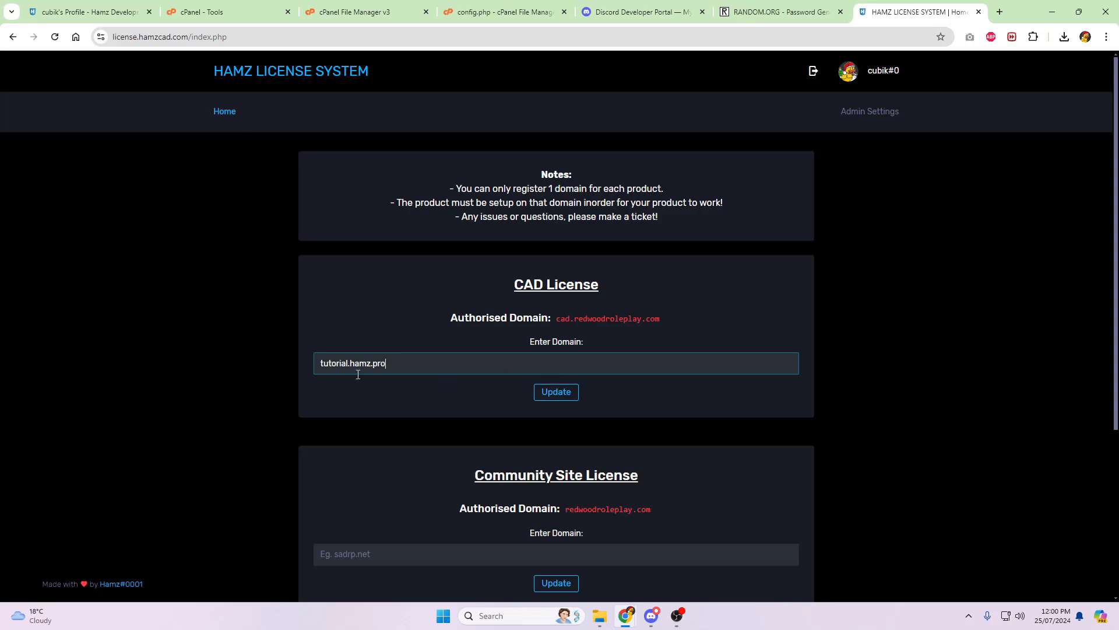
left_click(545, 392)
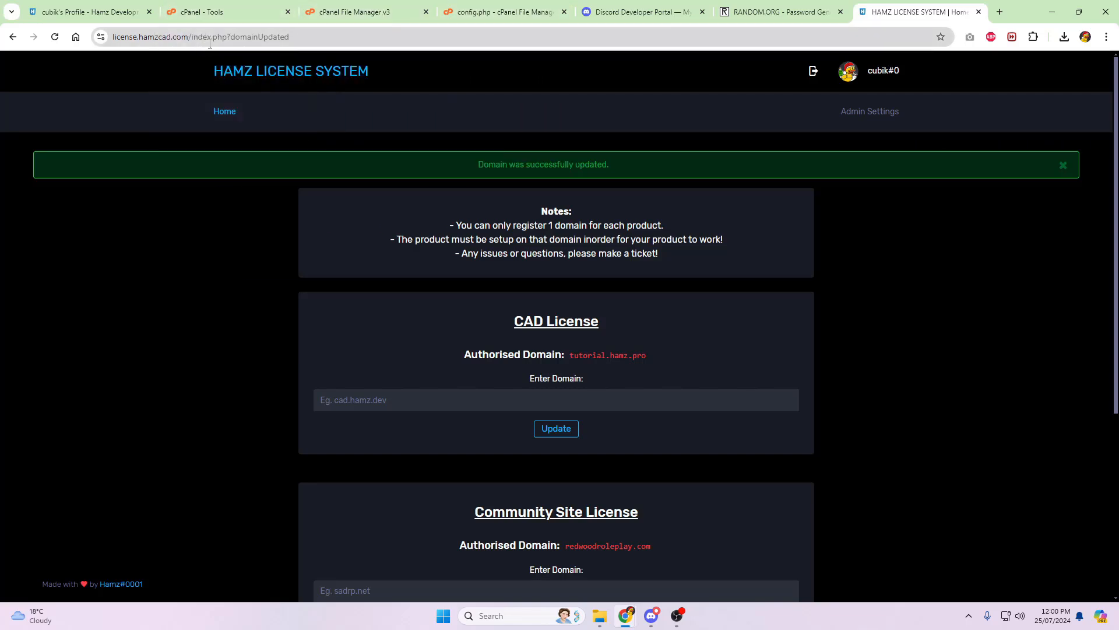
left_click(494, 16)
left_click(1052, 67)
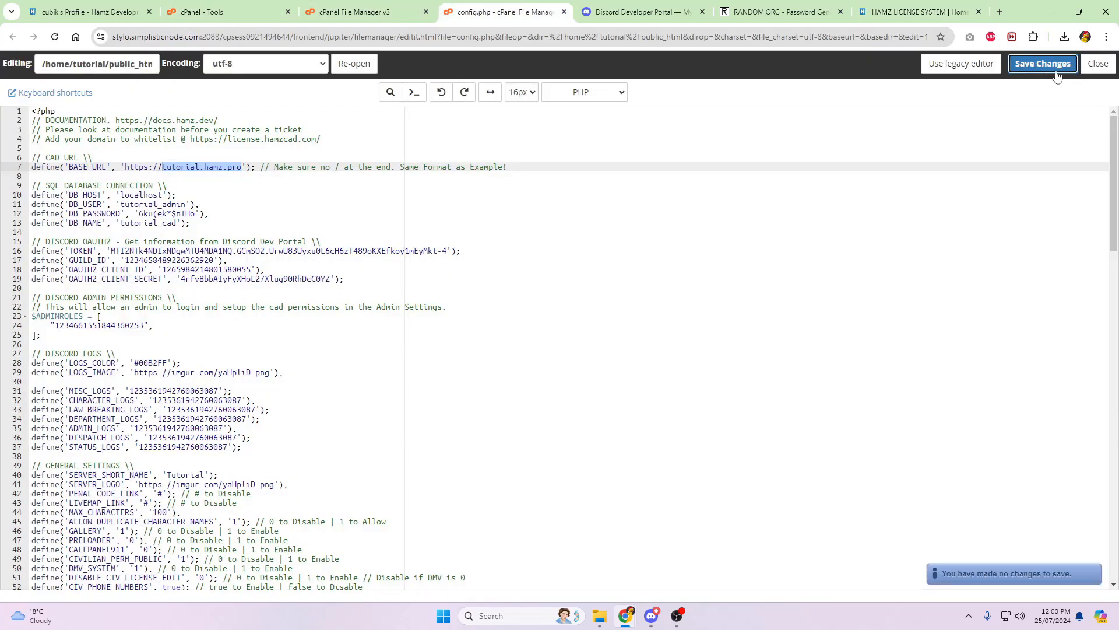
- Close the config.php editor and open MultiPHP Manager from a 'php' tools search
left_click(1097, 64)
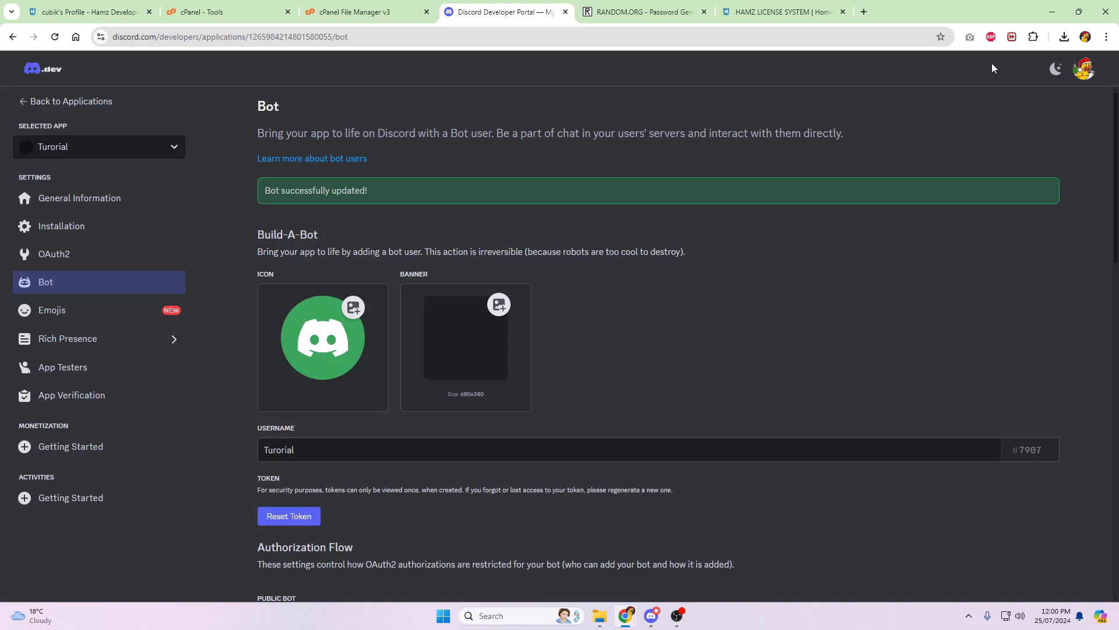
left_click(178, 7)
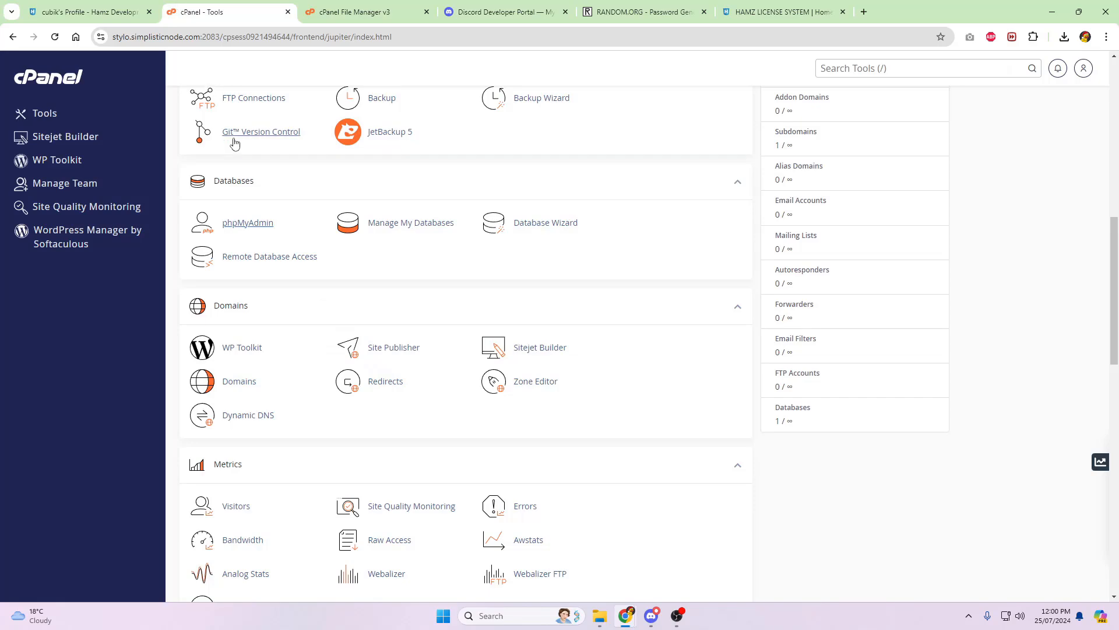
scroll(285, 245, "up", 10)
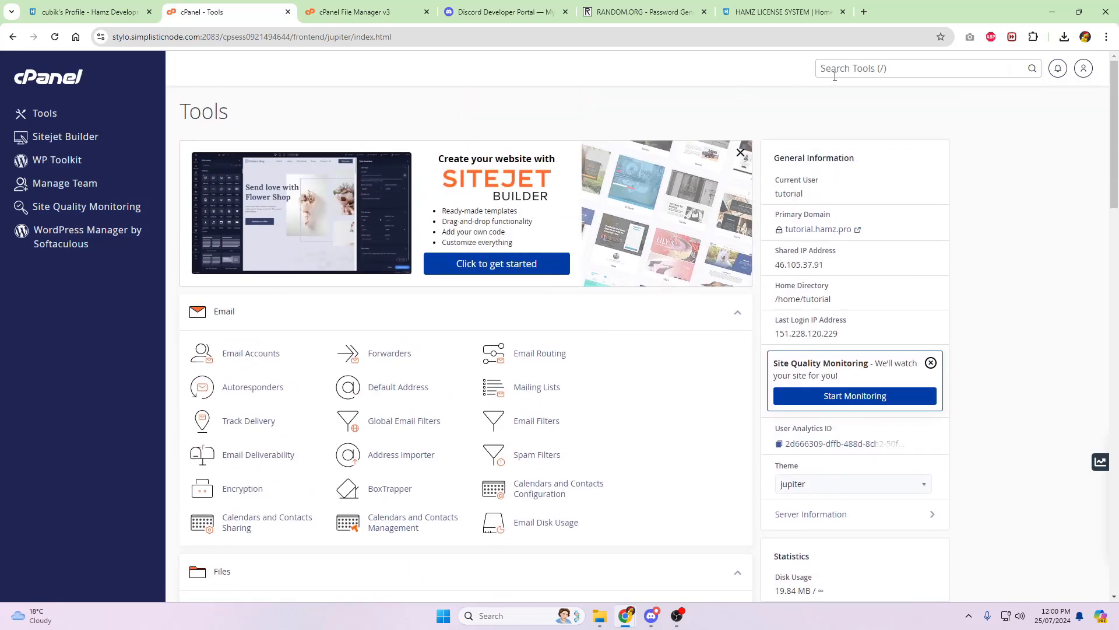
left_click(838, 75)
type("php")
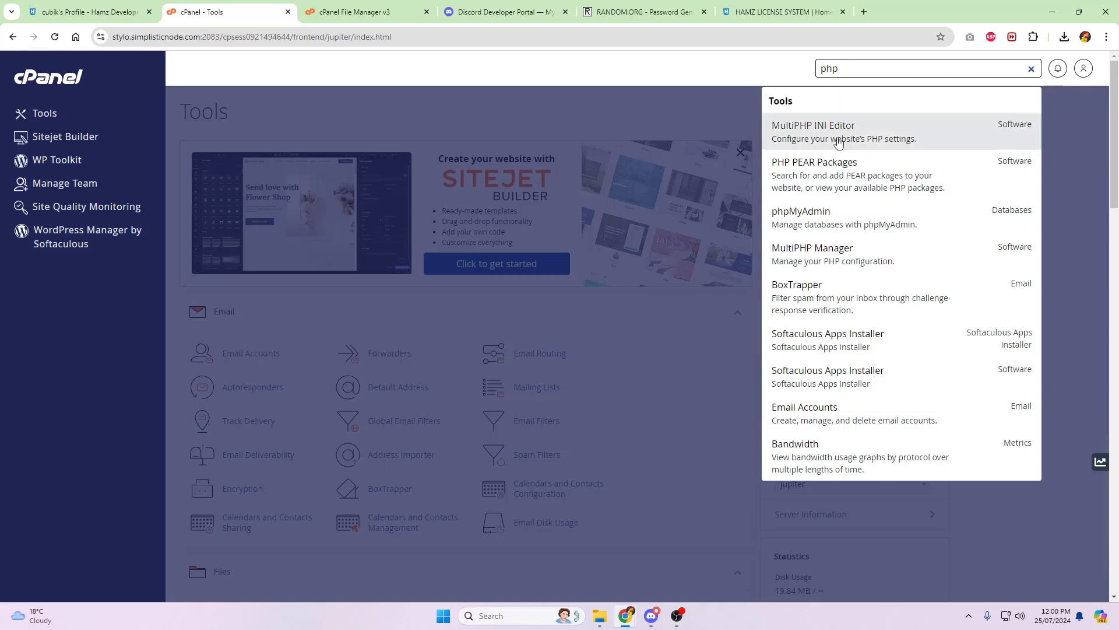
left_click(821, 254)
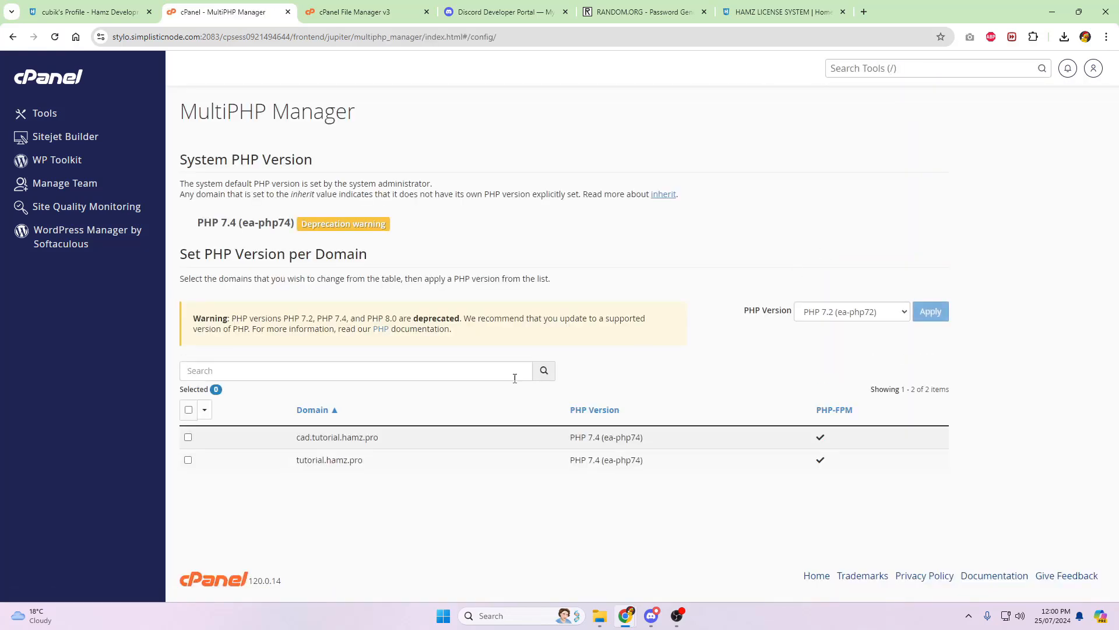
- Check tutorial.hamz.pro's PHP version and open that site in a new tab
left_click_drag(297, 460, 659, 468)
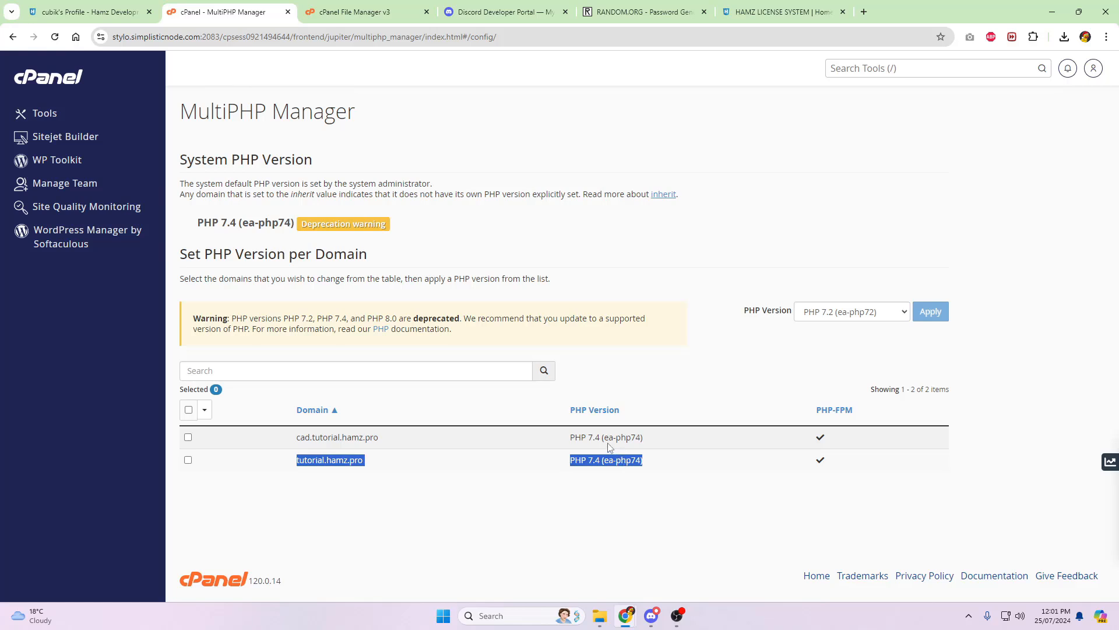
left_click(881, 70)
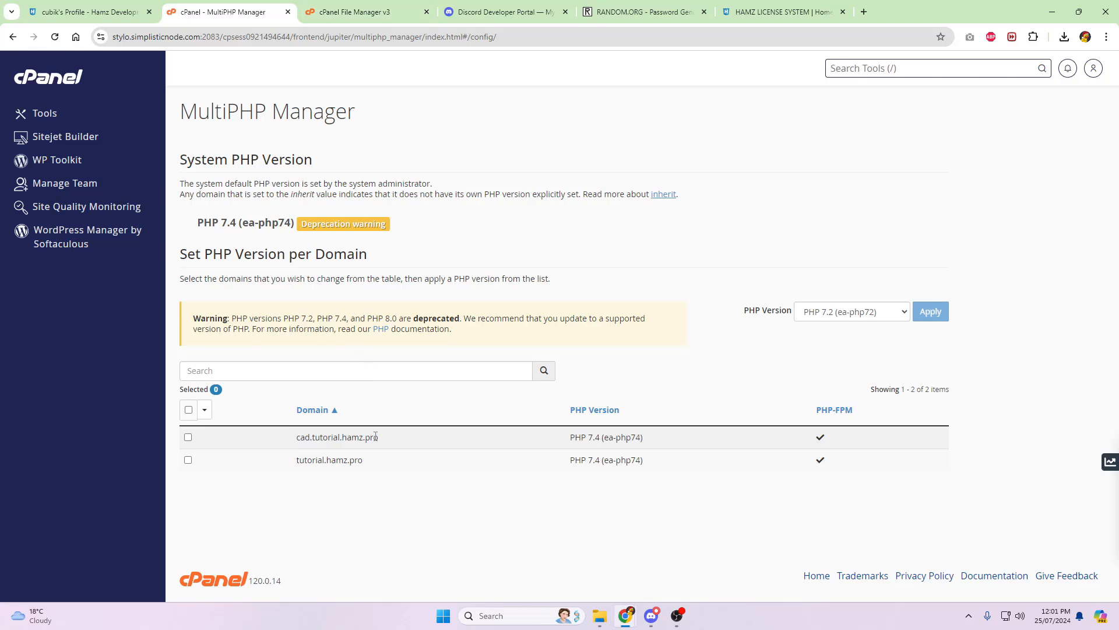
left_click_drag(365, 460, 912, 3)
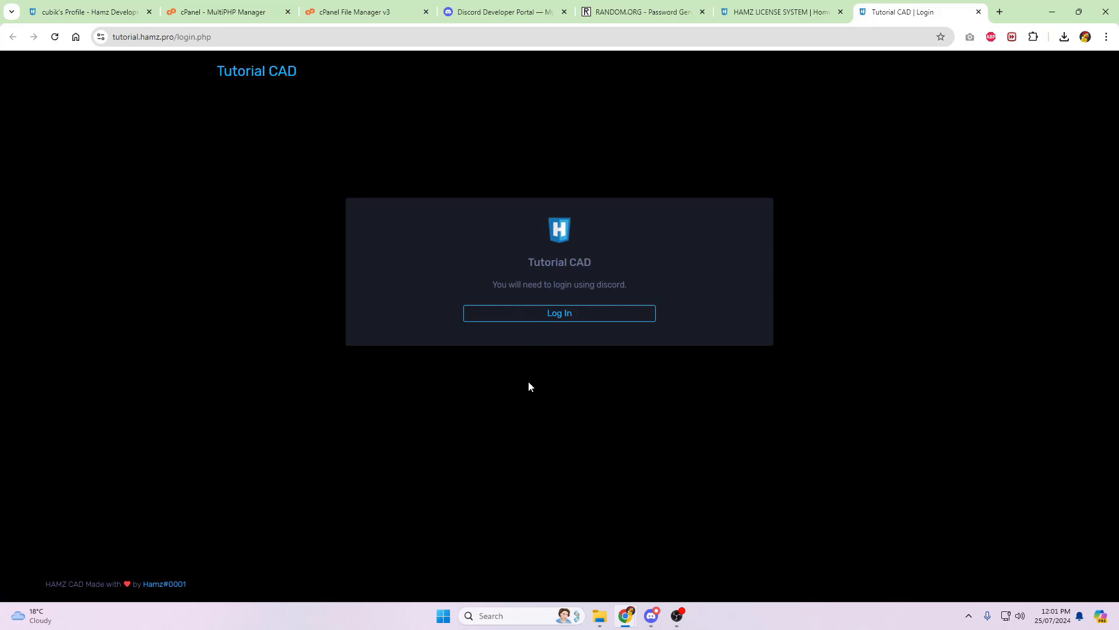
- Authorise the CAD's Discord login and scroll the home dashboard showing all statistics at 0
left_click(558, 315)
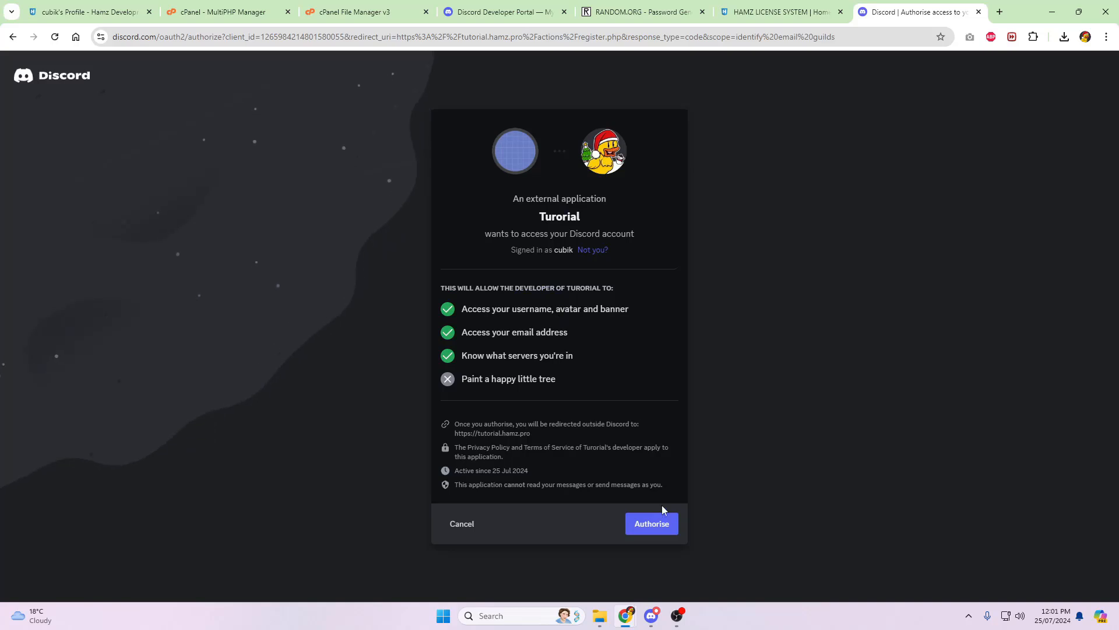
left_click(649, 530)
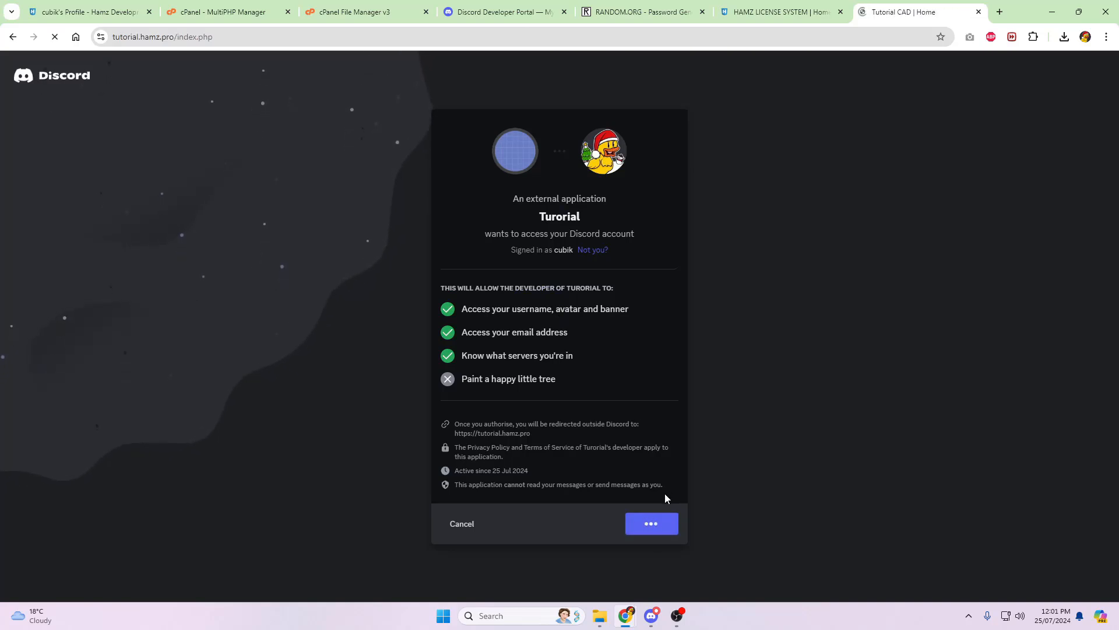
scroll(665, 494, "down", 2)
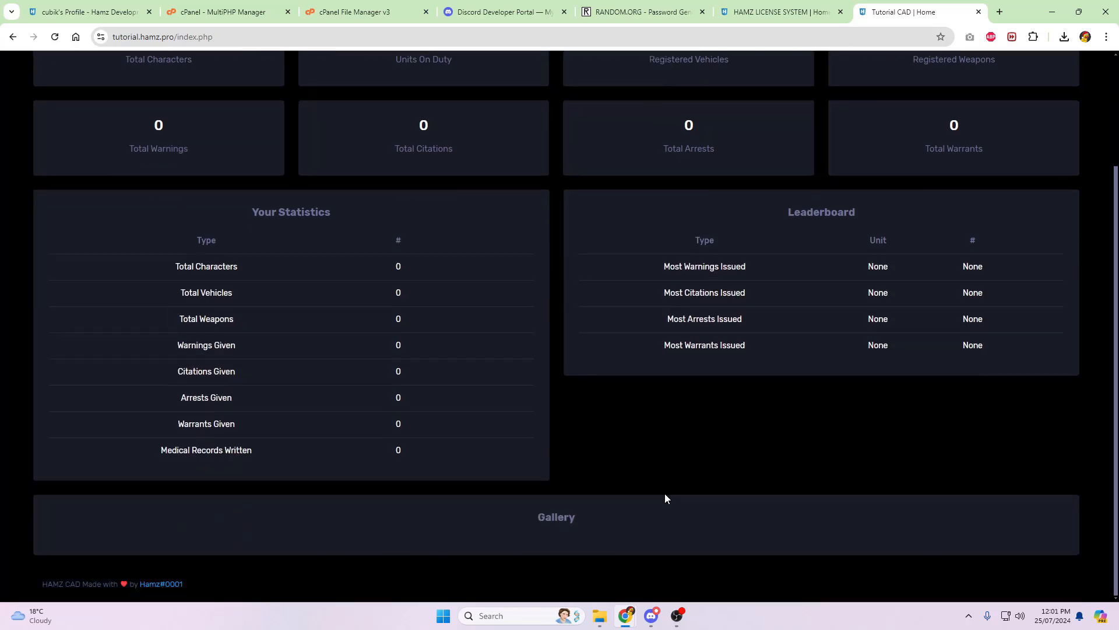
scroll(665, 493, "up", 3)
scroll(501, 525, "down", 2)
scroll(557, 519, "up", 3)
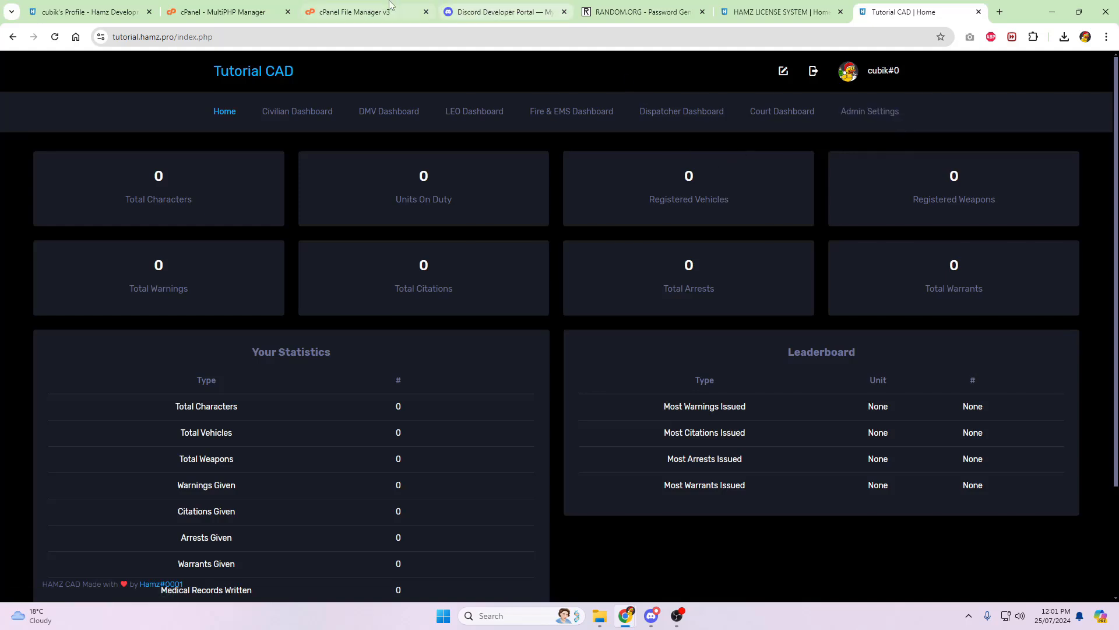
- View config.php to find the ADMINROLES ID, then go to the CAD's Admin Settings page
left_click(368, 12)
right_click(295, 409)
left_click(331, 442)
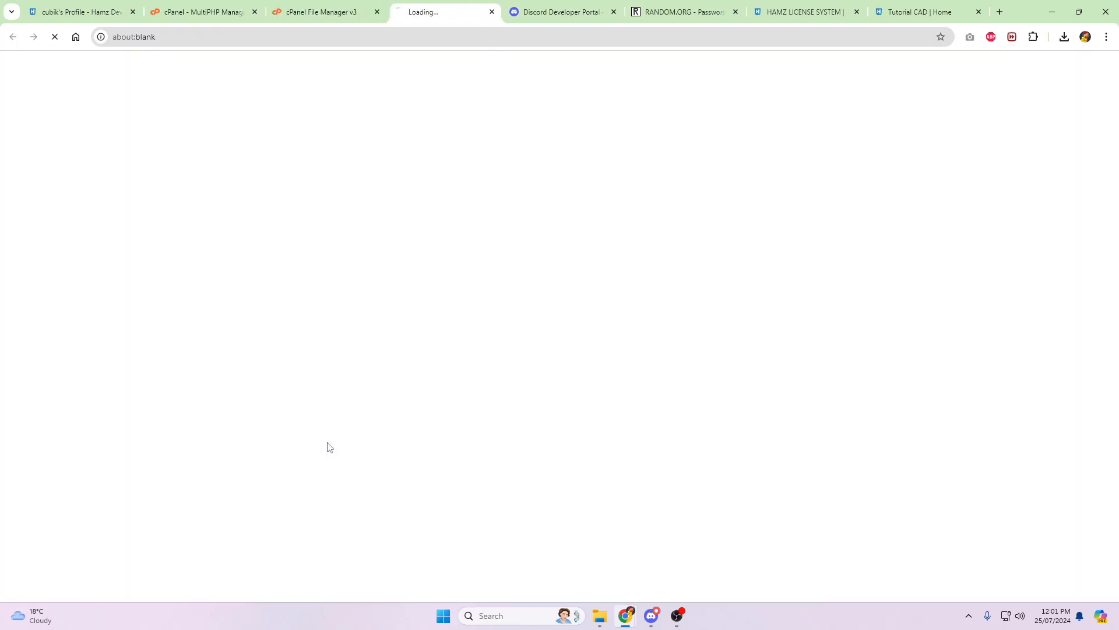
double_click(83, 357)
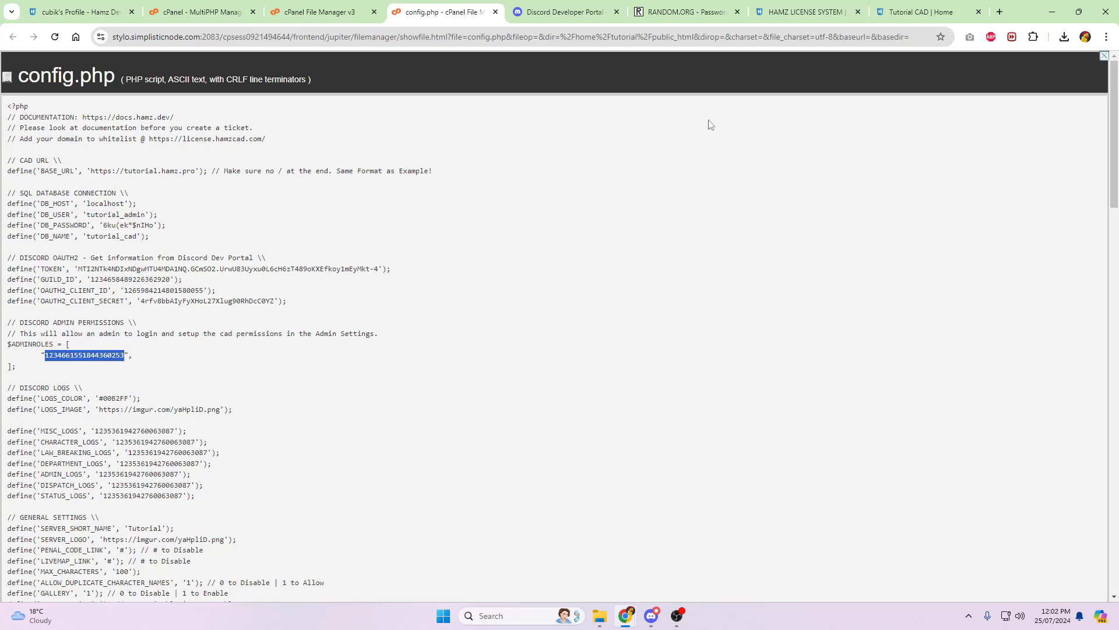
left_click(897, 5)
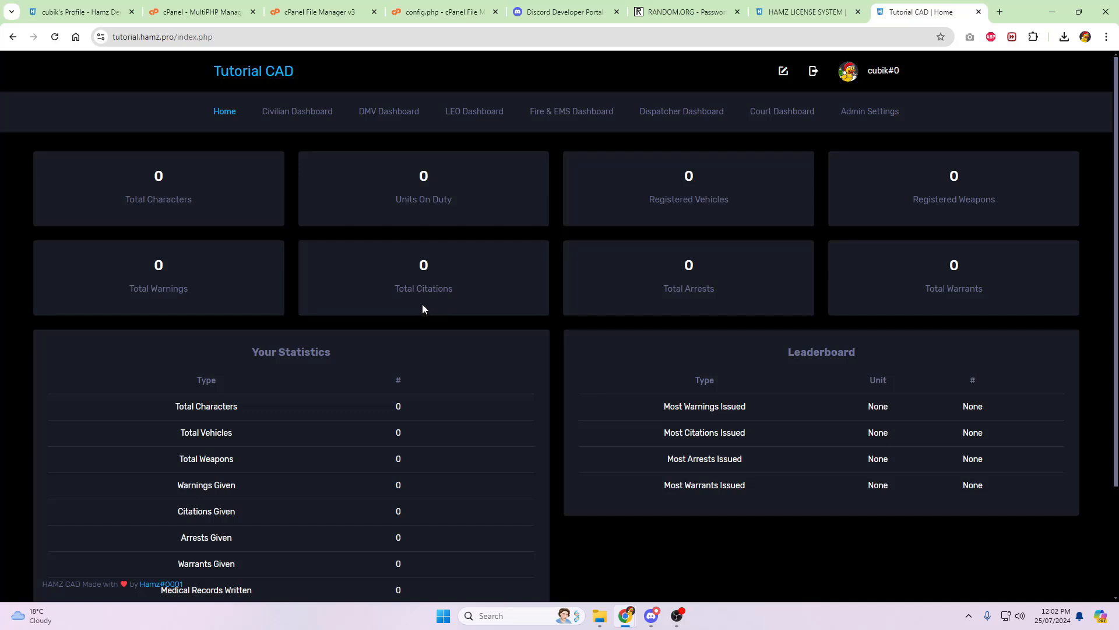
left_click(883, 114)
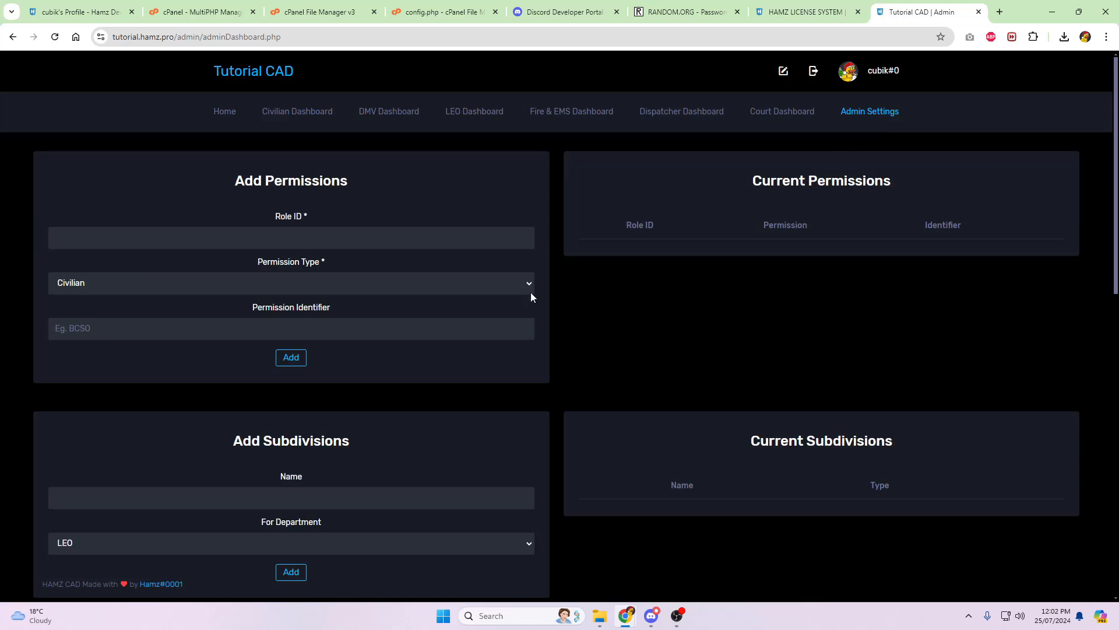
- Add a LEO permission for a pasted Discord role ID with identifier LSPD
scroll(522, 291, "down", 10)
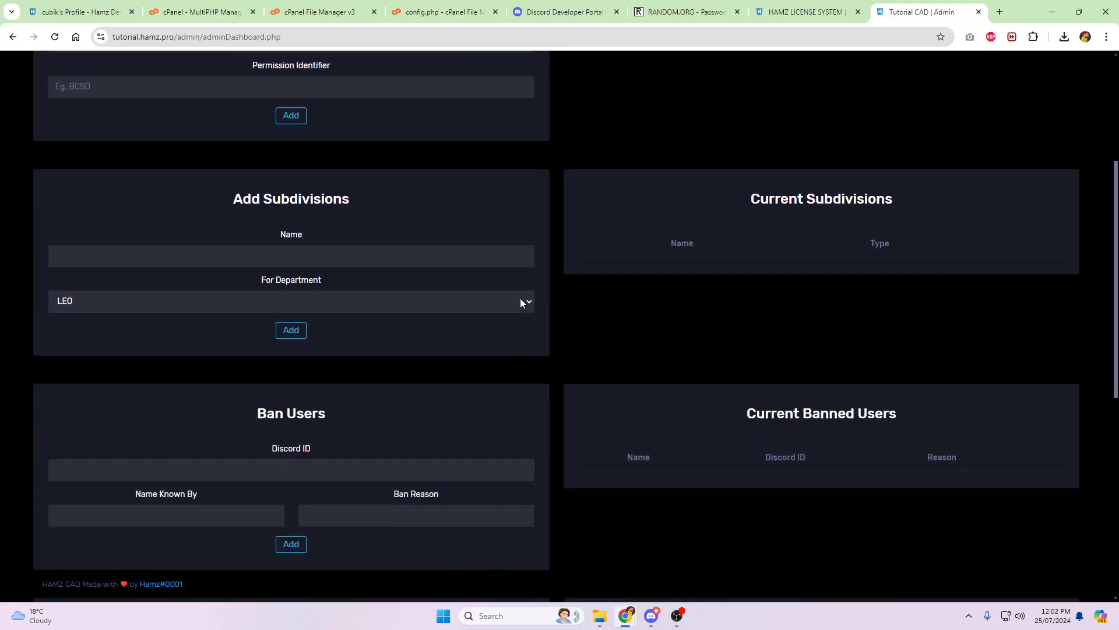
scroll(521, 285, "down", 2)
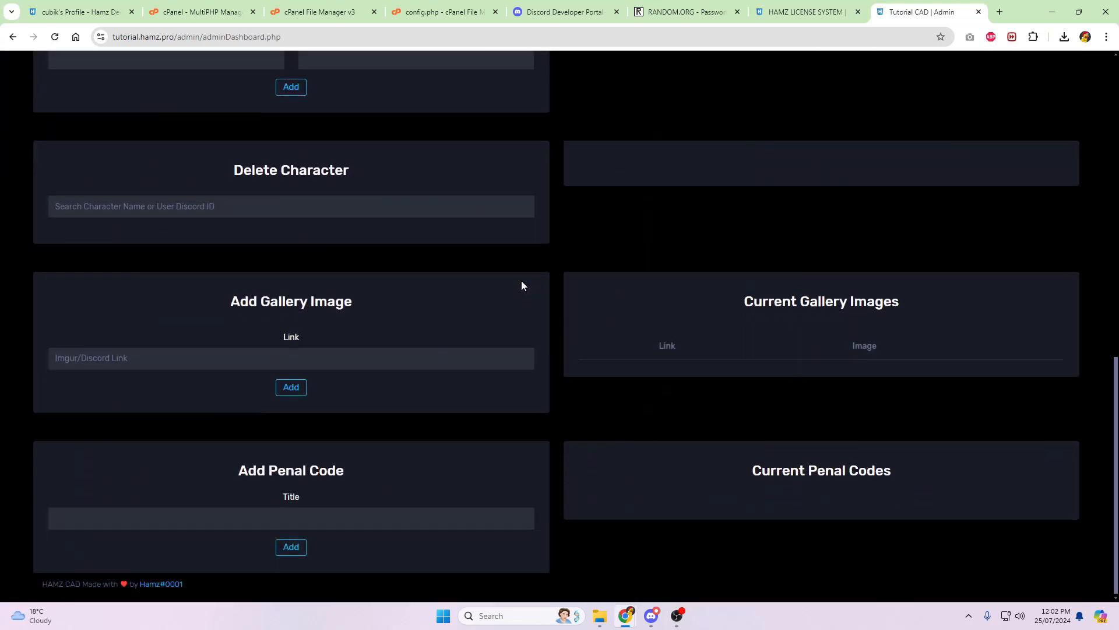
scroll(522, 285, "up", 12)
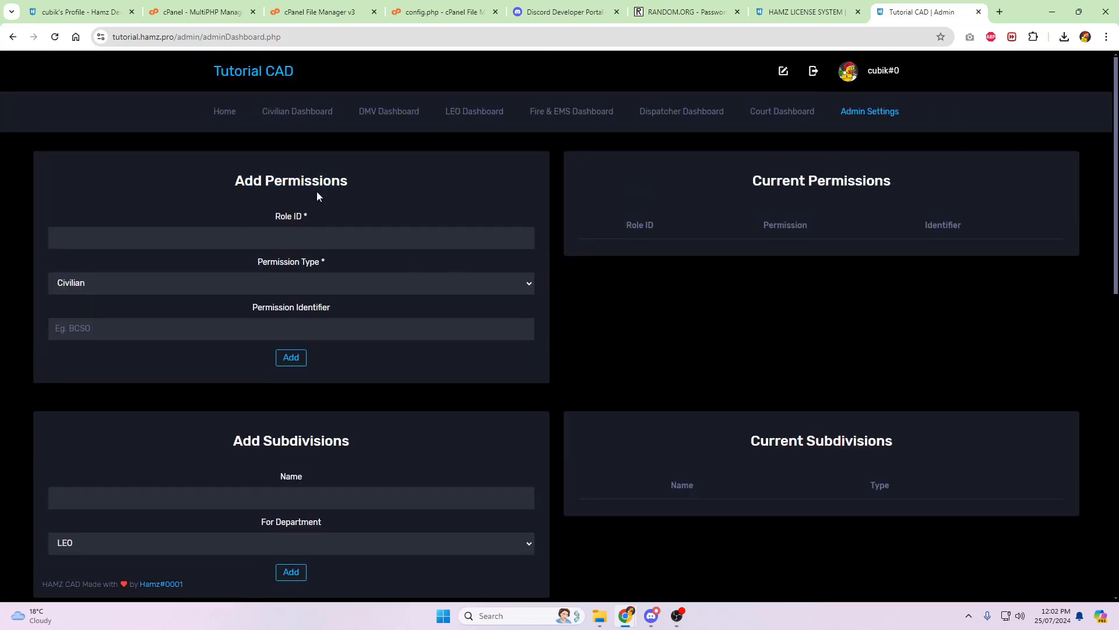
left_click(187, 274)
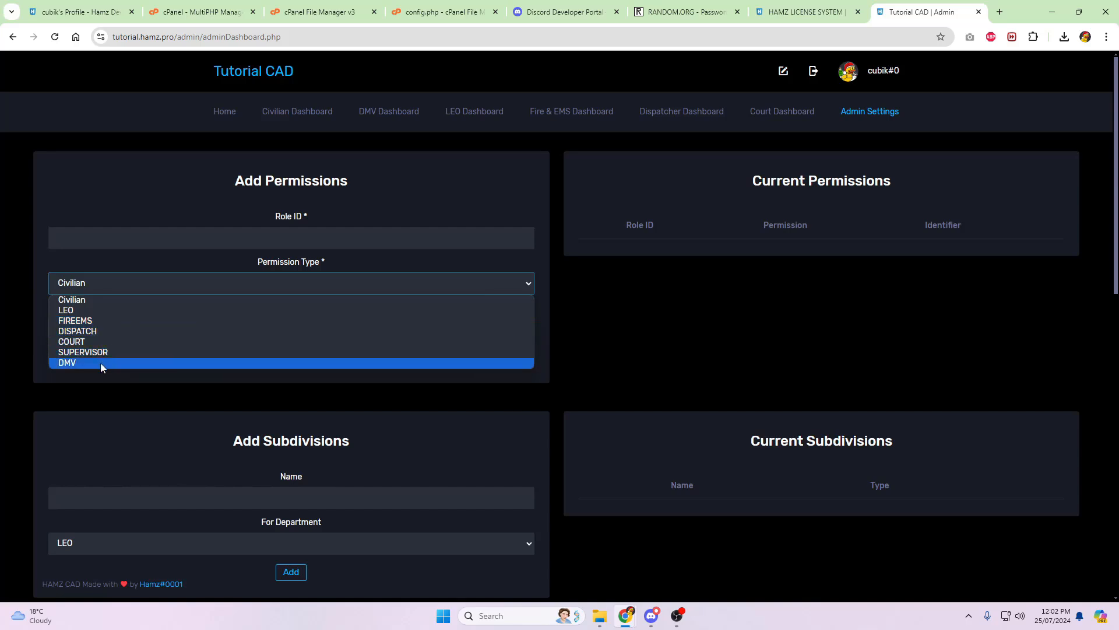
left_click(107, 310)
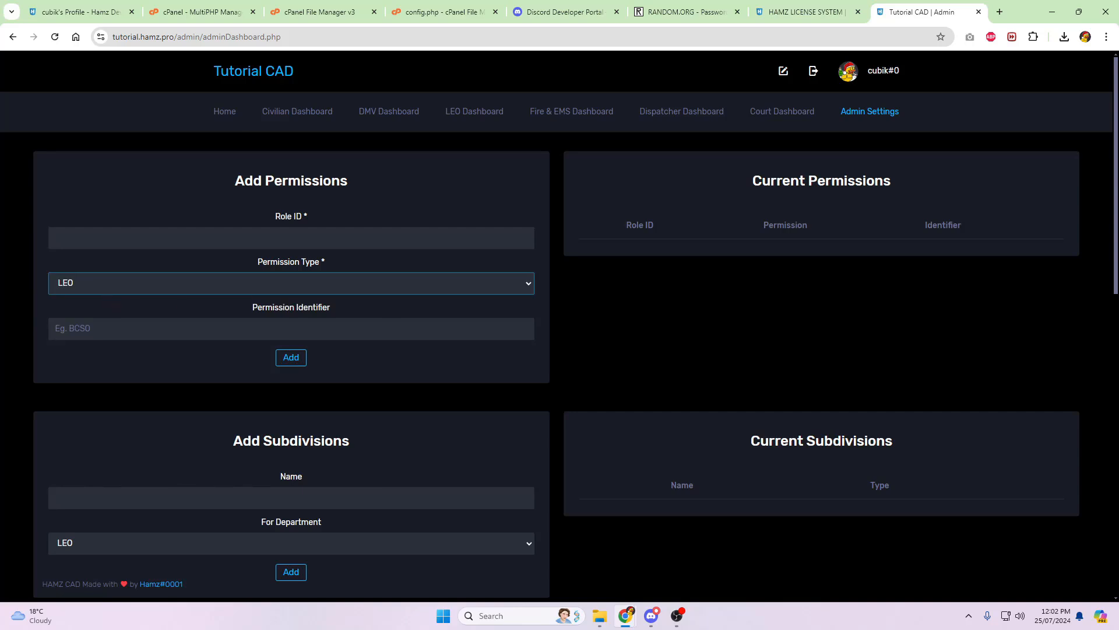
key("alt+Tab")
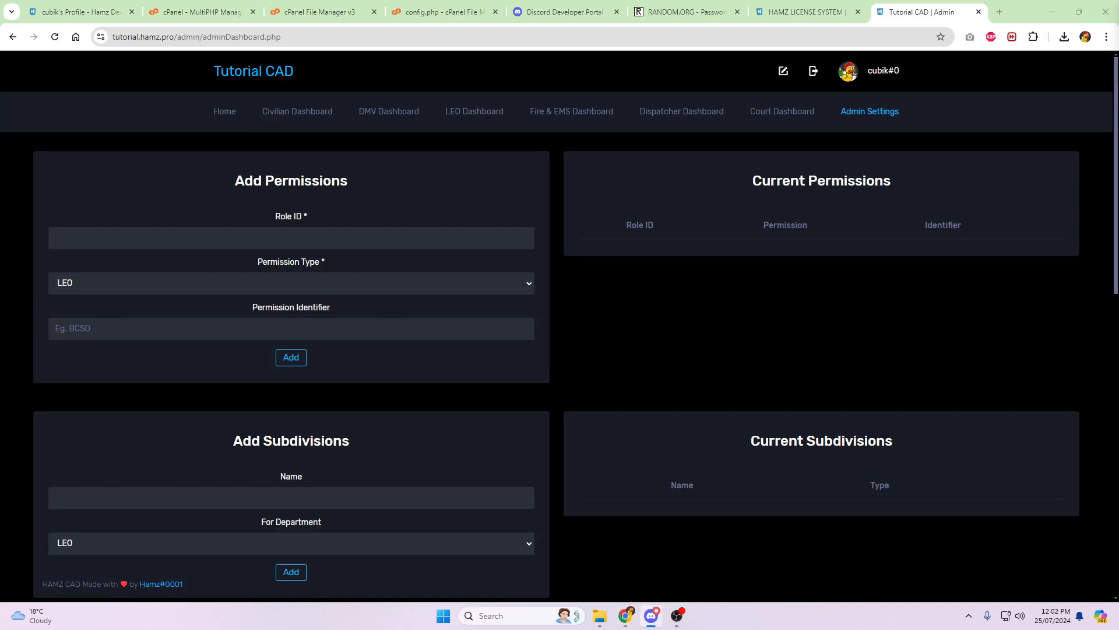
left_click(233, 238)
key("ctrl+v")
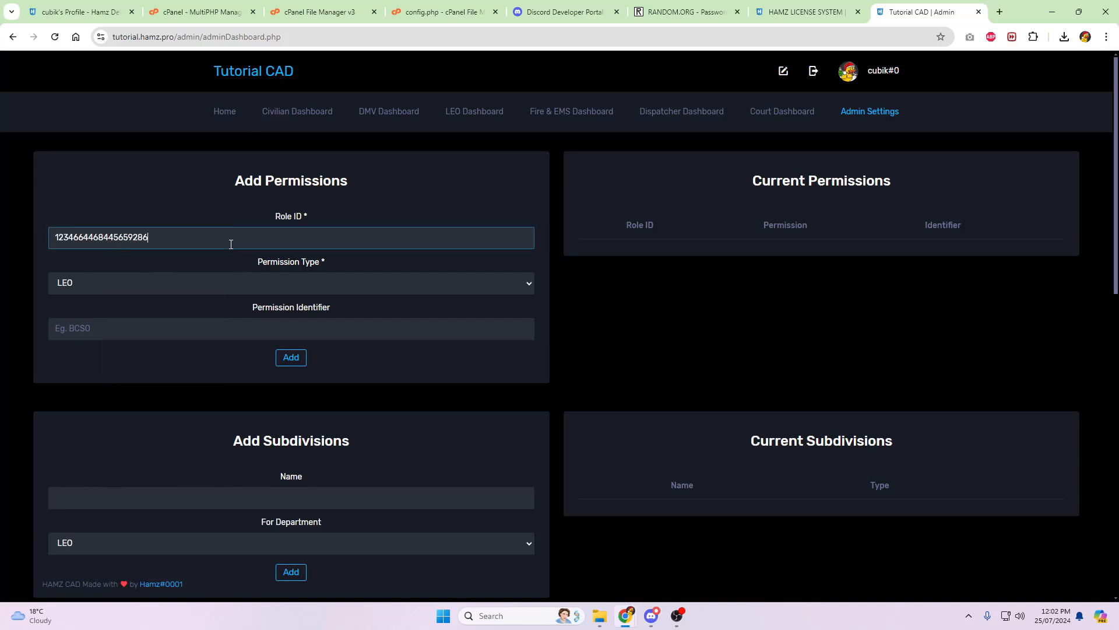
left_click(137, 337)
type("LSPD")
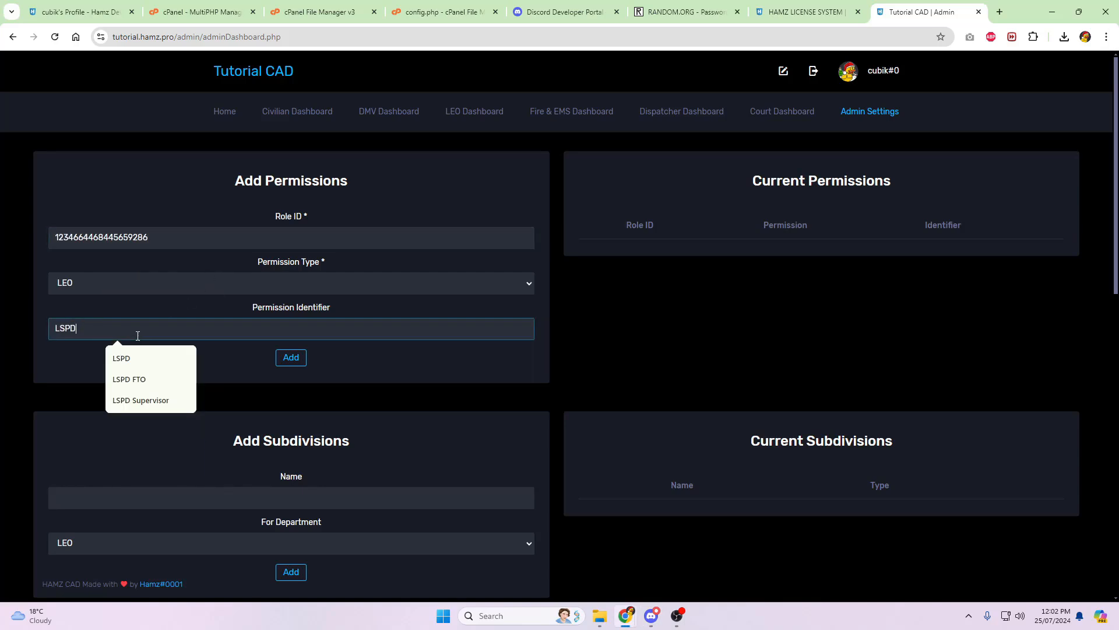
left_click(291, 358)
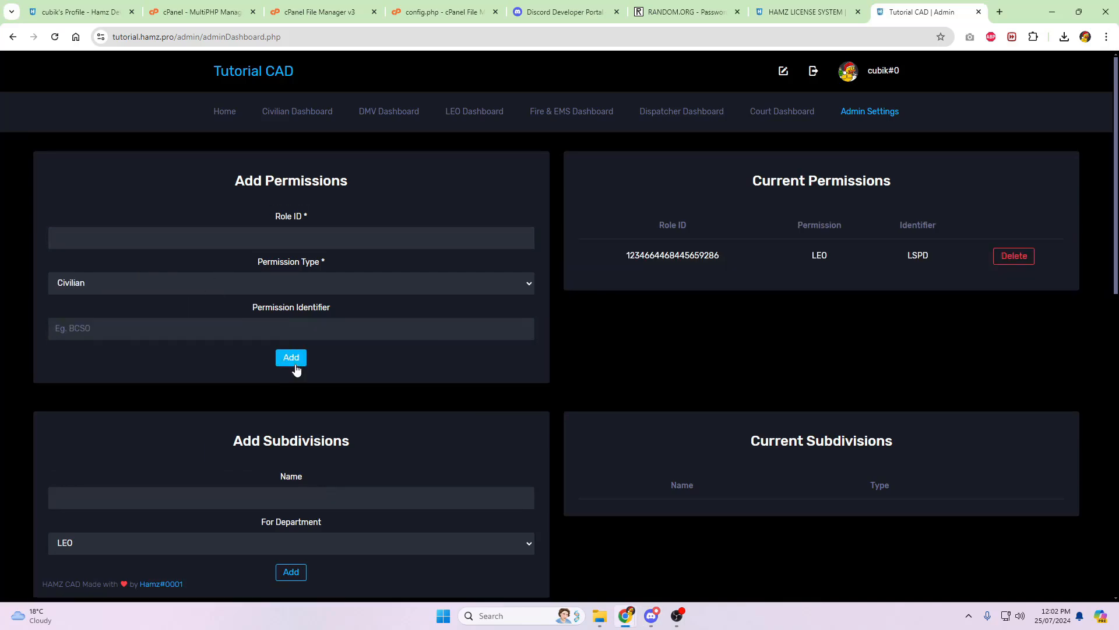
- Add a SUPERVISOR permission for a second role ID with identifier LSPD FTO
key("alt+Tab")
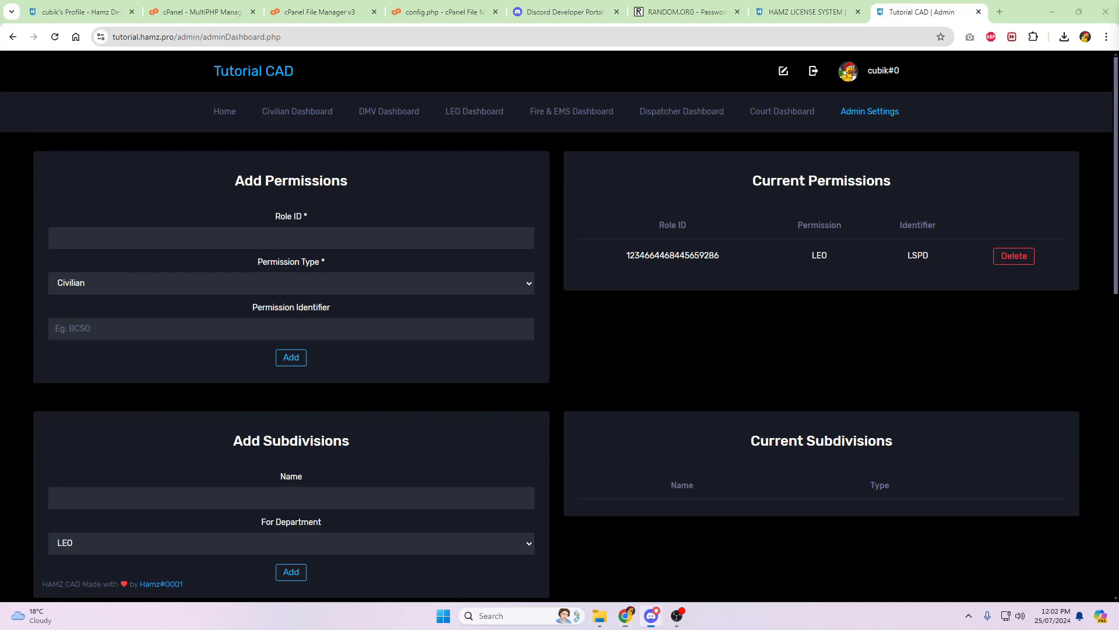
left_click(286, 290)
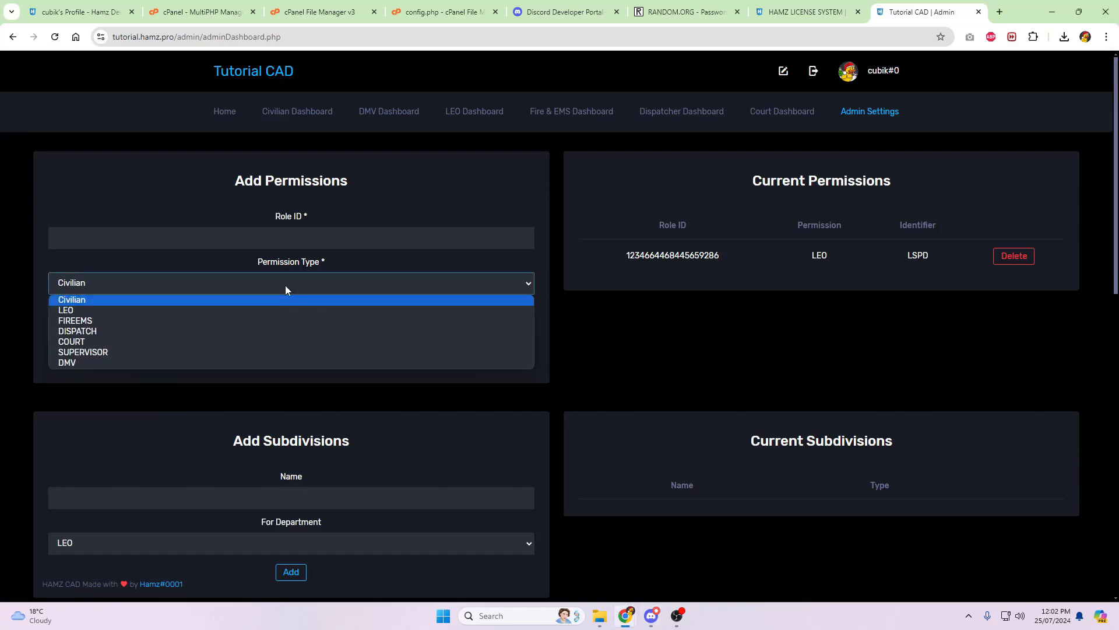
left_click(175, 353)
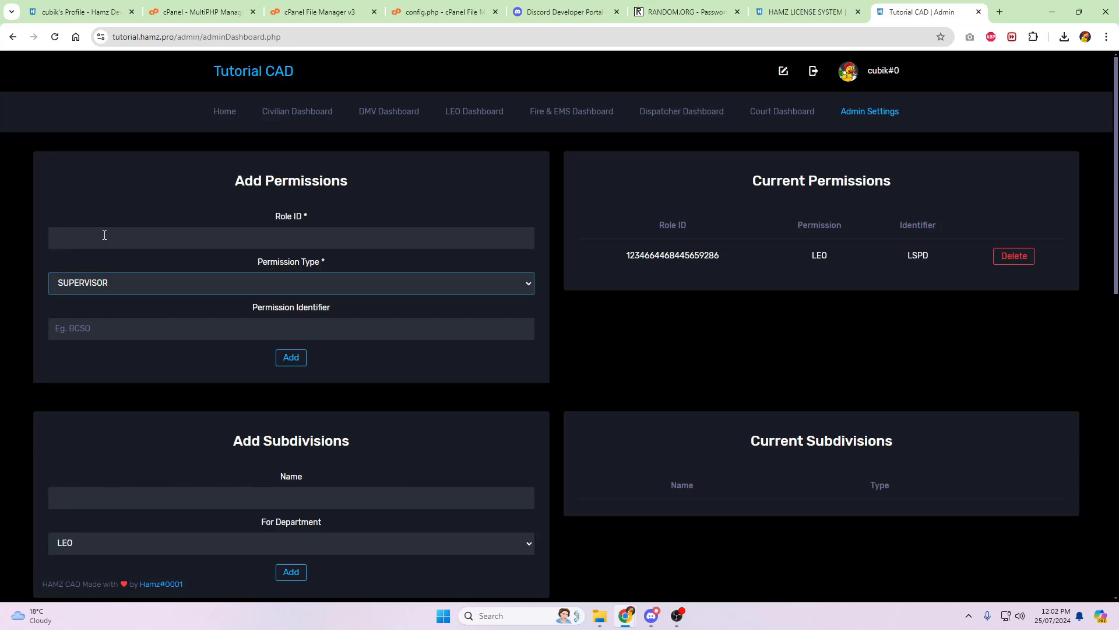
left_click(104, 235)
left_click(119, 313)
left_click(111, 327)
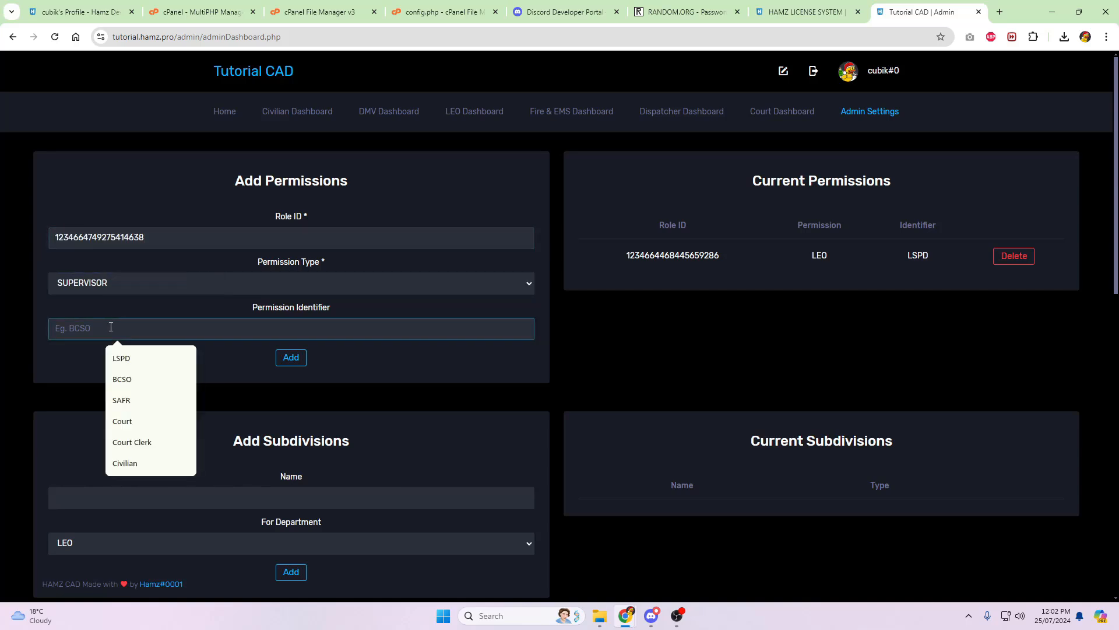
type("LSPD FTO")
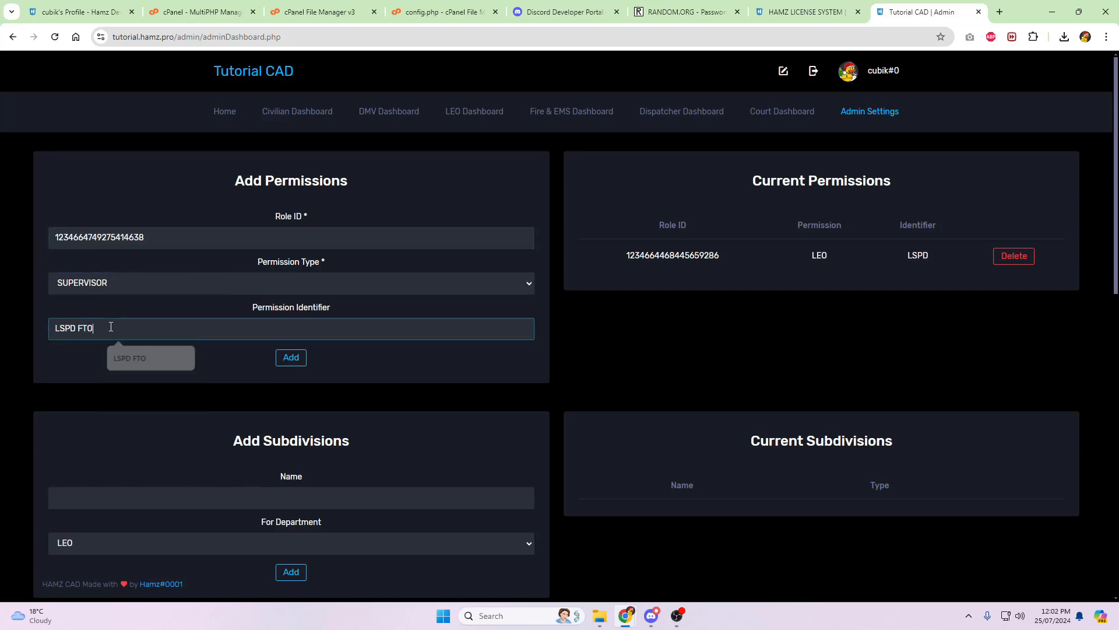
left_click(294, 367)
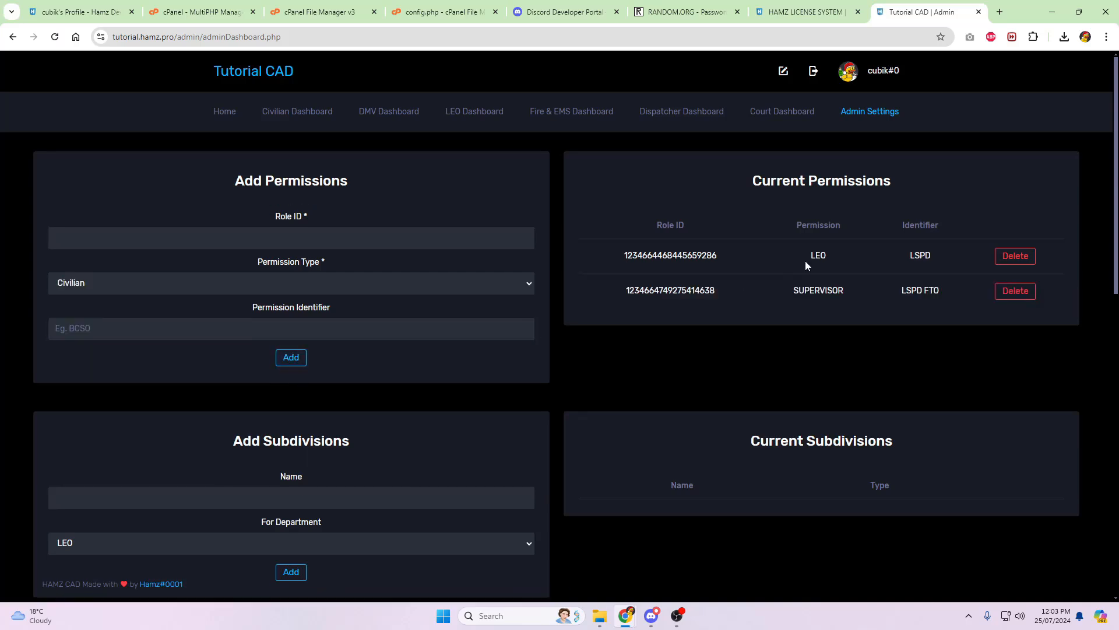
- Add the subdivision 'Game Warden' under the LEO department
scroll(768, 295, "down", 5)
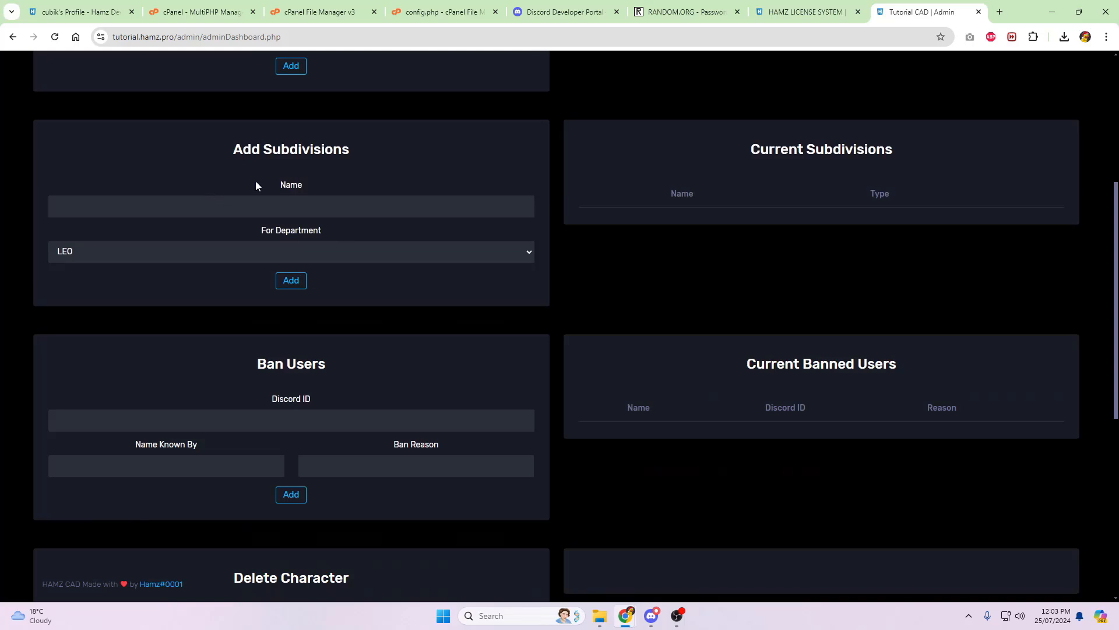
left_click(184, 257)
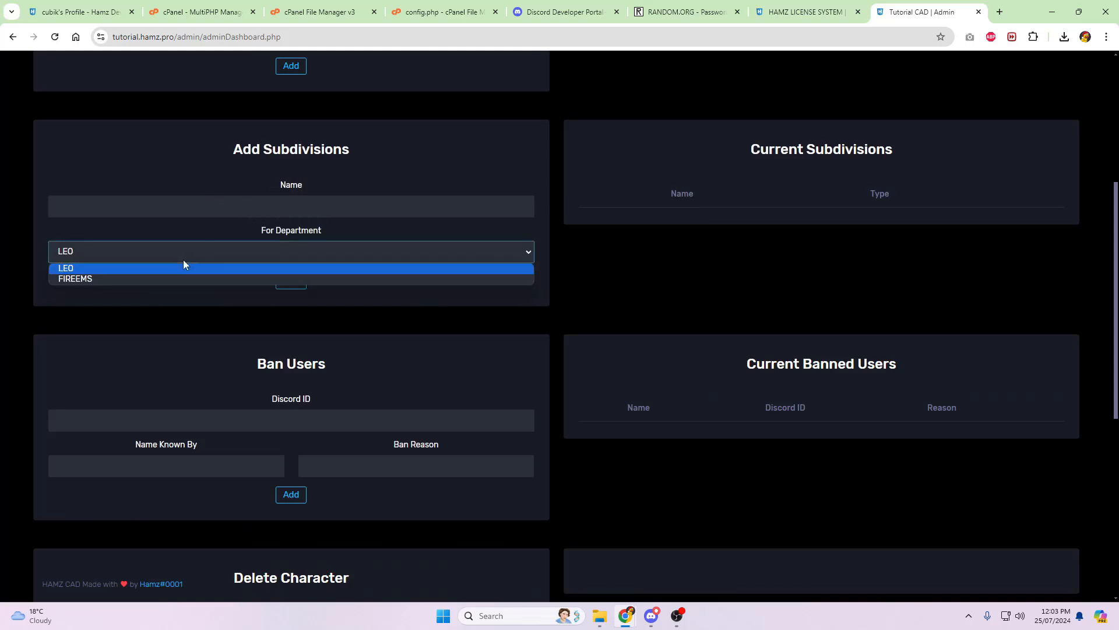
left_click(171, 268)
left_click(143, 208)
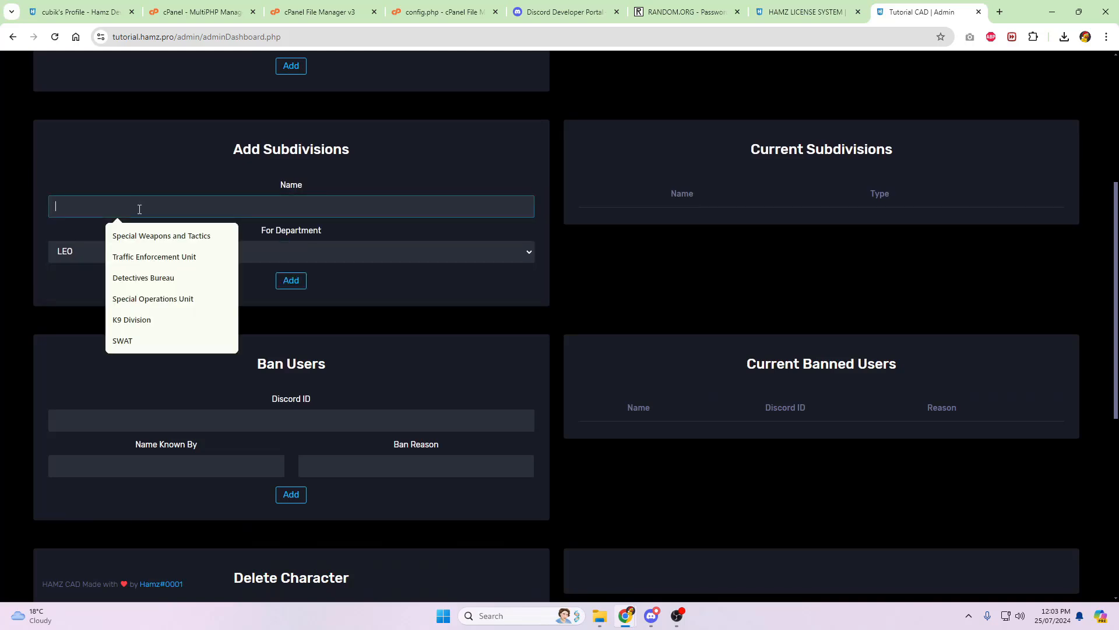
type("Game Warden")
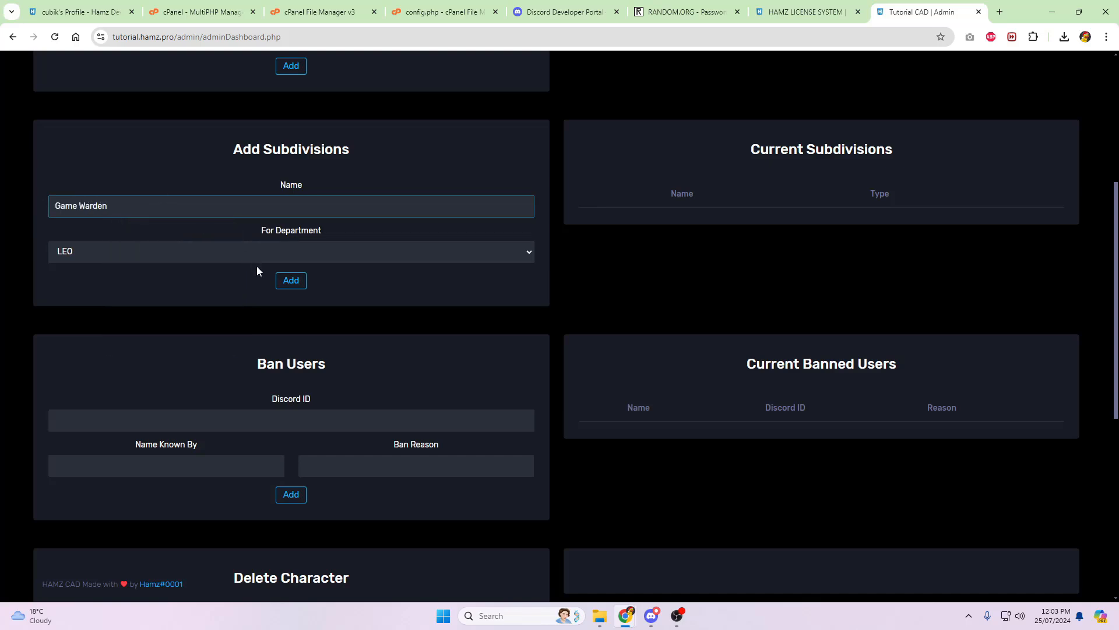
left_click(281, 285)
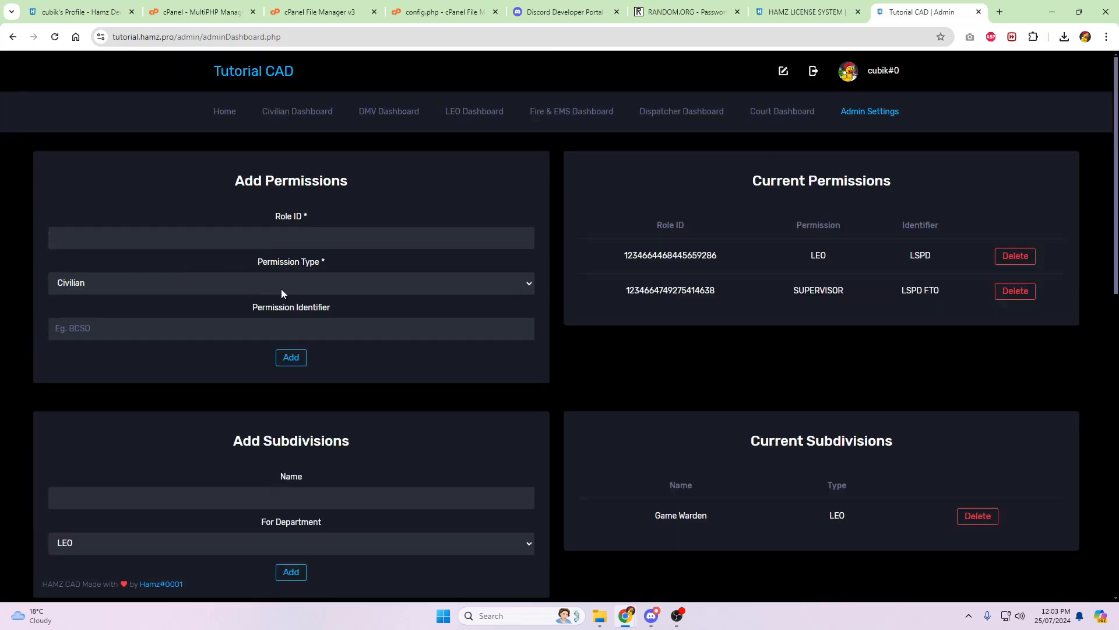
scroll(281, 289, "down", 4)
scroll(281, 292, "down", 4)
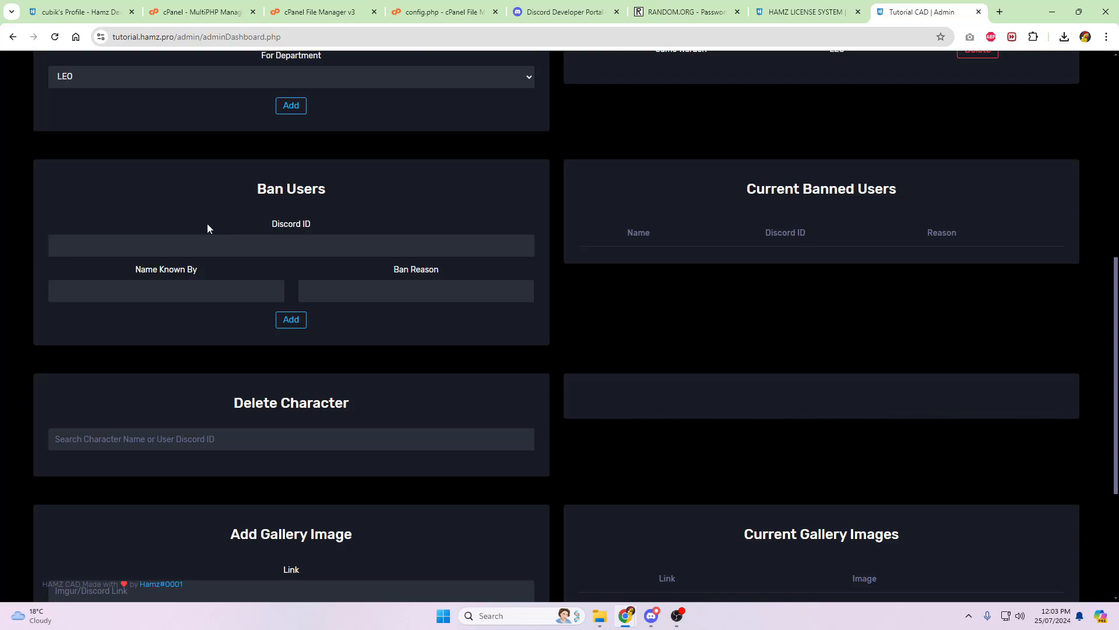
- Add penal code '1.6.1 | Armed Robbery | Felony | 40 Months' using the title suggestion
scroll(260, 270, "down", 4)
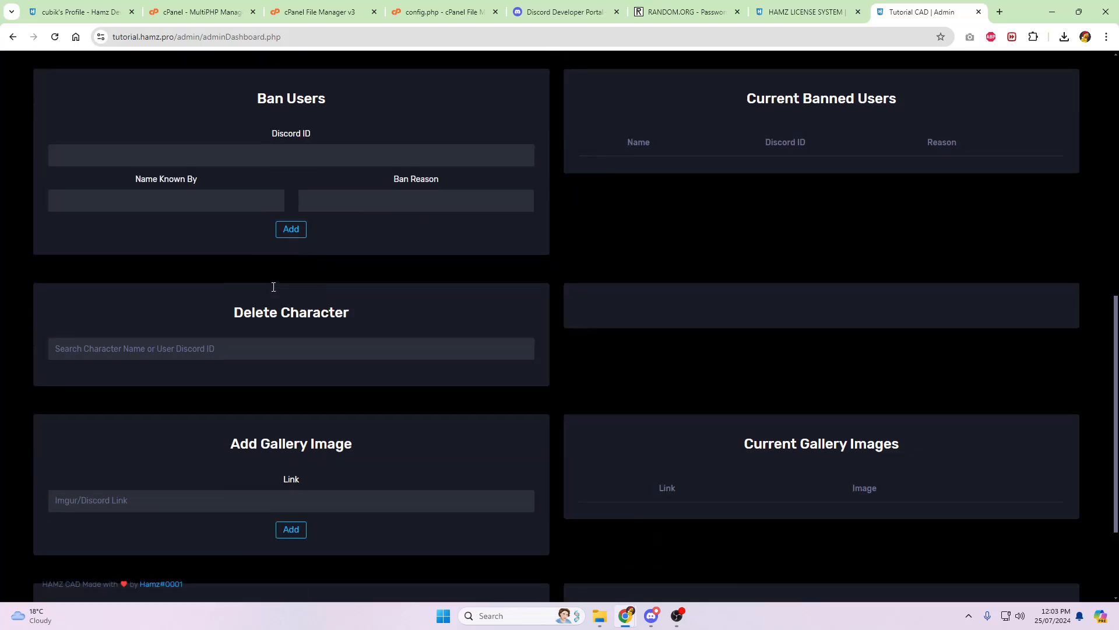
left_click(150, 210)
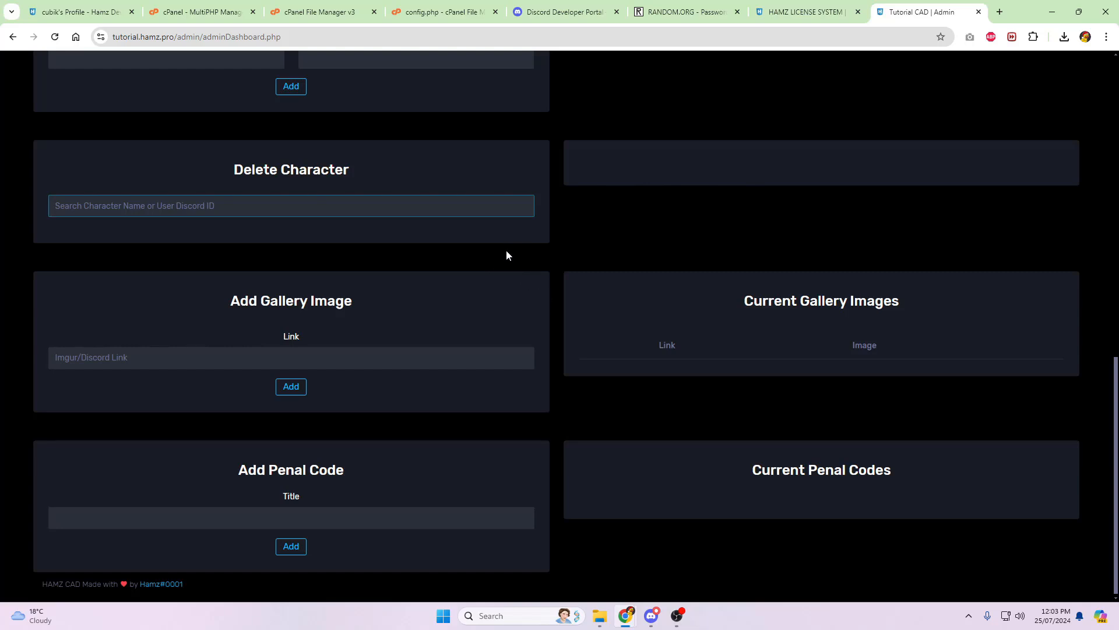
left_click_drag(204, 300, 419, 300)
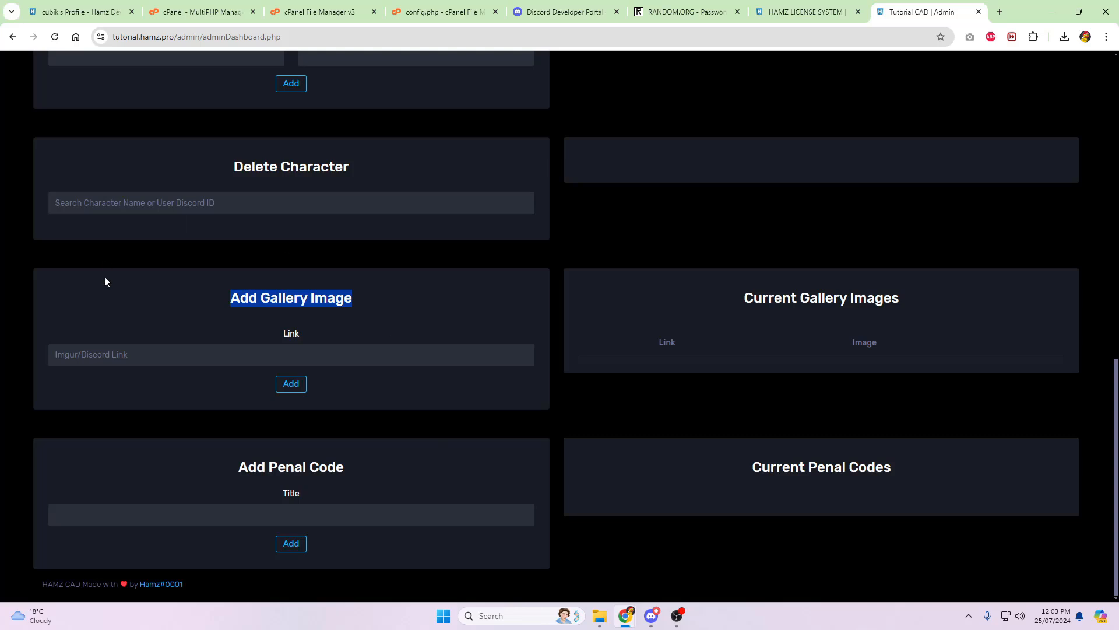
left_click(202, 514)
left_click(155, 378)
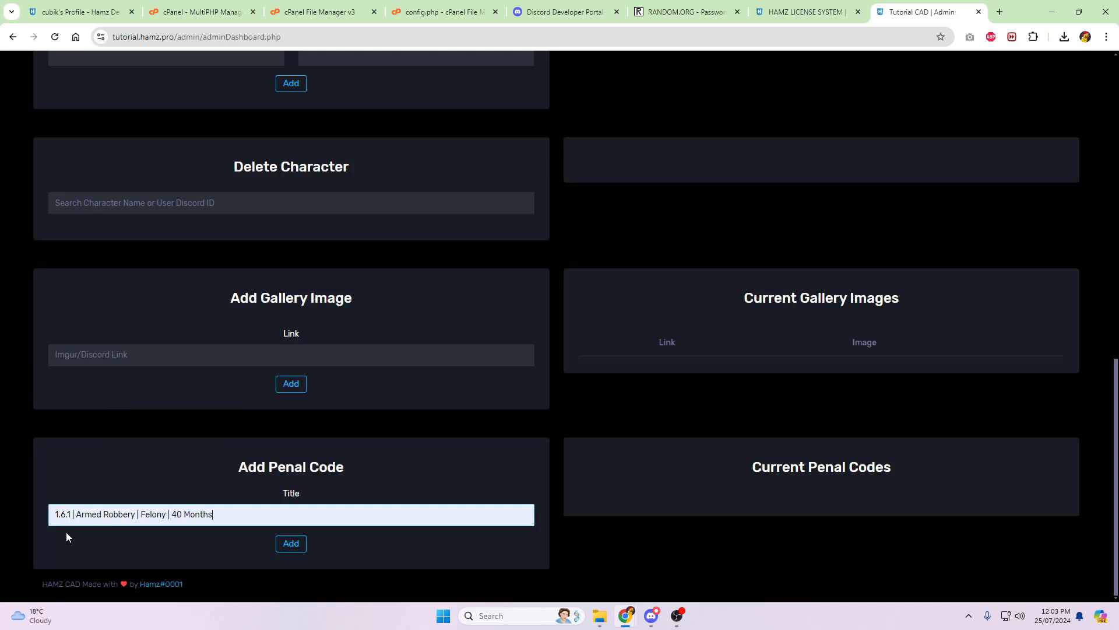
left_click(279, 537)
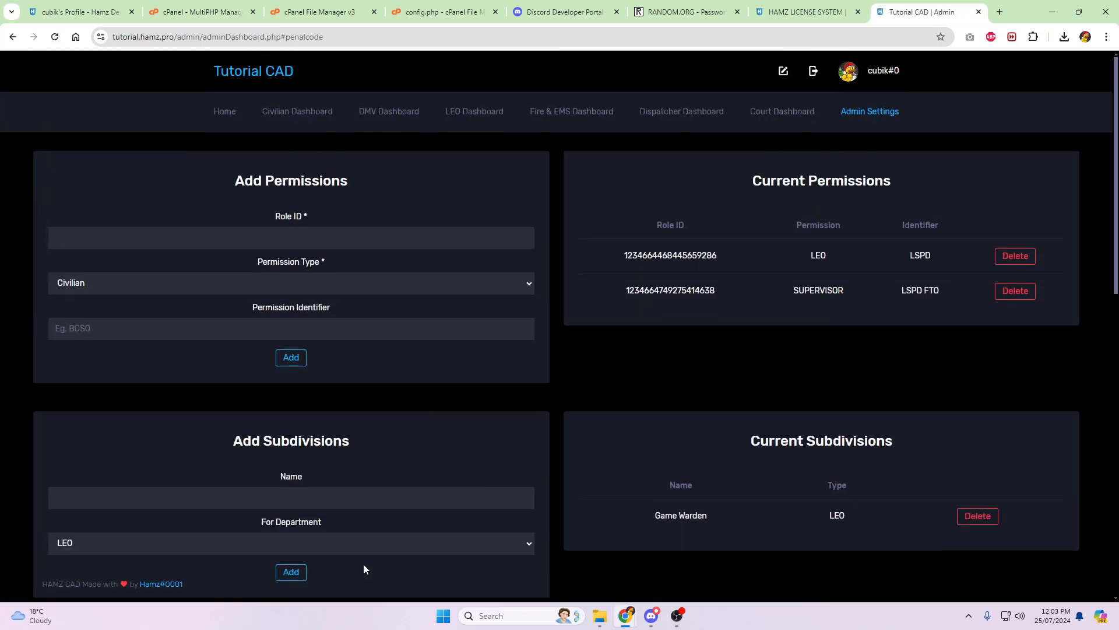
- Open the LEO dashboard from the civilian dashboard and confirm with department None
left_click(286, 118)
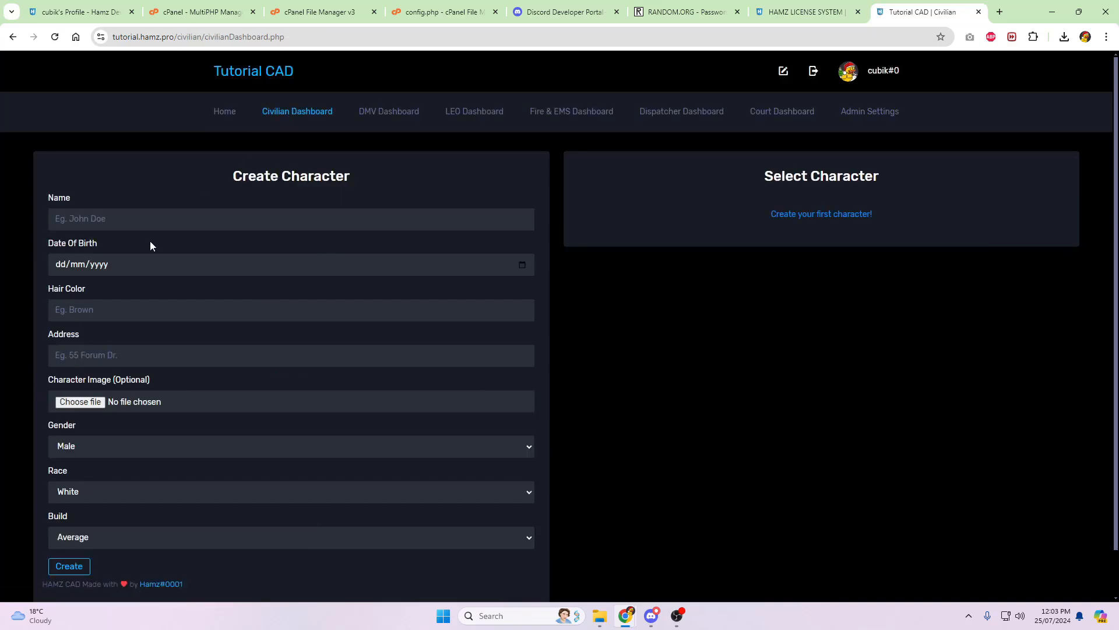
scroll(151, 245, "down", 1)
scroll(150, 244, "up", 1)
left_click(487, 115)
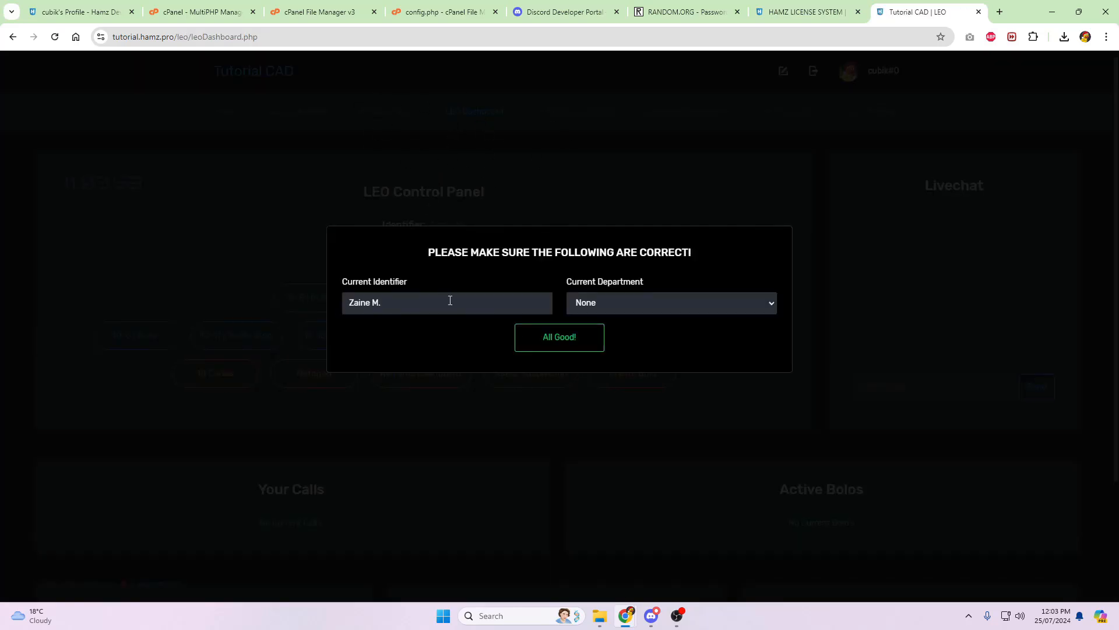
left_click(638, 307)
left_click(608, 320)
left_click(606, 305)
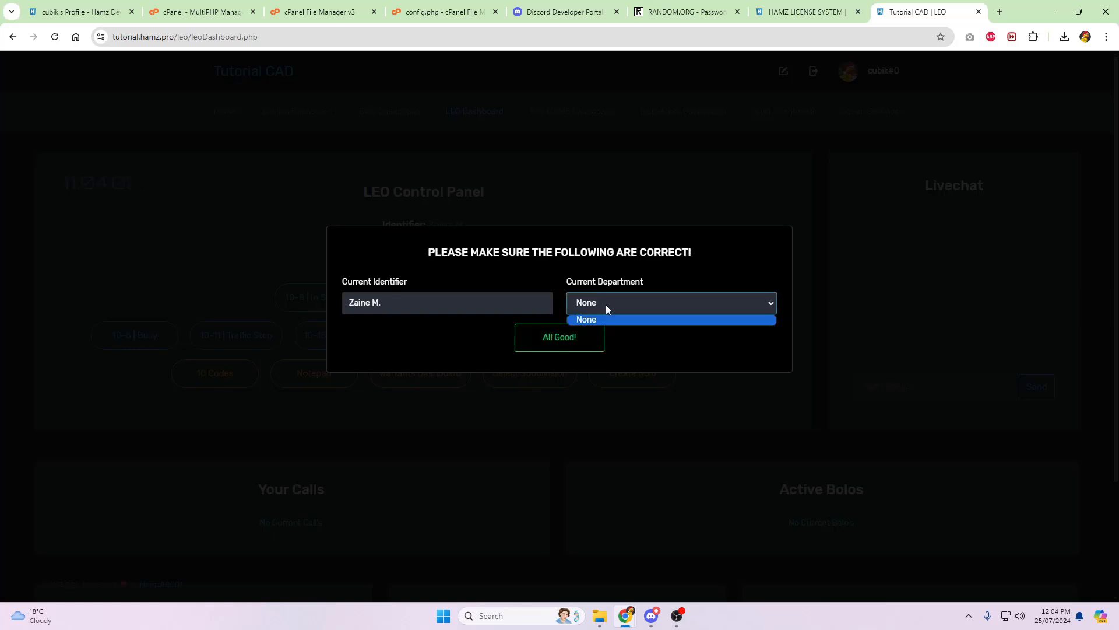
left_click(586, 319)
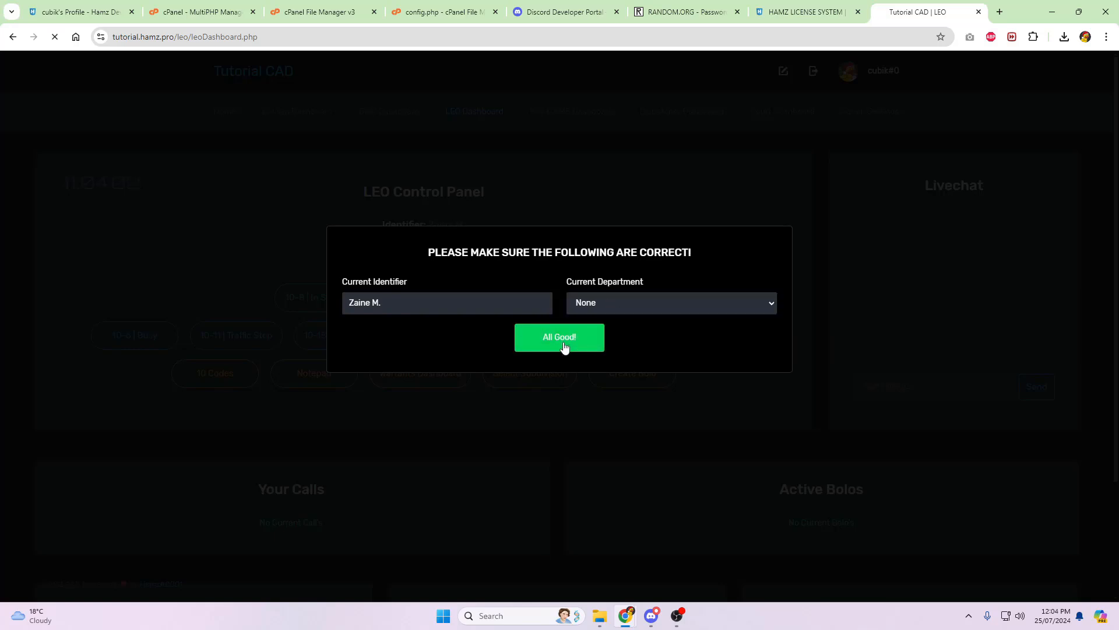
left_click(559, 341)
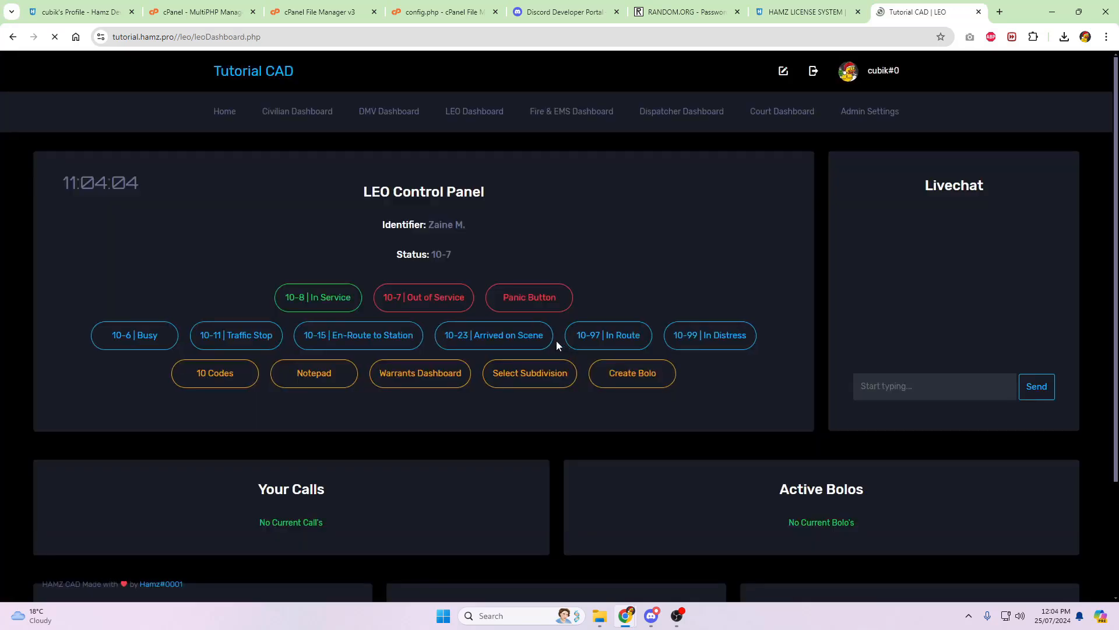
- Refresh the account's permissions, check the available departments, and reopen the LEO Dashboard
left_click(783, 72)
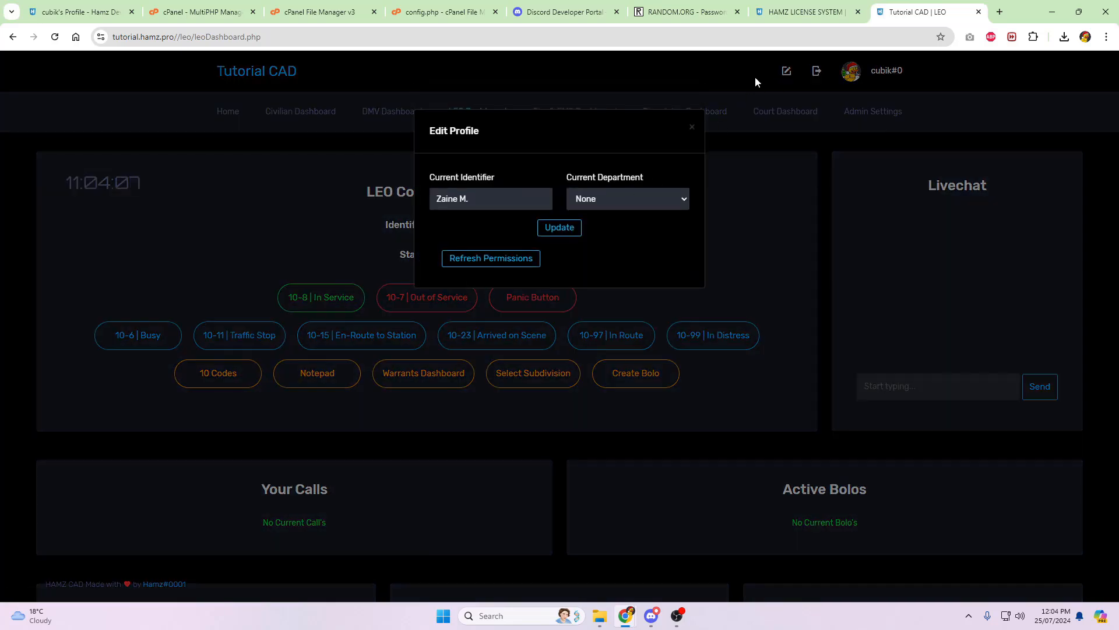
left_click(526, 254)
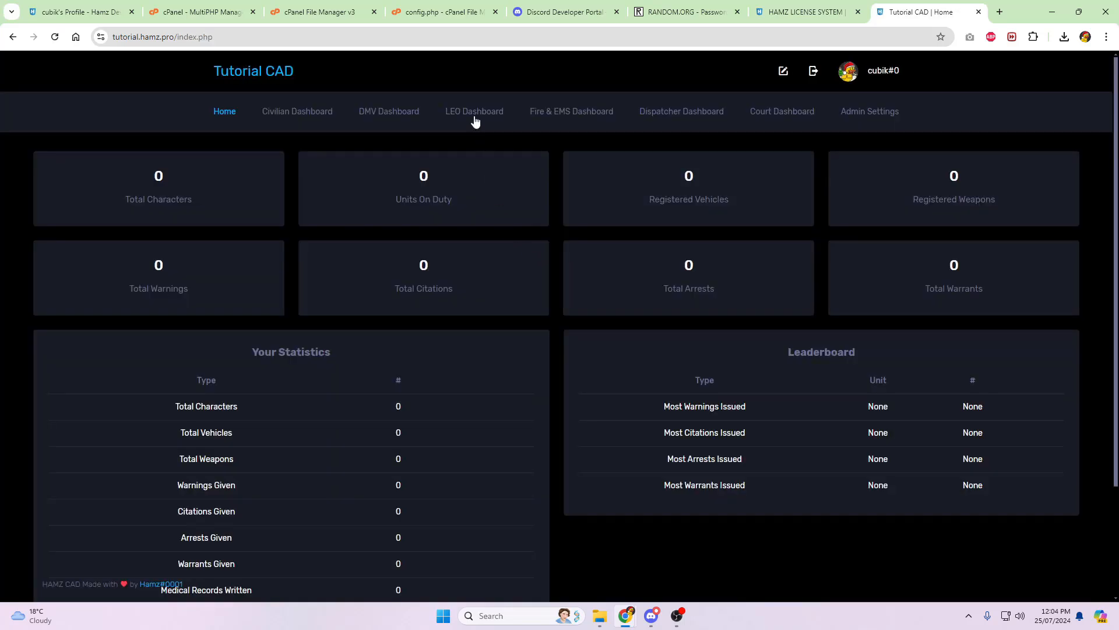
left_click(780, 74)
left_click(603, 194)
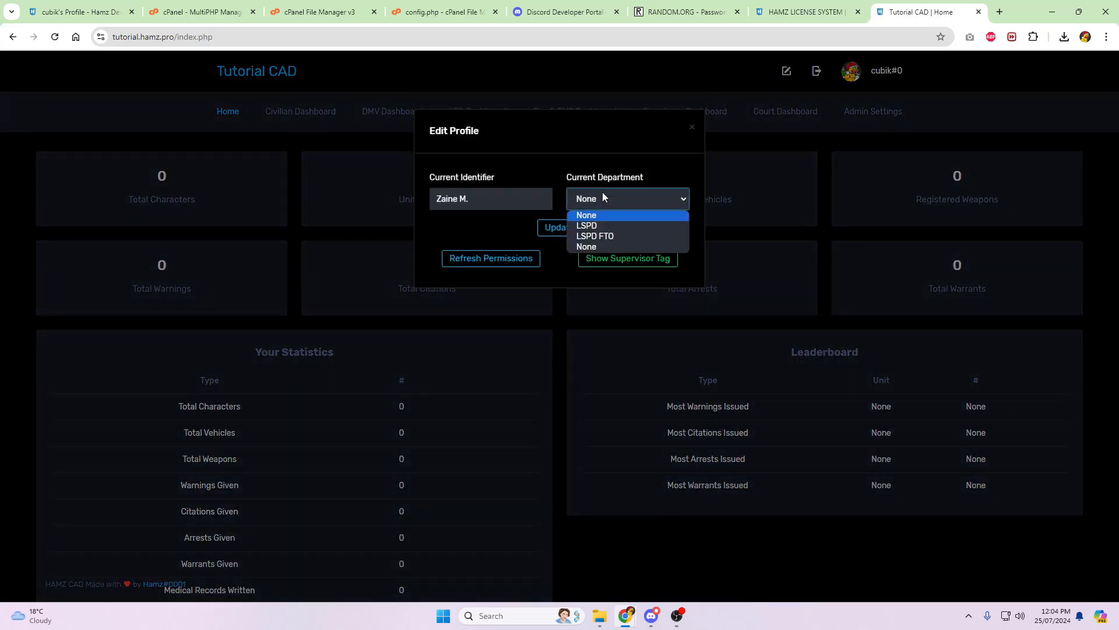
left_click(794, 237)
left_click(483, 117)
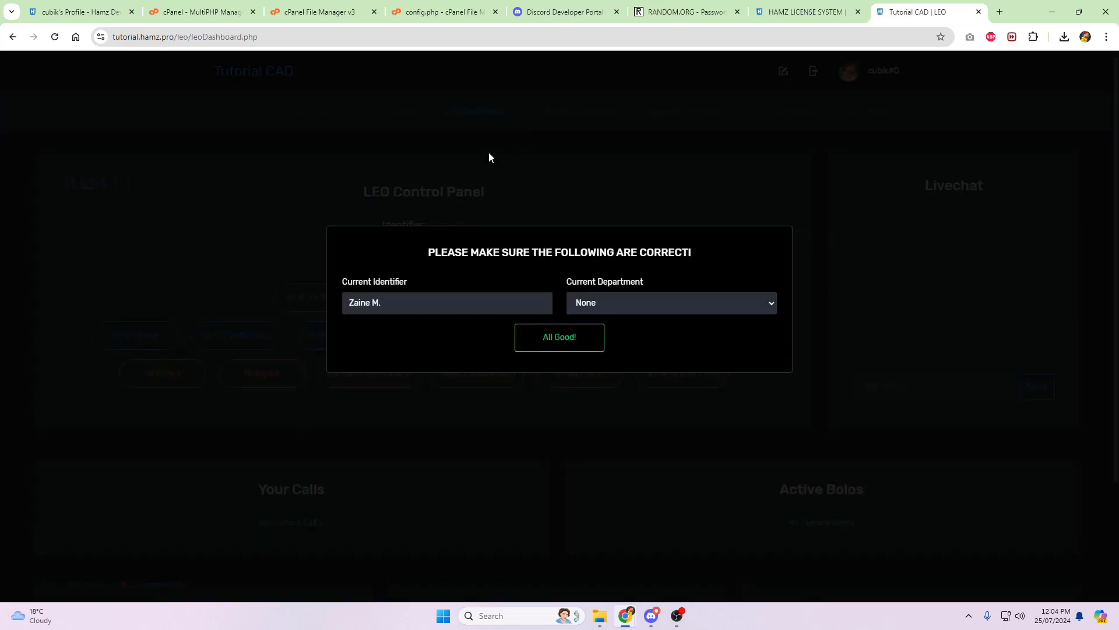
- Confirm LSPD as the department and set the officer status to 10-8 in service
left_click(604, 306)
left_click(600, 326)
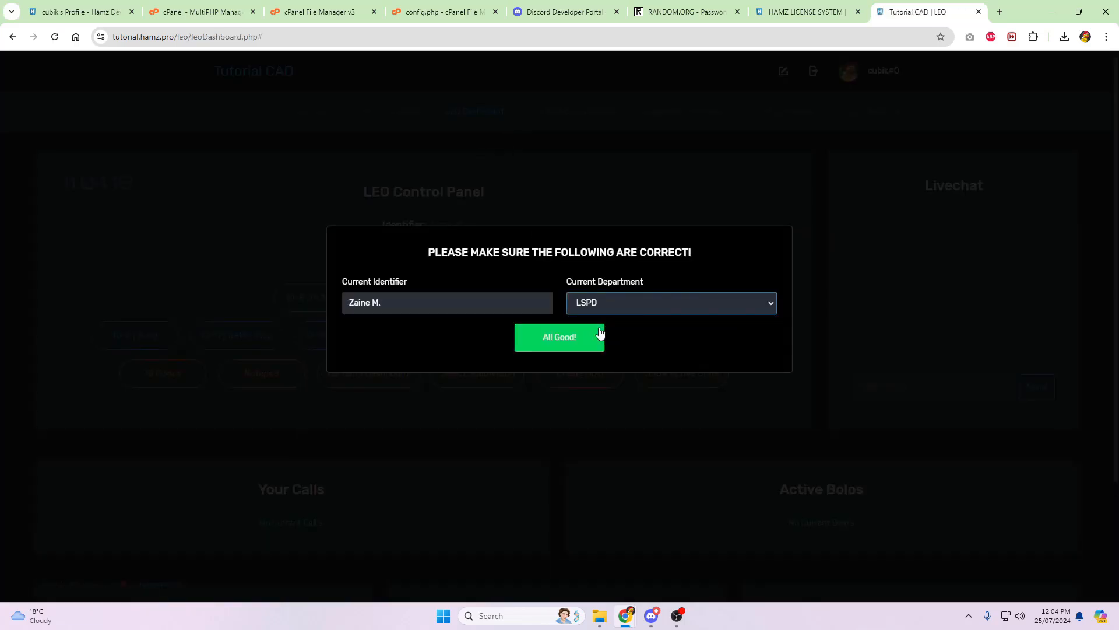
left_click(549, 338)
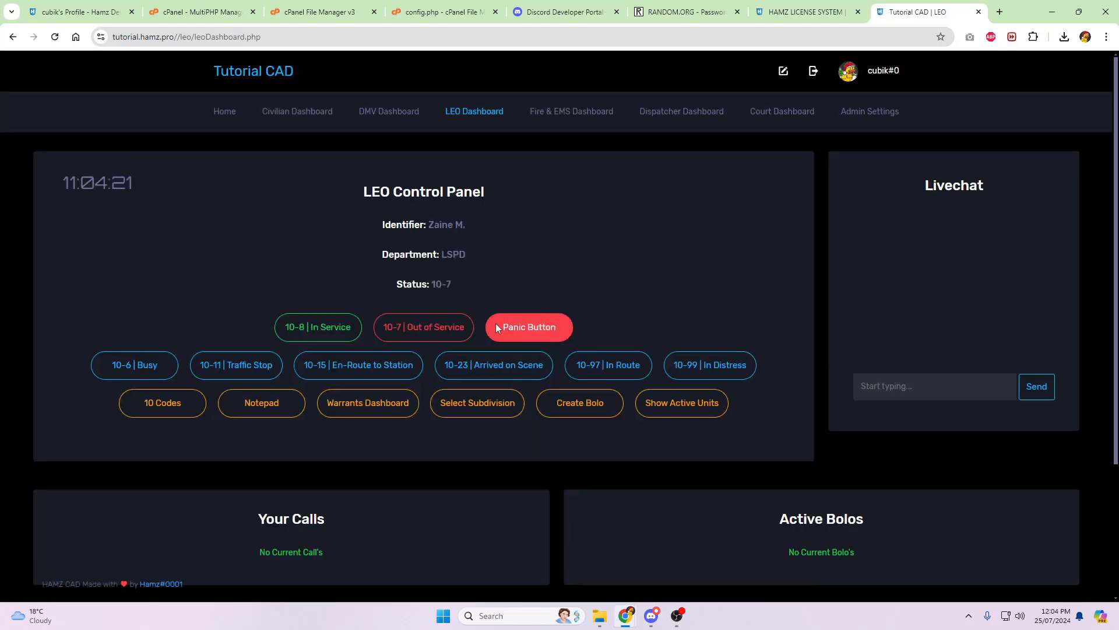
left_click_drag(453, 285, 364, 226)
left_click(483, 239)
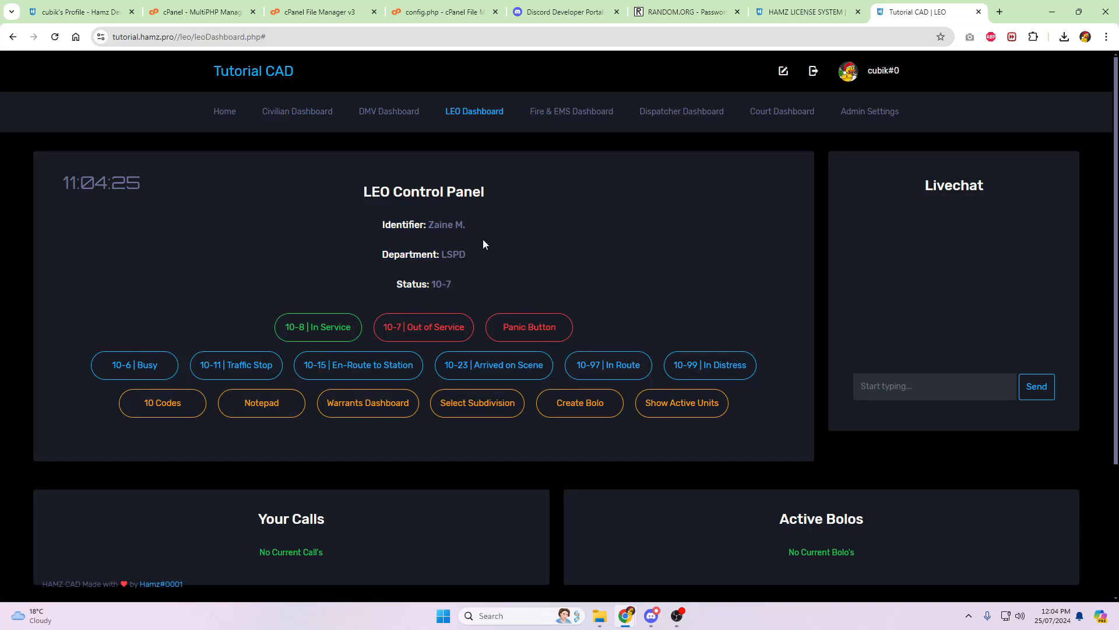
left_click(323, 338)
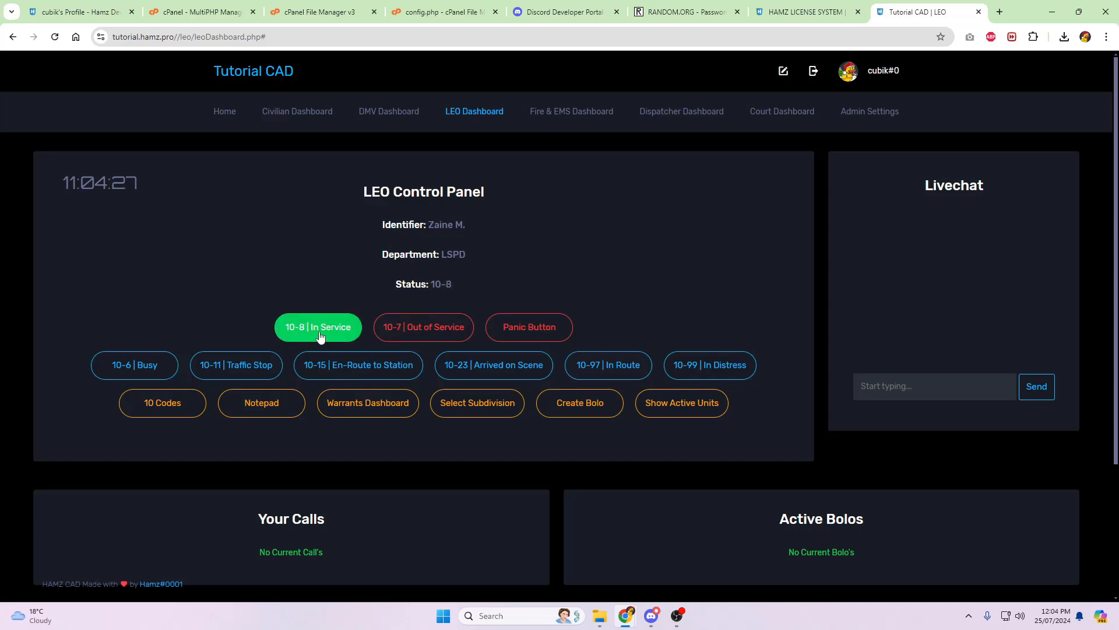
- Try the panic alert and name check forms, then return to the CAD home page
left_click(520, 334)
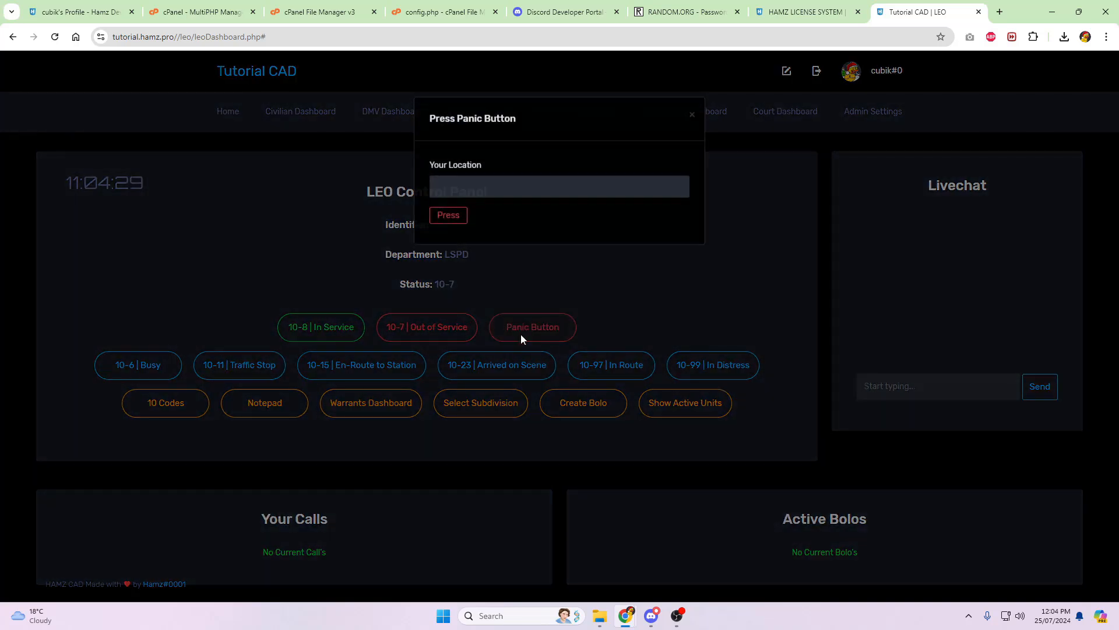
left_click(692, 127)
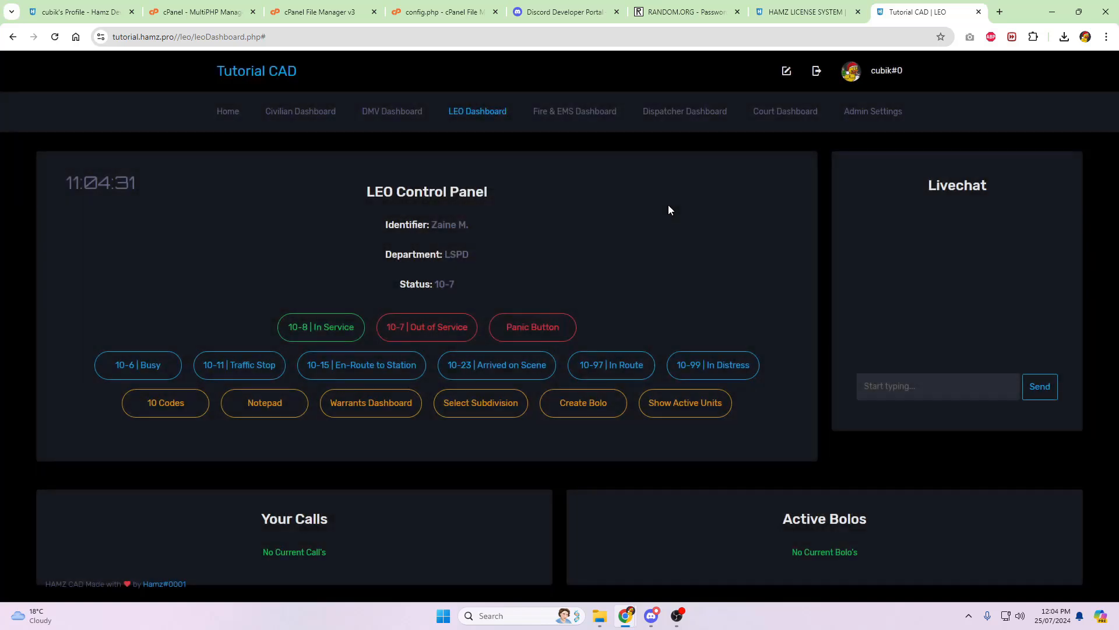
scroll(559, 331, "down", 3)
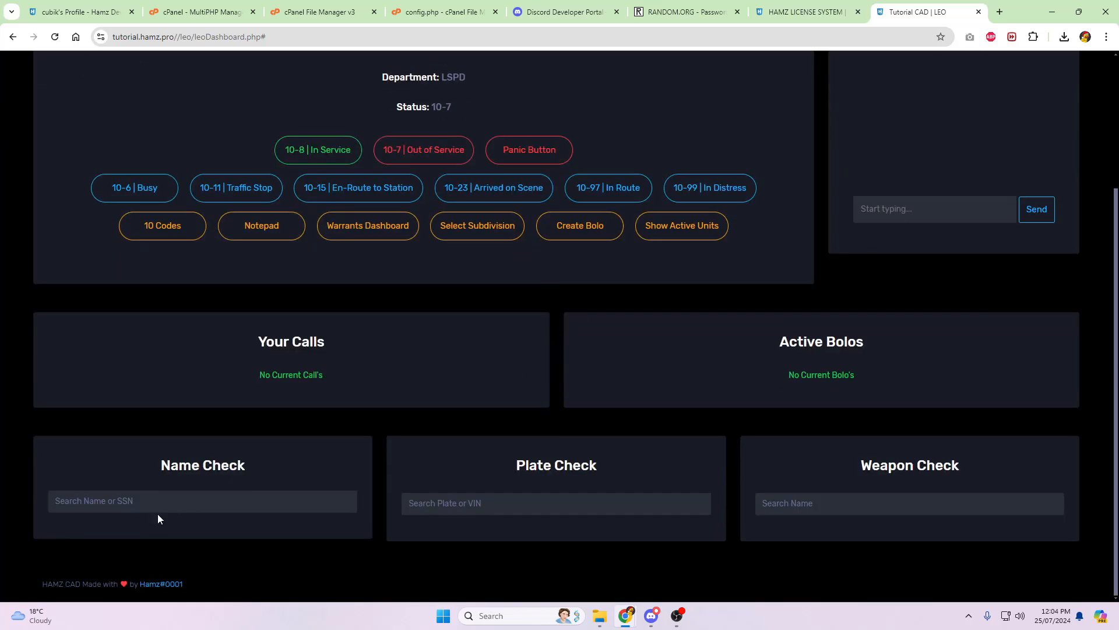
left_click(82, 504)
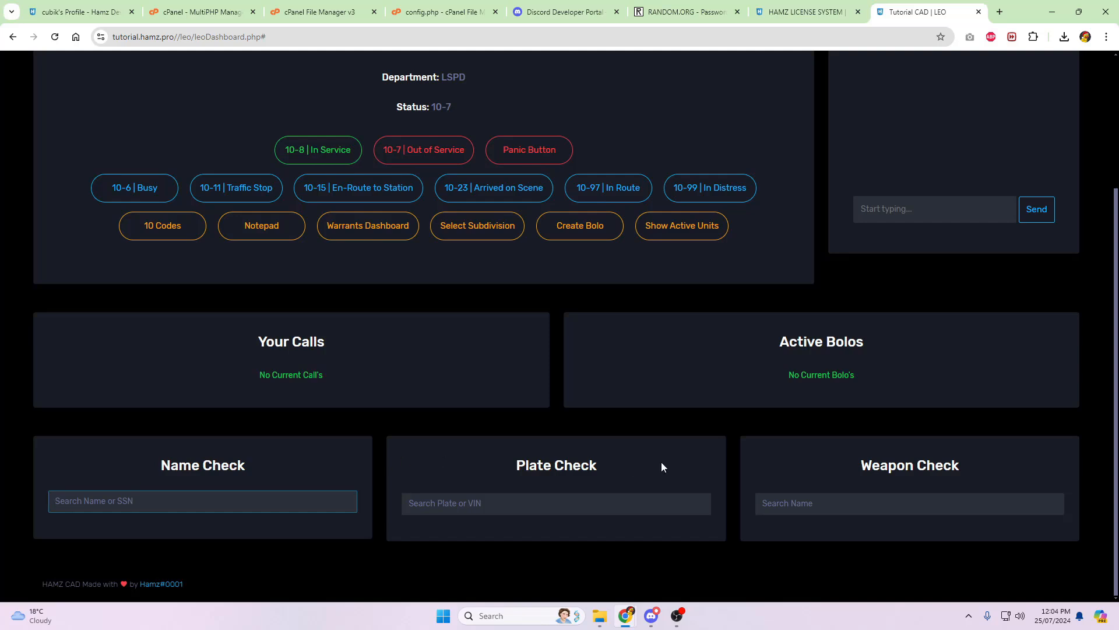
scroll(570, 379, "up", 3)
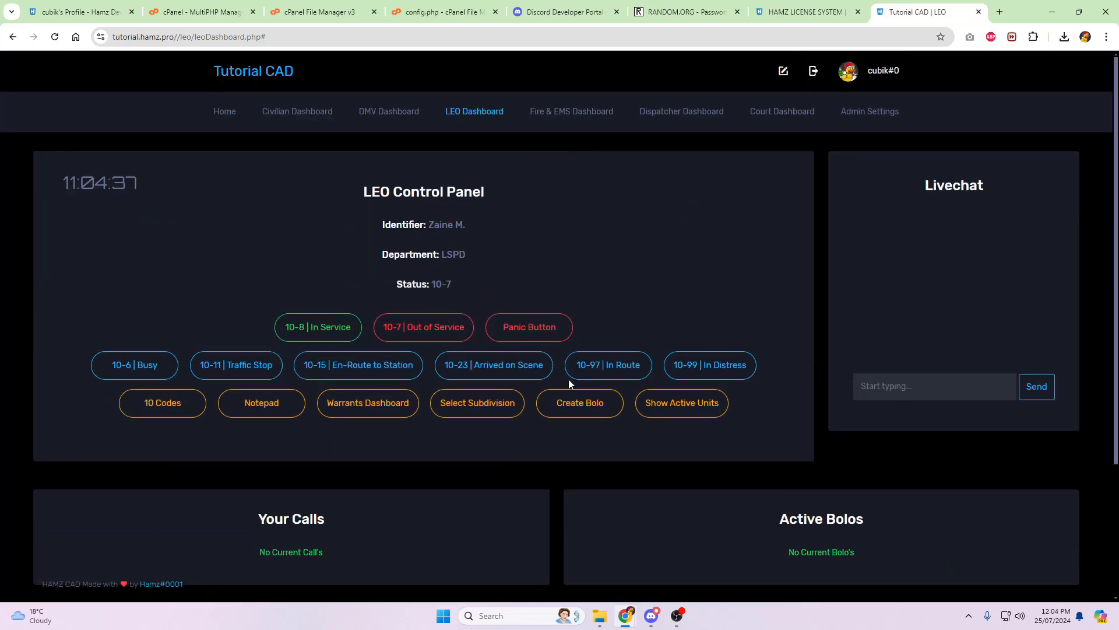
left_click(224, 112)
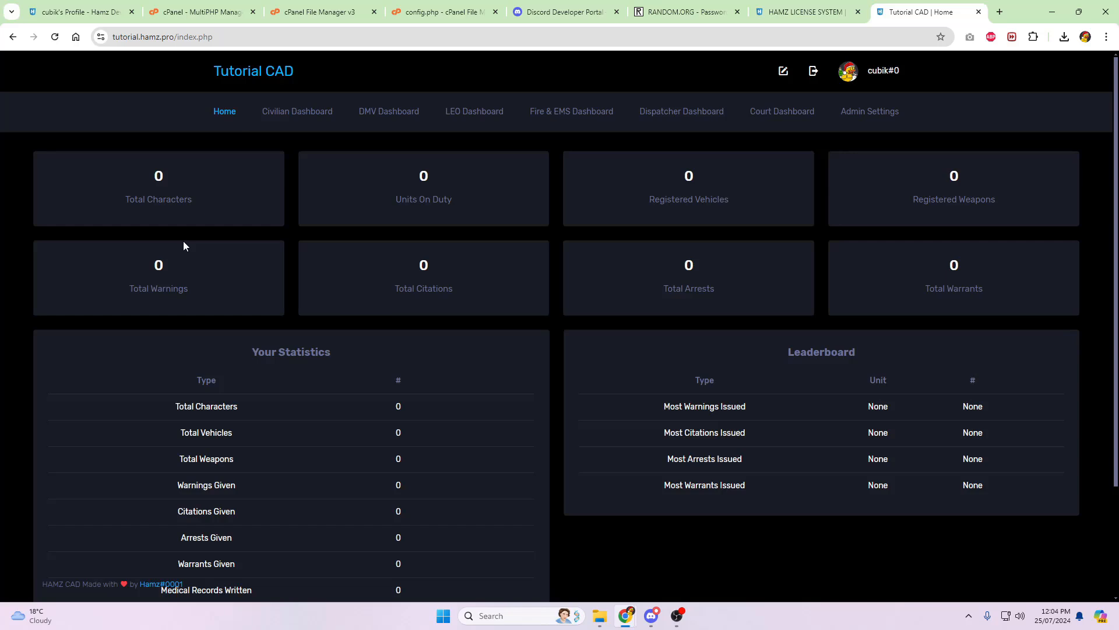
- Back in cPanel, find the tools matching 'php' and open the MultiPHP INI Editor
left_click(226, 8)
left_click(924, 70)
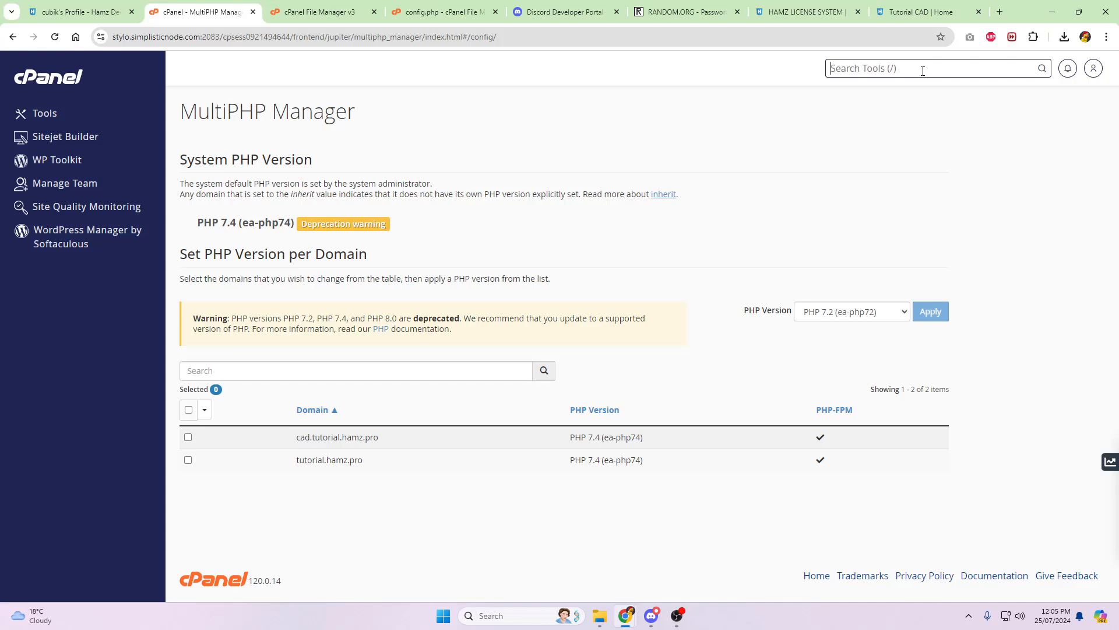
type("php")
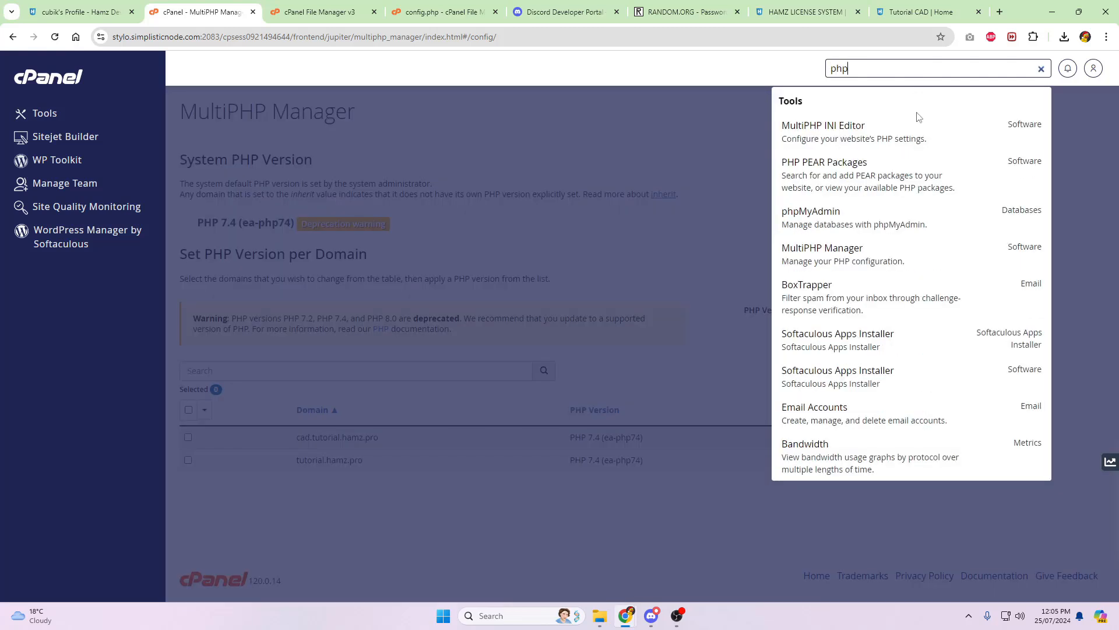
left_click(854, 132)
- In Editor Mode for tutorial.hamz.pro, add output_buffering = 4096 to php.ini and save it
left_click(287, 211)
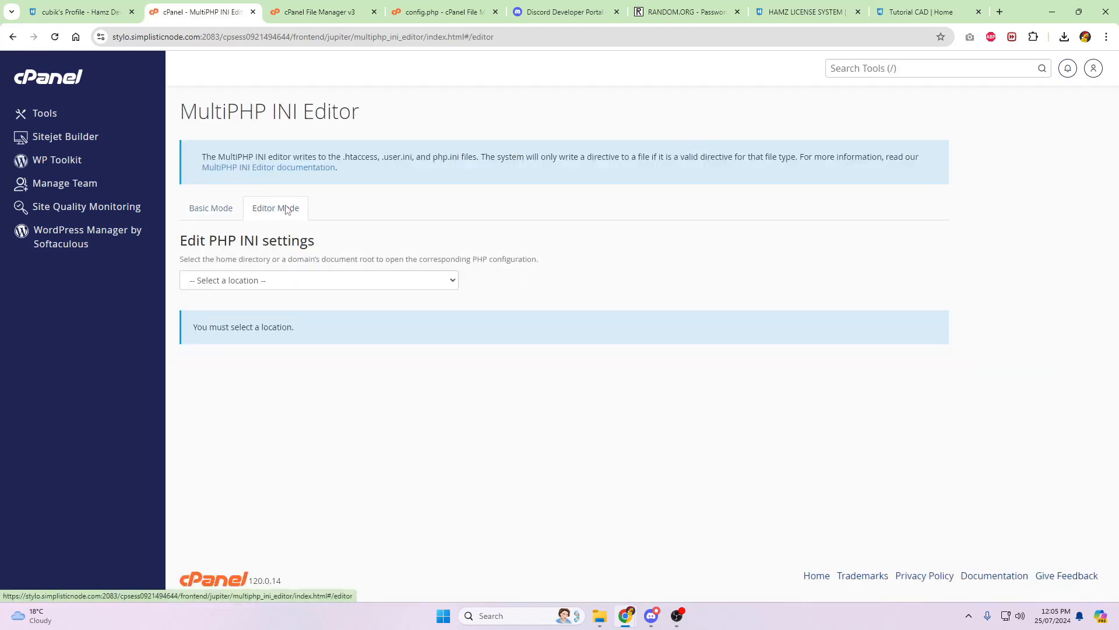
left_click(263, 278)
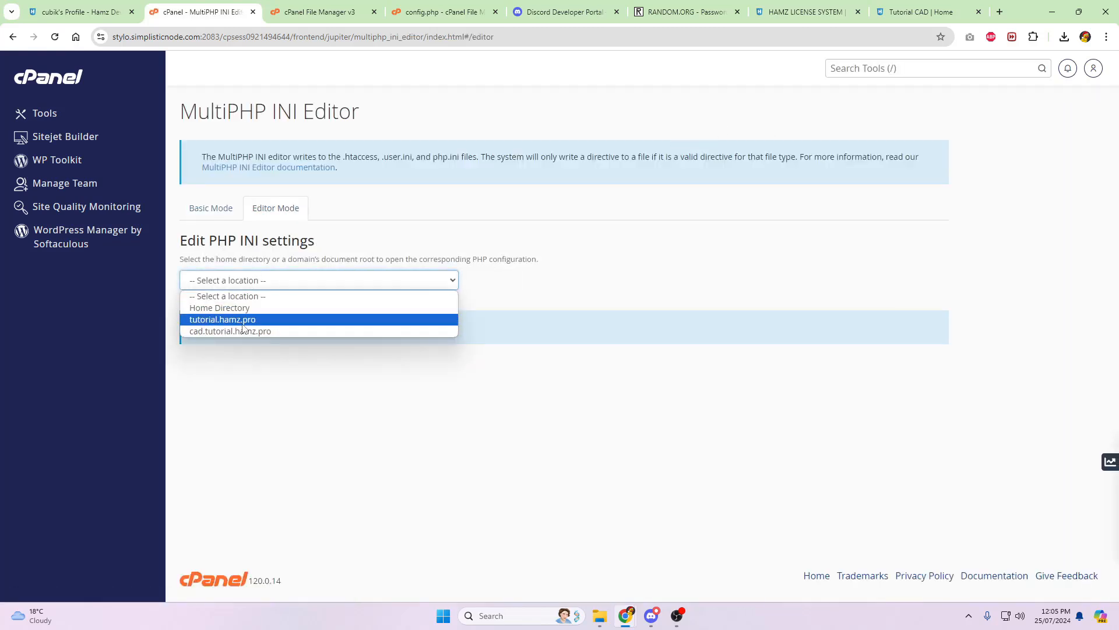
left_click(233, 319)
type("o")
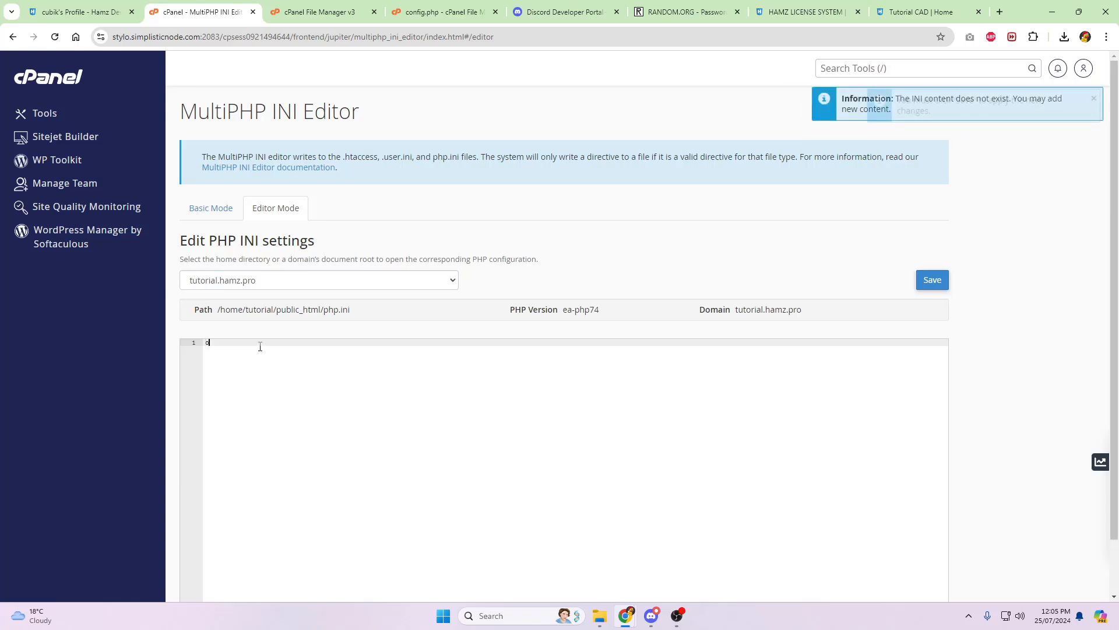
type("utput_bufff")
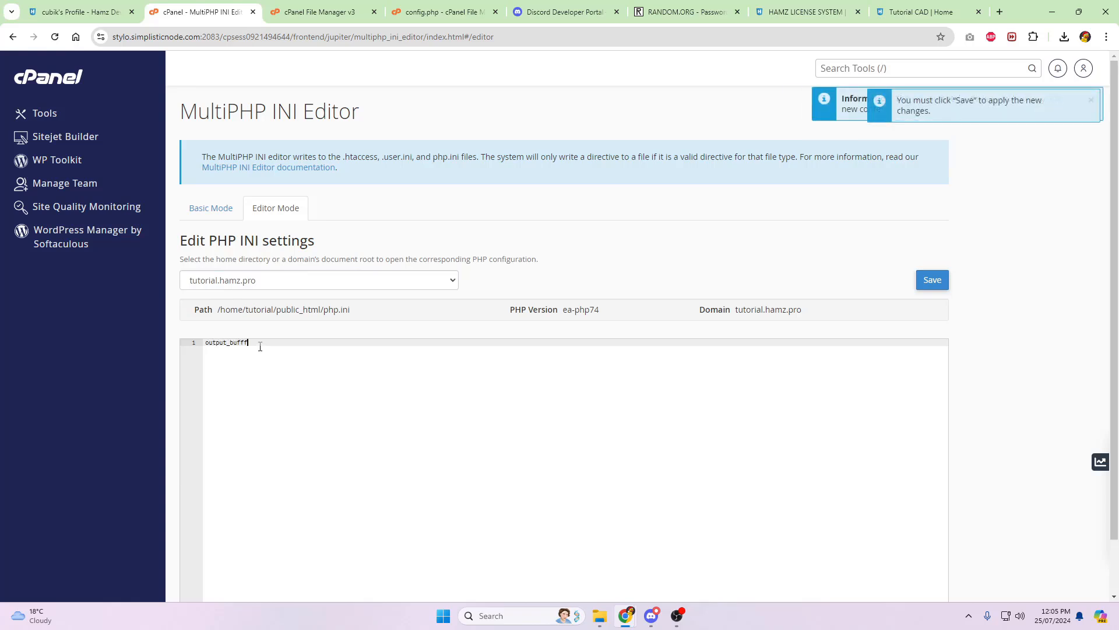
key("BackSpace")
type("ering = 4096")
left_click(920, 282)
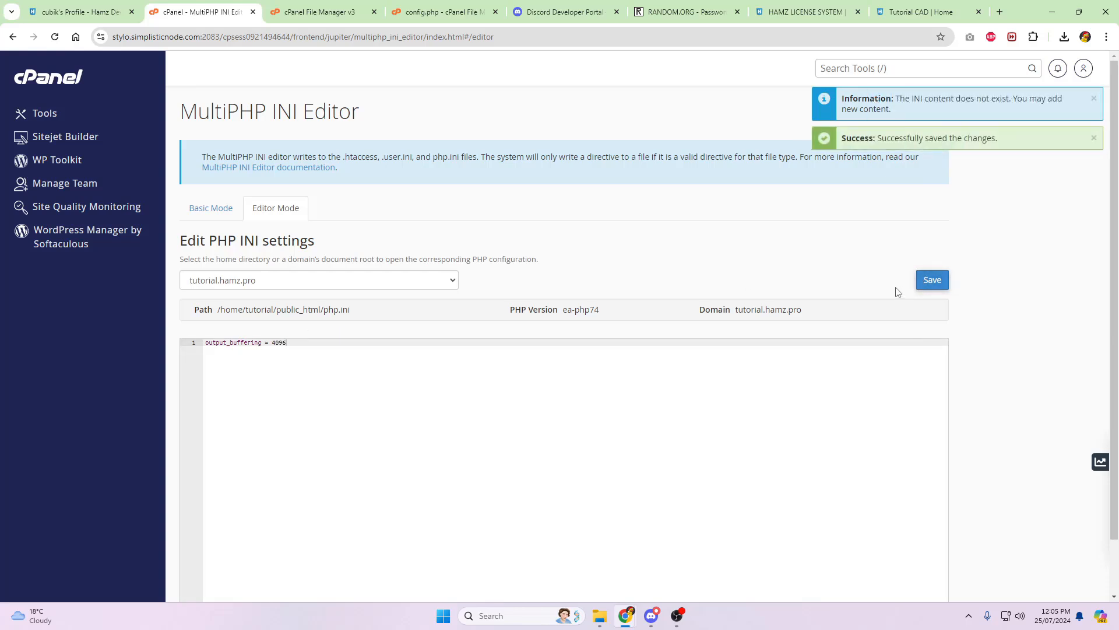
- Reload the Tutorial CAD home page and scroll it to confirm it works, then return to the Hamz store profile
left_click(921, 12)
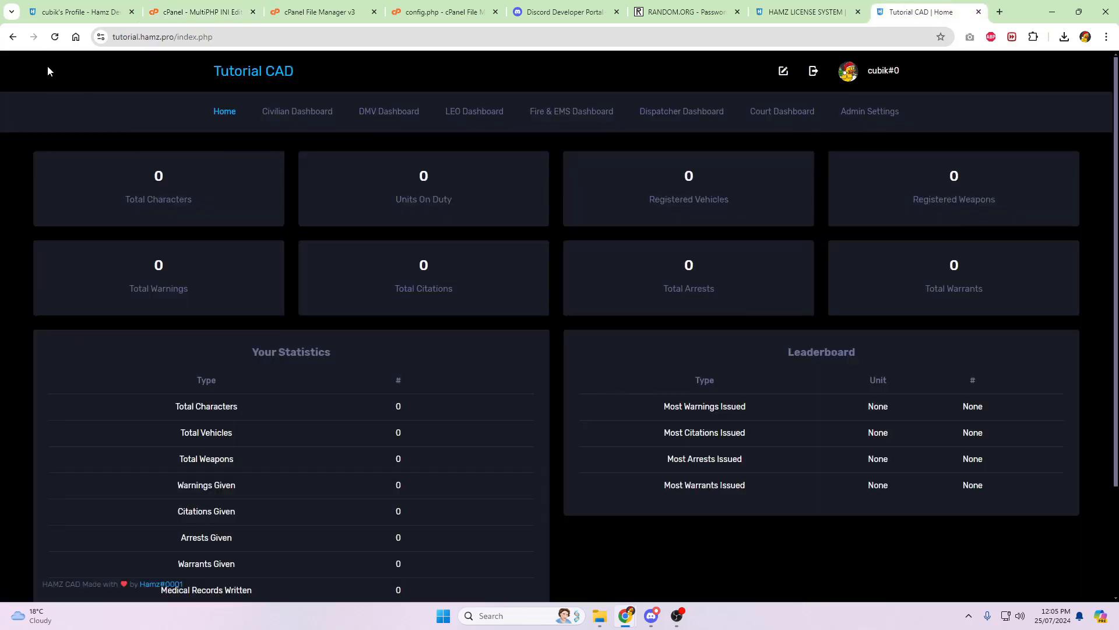
left_click(55, 37)
scroll(82, 123, "down", 3)
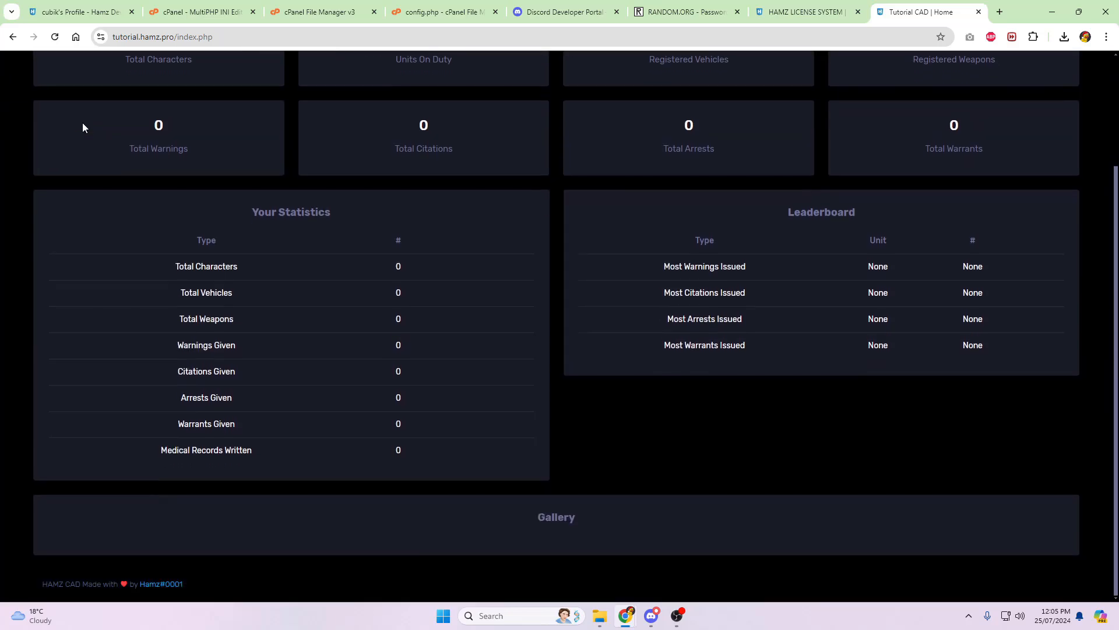
scroll(82, 123, "up", 3)
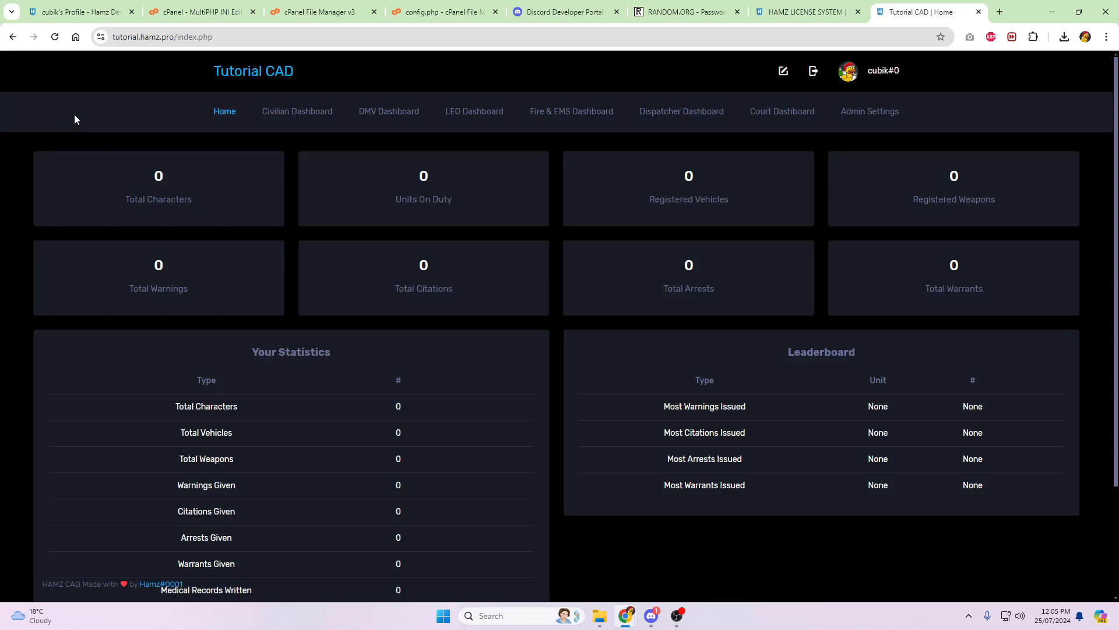
left_click(88, 12)
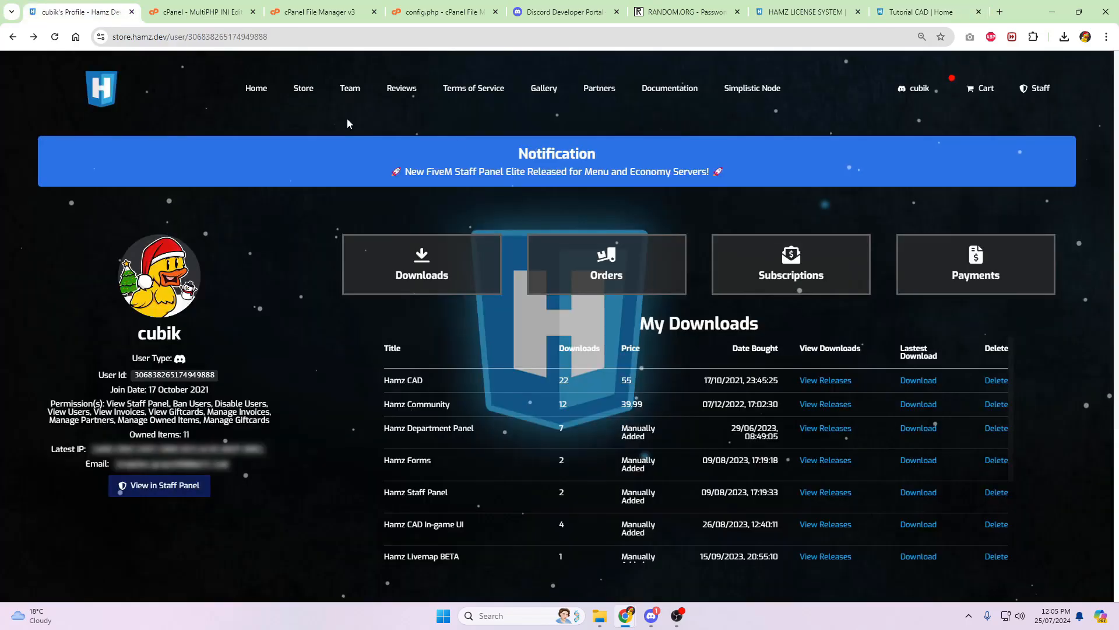
- Open the Documentation in a new tab and read through the Hamz CAD Installation guide
middle_click(698, 97)
left_click(166, 12)
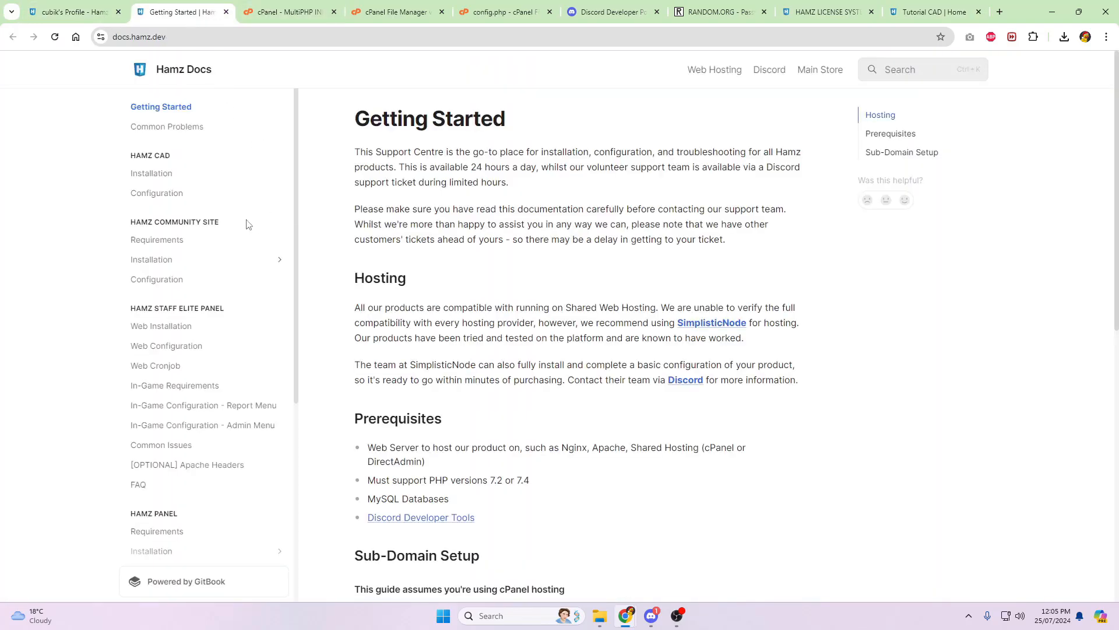
left_click(190, 177)
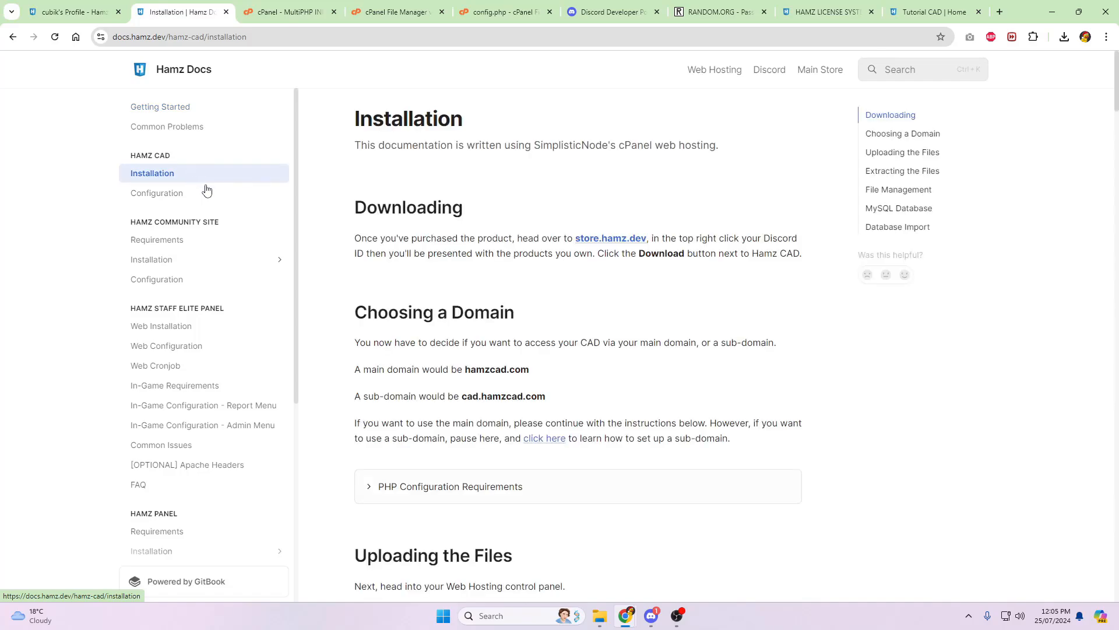
scroll(428, 274, "down", 1)
scroll(427, 274, "down", 20)
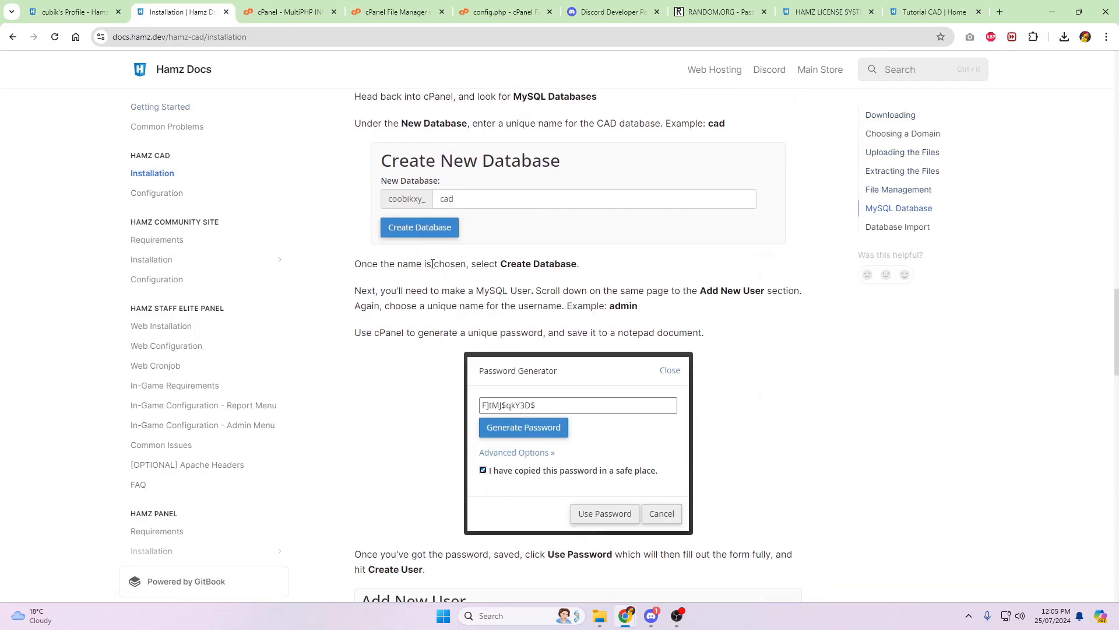
scroll(432, 263, "down", 15)
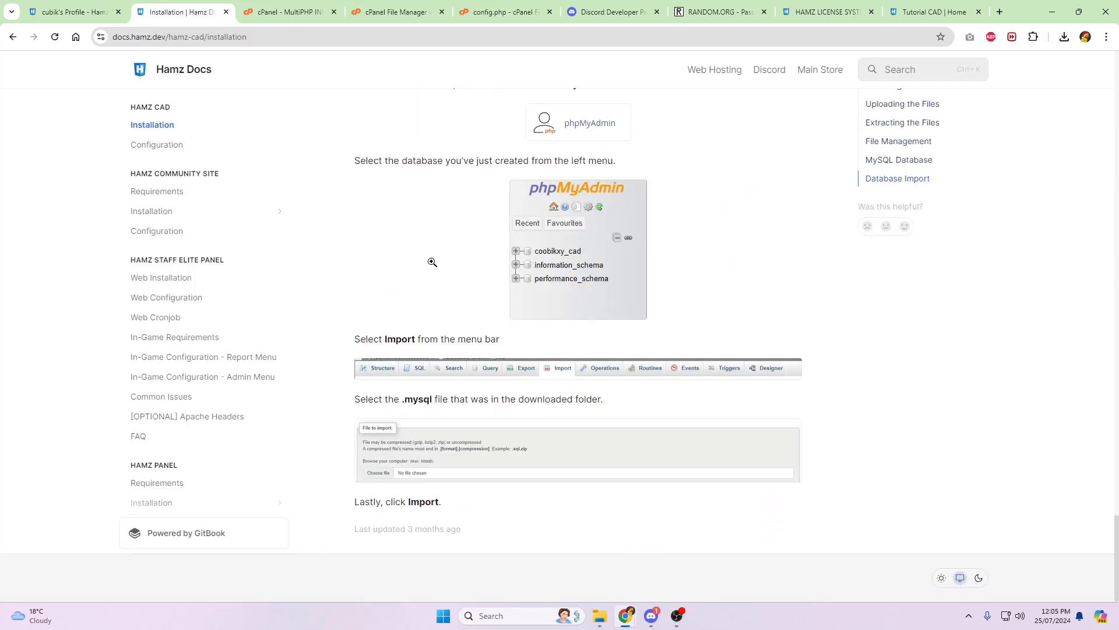
scroll(432, 263, "up", 10)
- Read the Hamz CAD Configuration guide's config.php settings from Base URL down to API Key
left_click(161, 193)
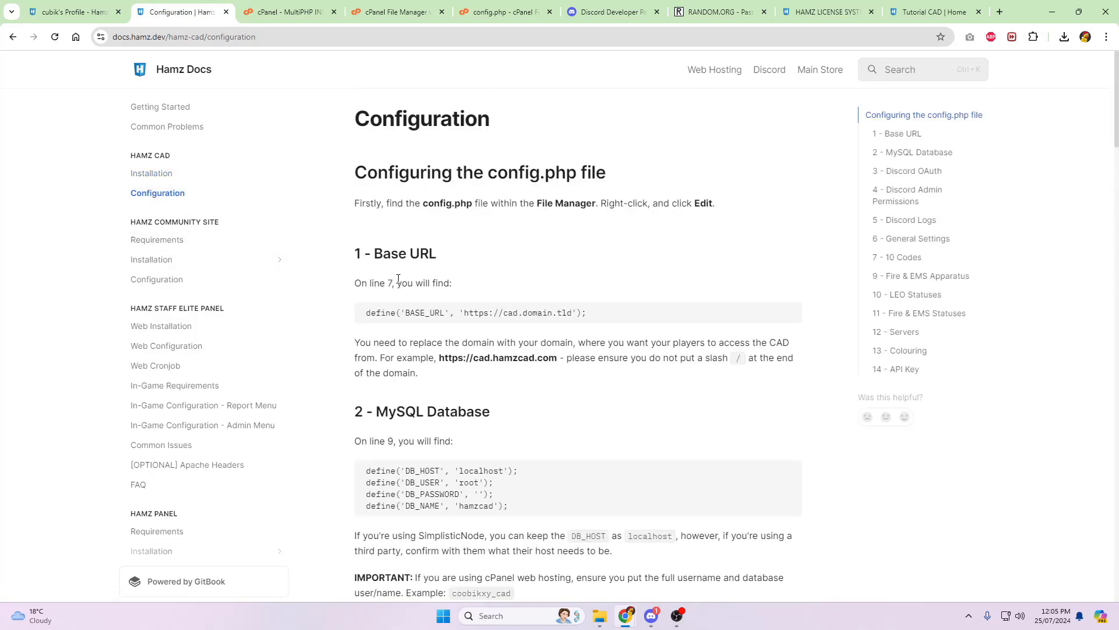
scroll(398, 279, "down", 20)
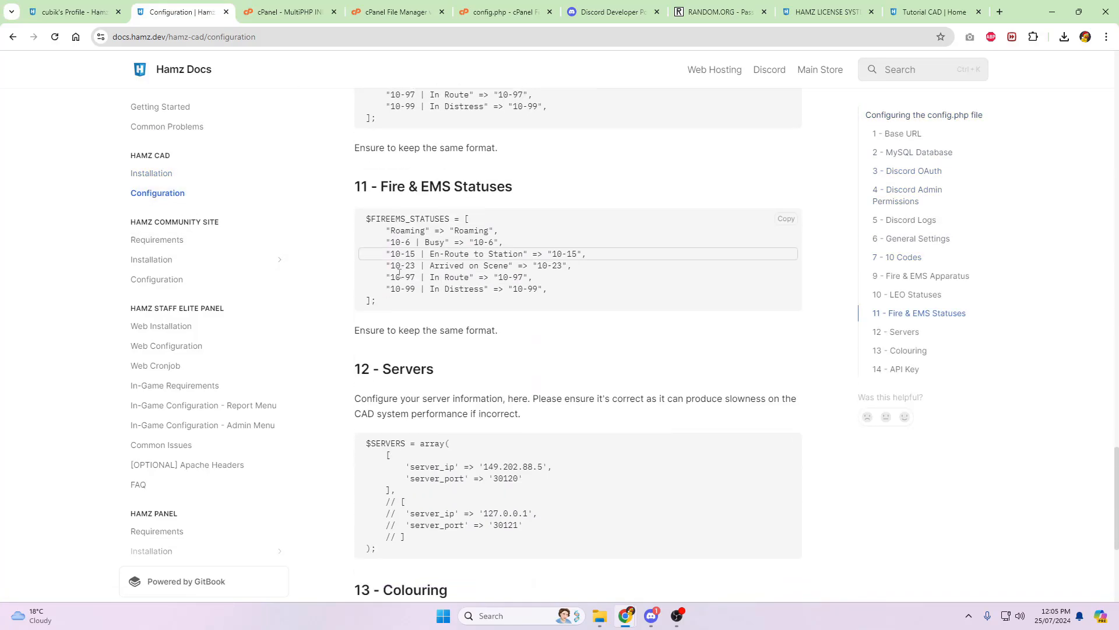
scroll(398, 272, "down", 5)
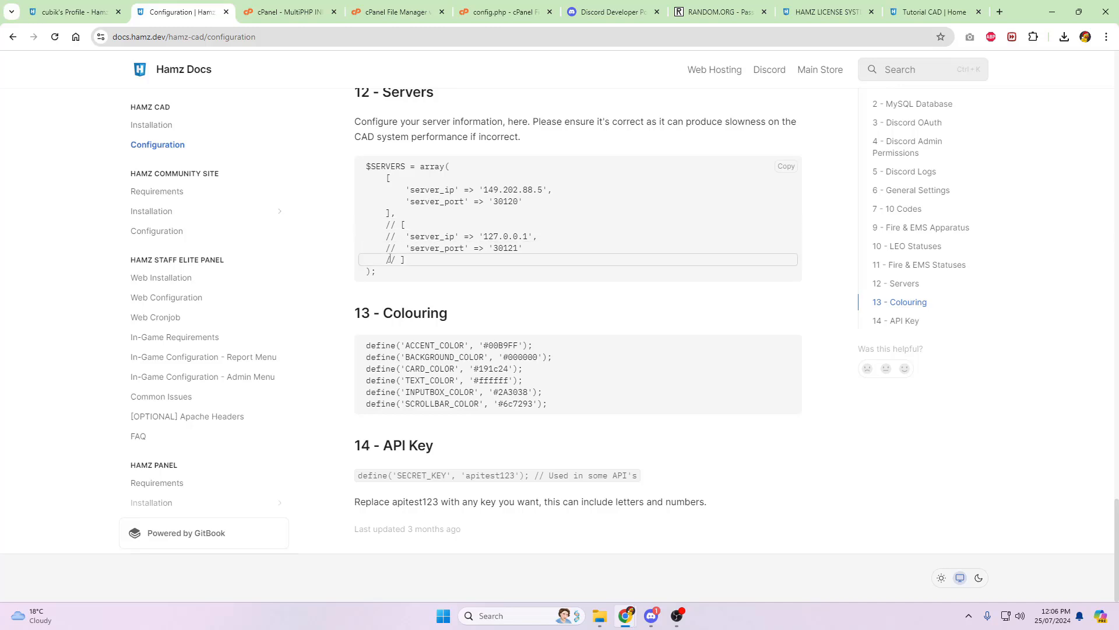
right_click(371, 236)
left_click(320, 256)
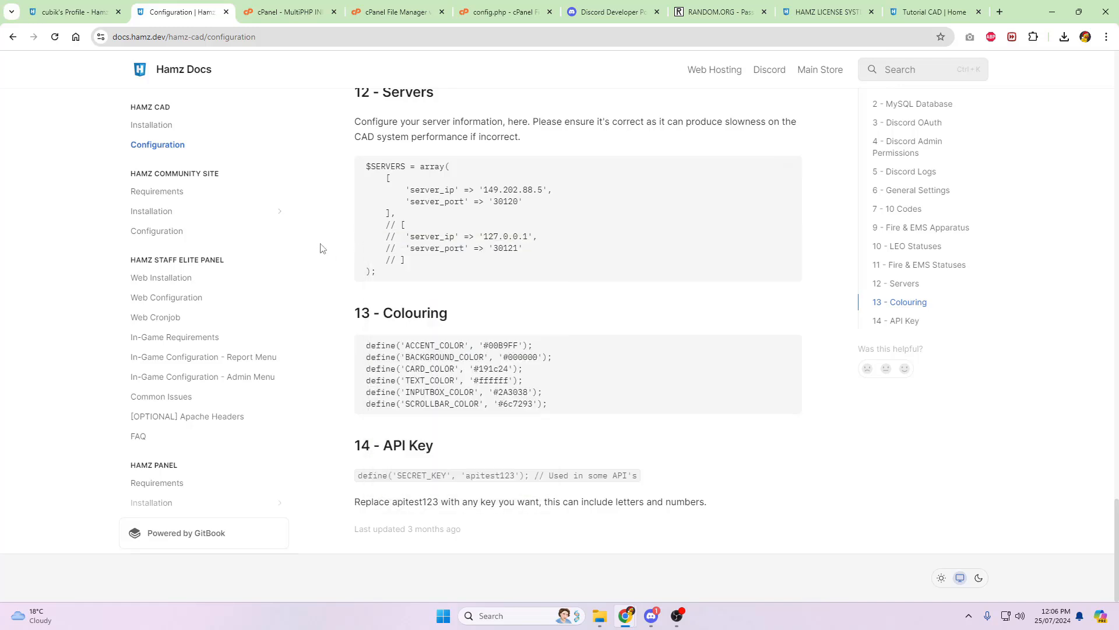